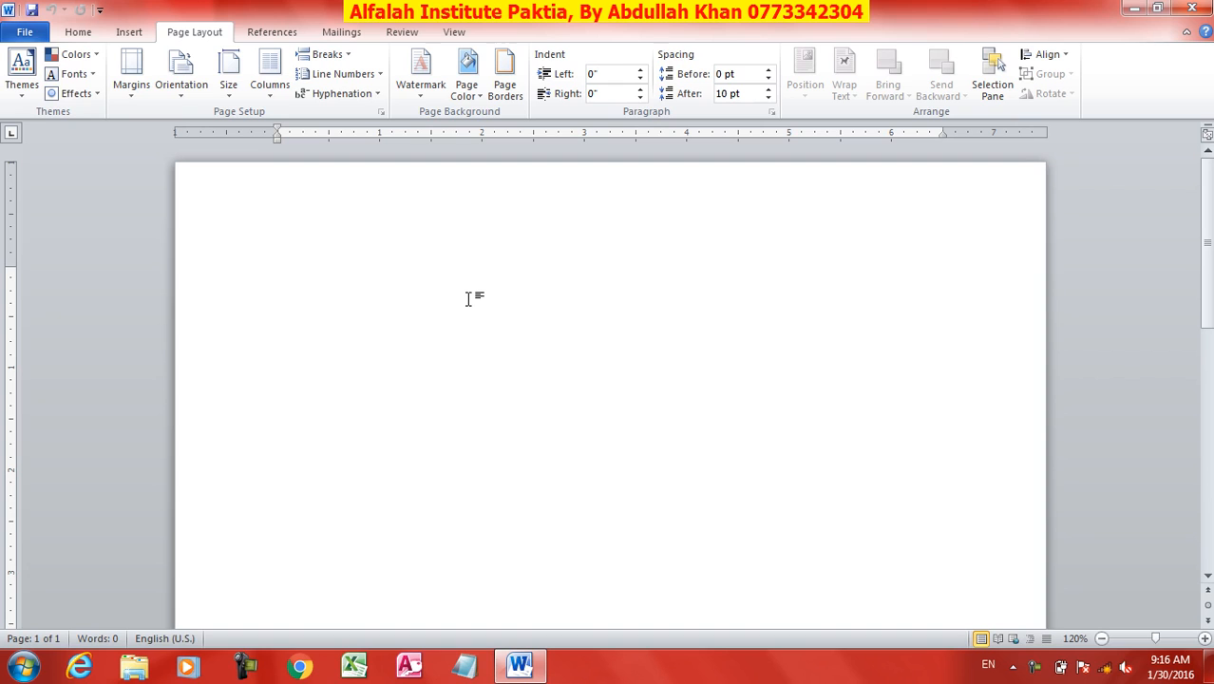
Generate 33 paragraphs of sample text in the blank document with =rand(33).
text(=)
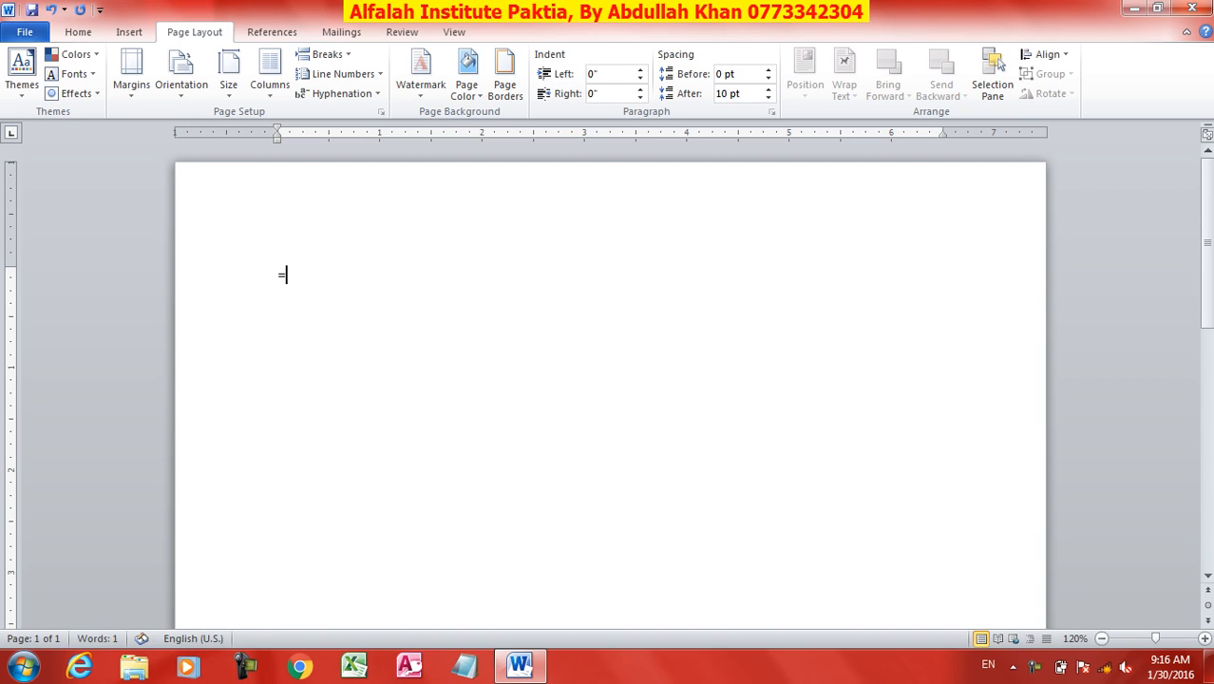
text(rand(33))
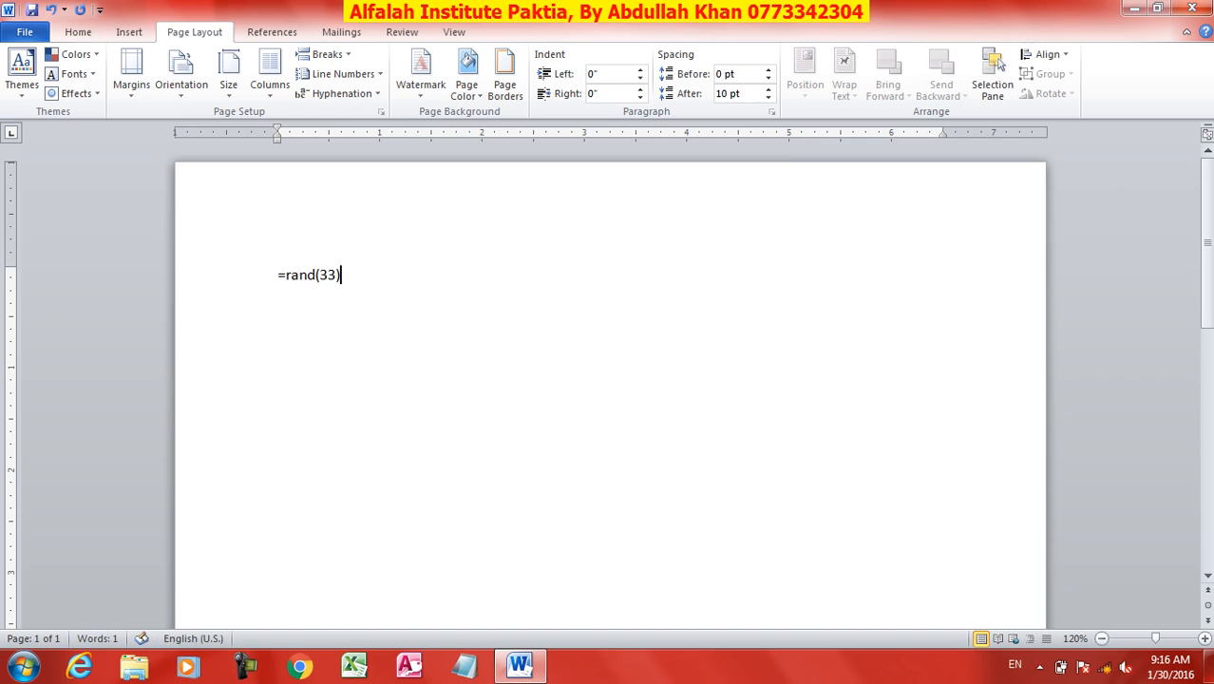
key(Return)
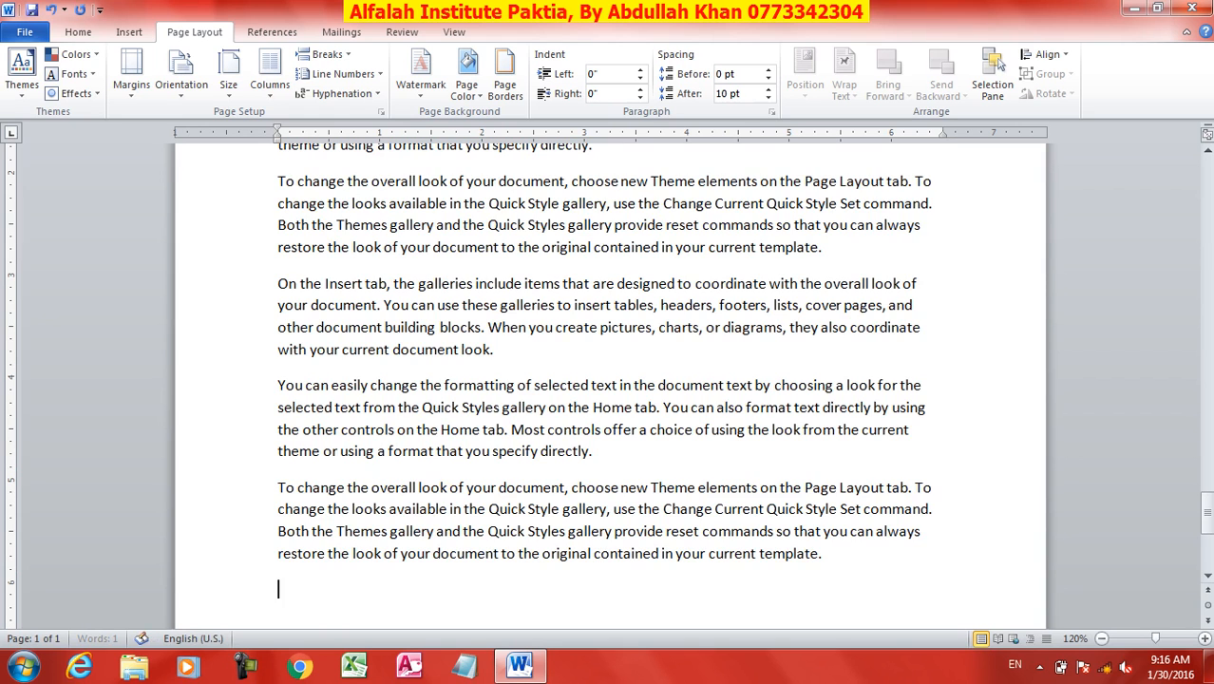
Justify all of the text in the document.
key(ctrl+a)
key(ctrl+j)
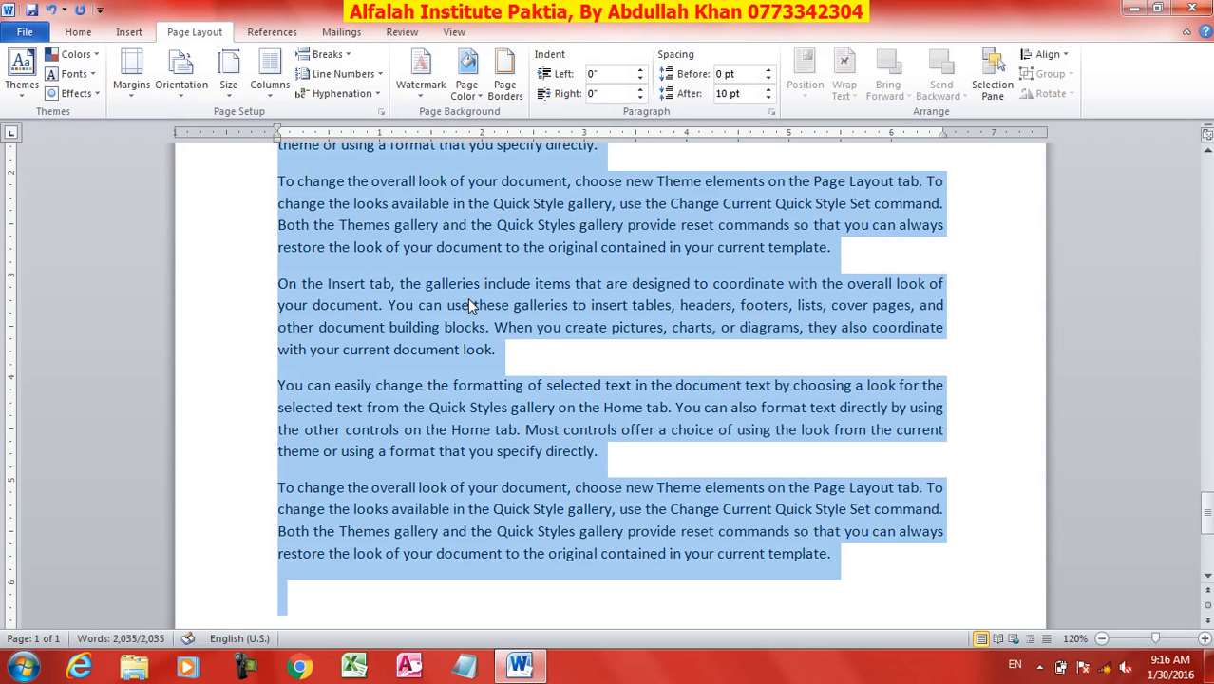
scroll(468, 299, up, 10)
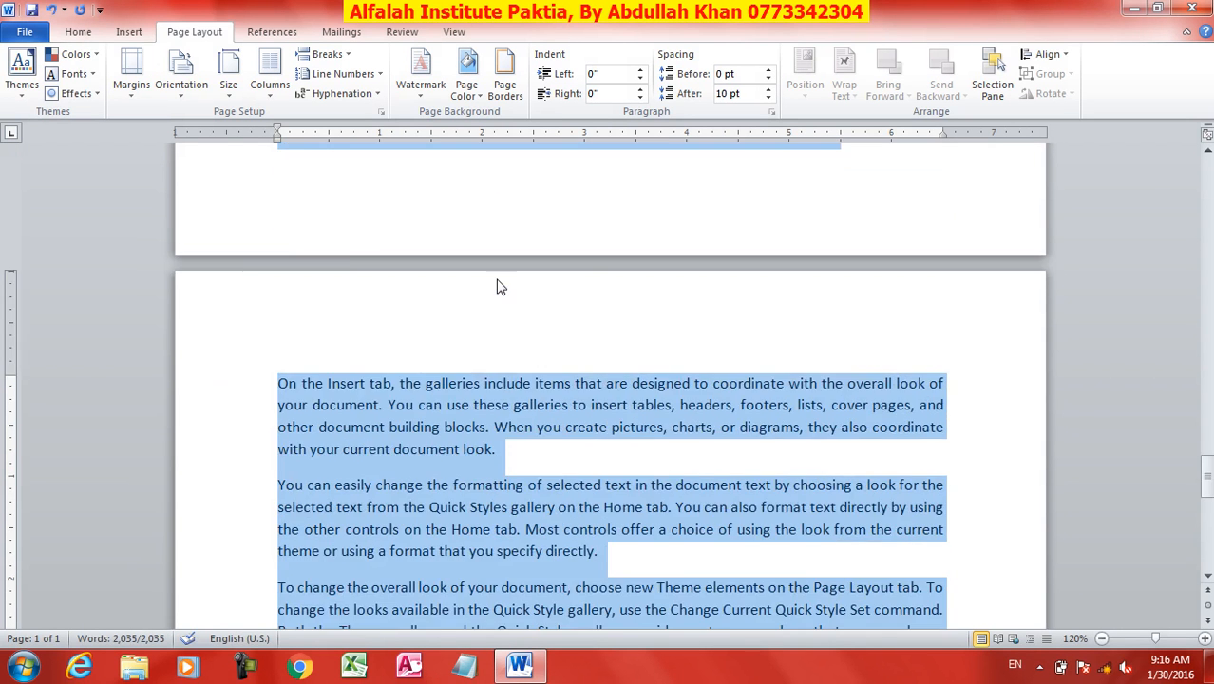
scroll(497, 279, up, 15)
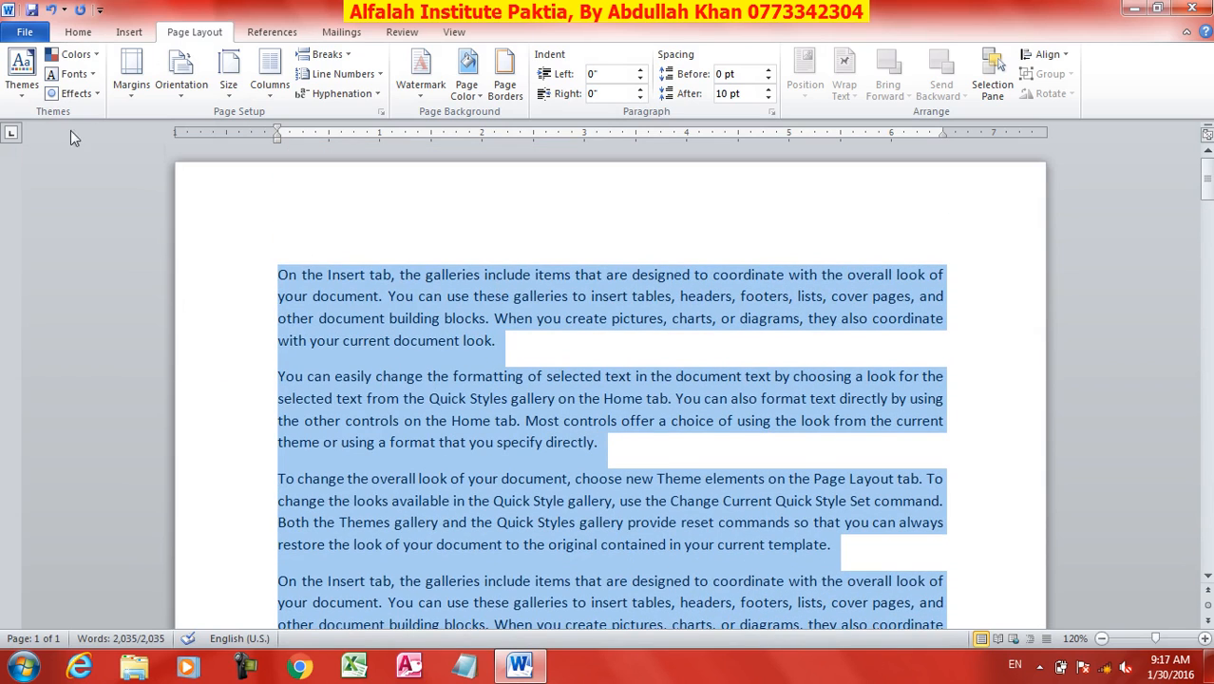
Try the Two, Three, Left and Right column presets in turn on the selected text.
click(270, 76)
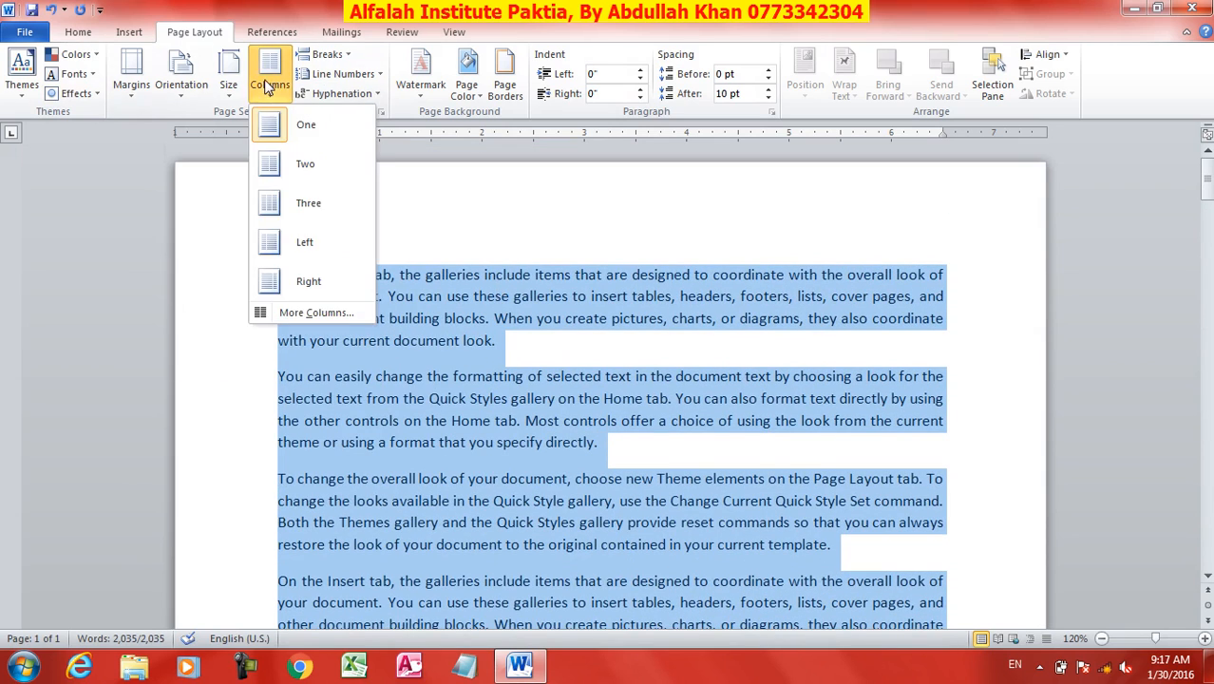
click(287, 157)
click(269, 74)
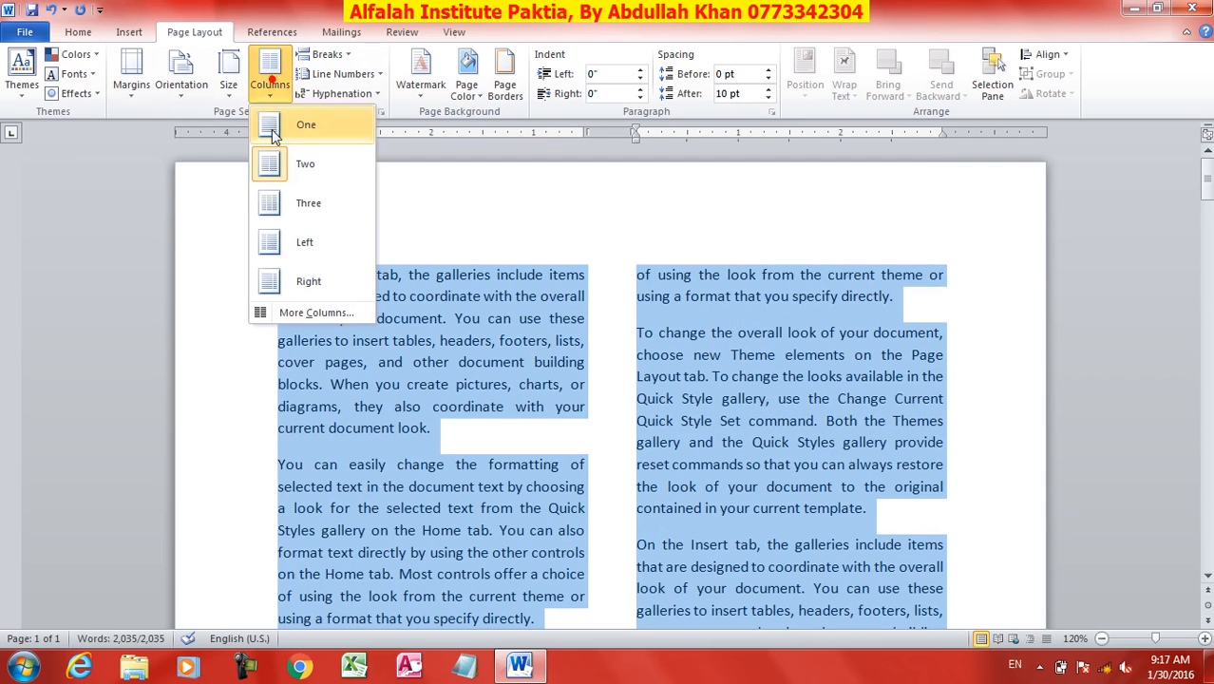
click(293, 206)
click(270, 76)
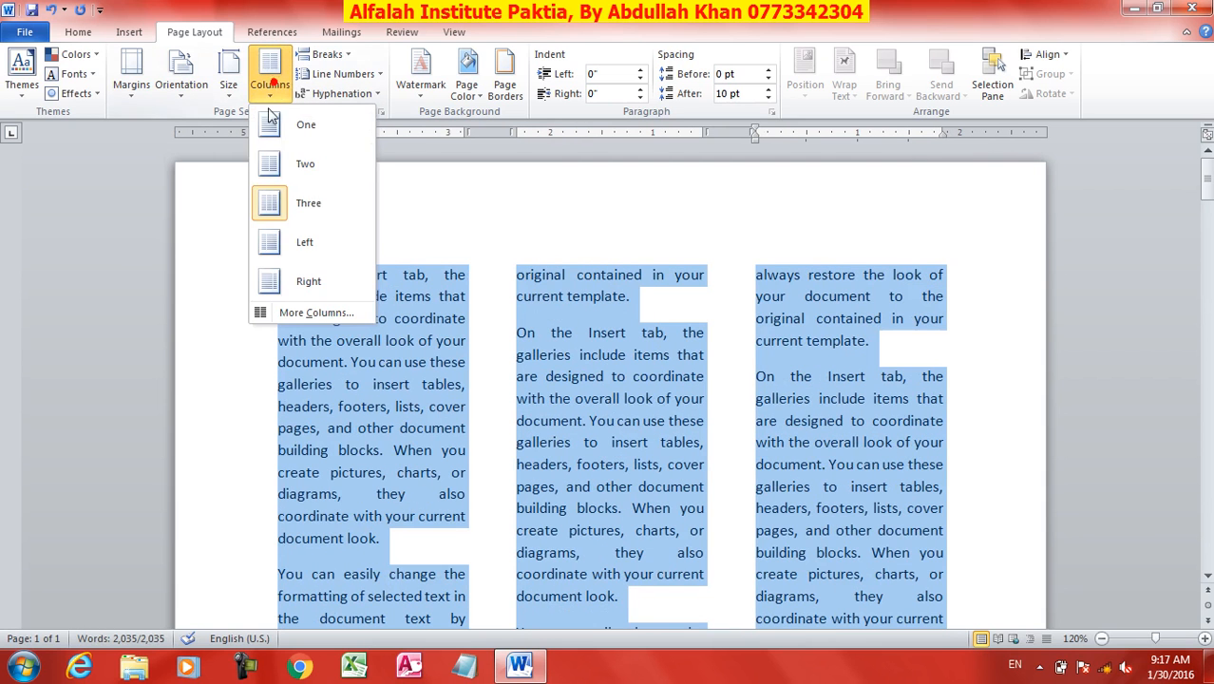
click(306, 244)
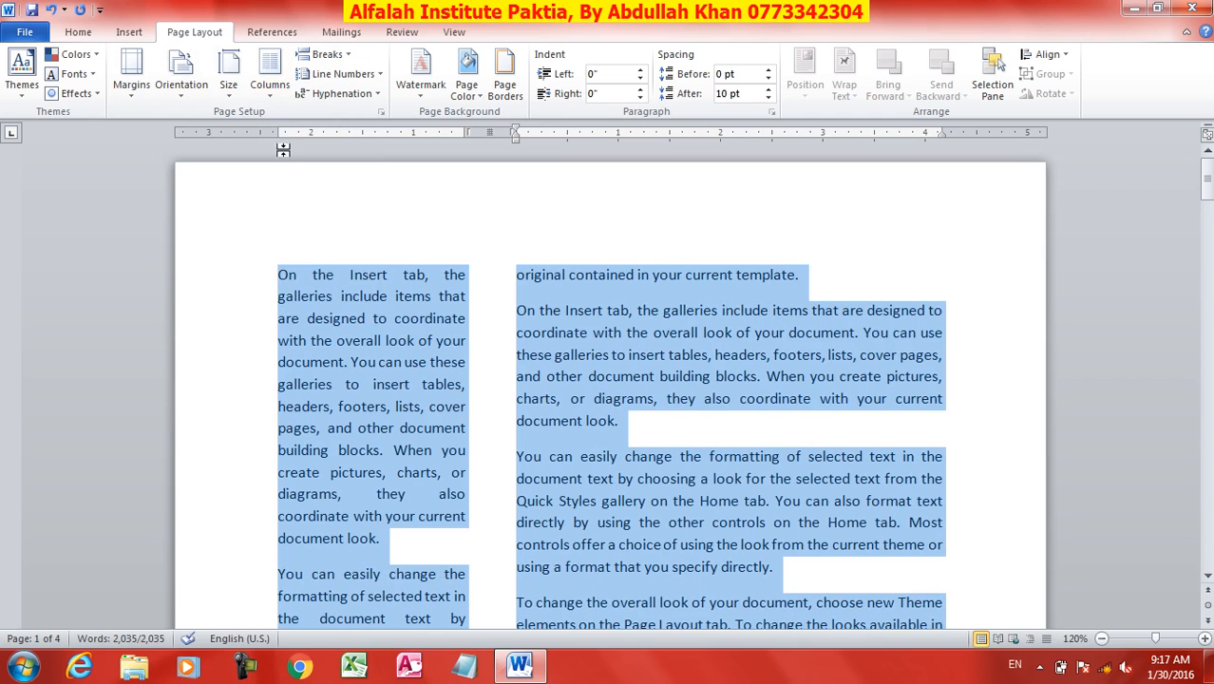
click(270, 76)
click(306, 283)
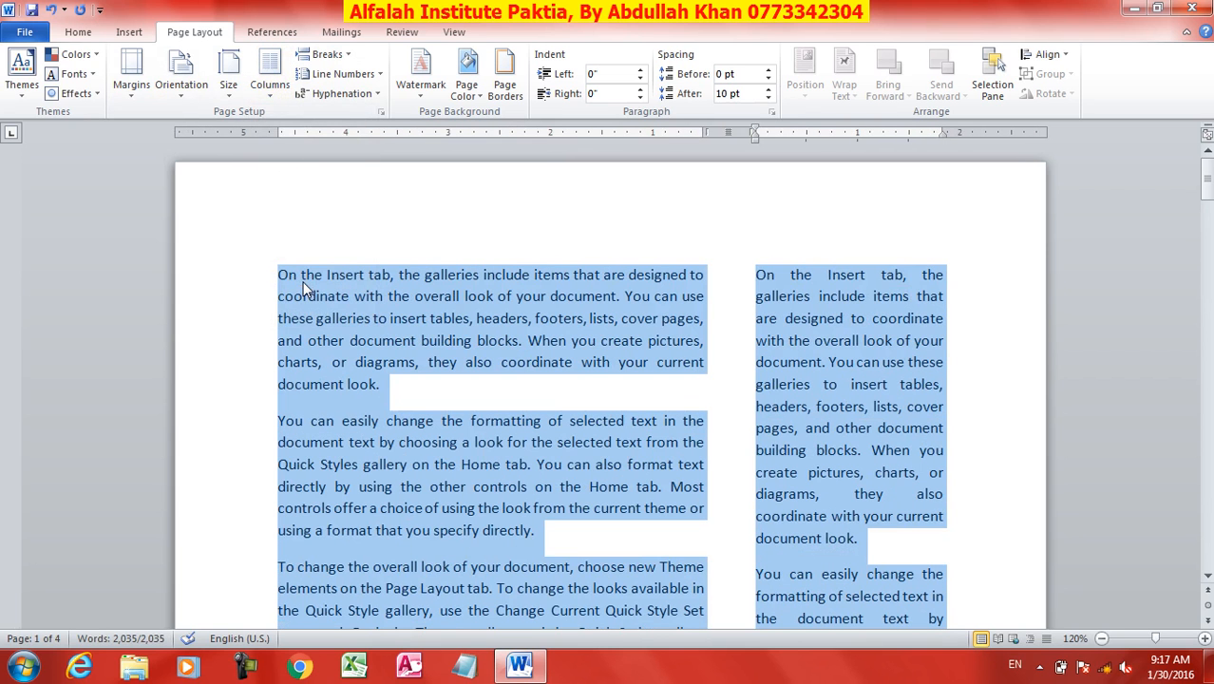
In the detailed column settings, set four columns with a line between them, keeping the right-to-left option off.
click(270, 76)
click(299, 314)
drag(586, 170, 520, 125)
click(538, 175)
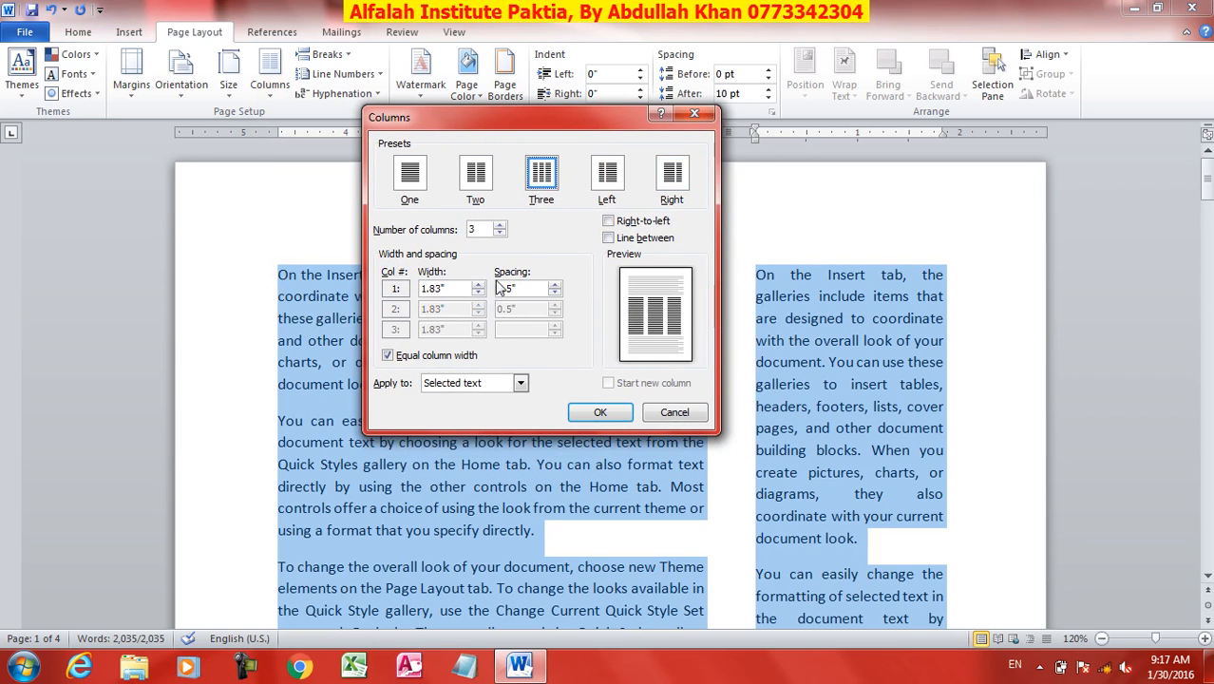
click(501, 225)
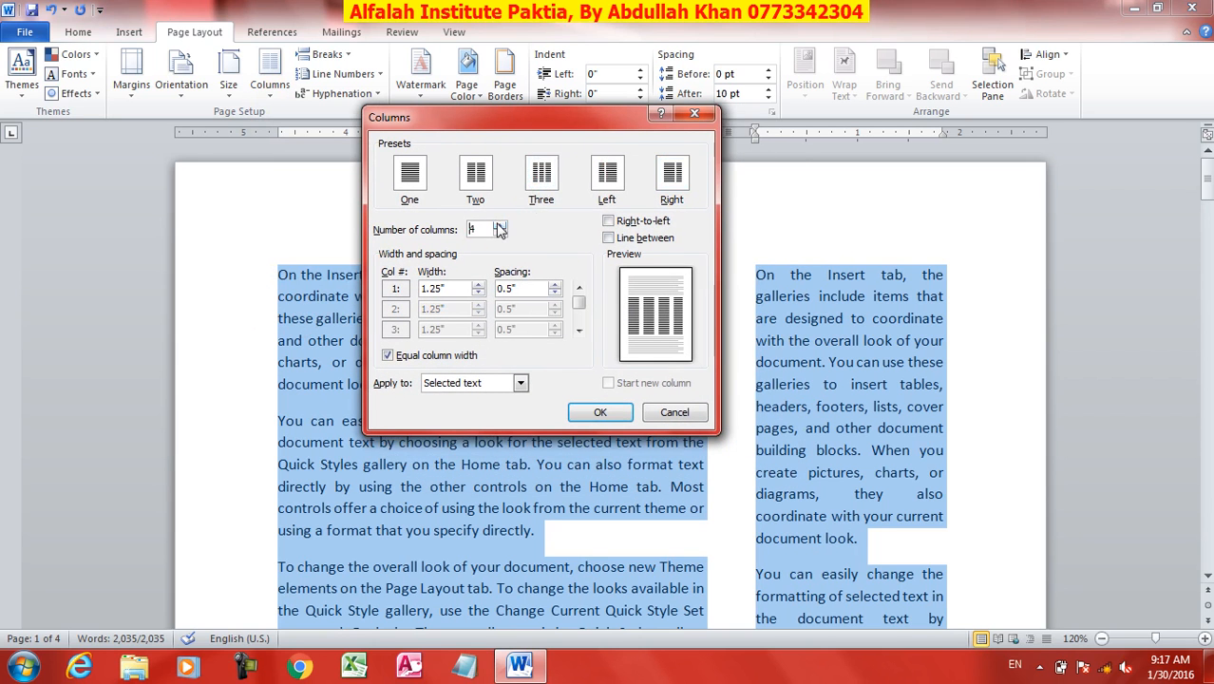
click(500, 225)
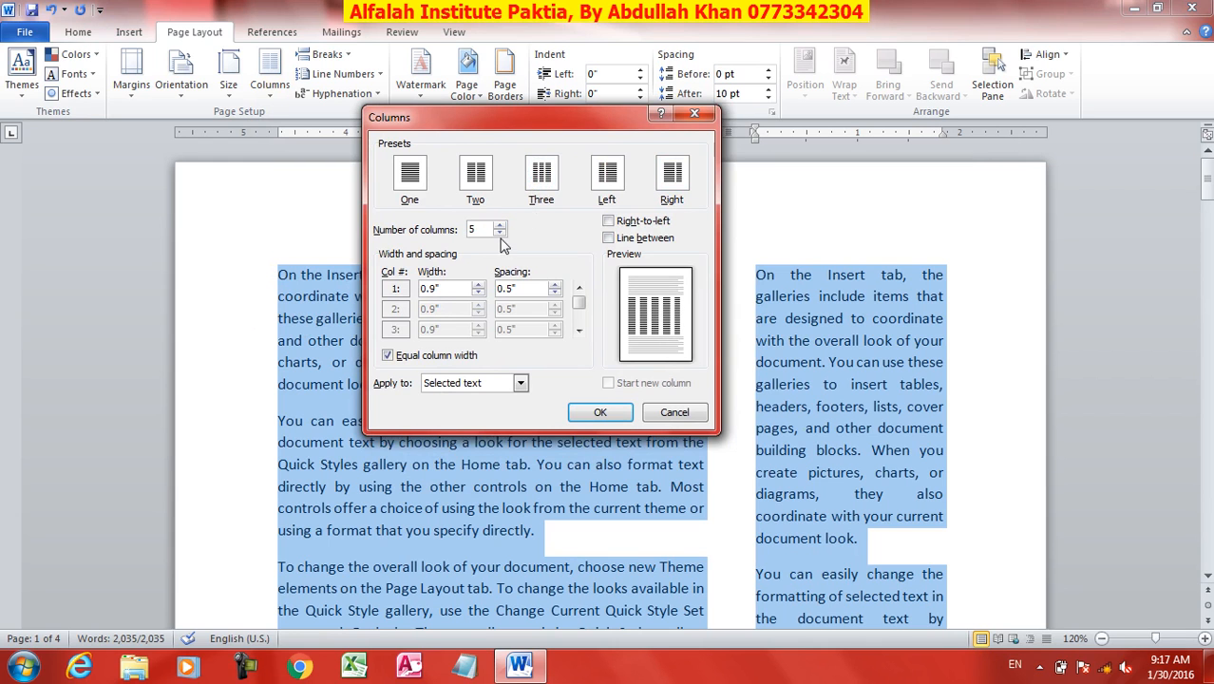
click(500, 233)
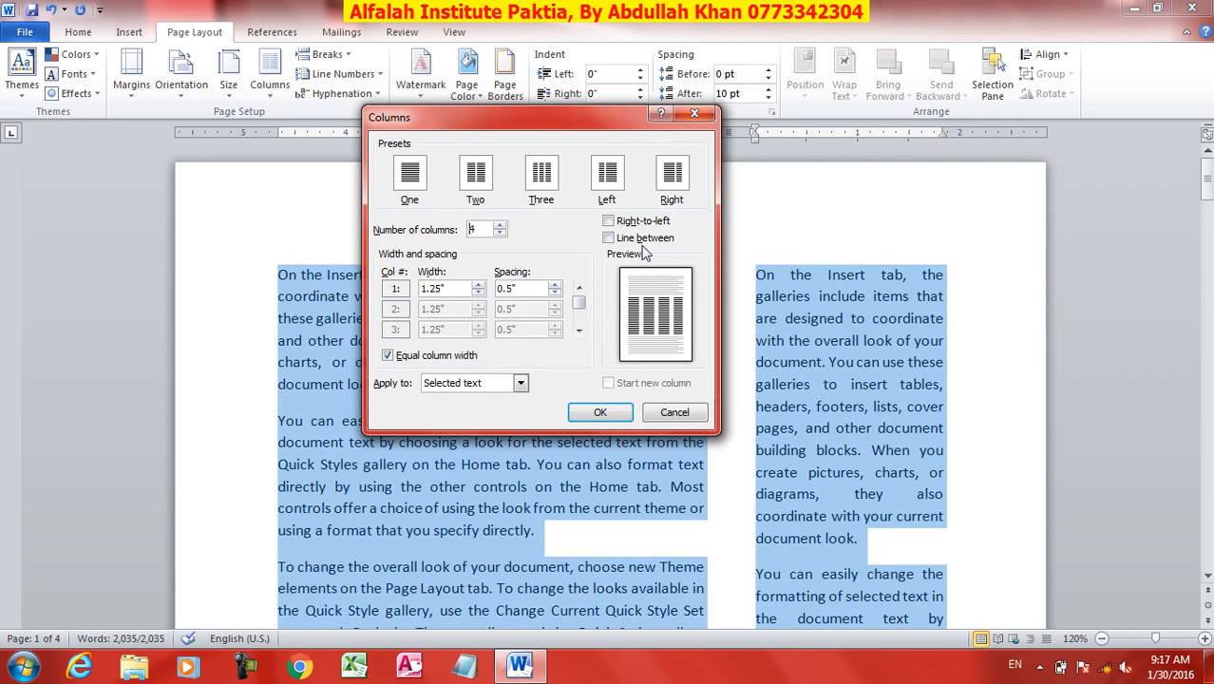
click(607, 237)
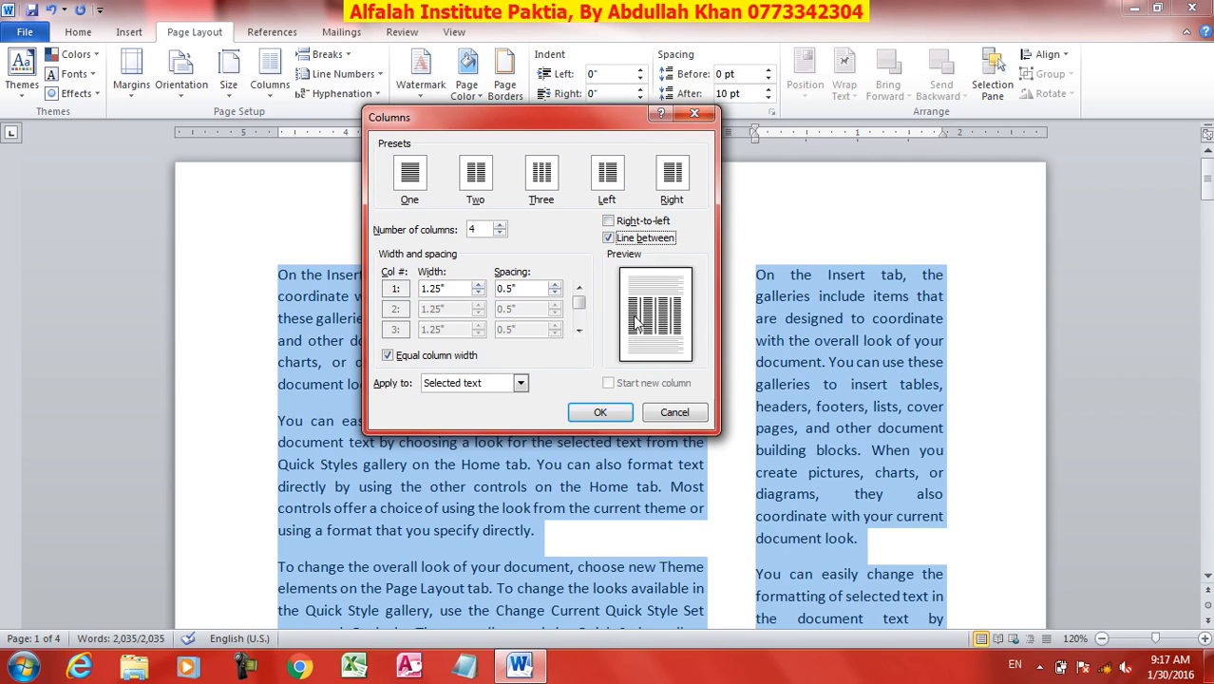
click(609, 221)
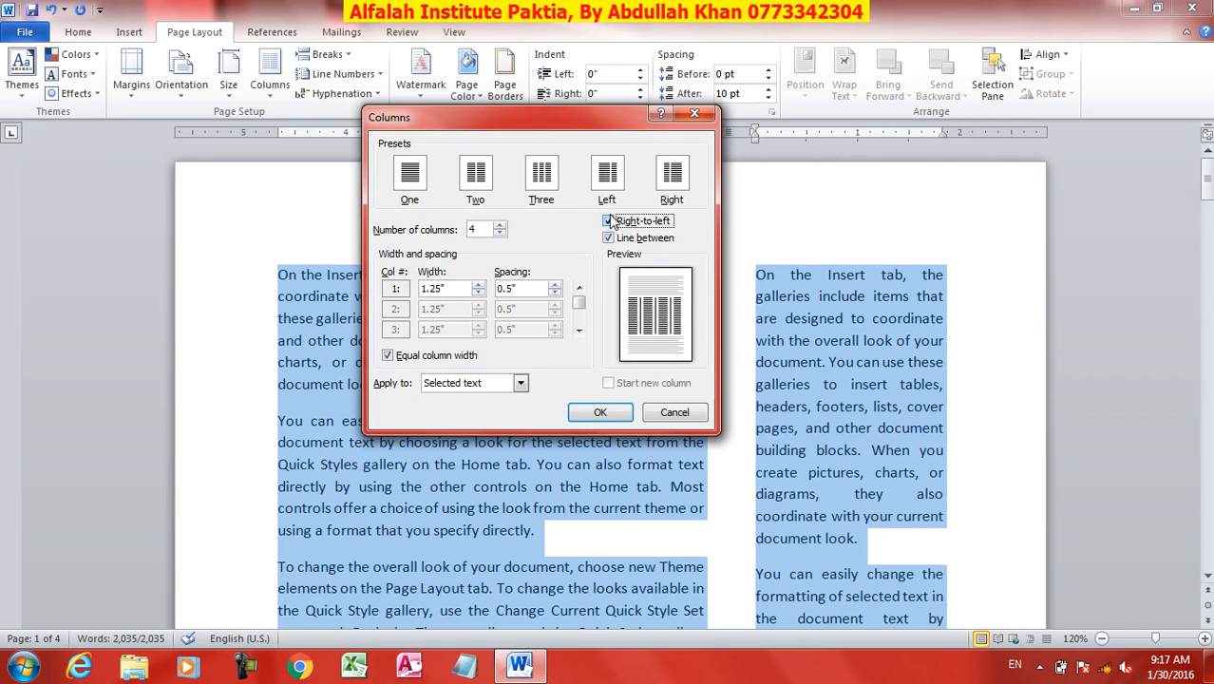
click(608, 221)
Reduce the spacing between the columns to 0.2".
click(555, 293)
click(555, 292)
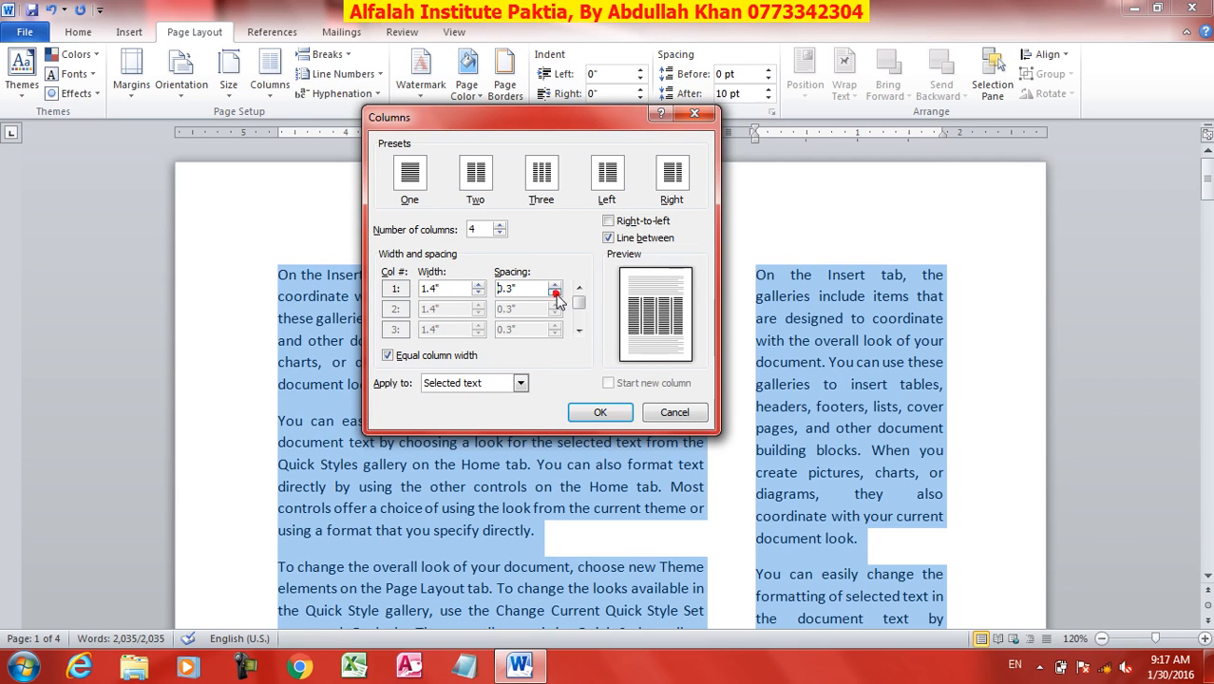
click(555, 292)
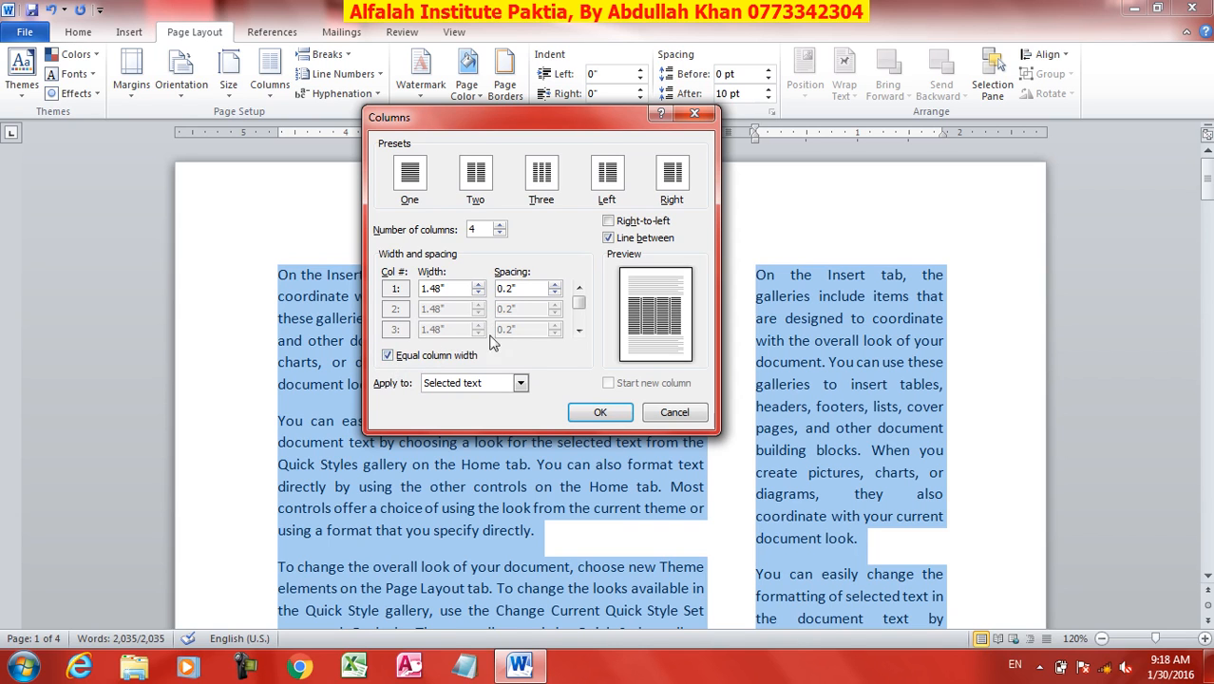
Try unequal column widths with the third column at 1.7", and restore equal column widths.
click(391, 356)
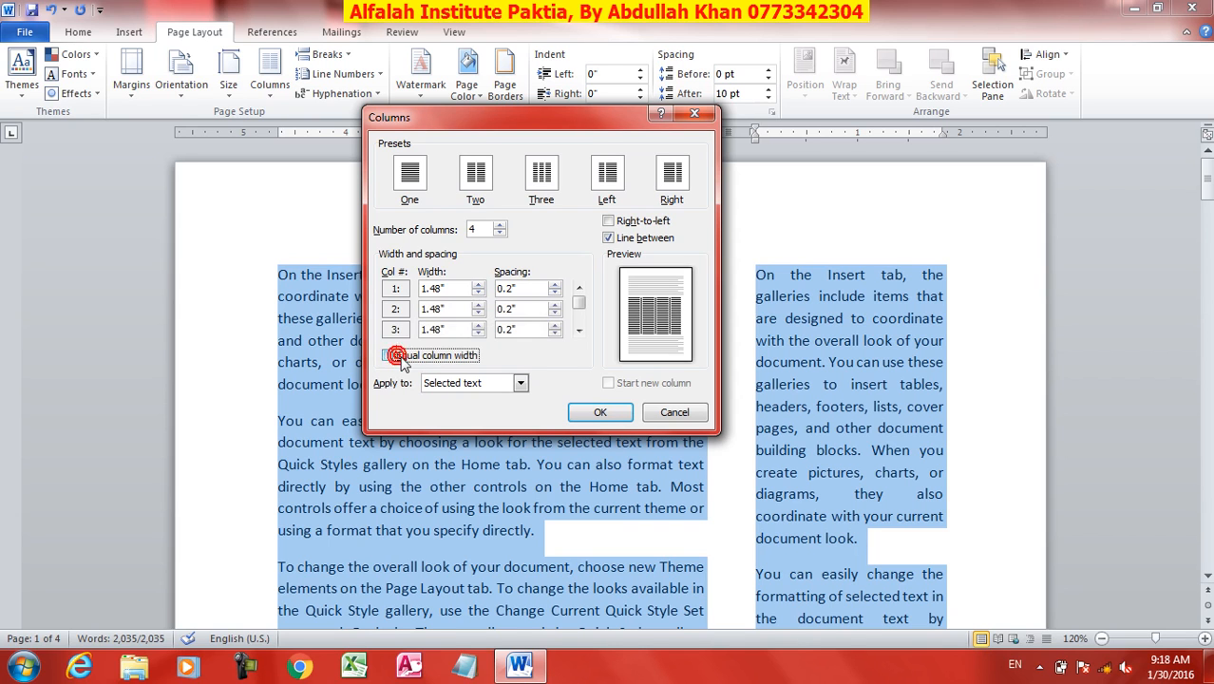
click(480, 326)
click(479, 325)
click(480, 324)
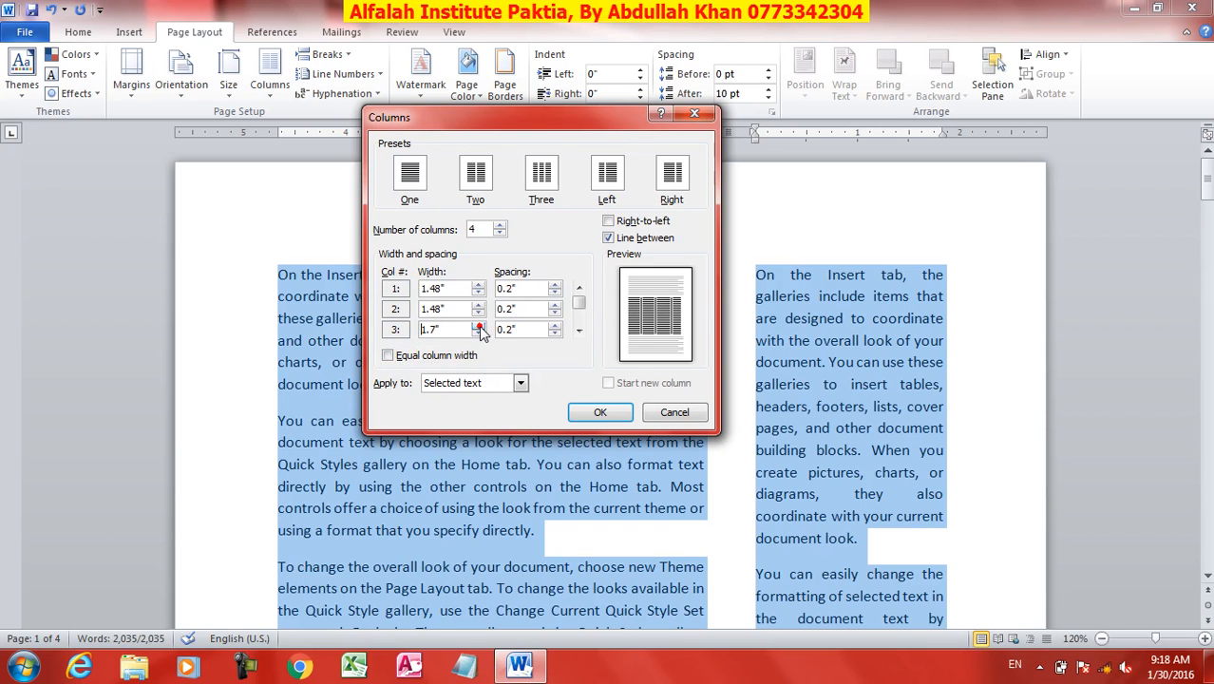
click(408, 360)
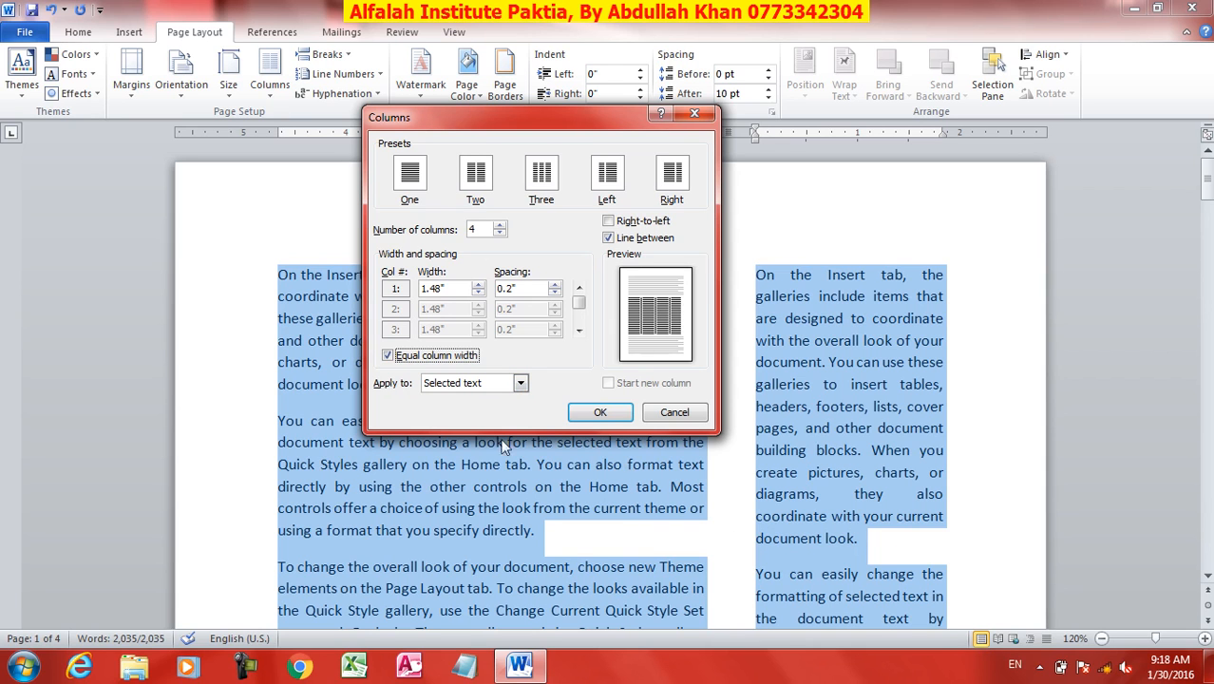
Choose Selected text as the range and apply the column settings.
click(520, 383)
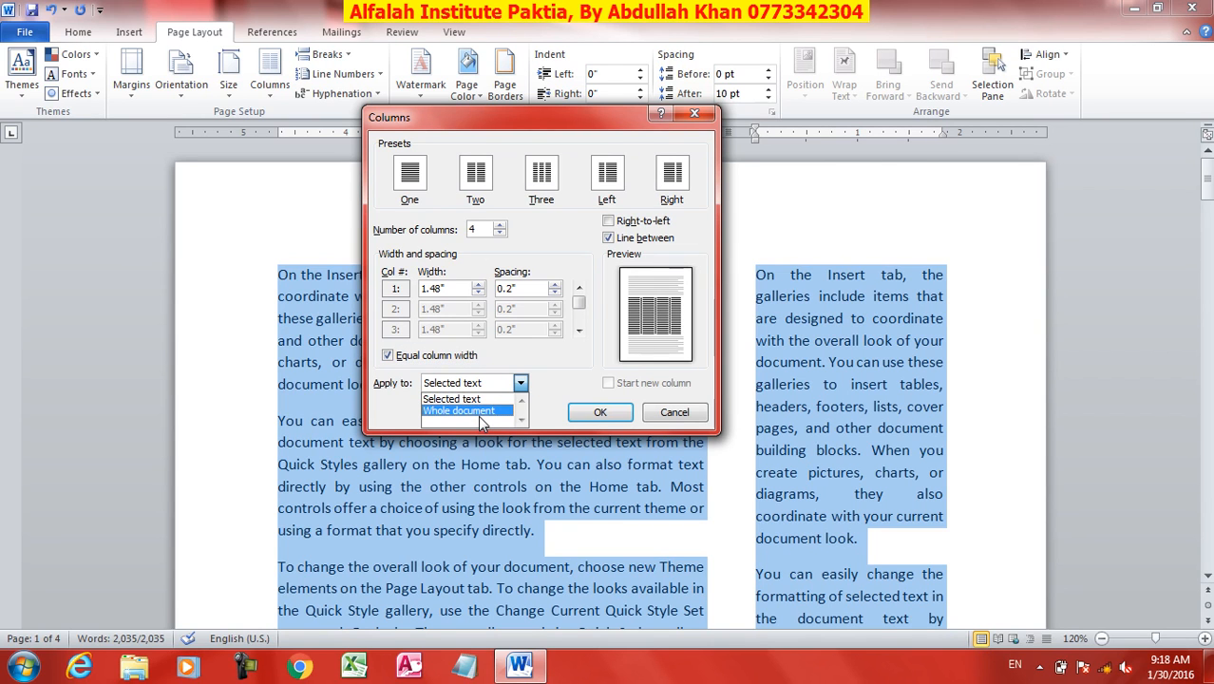
click(559, 376)
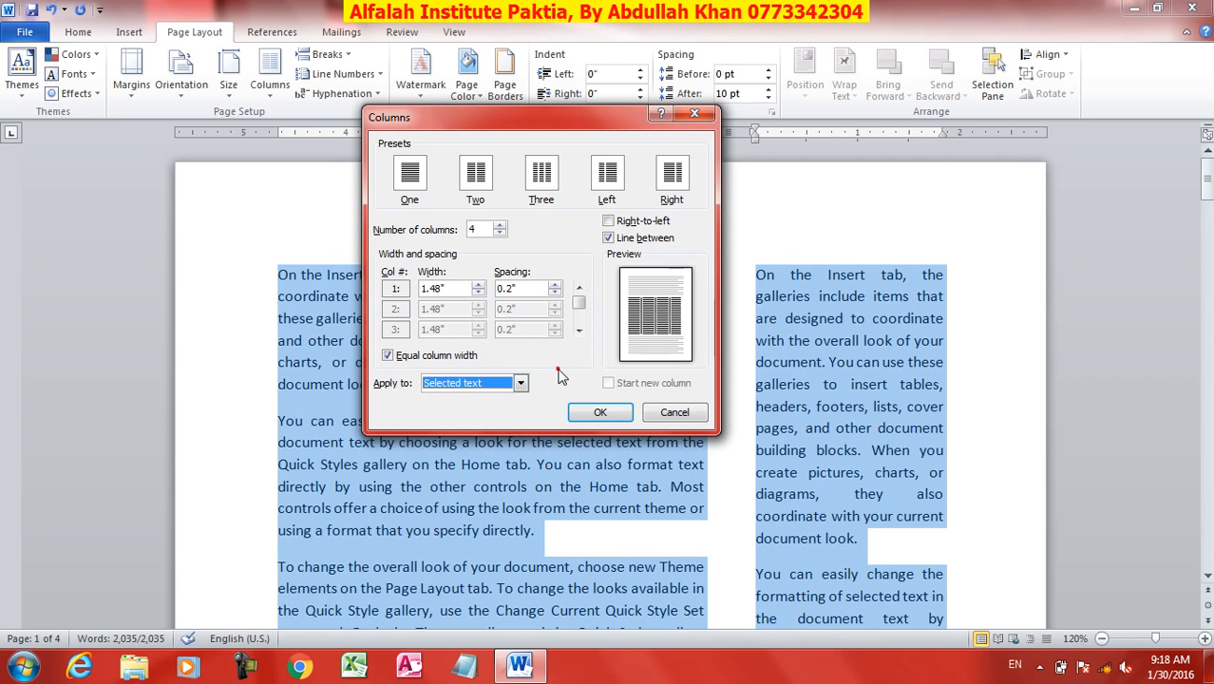
click(518, 383)
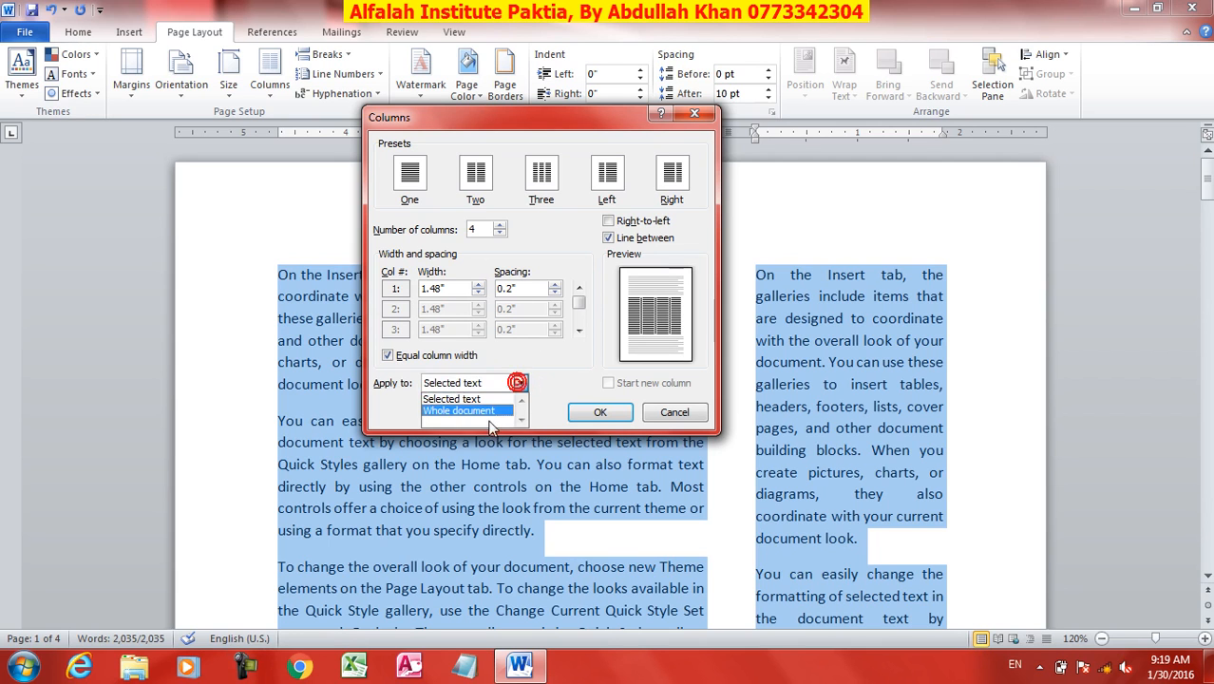
click(484, 400)
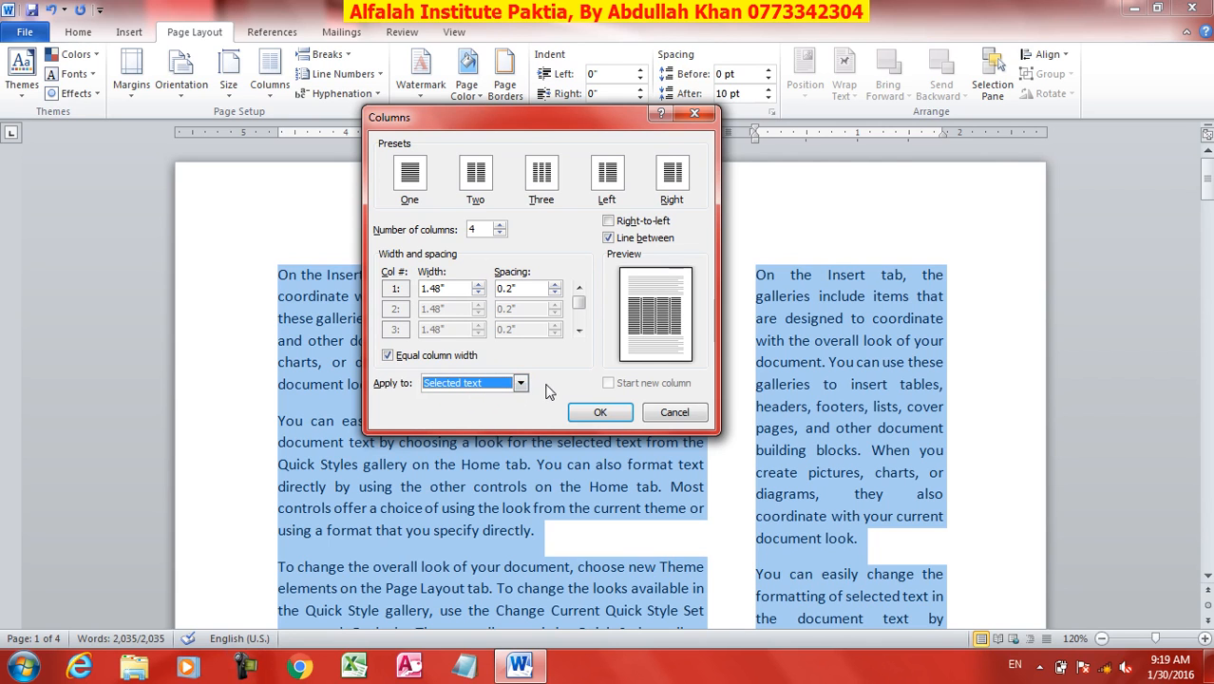
click(601, 412)
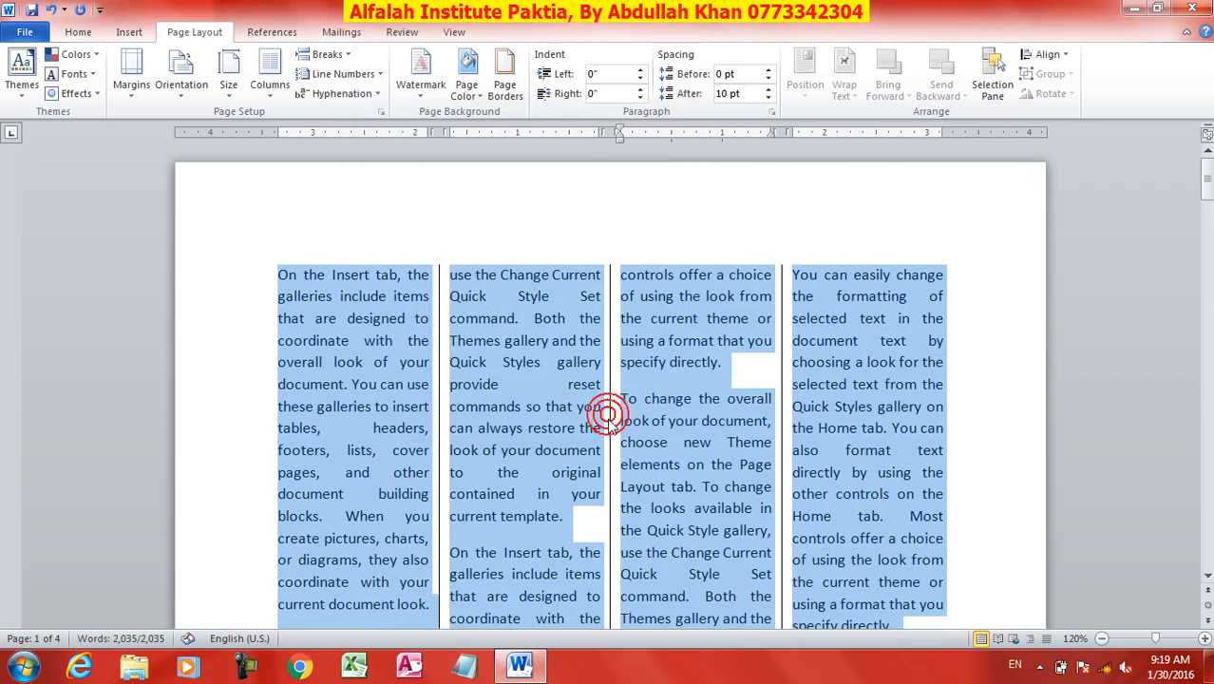
scroll(597, 418, down, 15)
scroll(591, 435, down, 3)
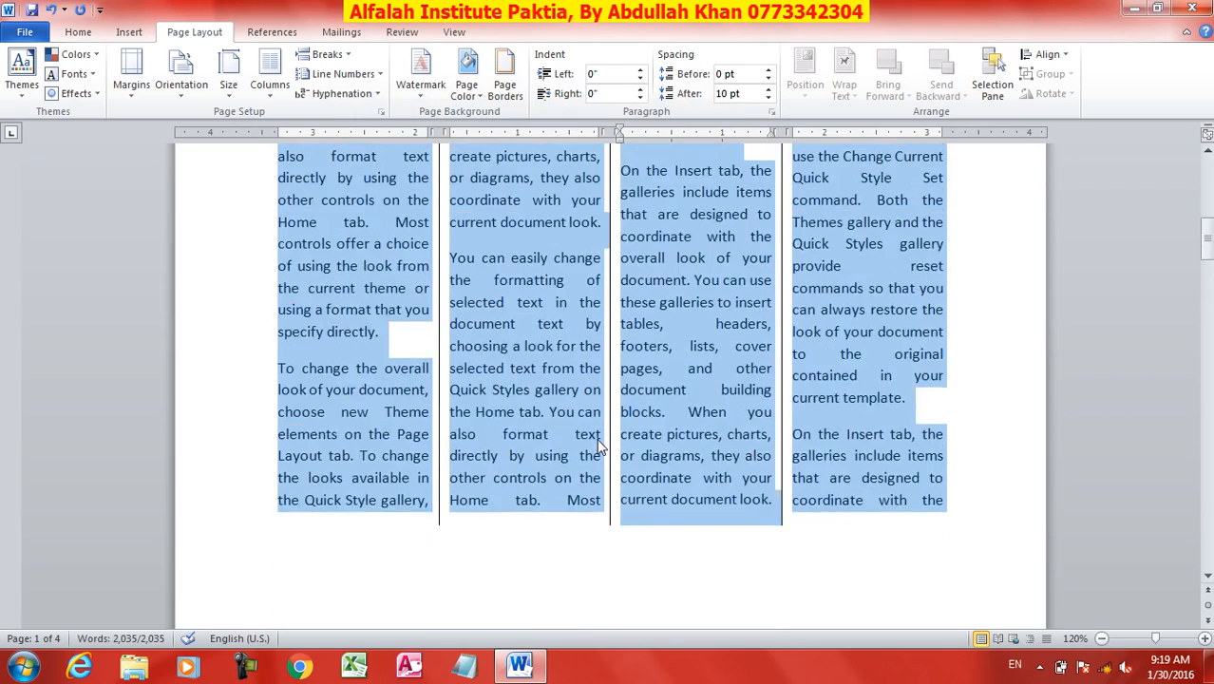
click(270, 76)
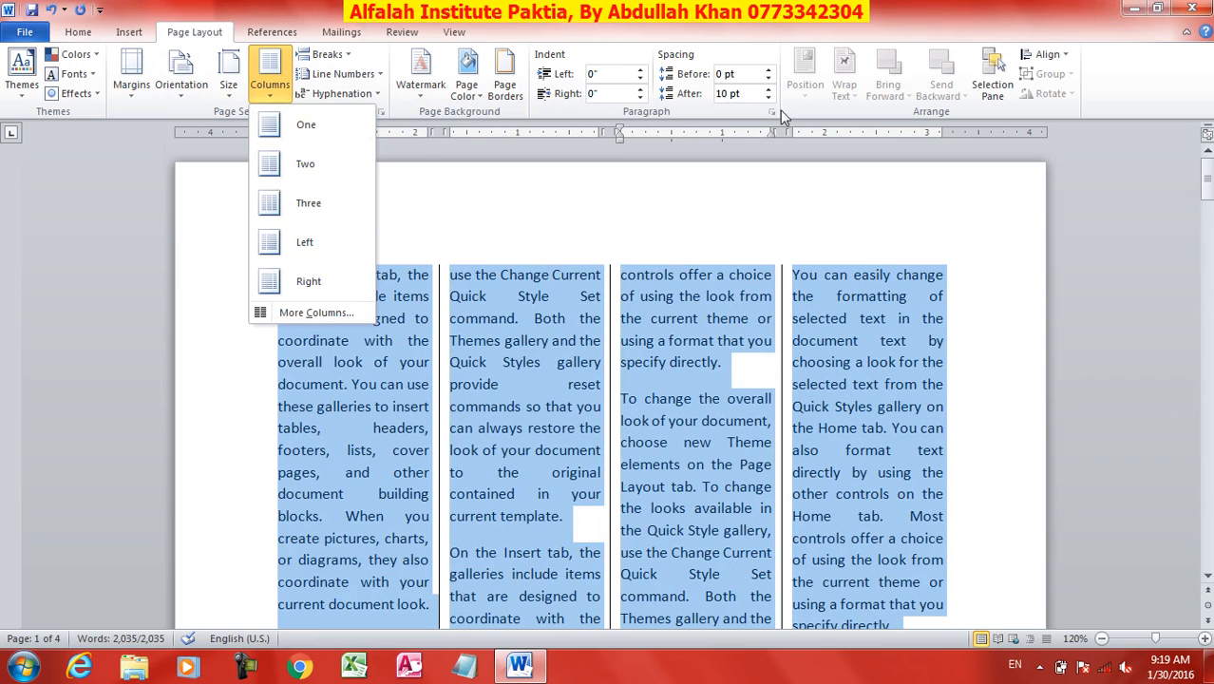
click(574, 388)
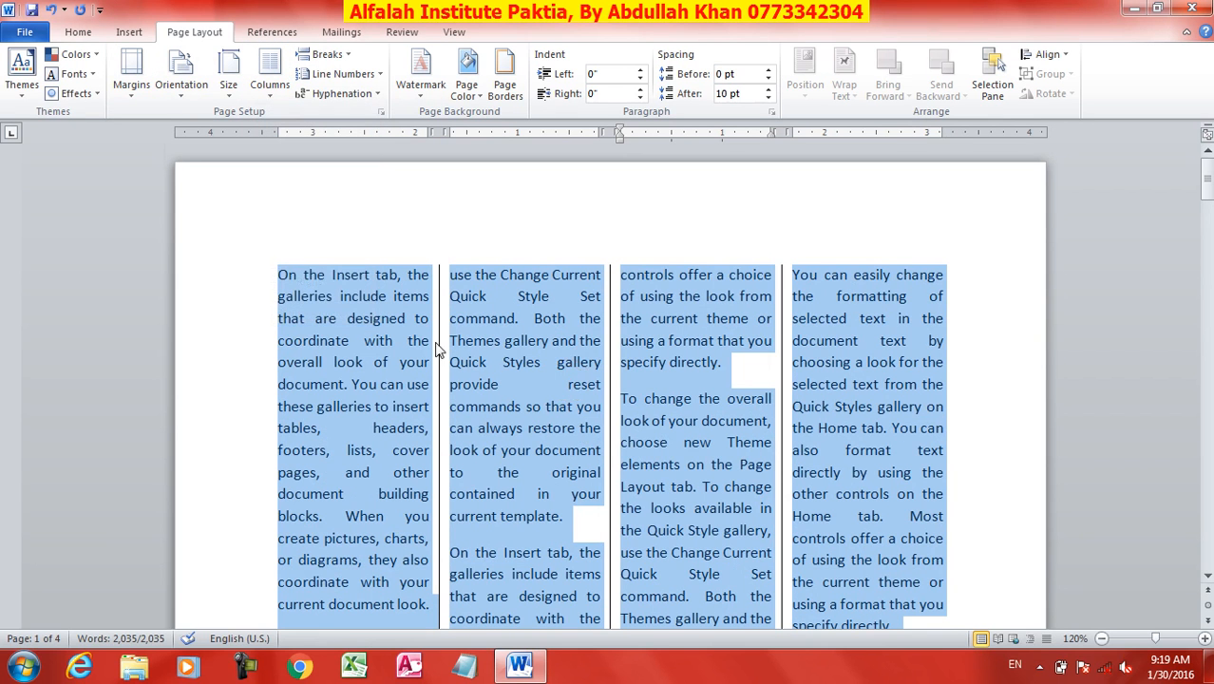
Insert a column break after the second paragraph in the first column of page 1.
scroll(408, 323, down, 7)
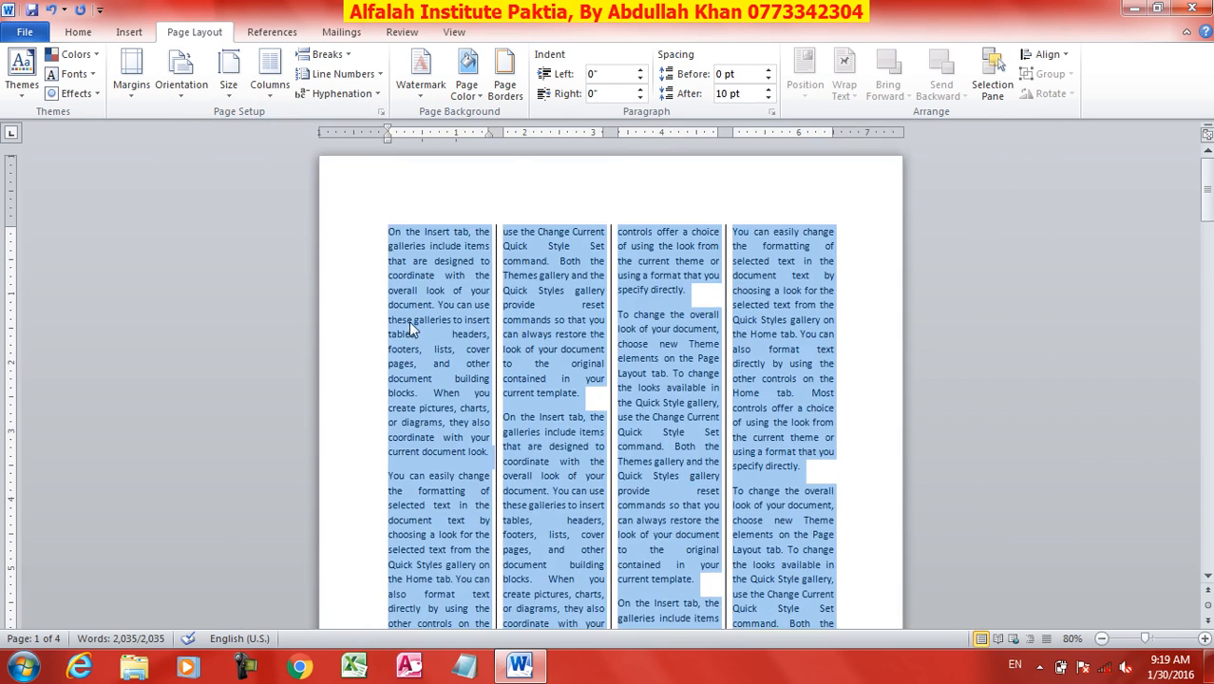
key(ctrl+a)
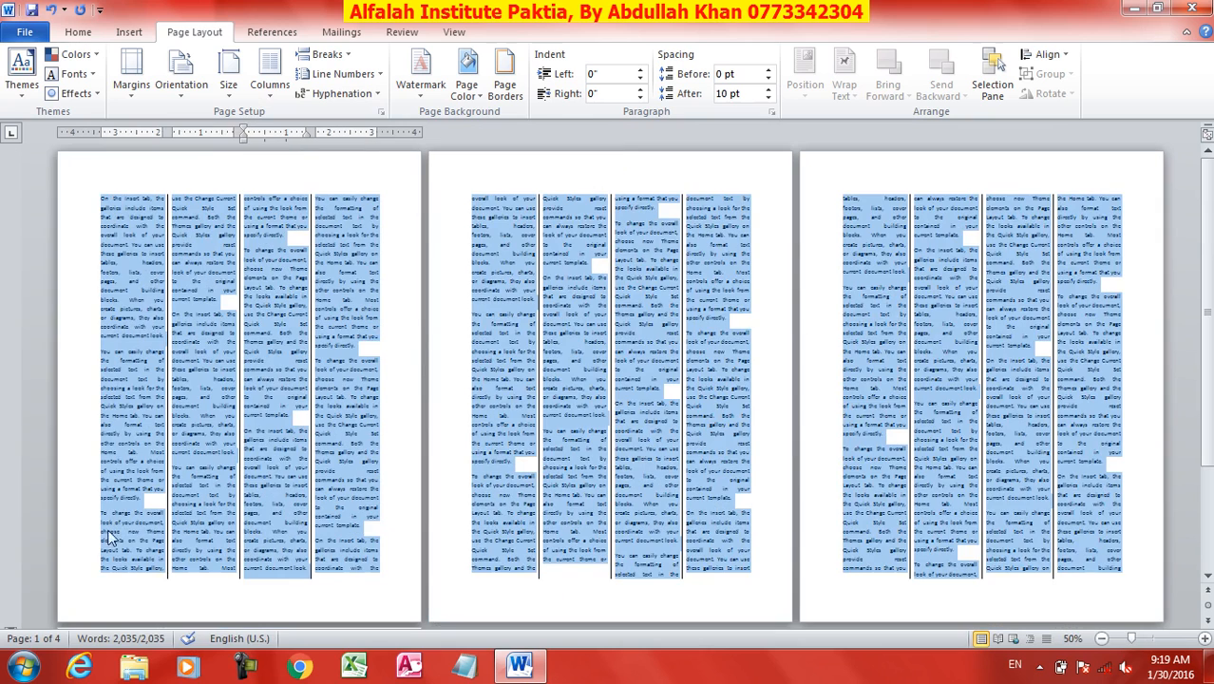
click(150, 505)
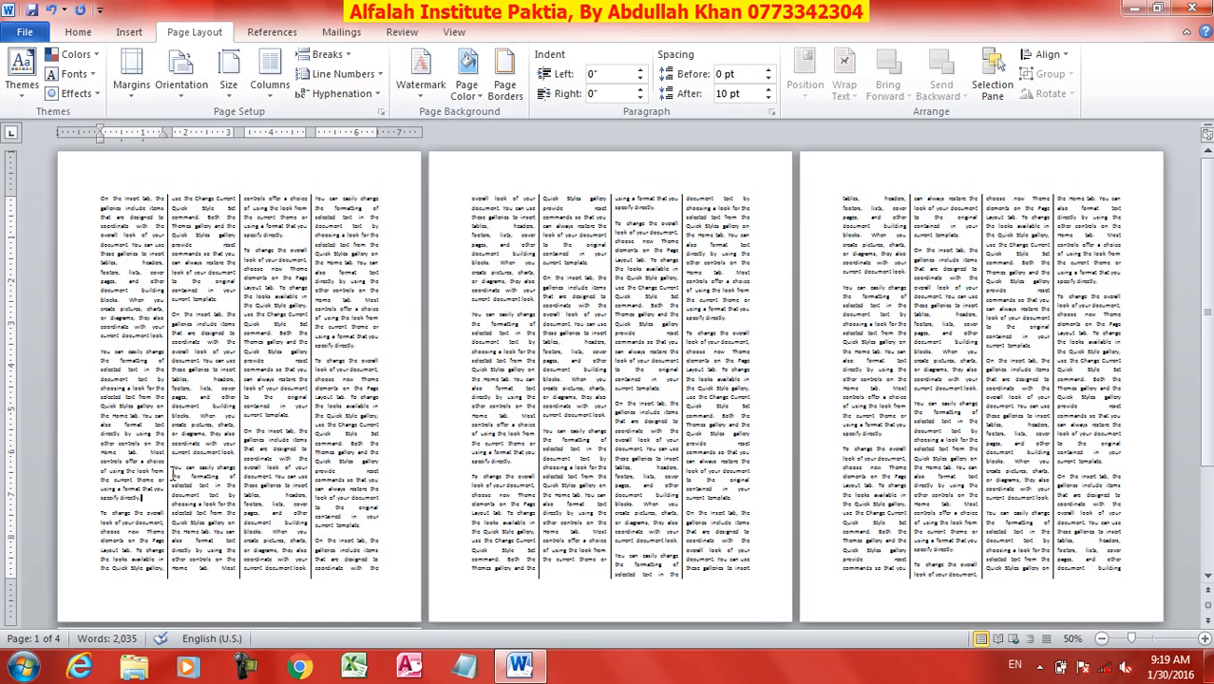
click(325, 55)
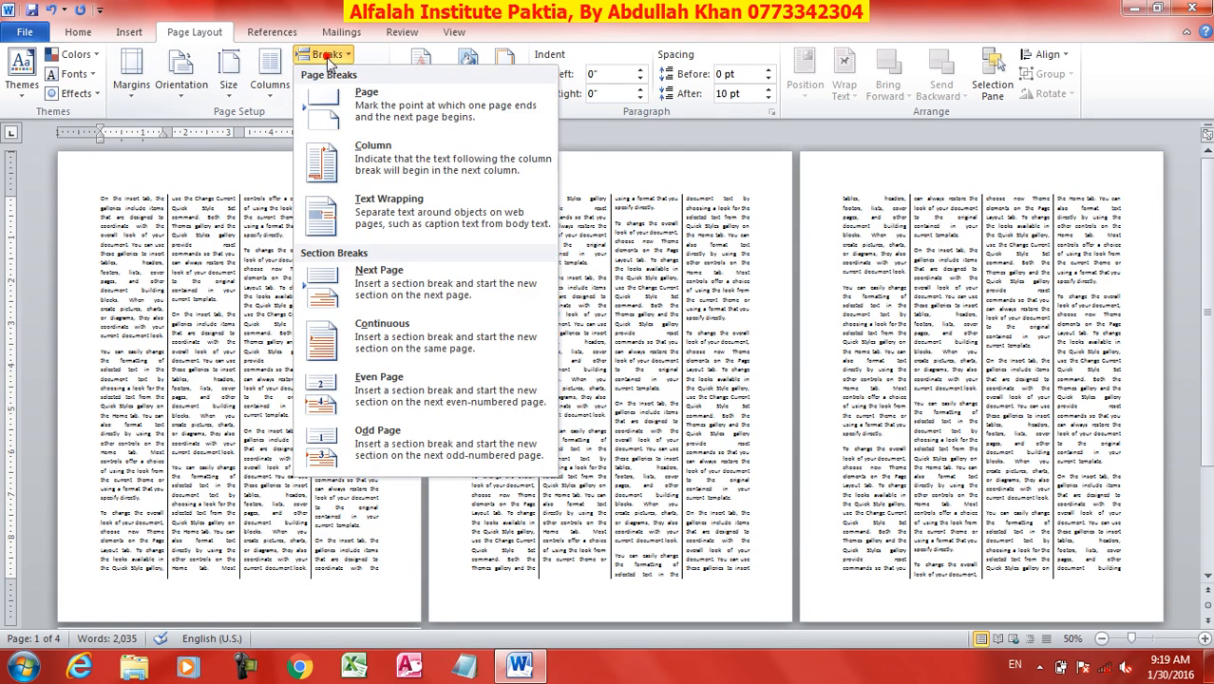
click(379, 152)
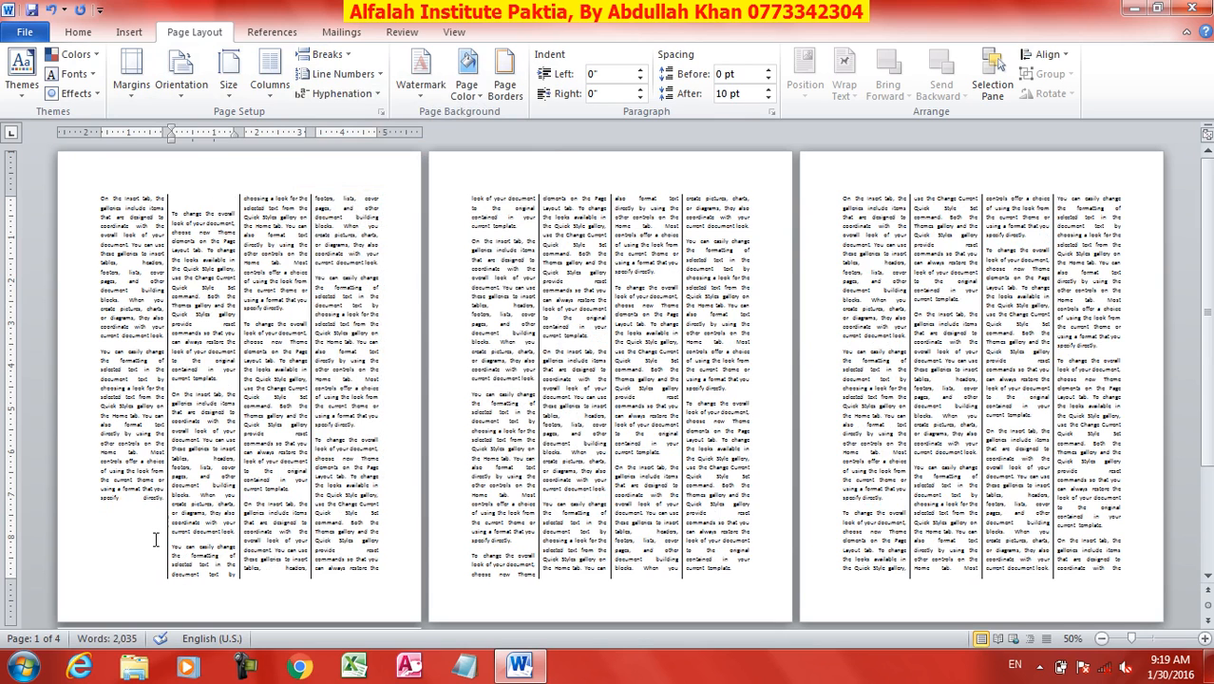
Remove the column break on page 1 and return the whole document's text to one column.
key(BackSpace)
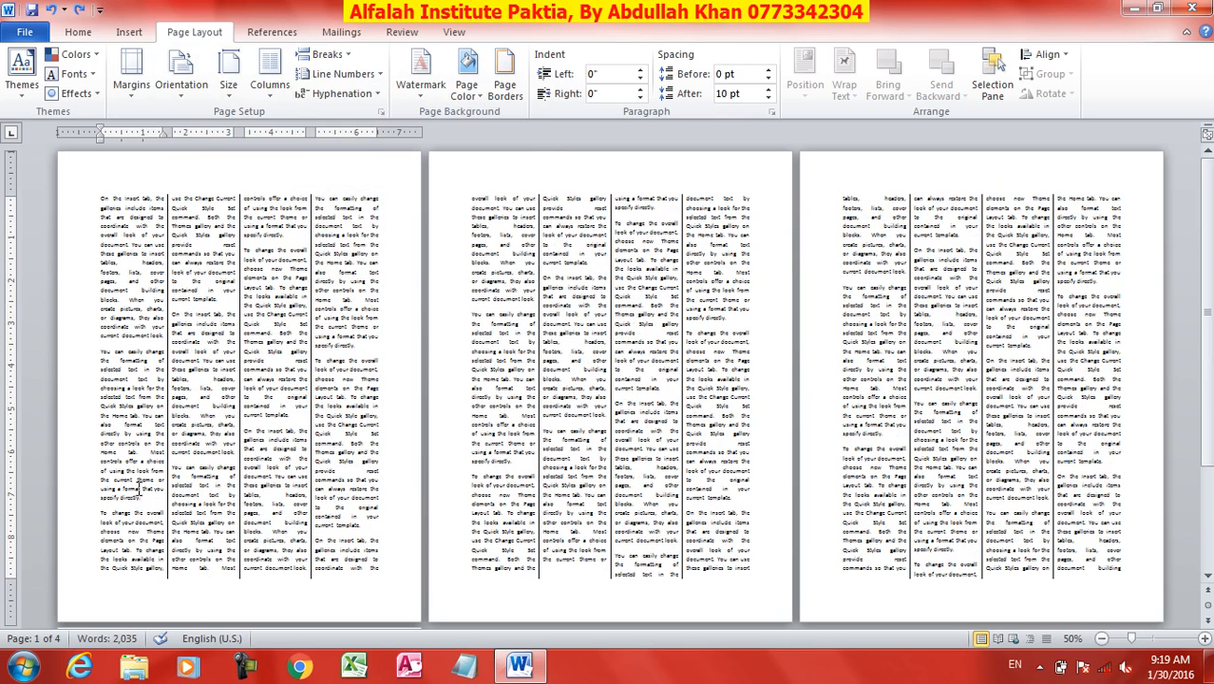
key(ctrl+a)
click(270, 74)
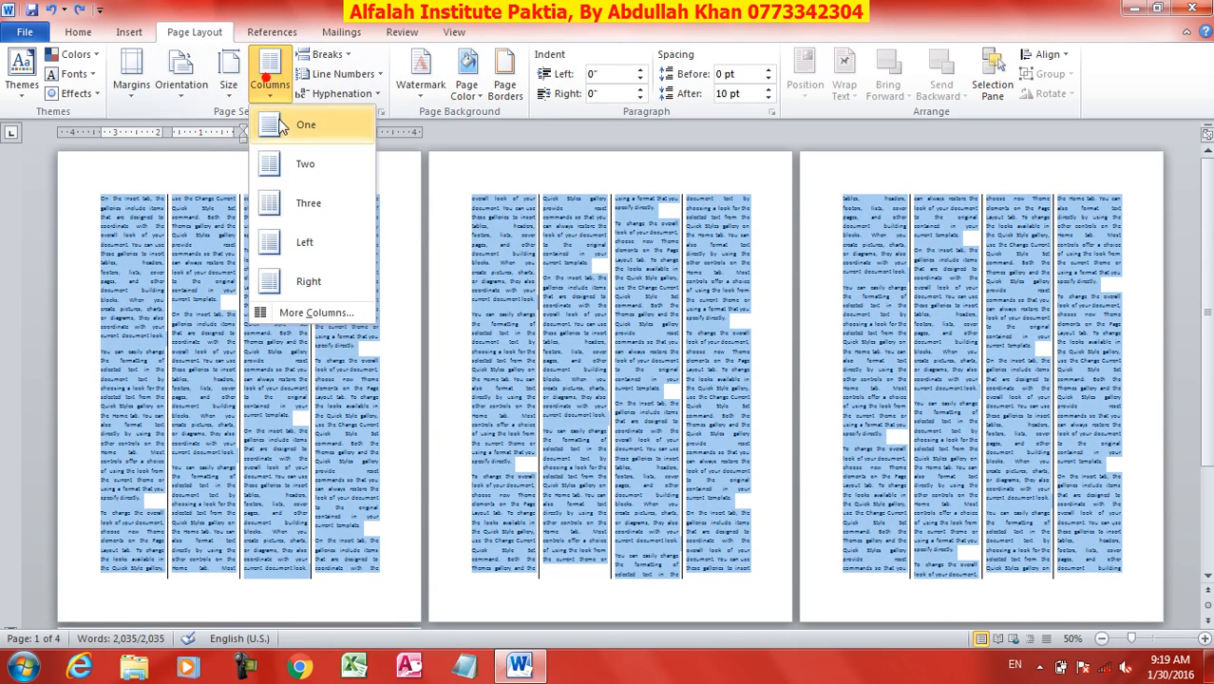
click(296, 125)
click(265, 363)
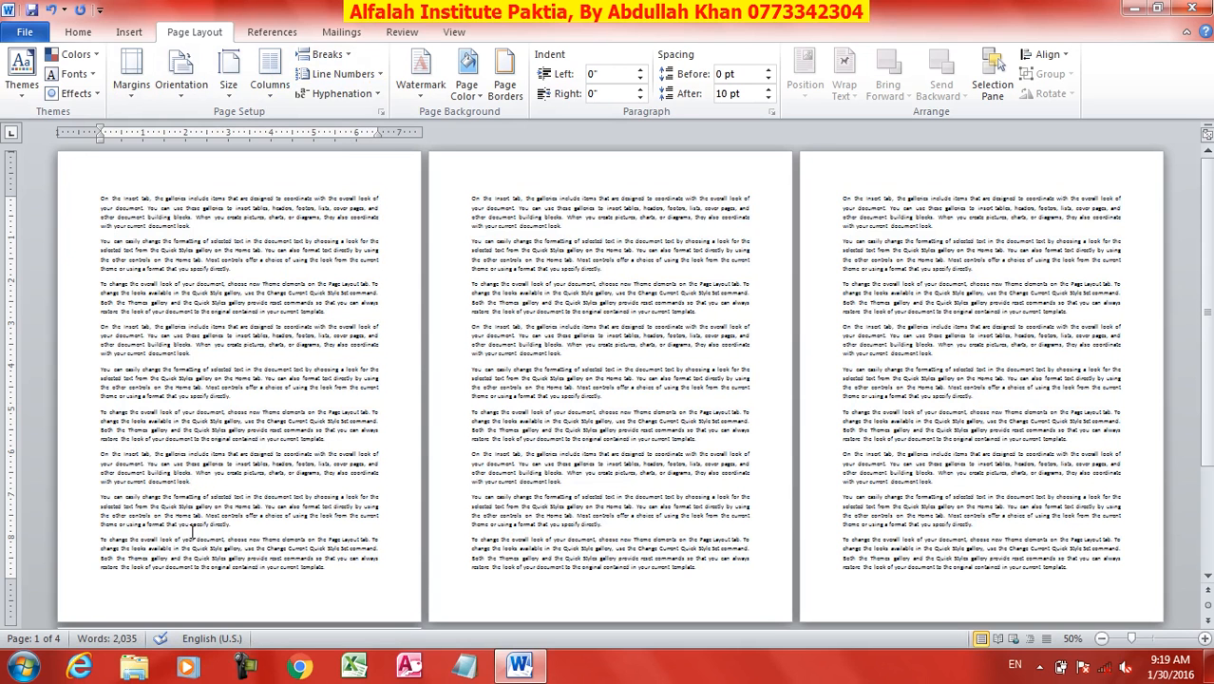
Try a page break after the seventh paragraph on page 1, and undo it.
click(323, 55)
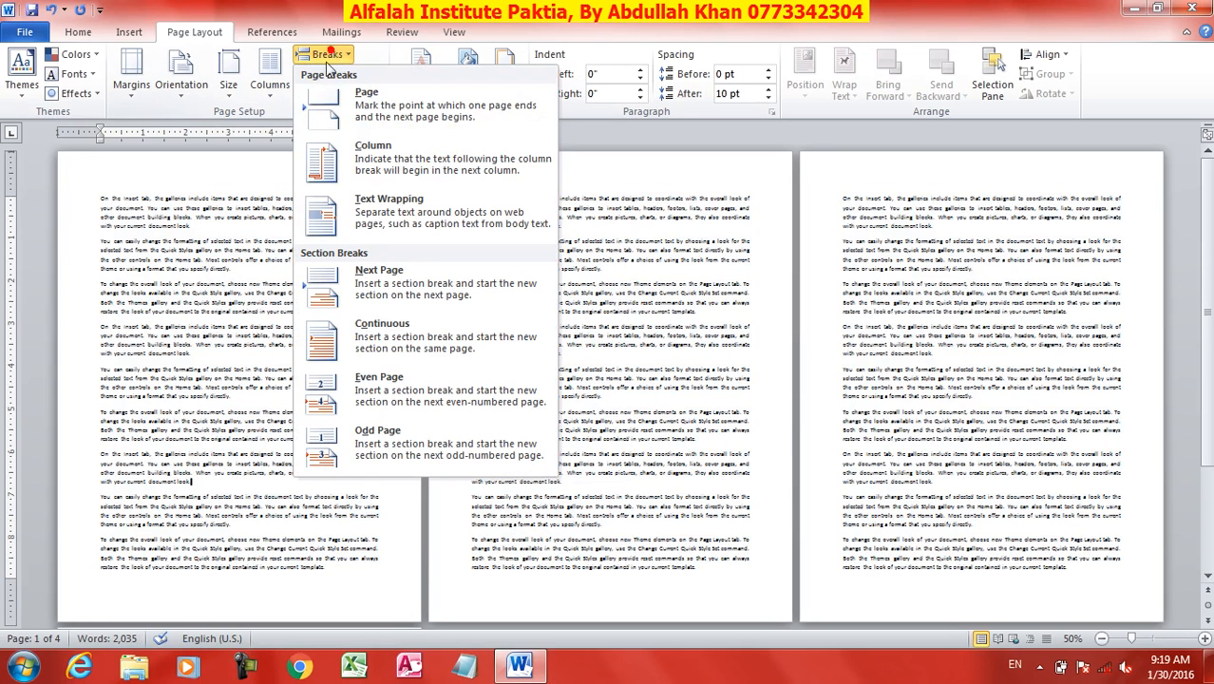
click(358, 107)
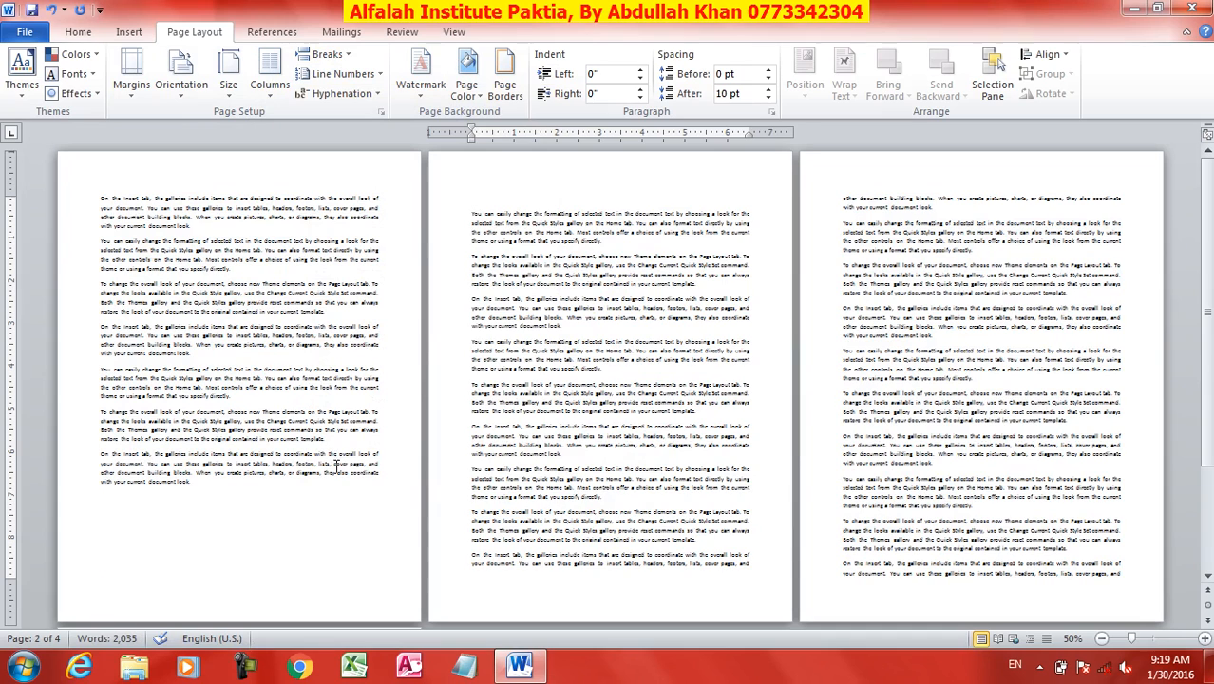
key(ctrl+z)
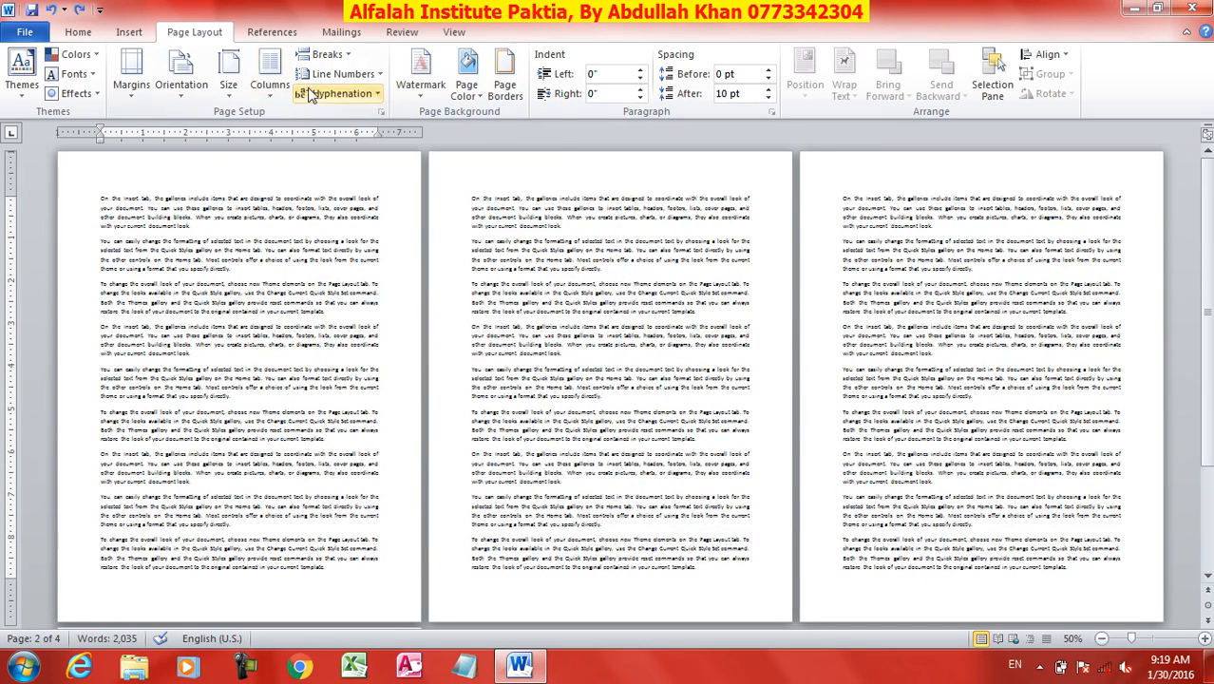
Insert the computer classroom picture in a new empty paragraph after the second paragraph on page 1.
click(323, 54)
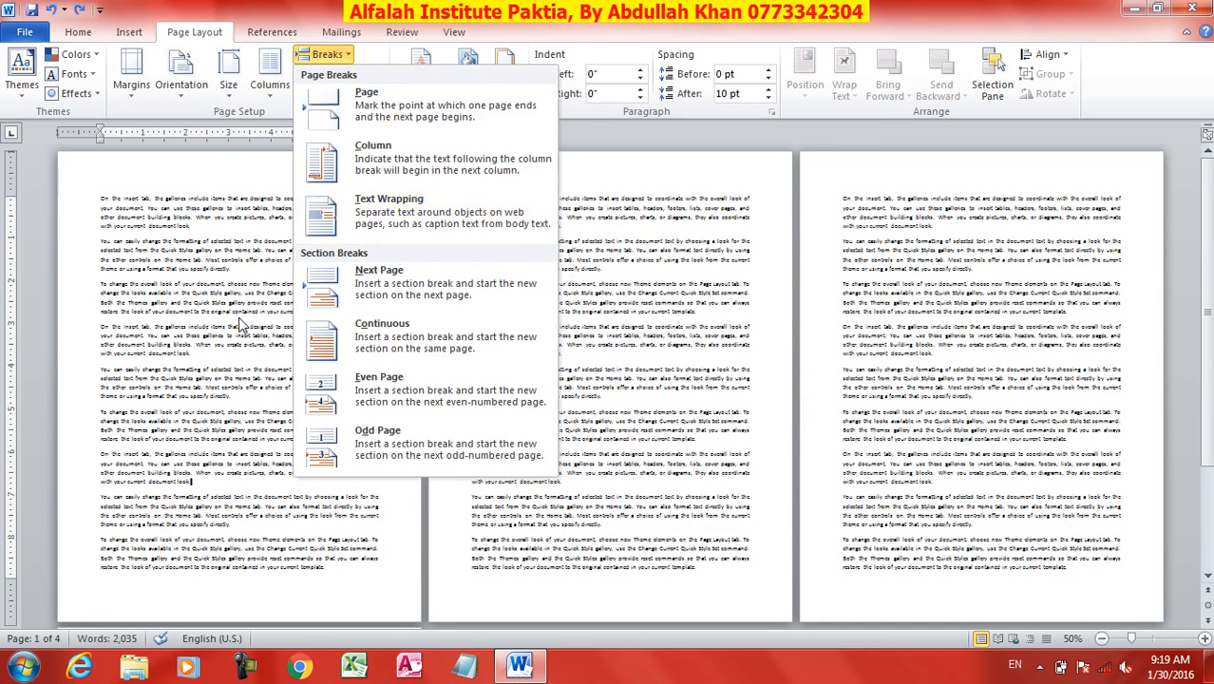
click(237, 325)
scroll(250, 364, up, 5)
scroll(418, 372, up, 10)
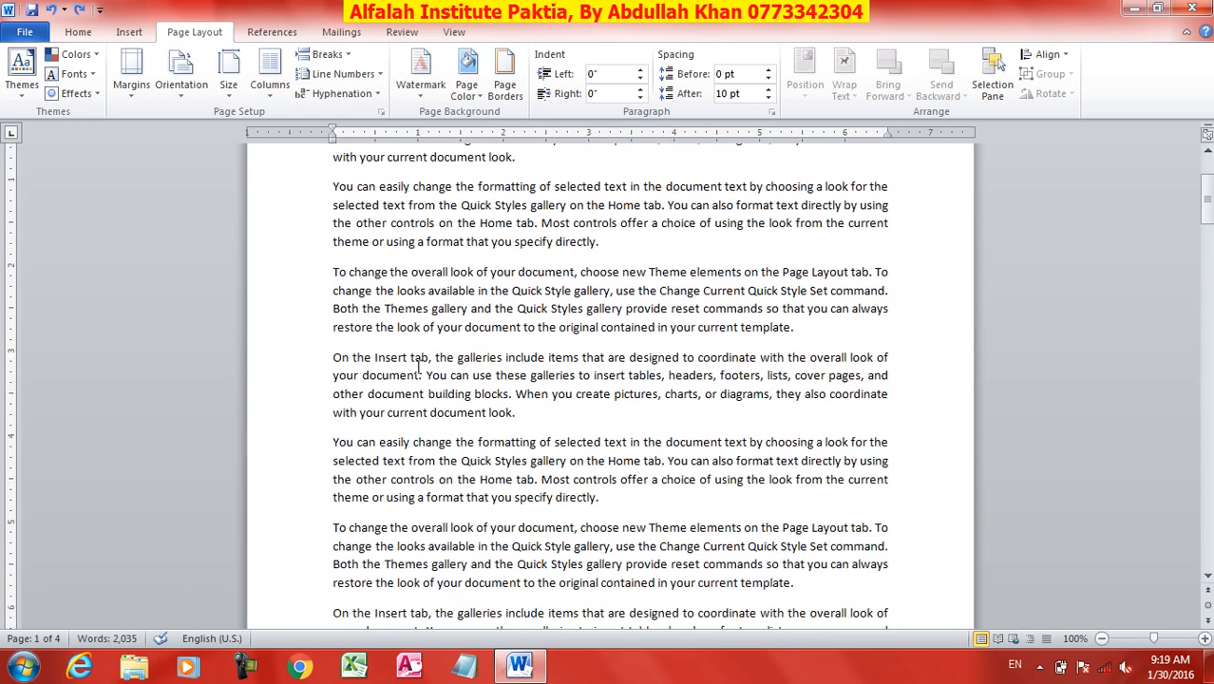
scroll(425, 368, down, 1)
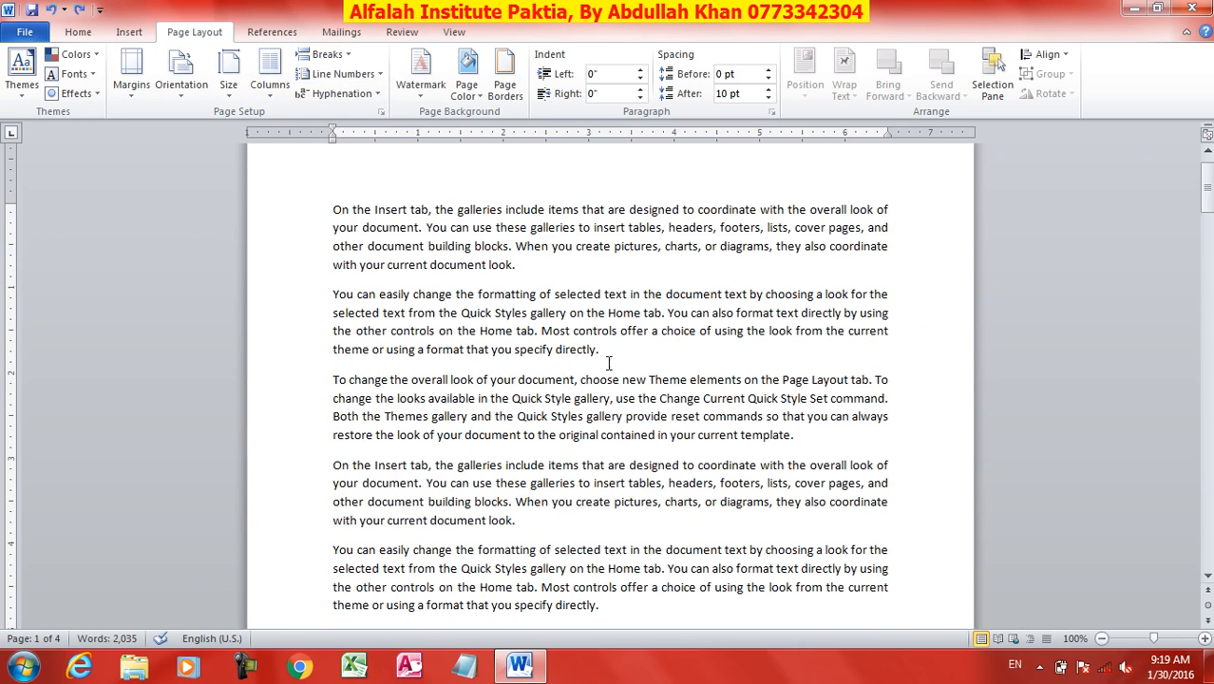
key(Return)
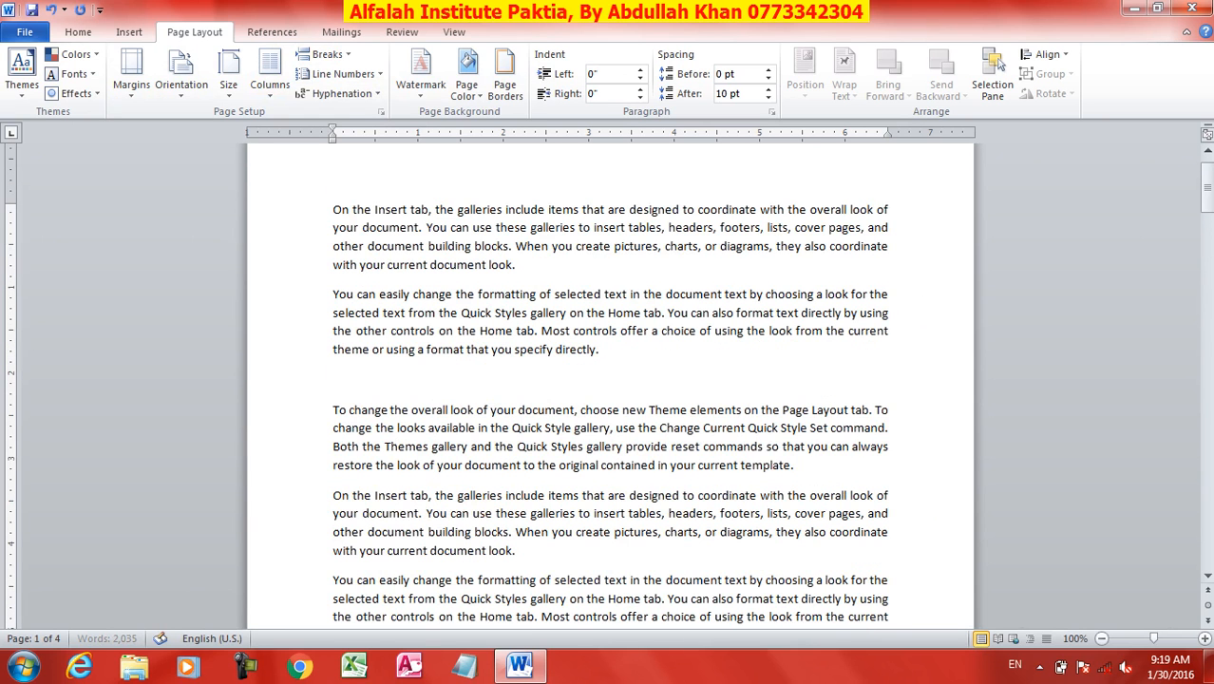
click(129, 31)
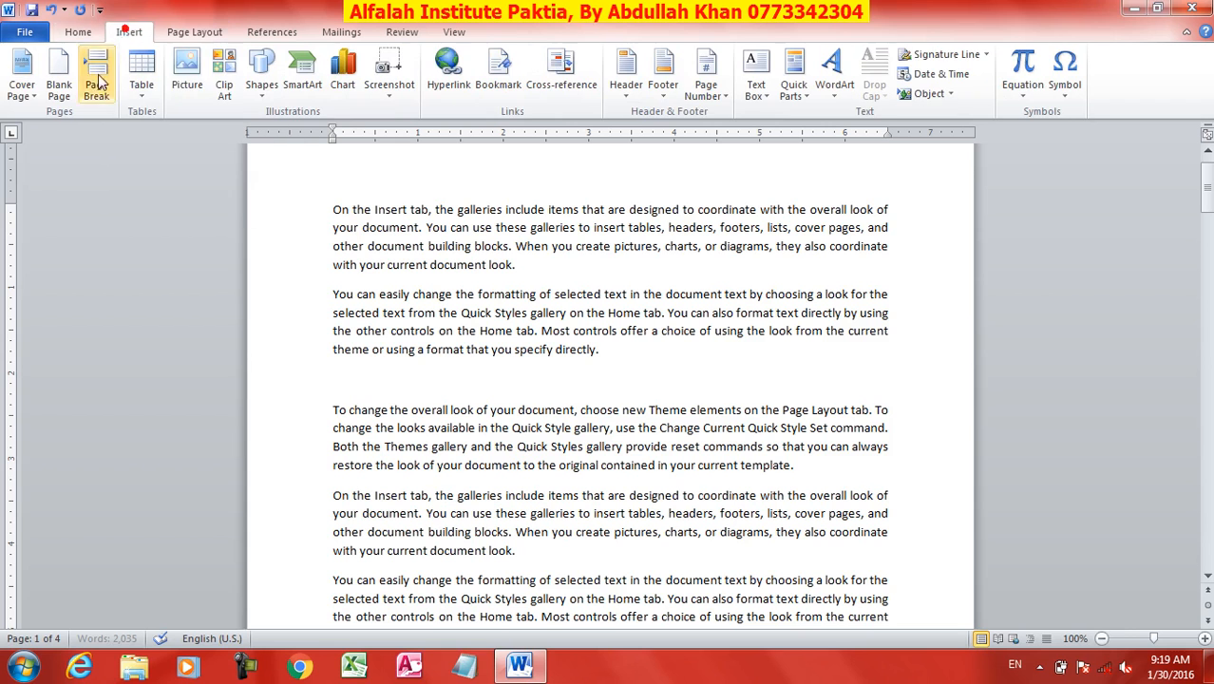
click(198, 67)
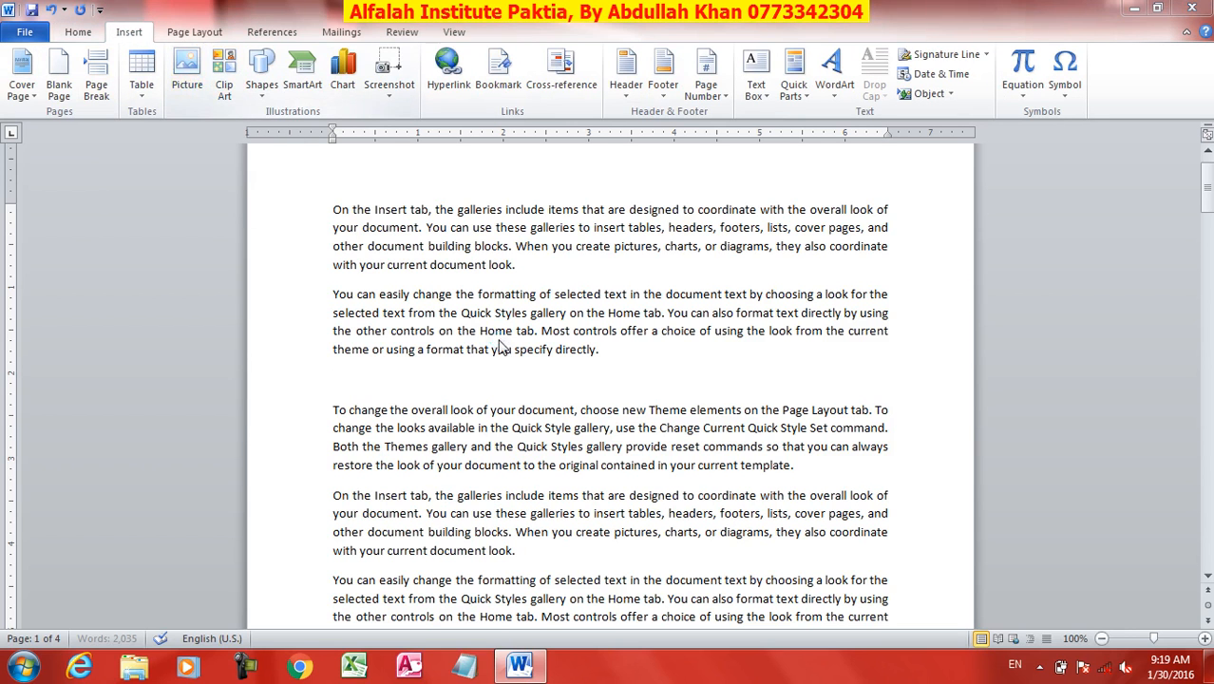
double_click(235, 211)
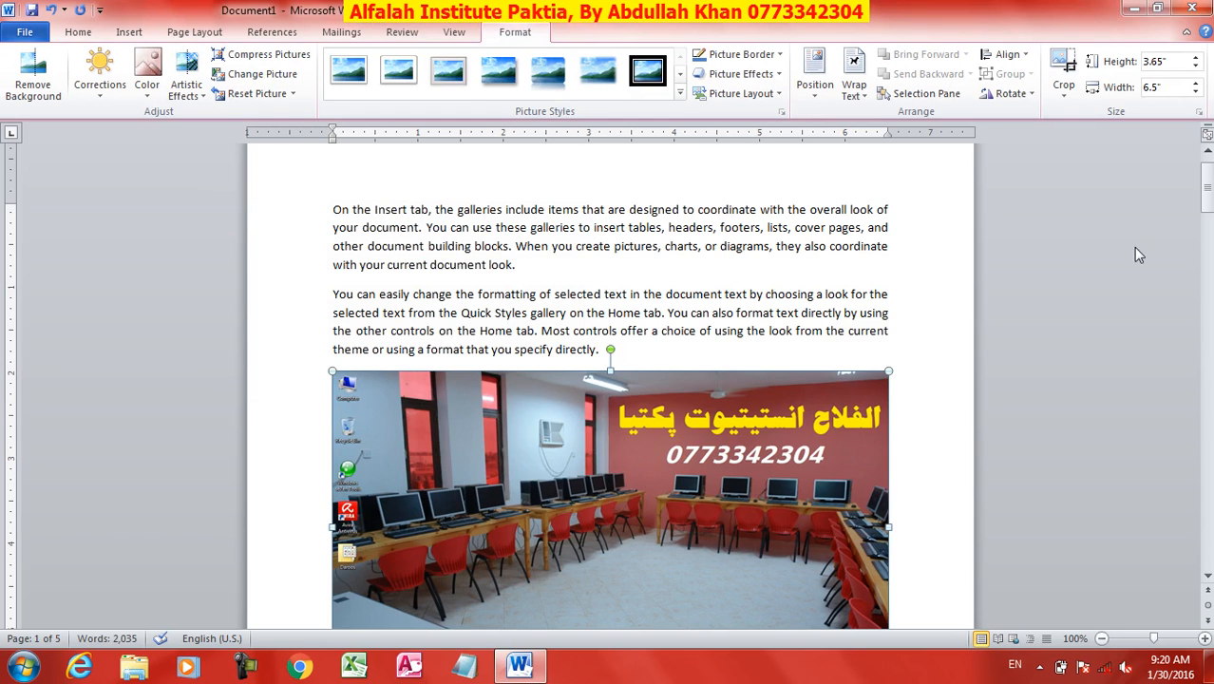
Shrink the classroom picture to about 2.42" high by 2.63" wide and apply Square text wrapping to it.
scroll(789, 489, down, 2)
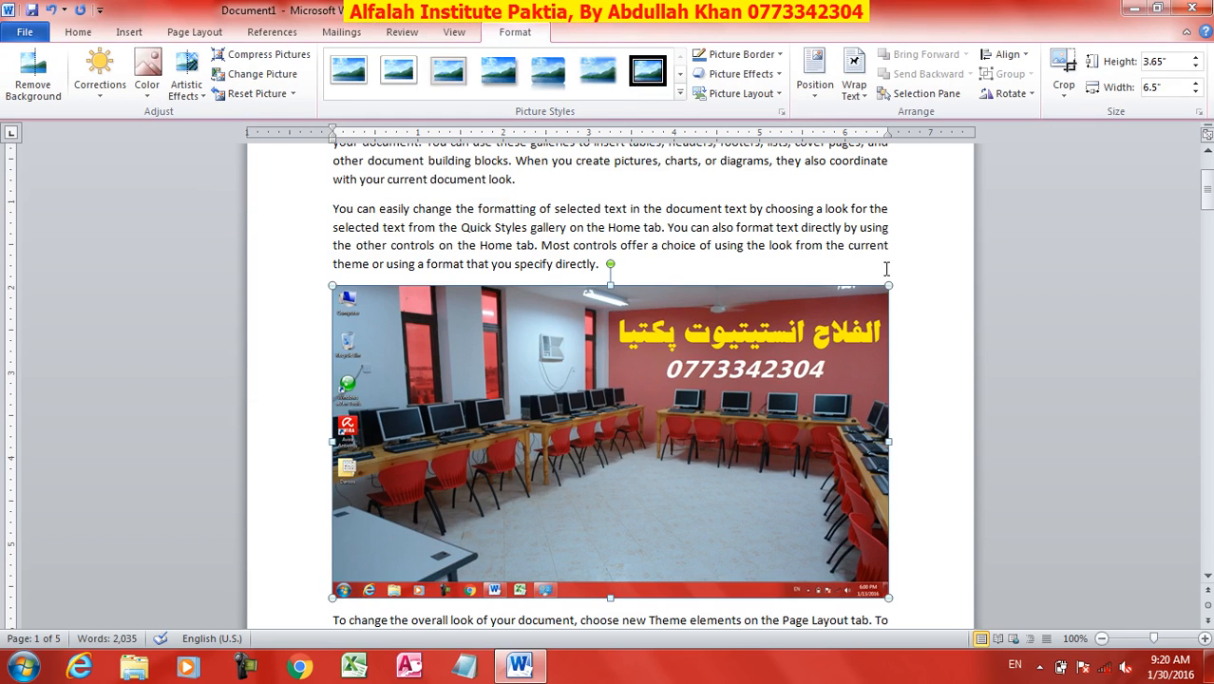
drag(888, 285, 558, 388)
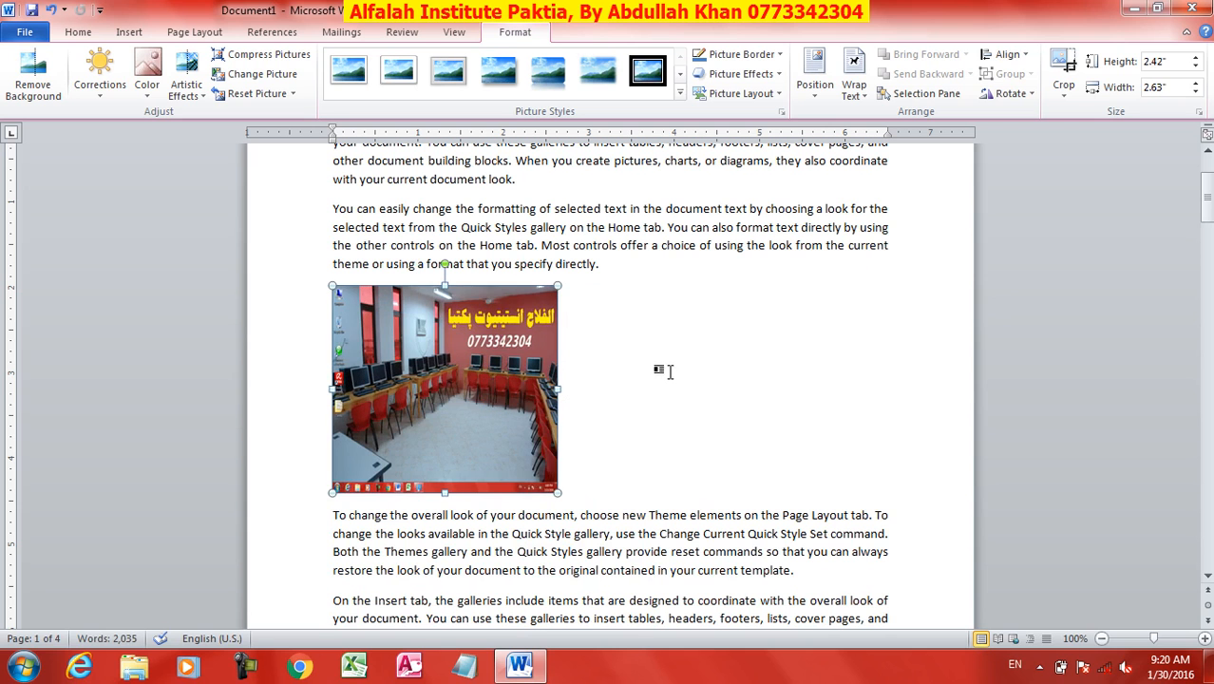
click(853, 92)
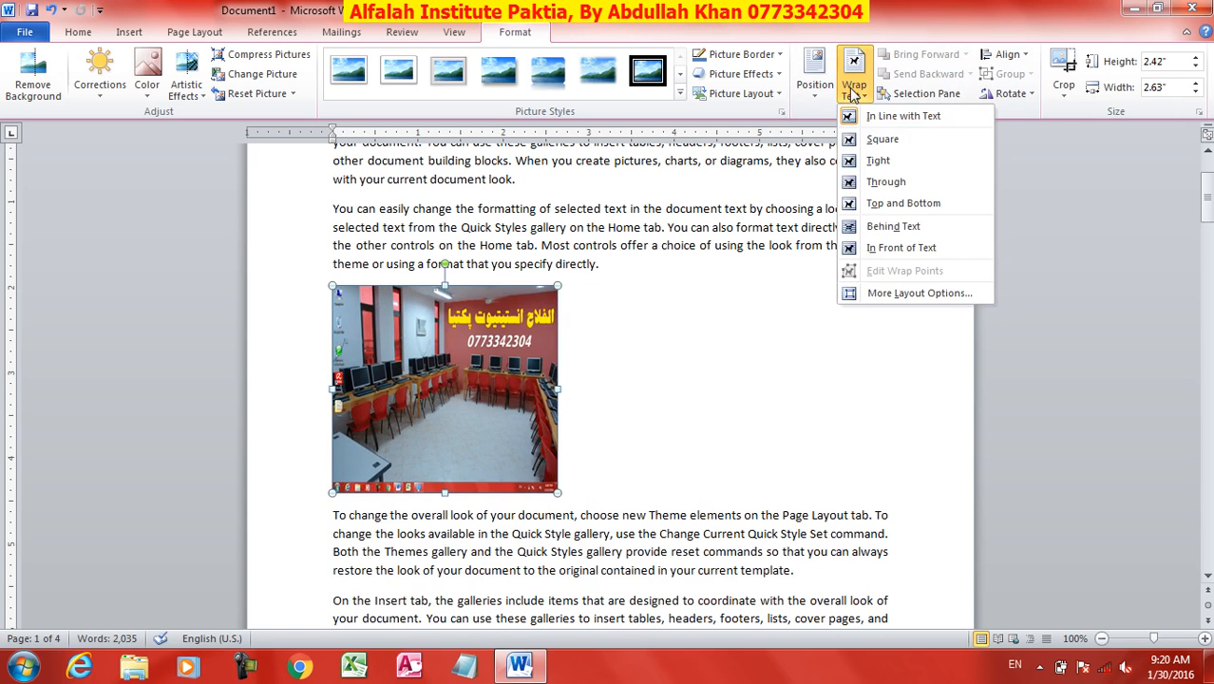
click(871, 141)
click(608, 485)
Try a Text Wrapping break at the end of the third paragraph beside the picture, and remove it.
click(823, 437)
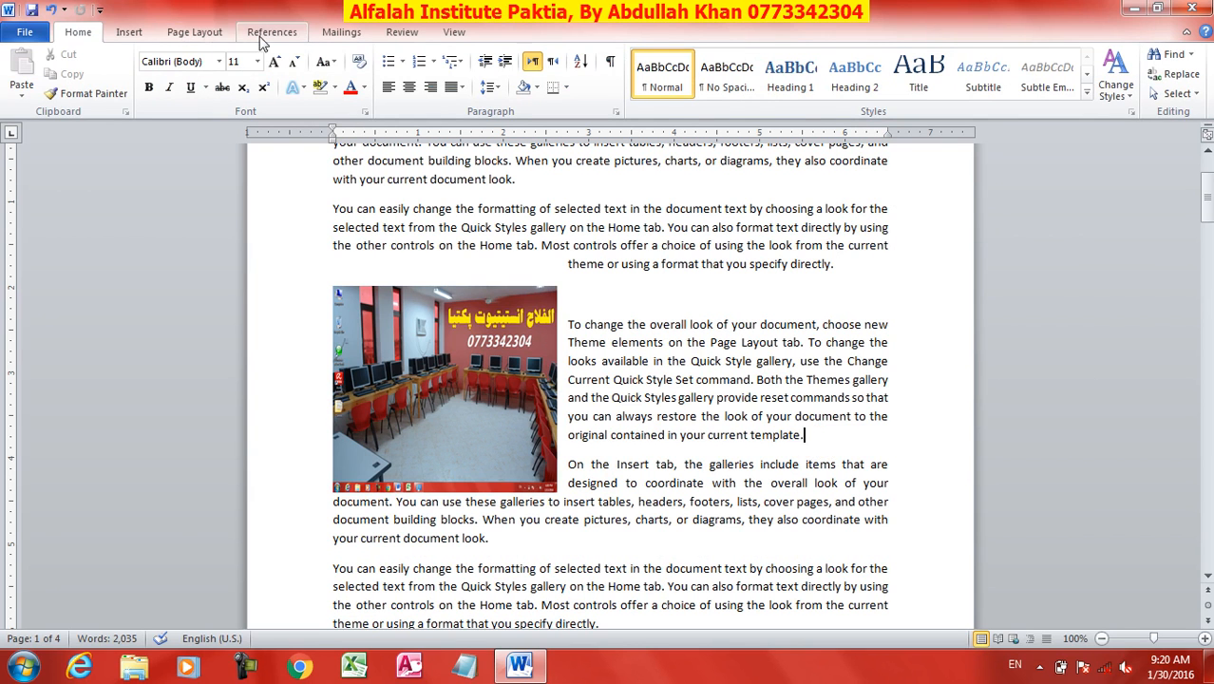
click(219, 34)
click(328, 55)
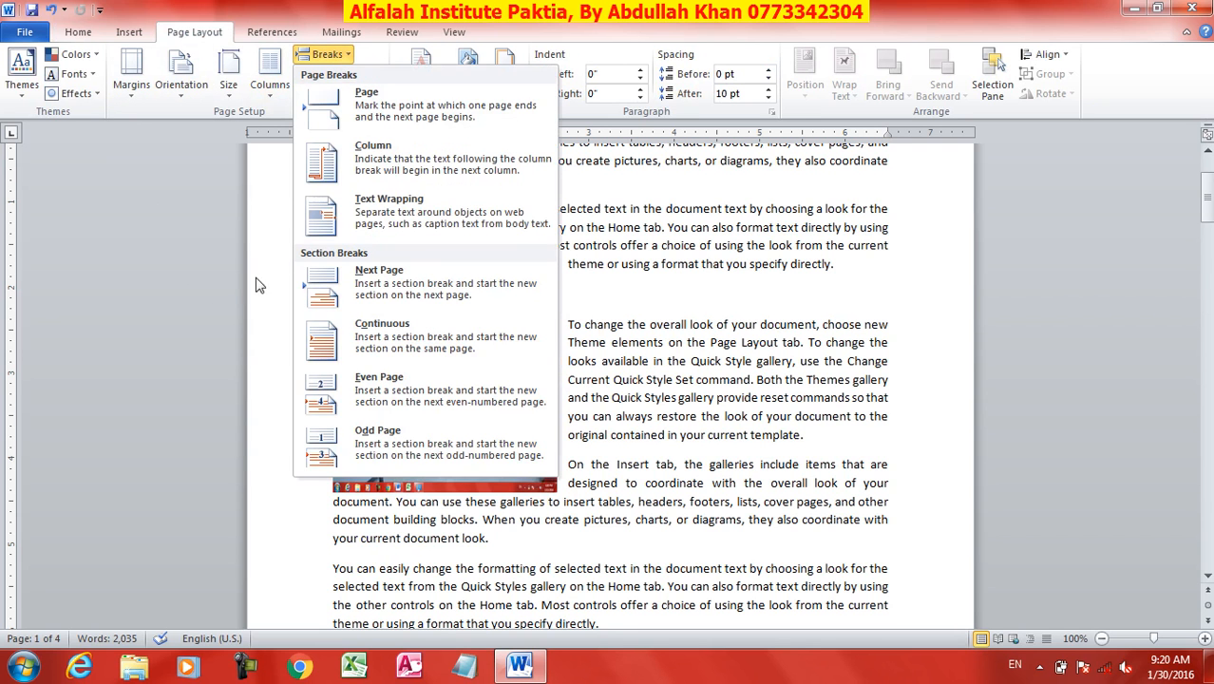
click(399, 215)
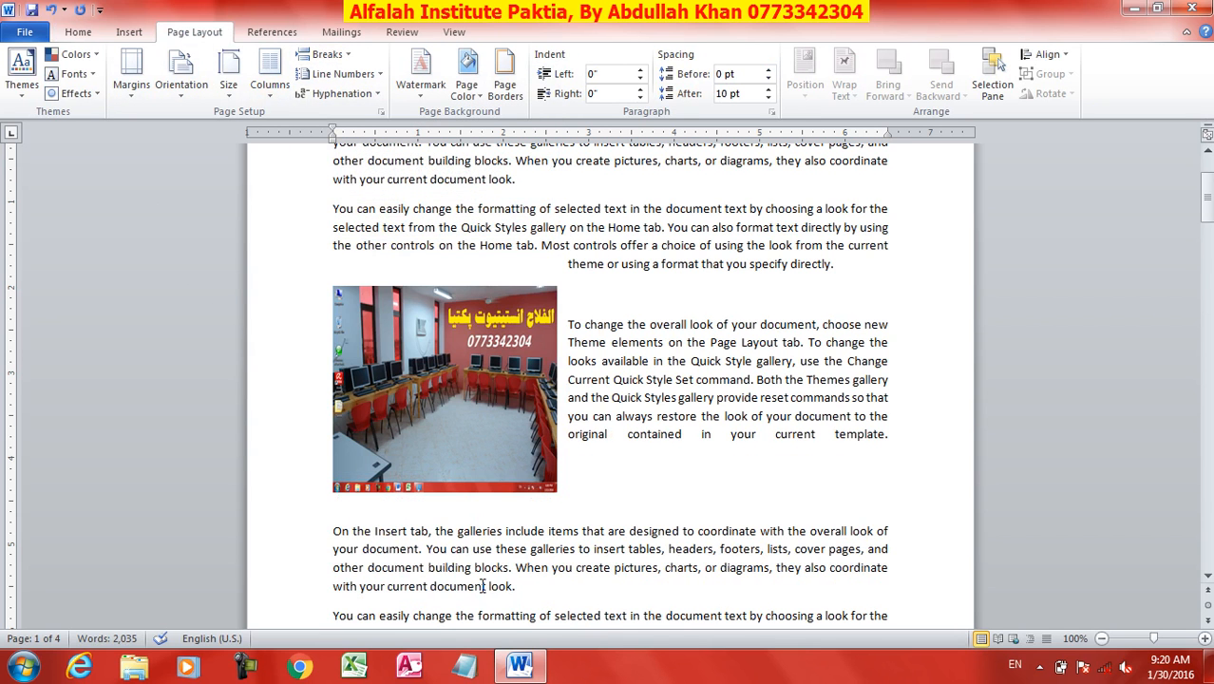
key(BackSpace)
Delete the classroom picture and the empty paragraph that held it.
click(446, 403)
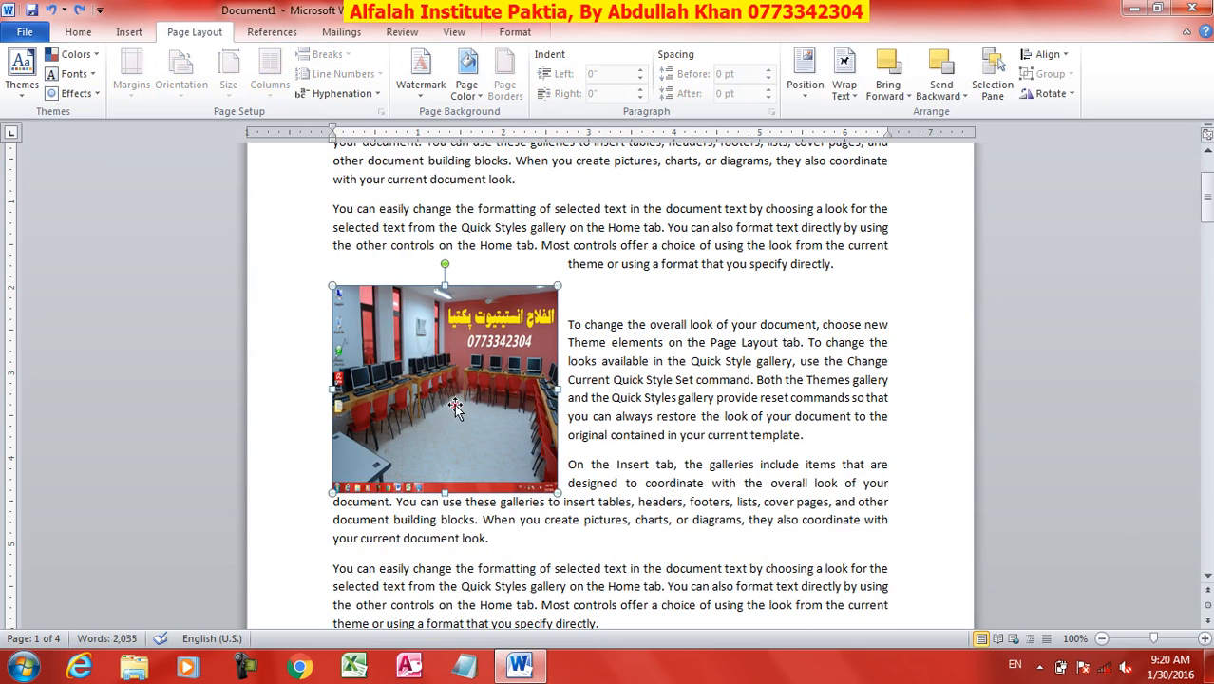
key(Delete)
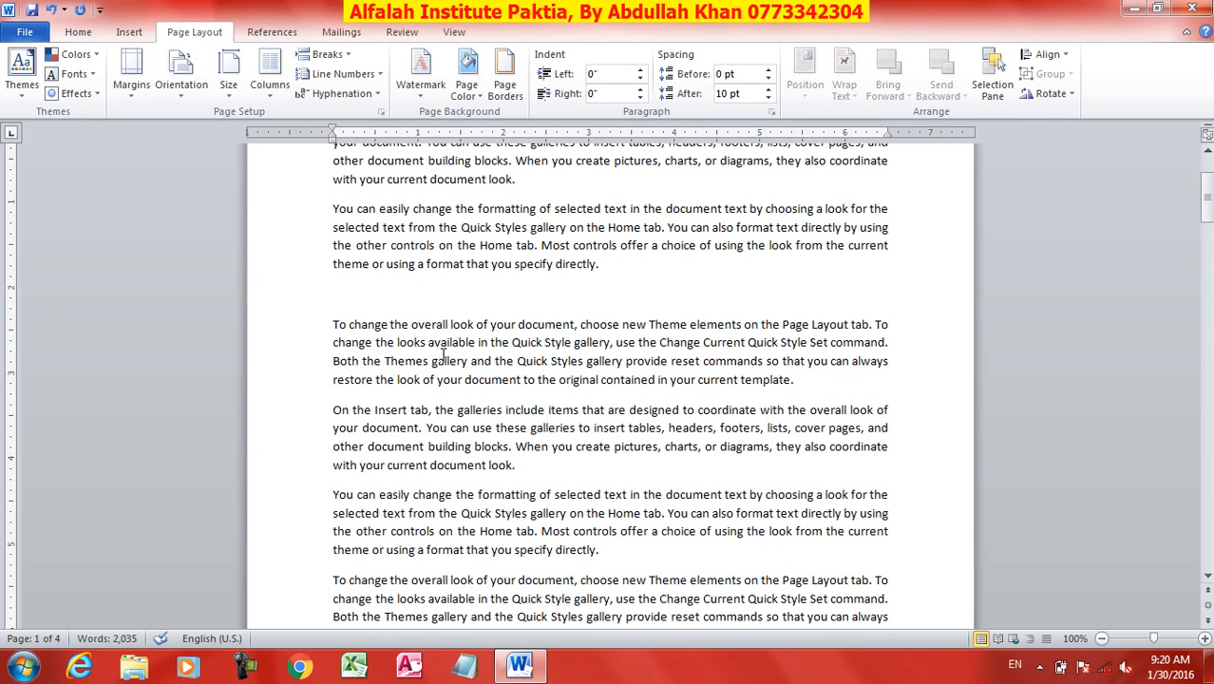
key(Delete)
scroll(447, 351, up, 3)
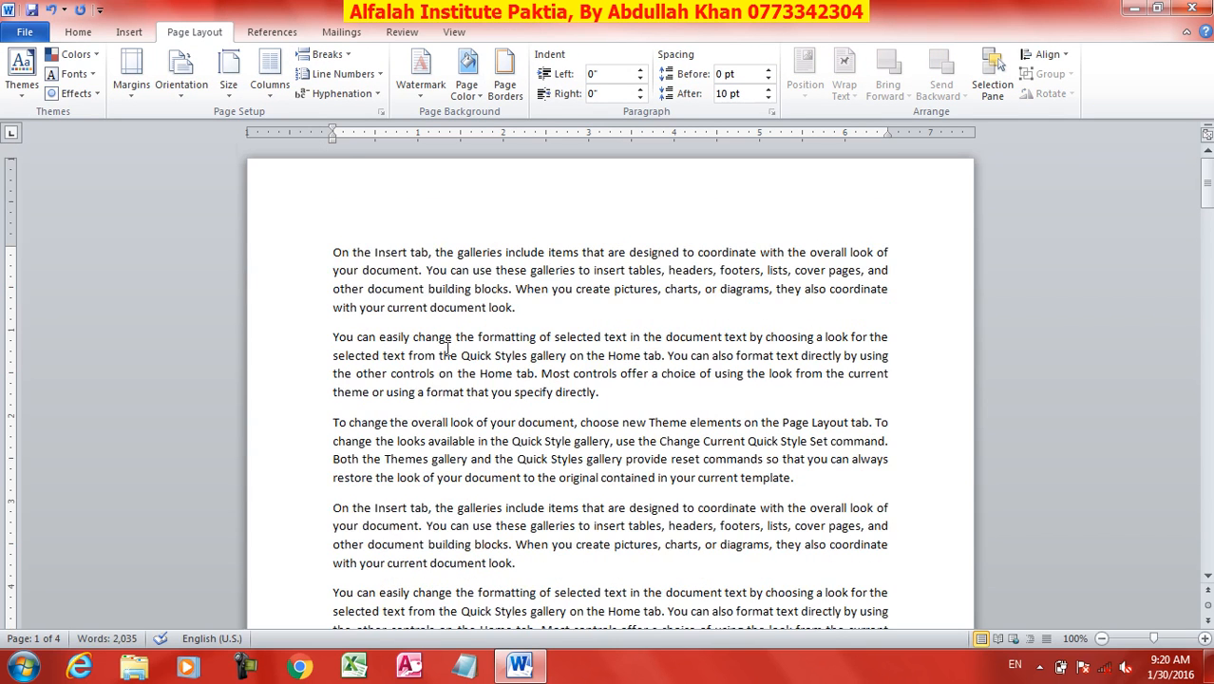
Try a Next Page section break after the fifth paragraph on page 2, and undo it.
click(326, 54)
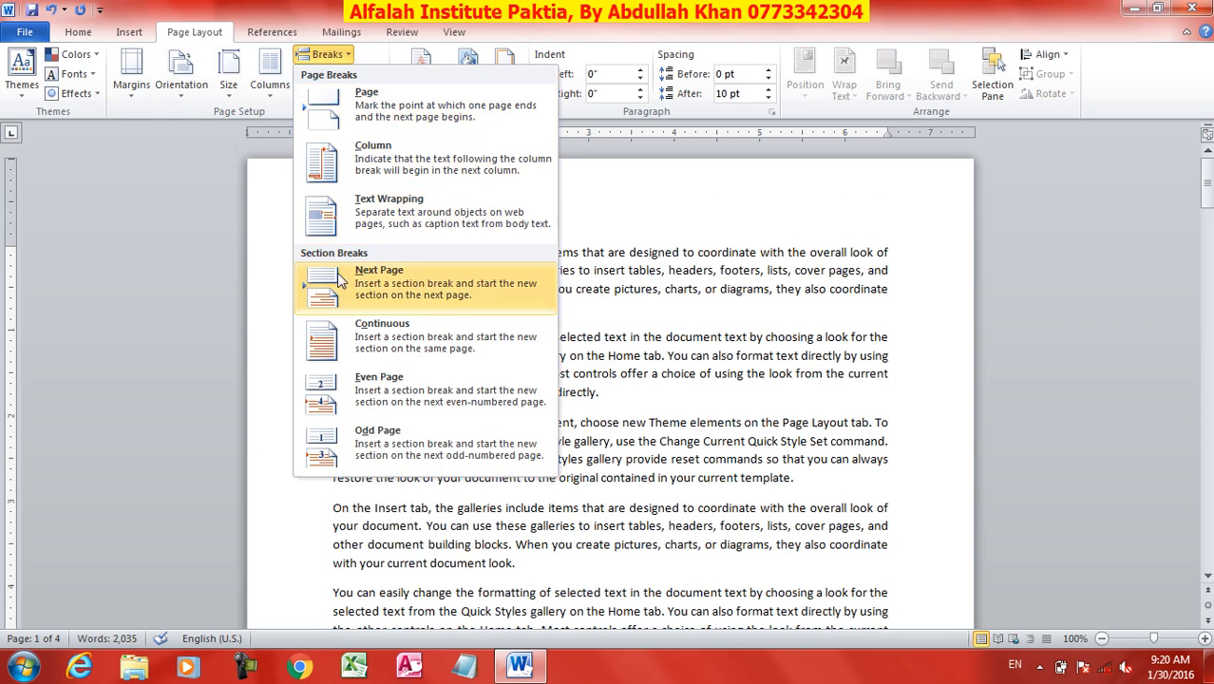
click(677, 470)
scroll(596, 439, down, 5)
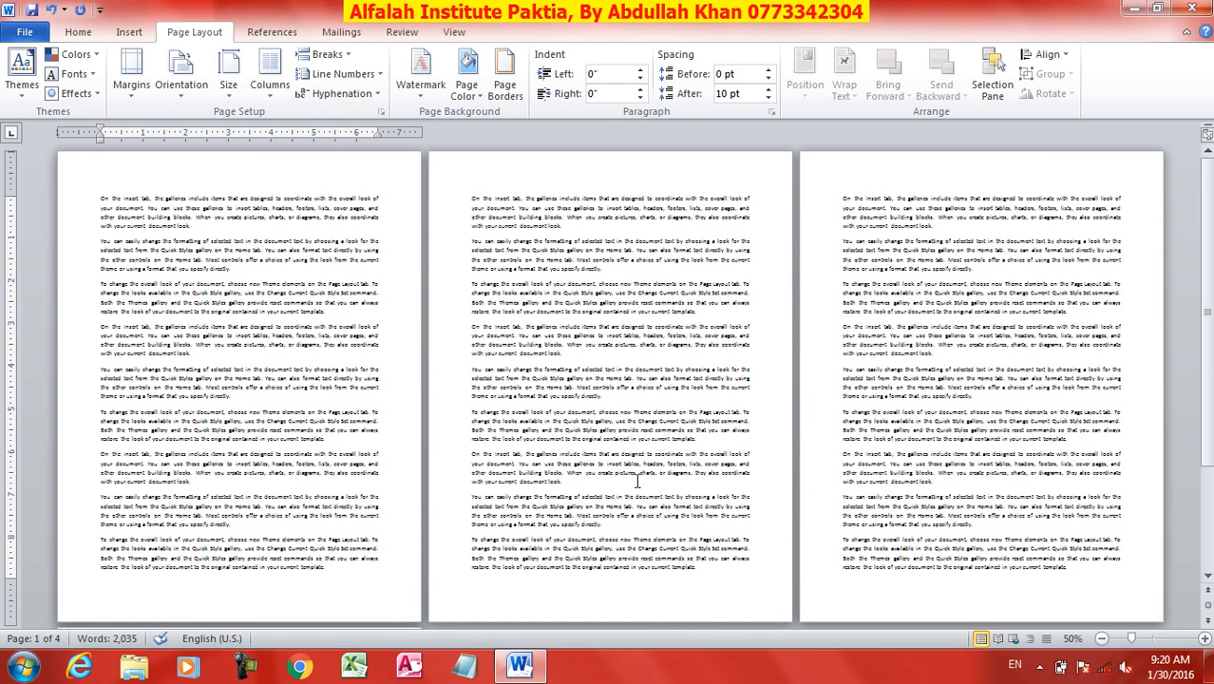
click(622, 403)
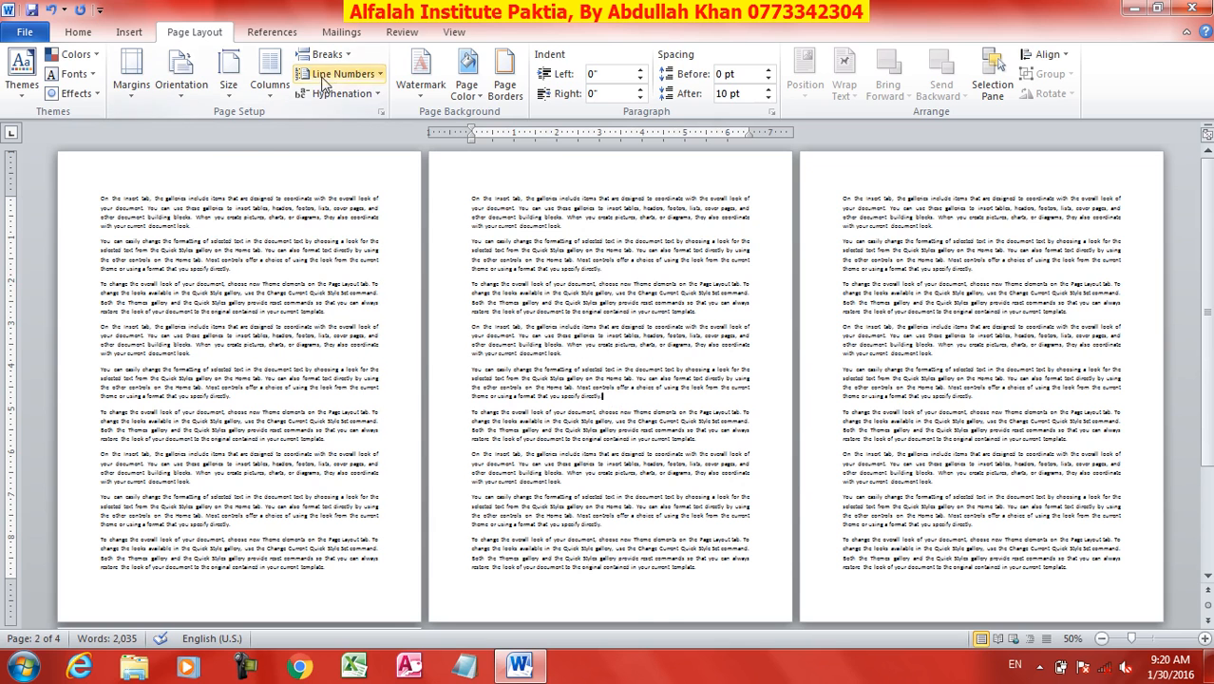
click(344, 56)
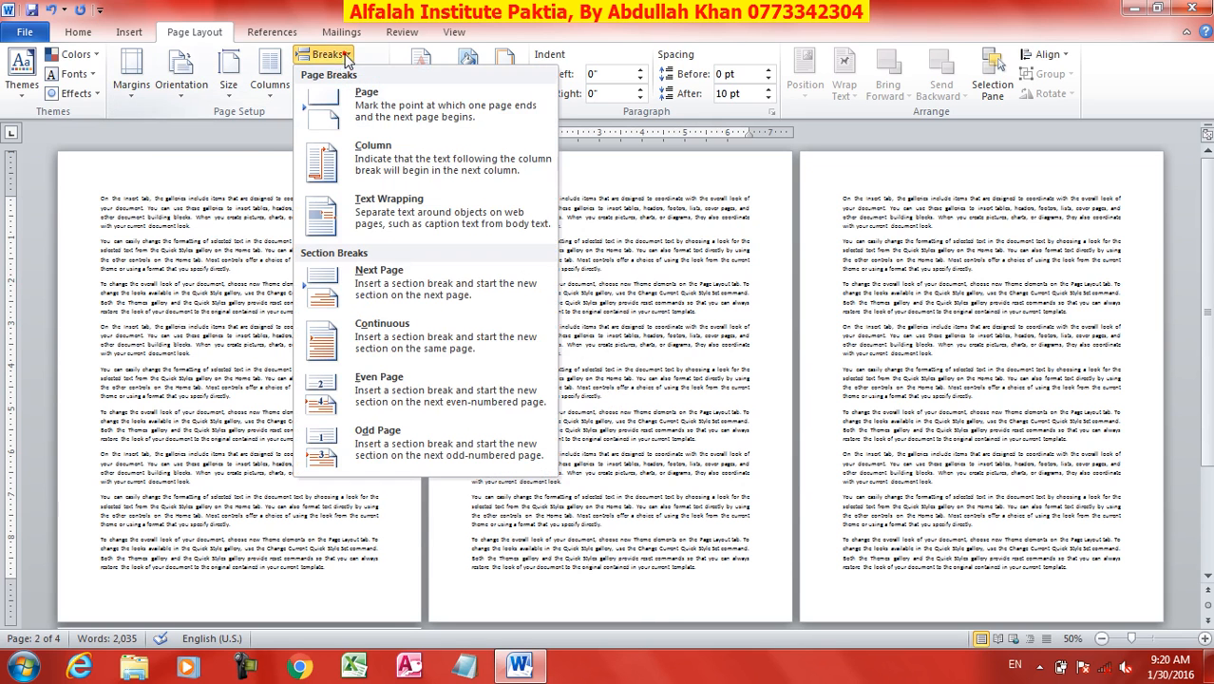
click(392, 281)
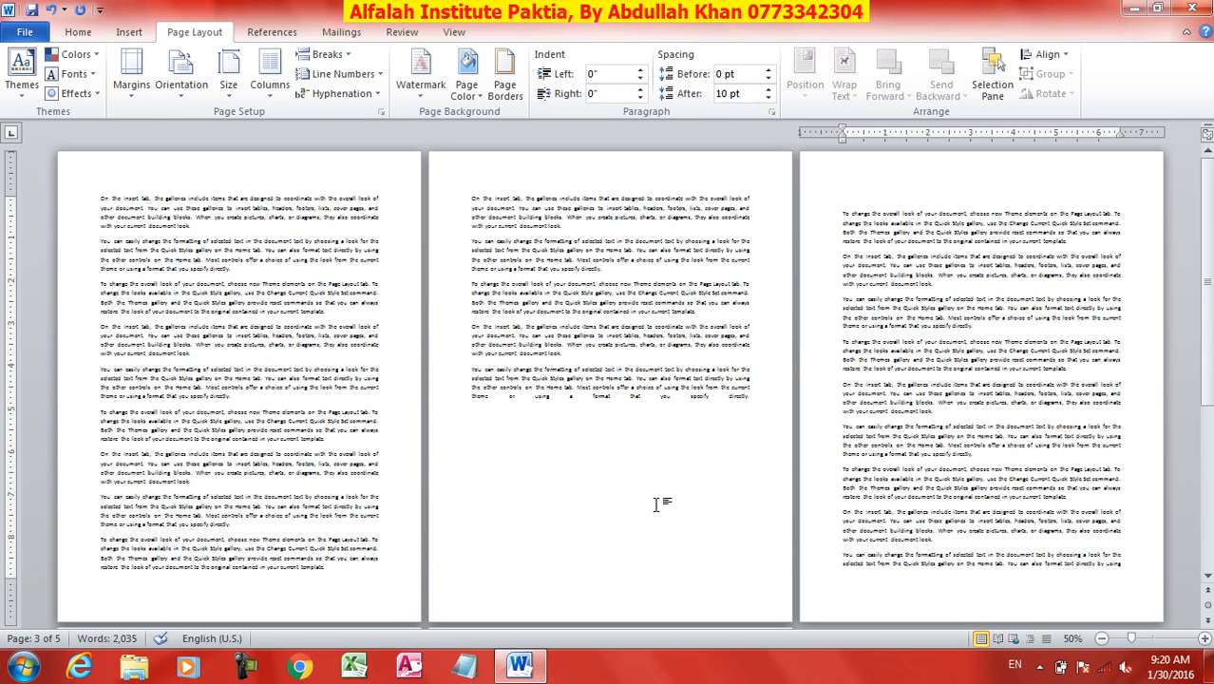
key(ctrl+z)
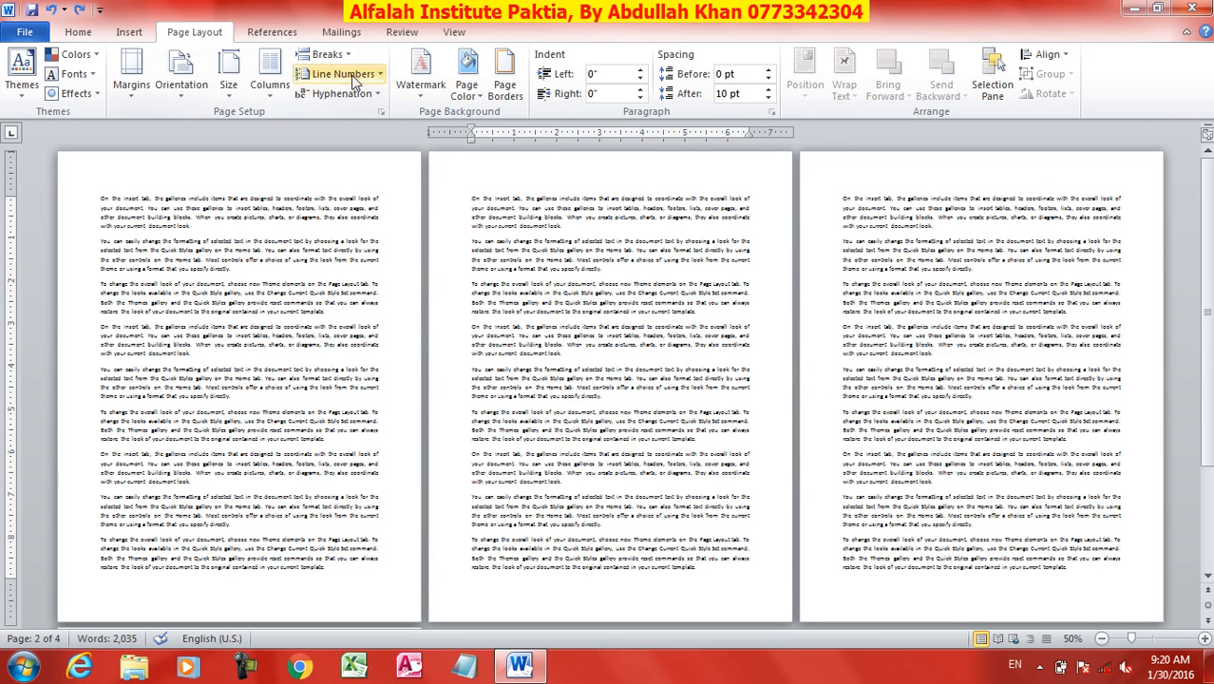
Insert a Continuous section break after the fifth paragraph on page 2.
click(323, 54)
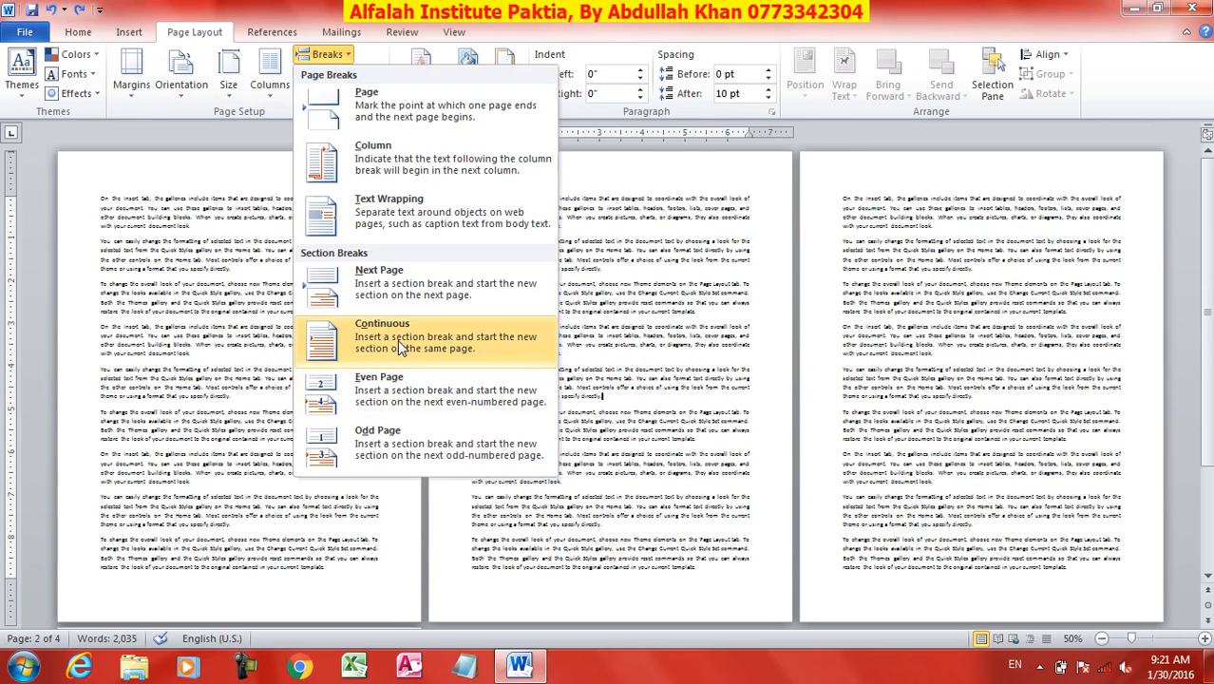
click(397, 341)
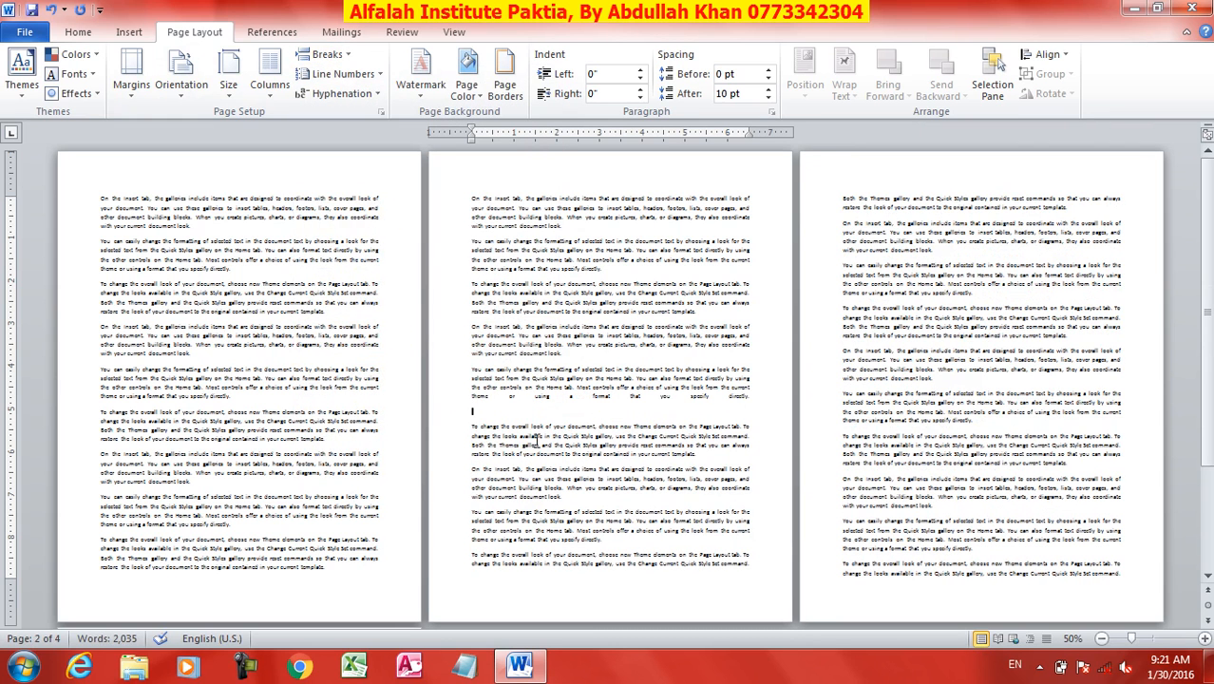
click(323, 54)
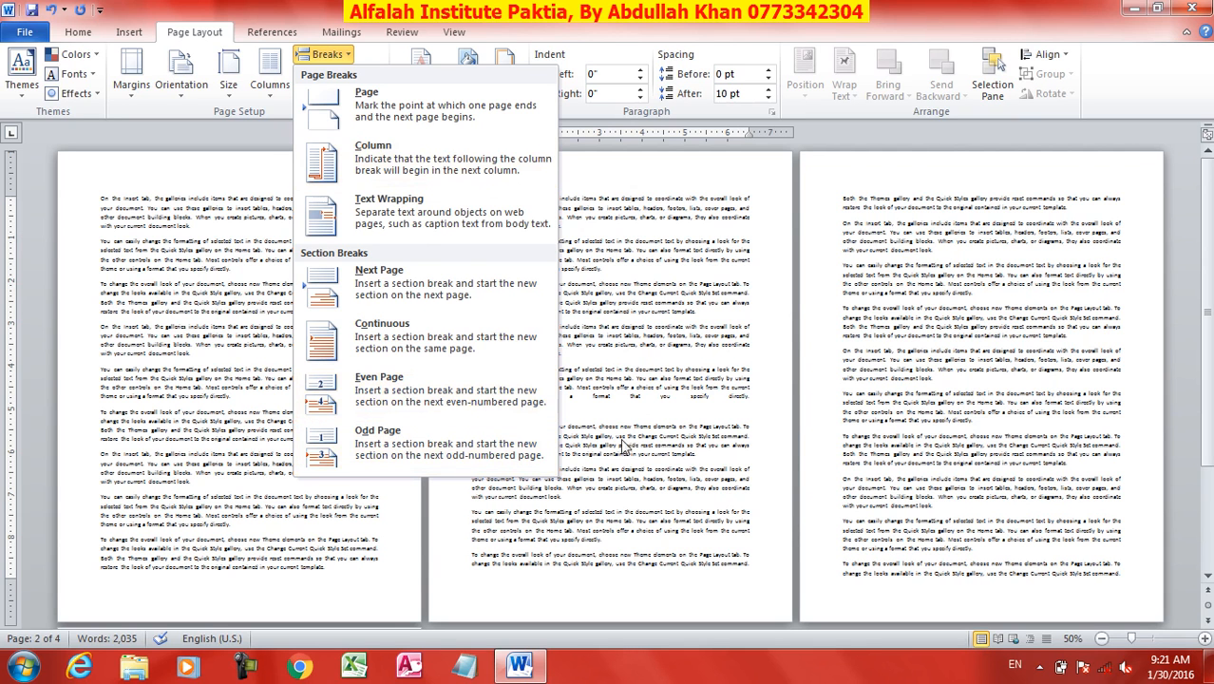
click(640, 390)
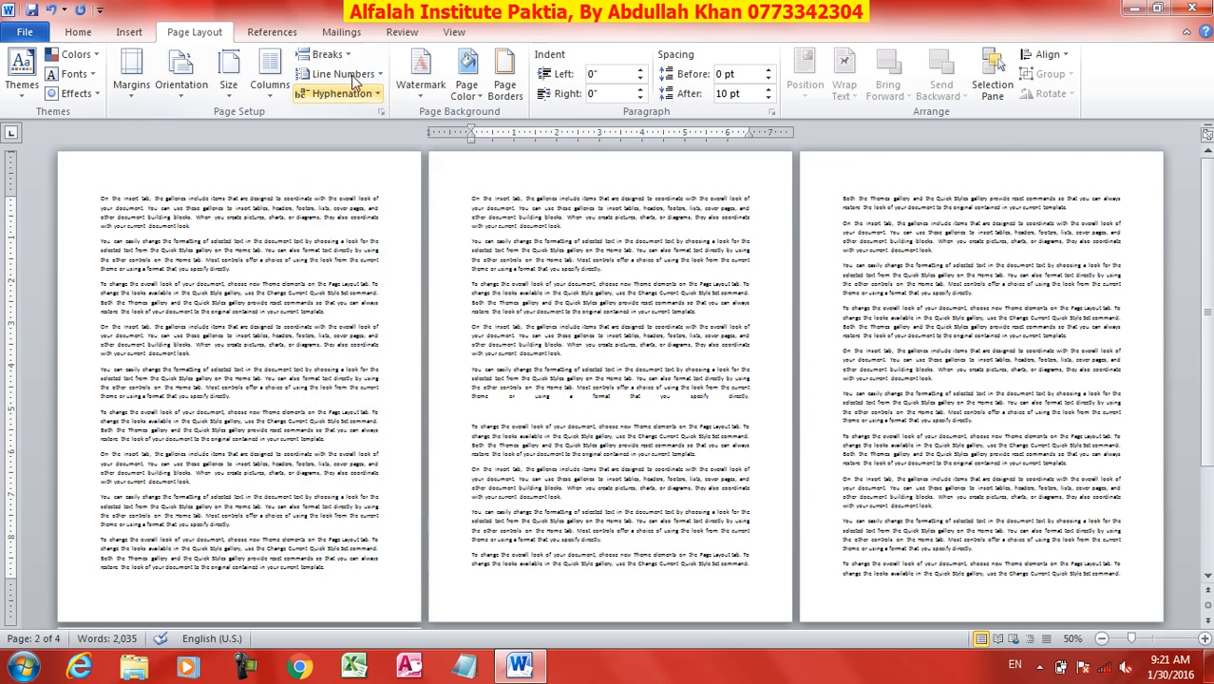
Turn on Continuous line numbering for the first section, starting from the text on page 1.
click(210, 259)
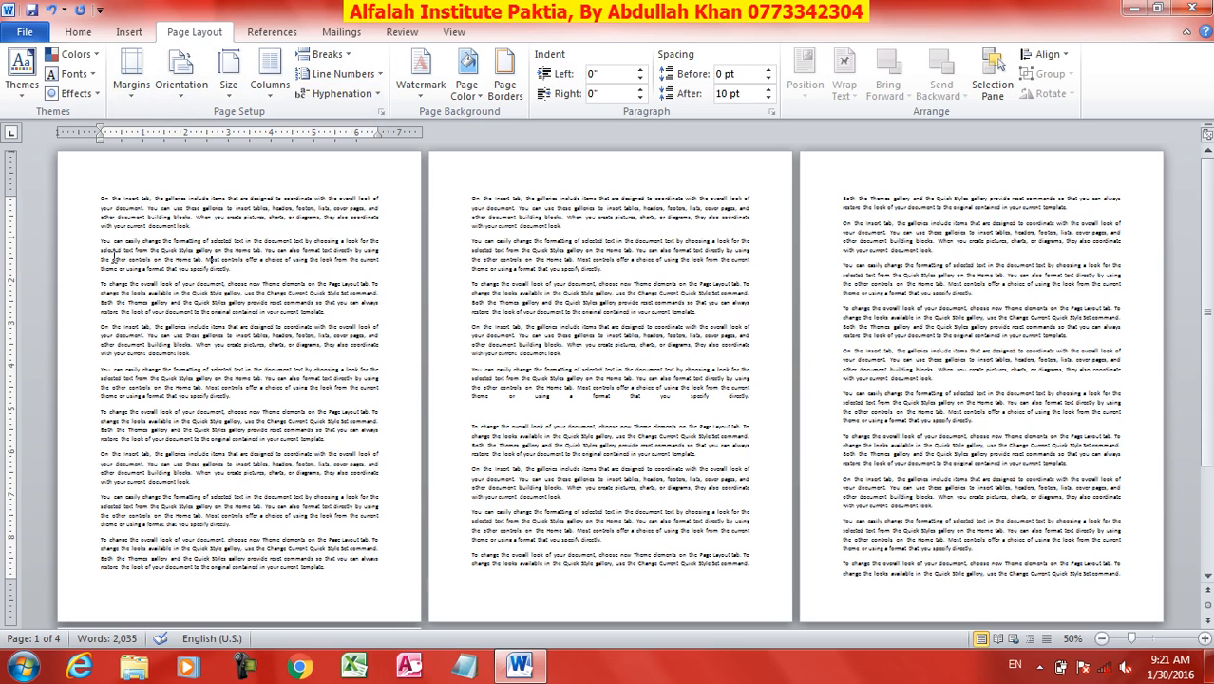
click(344, 74)
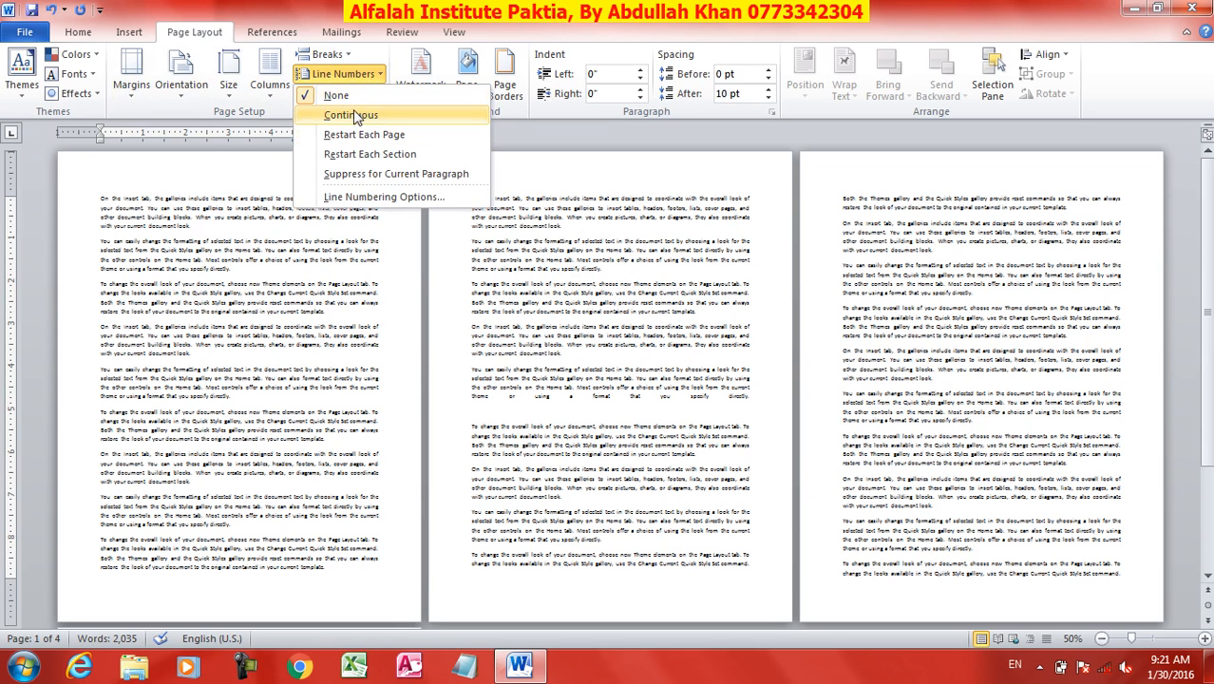
click(349, 116)
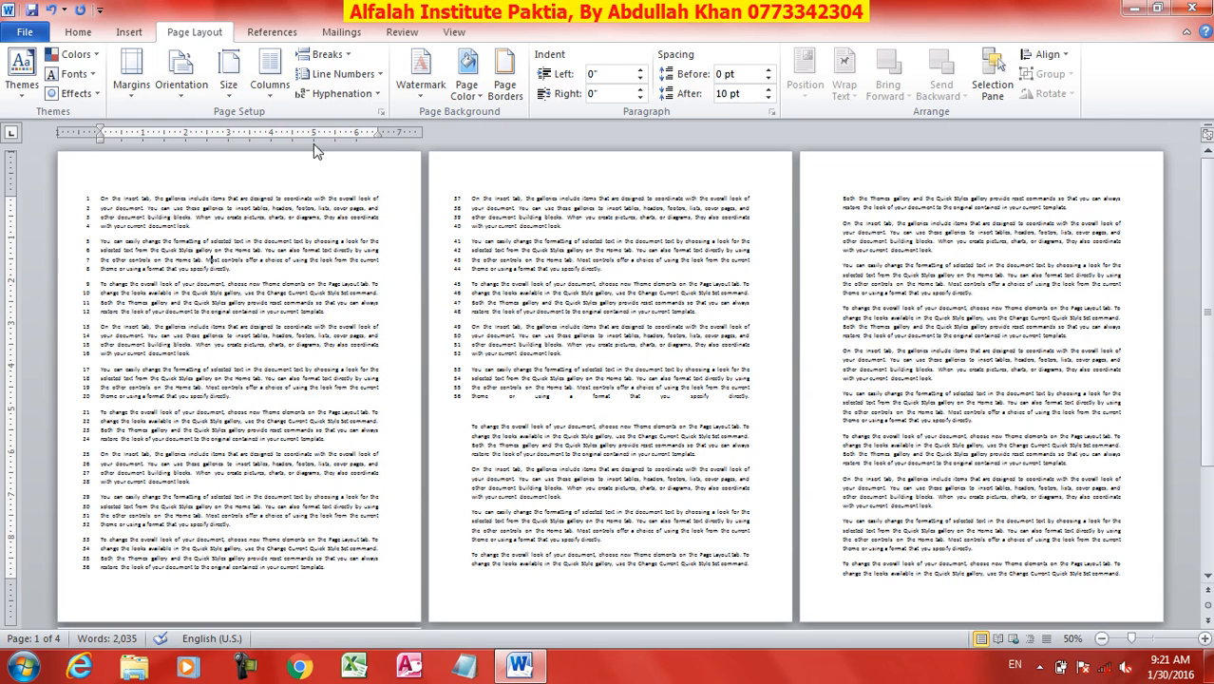
Set the first section's line numbering to Restart Each Page.
click(339, 74)
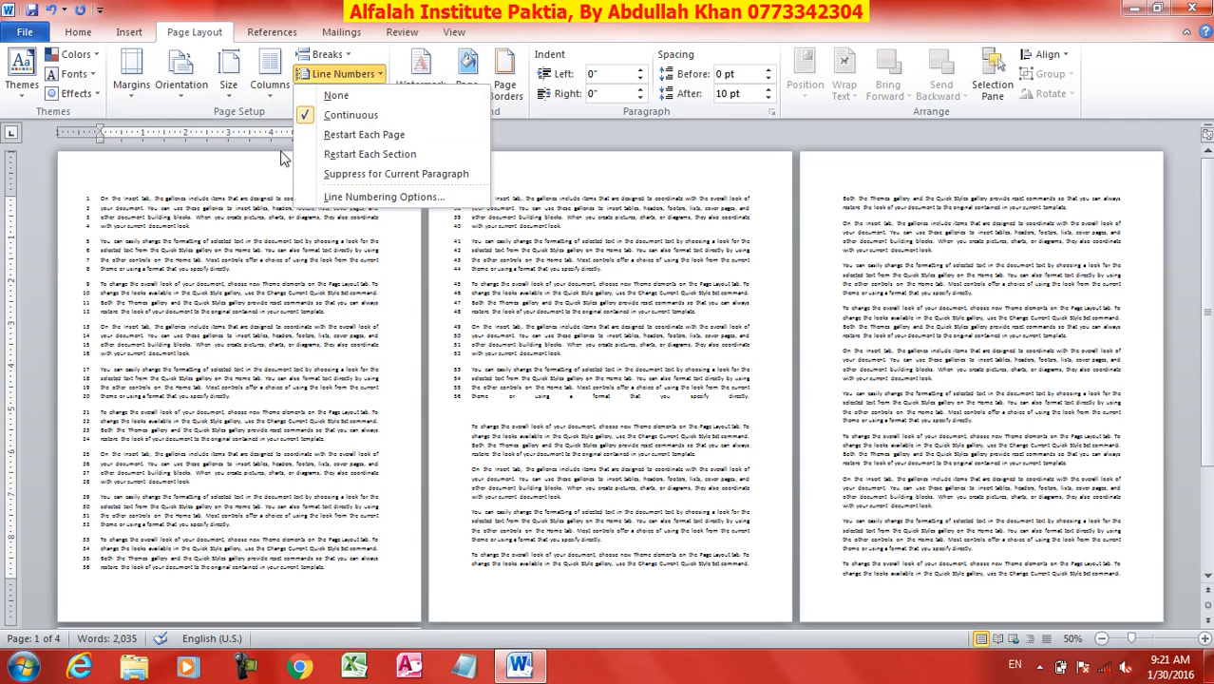
click(370, 138)
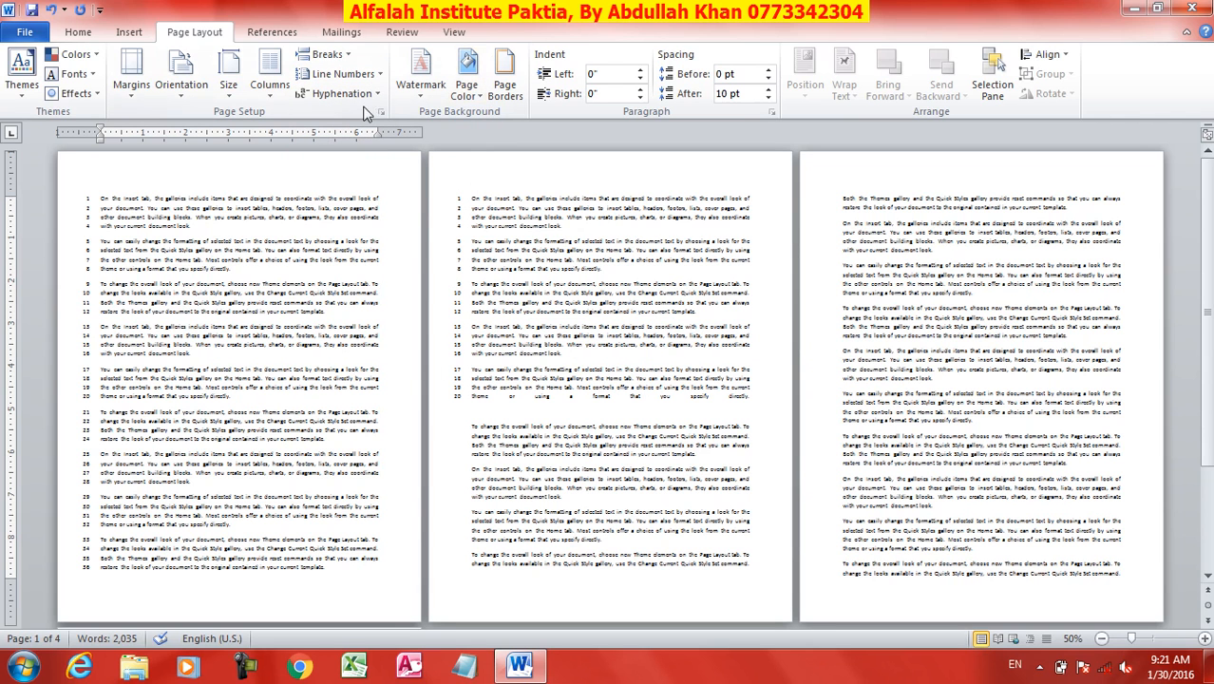
click(344, 74)
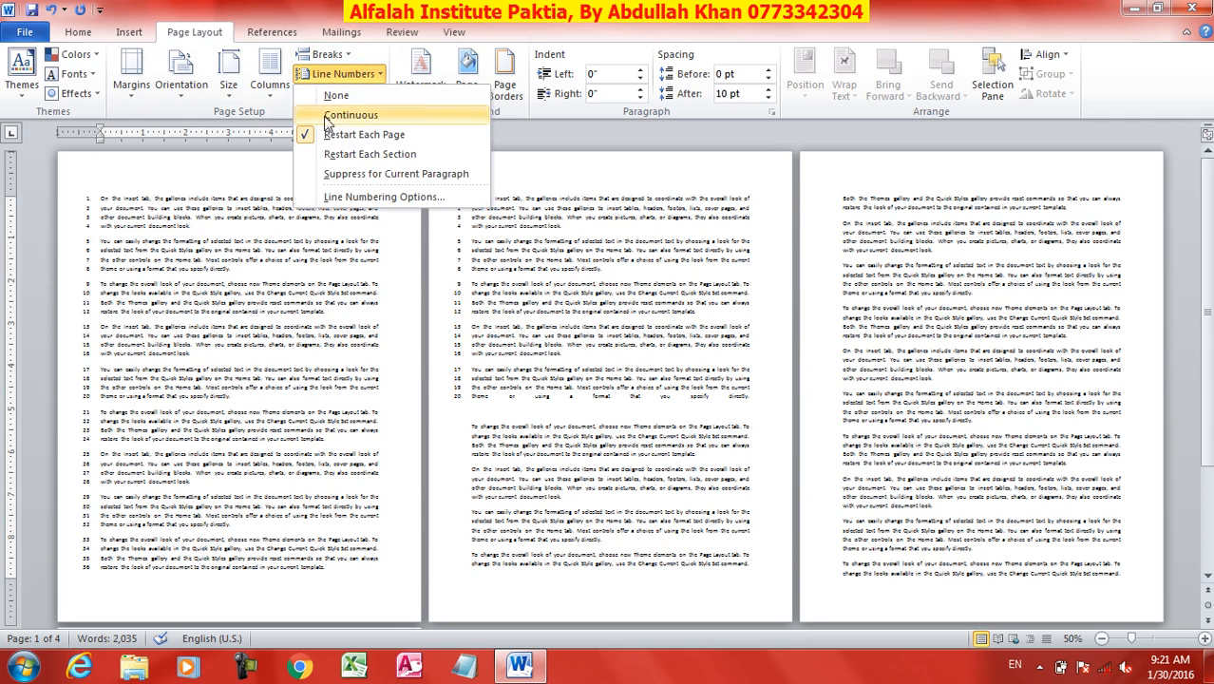
click(591, 397)
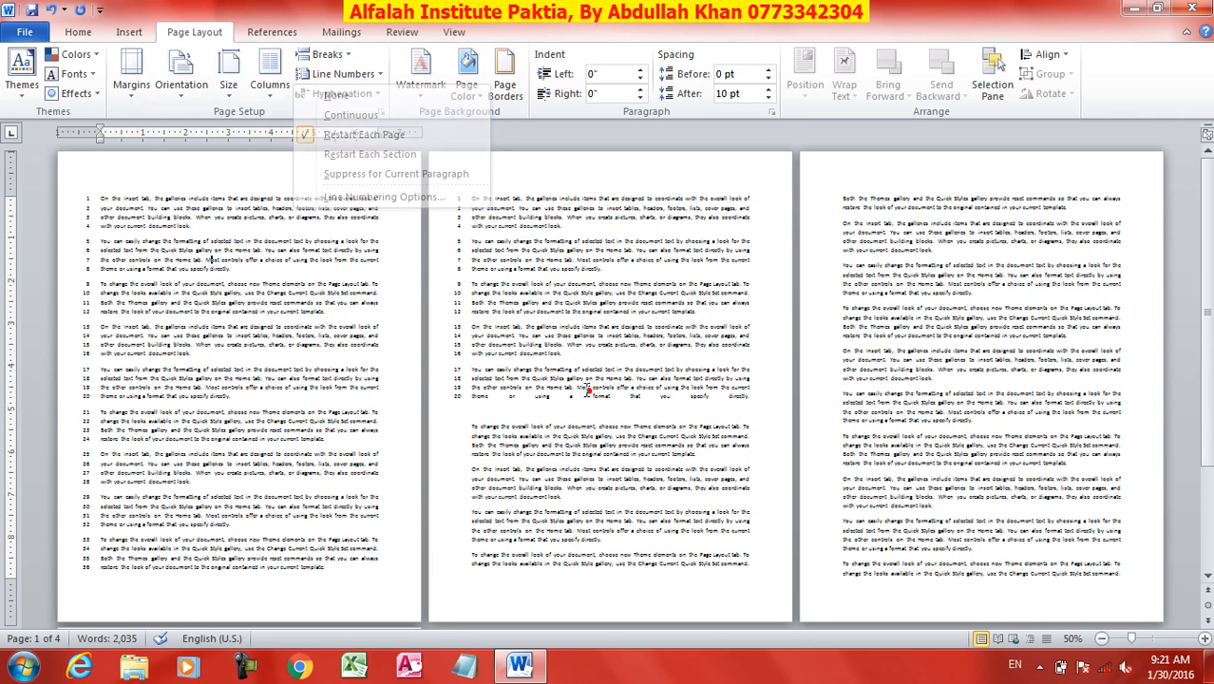
Try Restart Each Section line numbering on the whole document, and undo it.
key(ctrl+a)
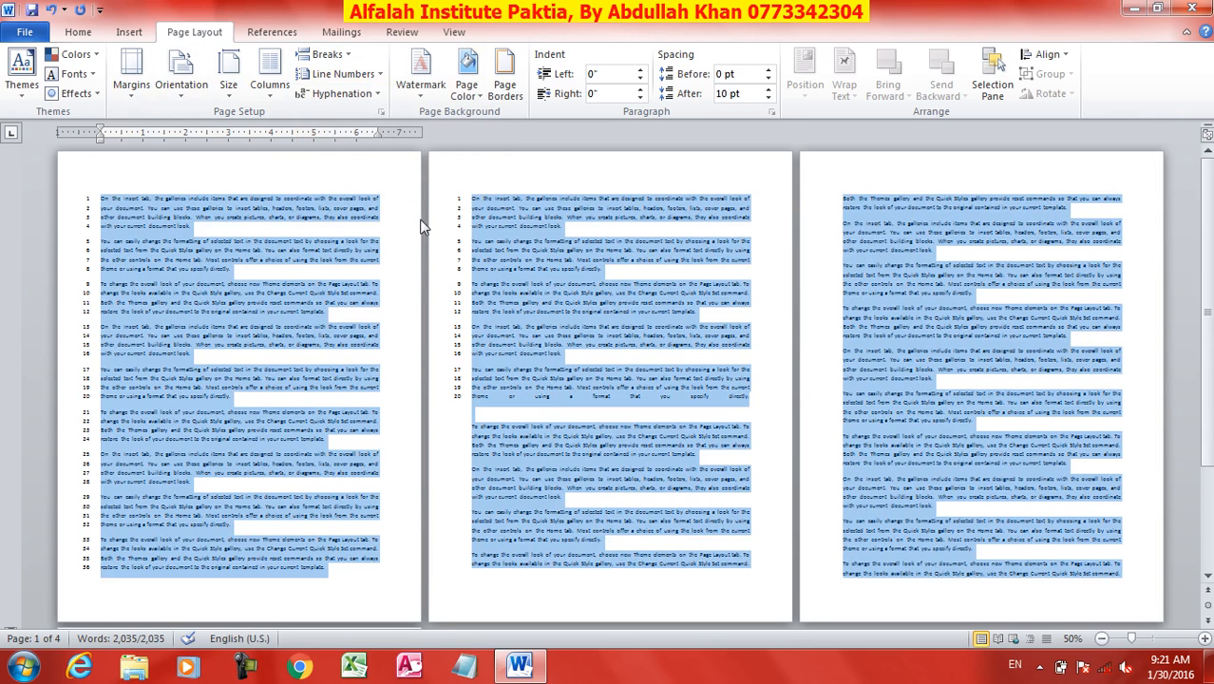
click(344, 74)
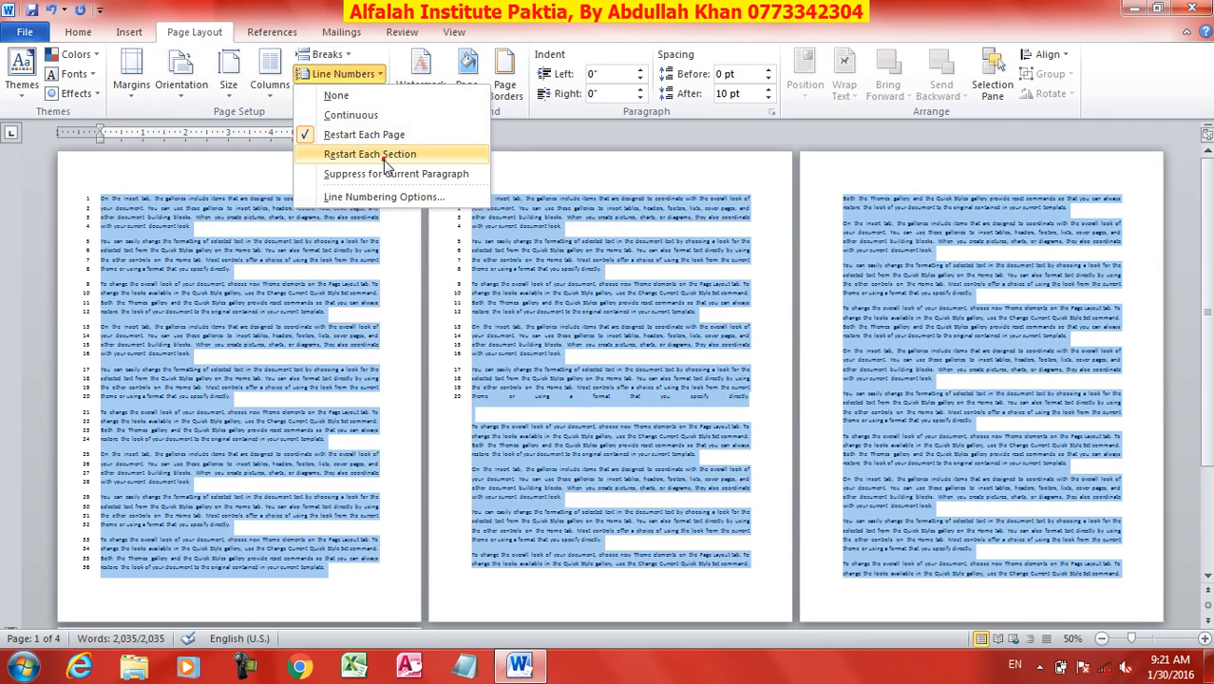
click(384, 155)
click(468, 396)
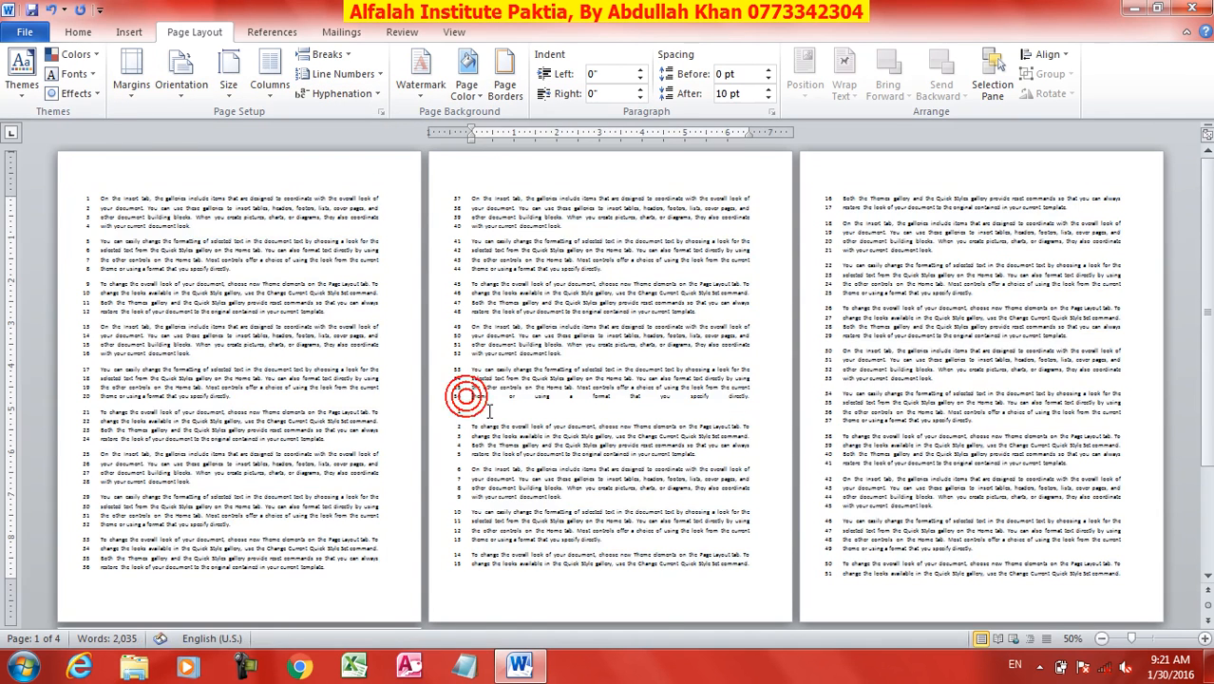
scroll(491, 412, up, 1)
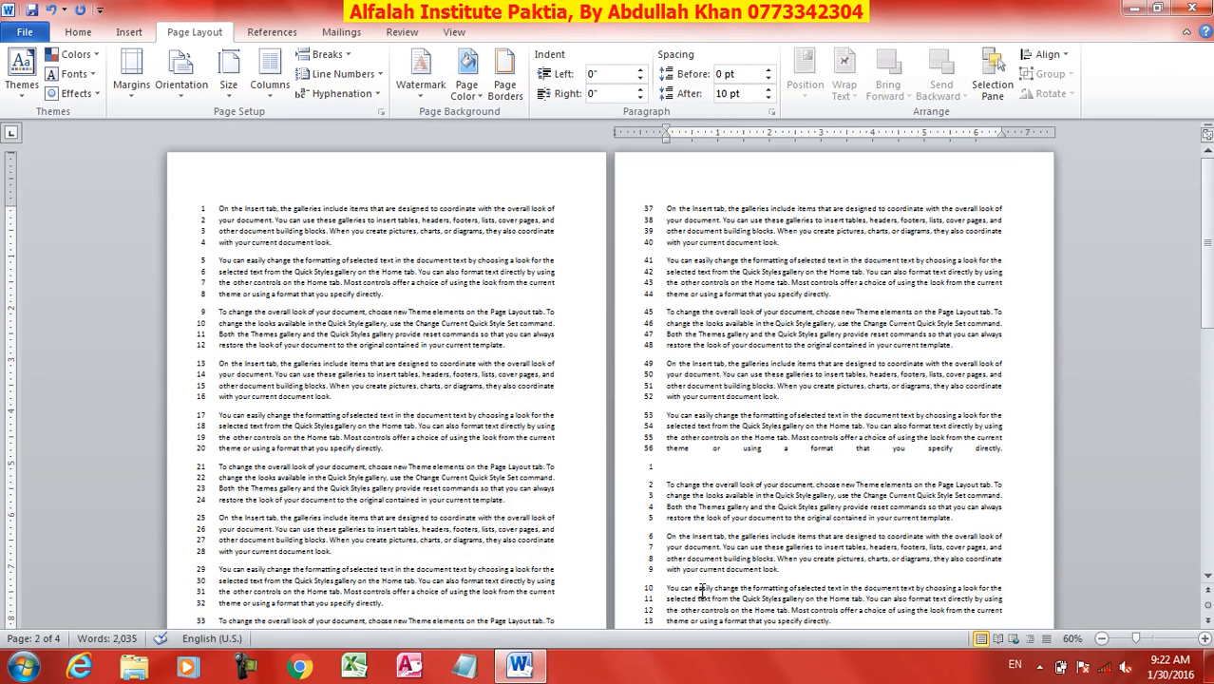
key(ctrl+a)
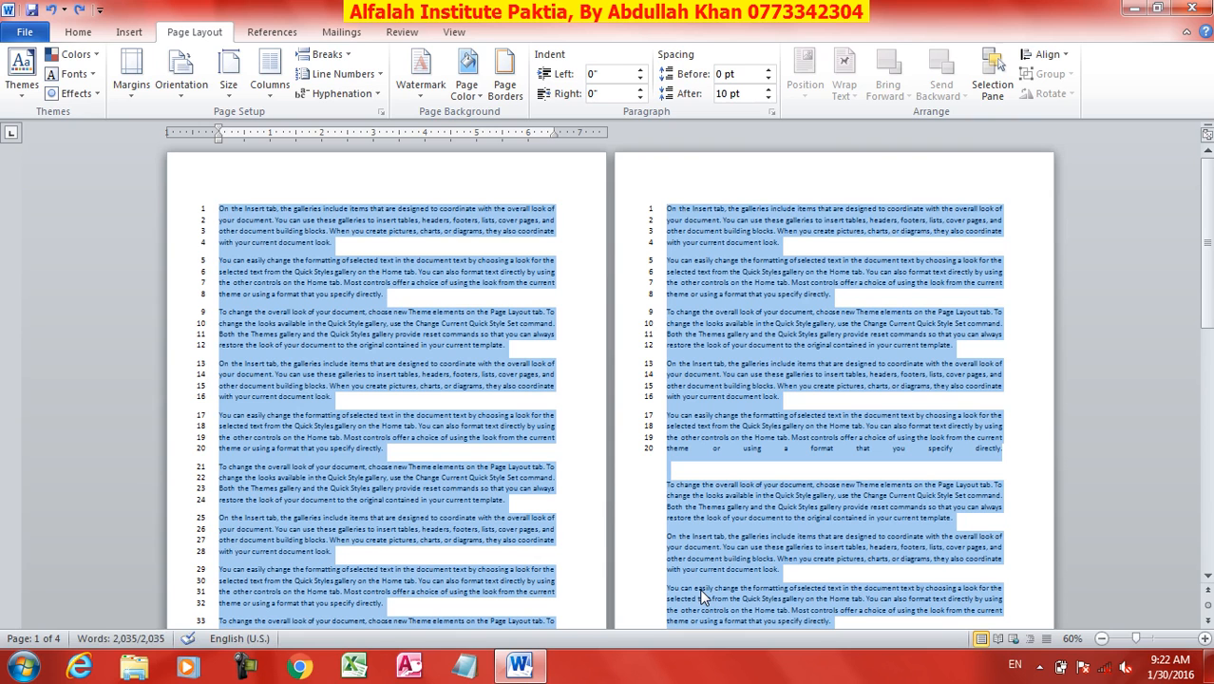
click(354, 76)
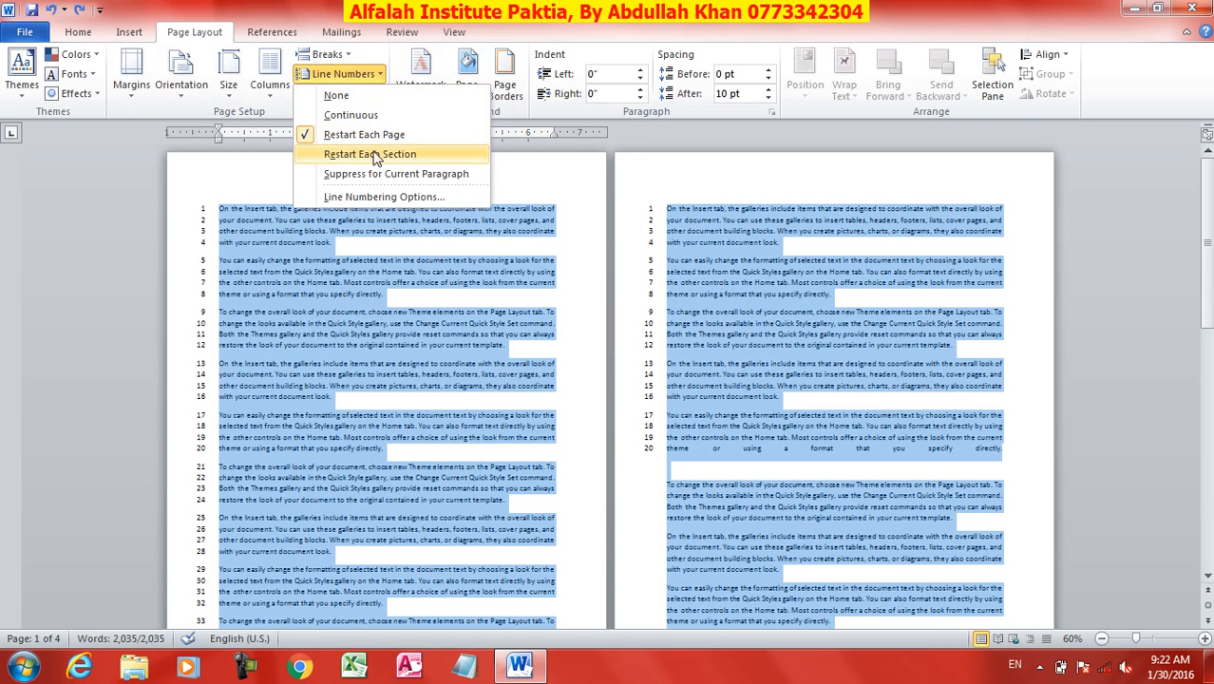
click(440, 361)
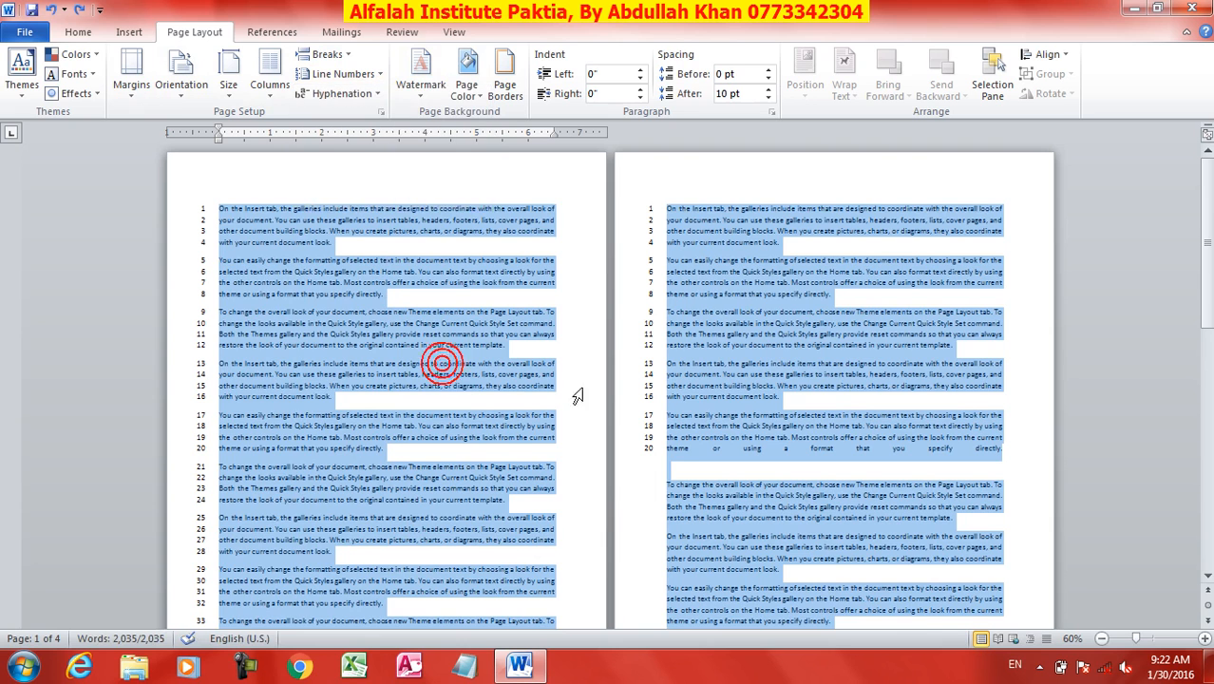
click(384, 399)
Try suppressing line numbers for the second paragraph on page 2, and undo it.
click(725, 283)
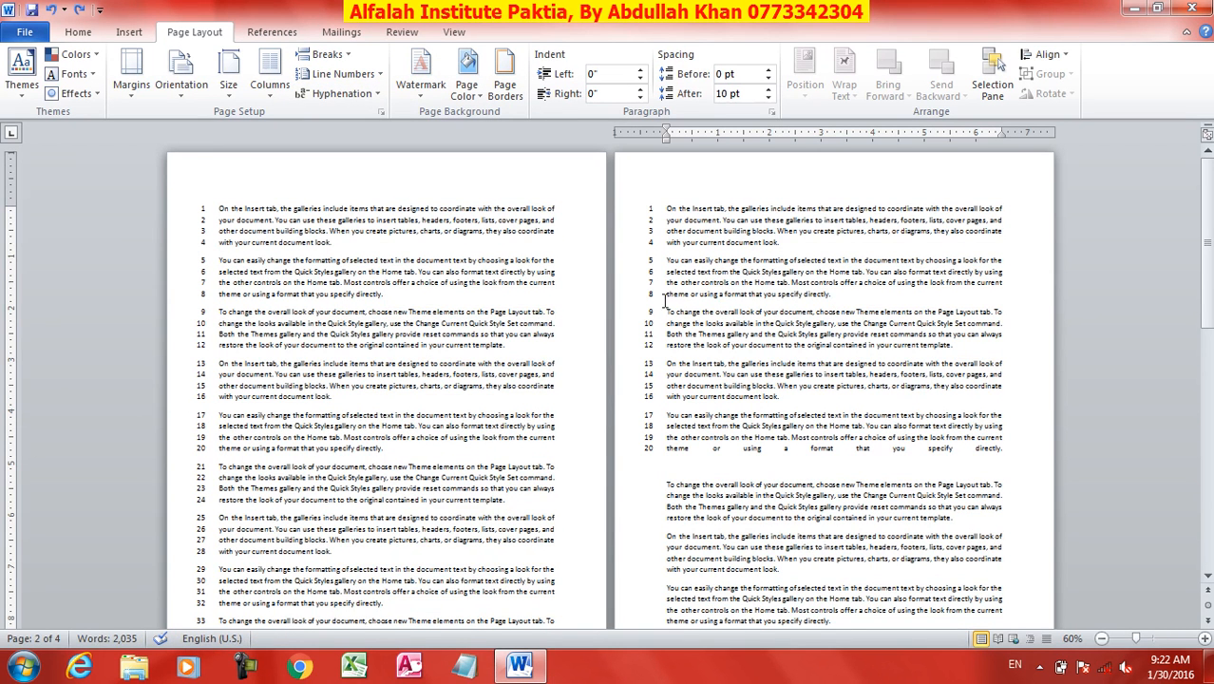
click(338, 74)
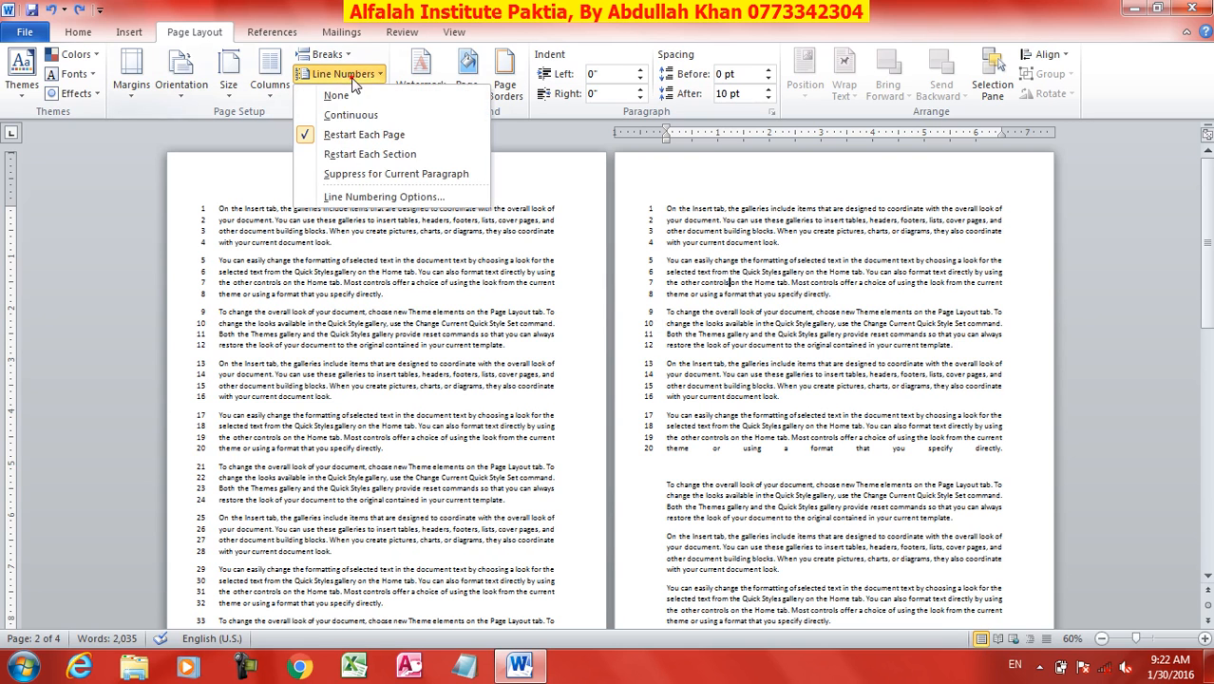
click(395, 174)
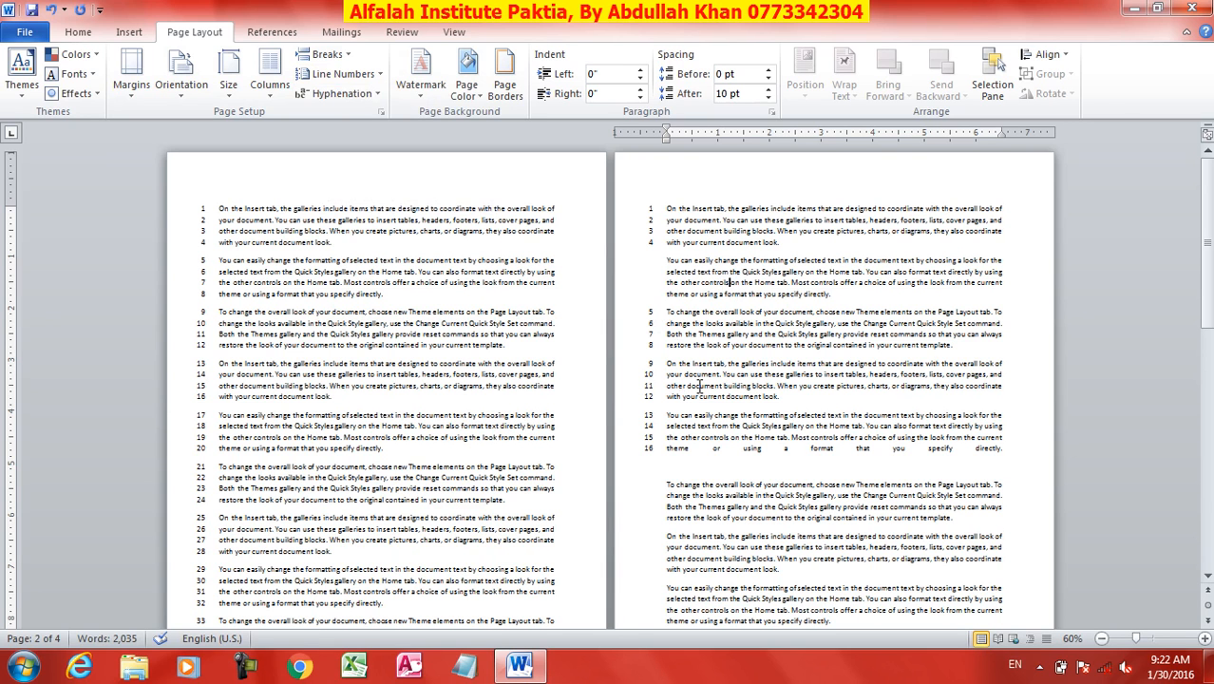
key(ctrl+z)
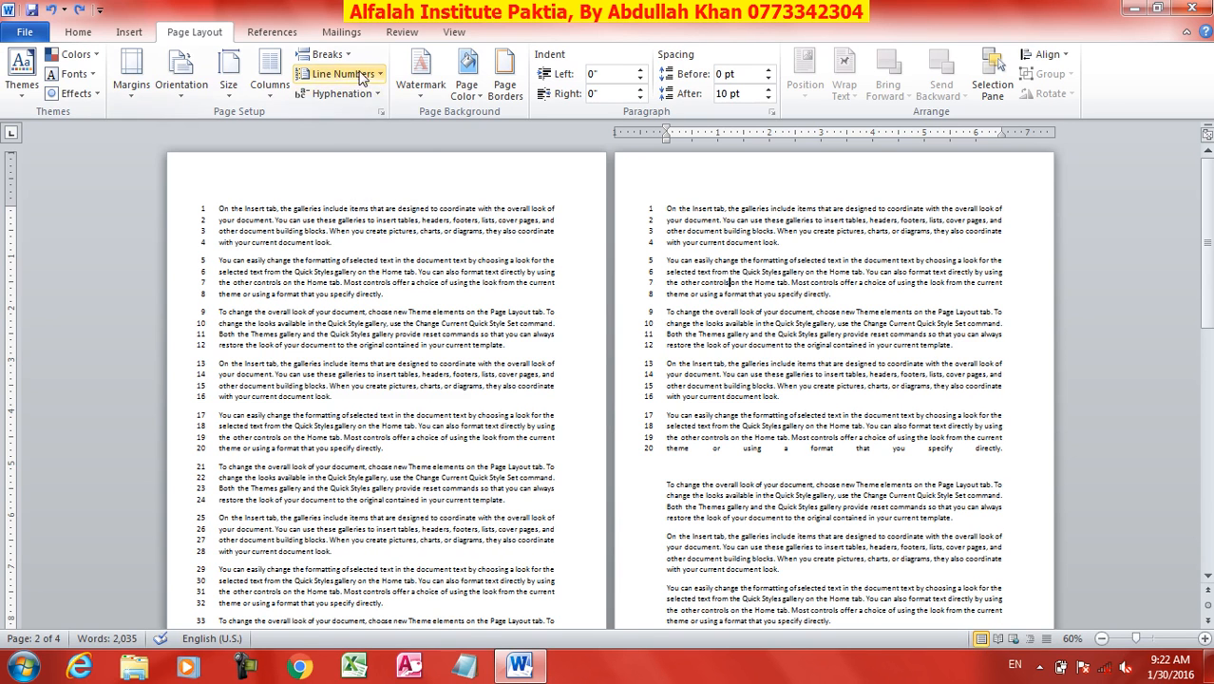
Set the first section's line numbering to count by 3 through the line numbering options.
click(338, 74)
click(353, 196)
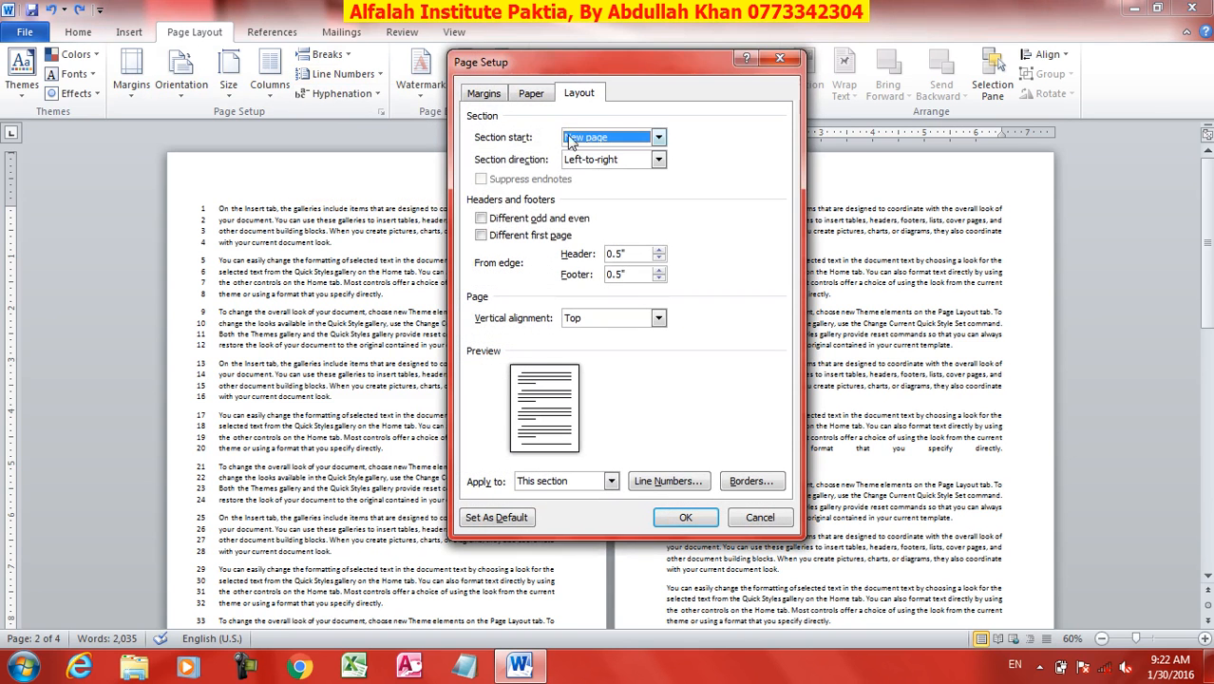
click(668, 480)
drag(571, 222, 488, 155)
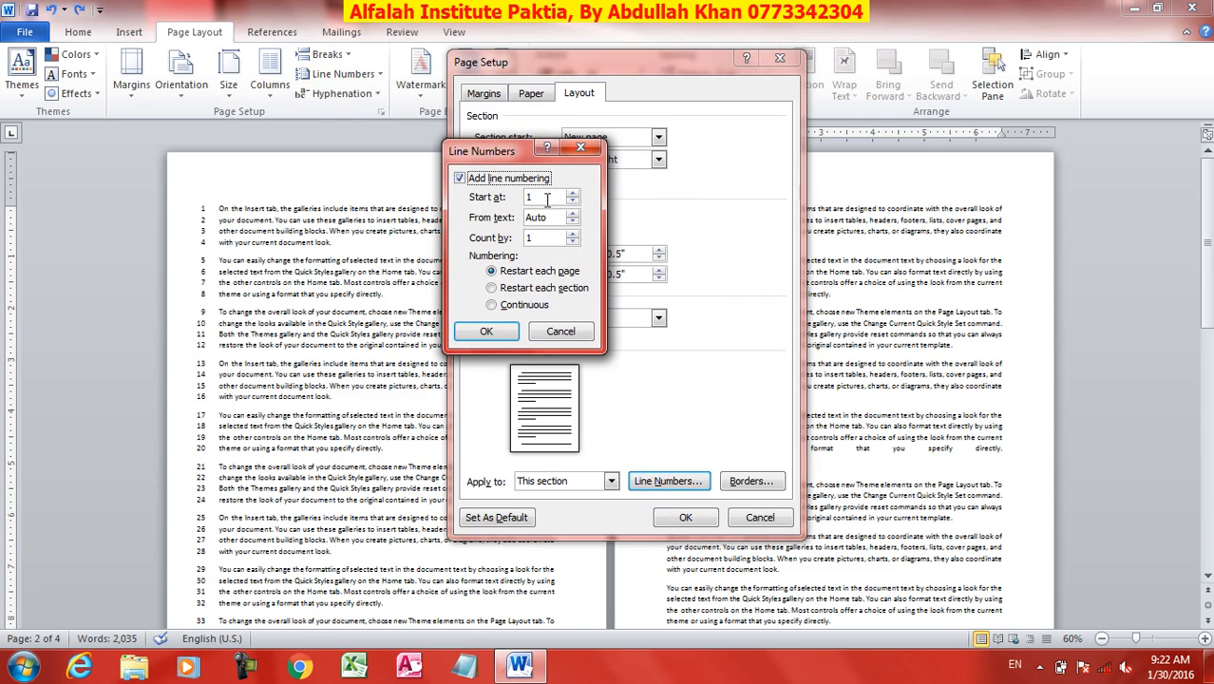
click(543, 196)
click(571, 234)
click(572, 233)
drag(504, 162, 455, 157)
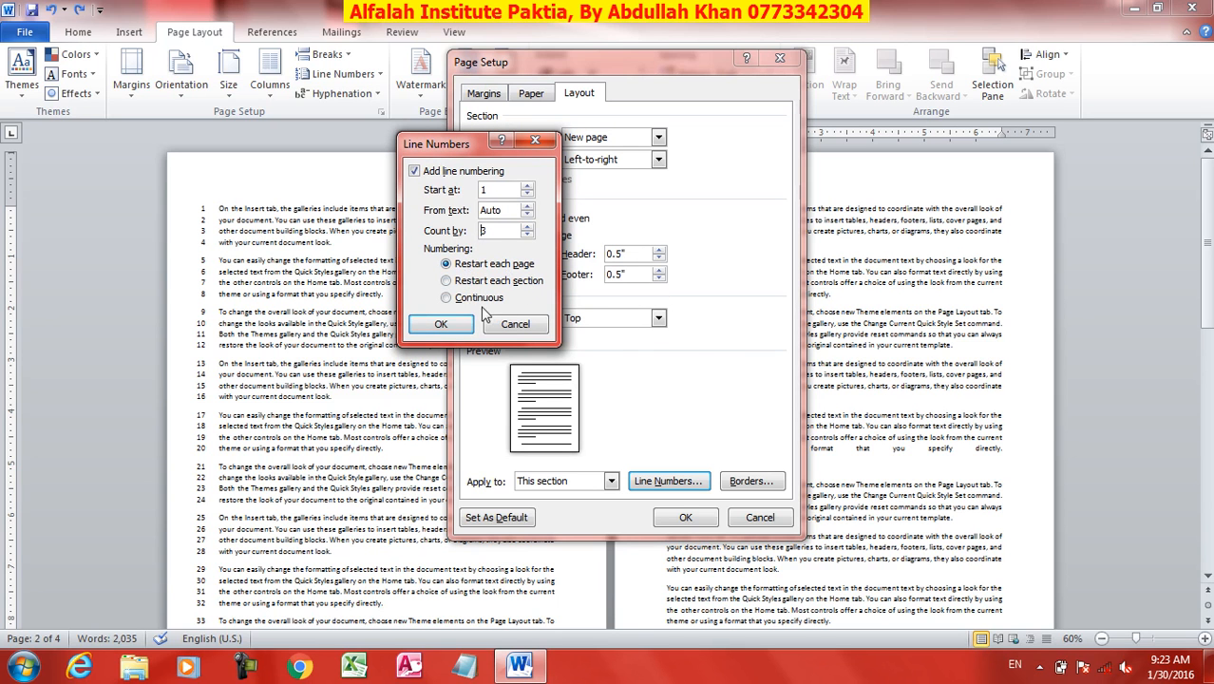
click(445, 324)
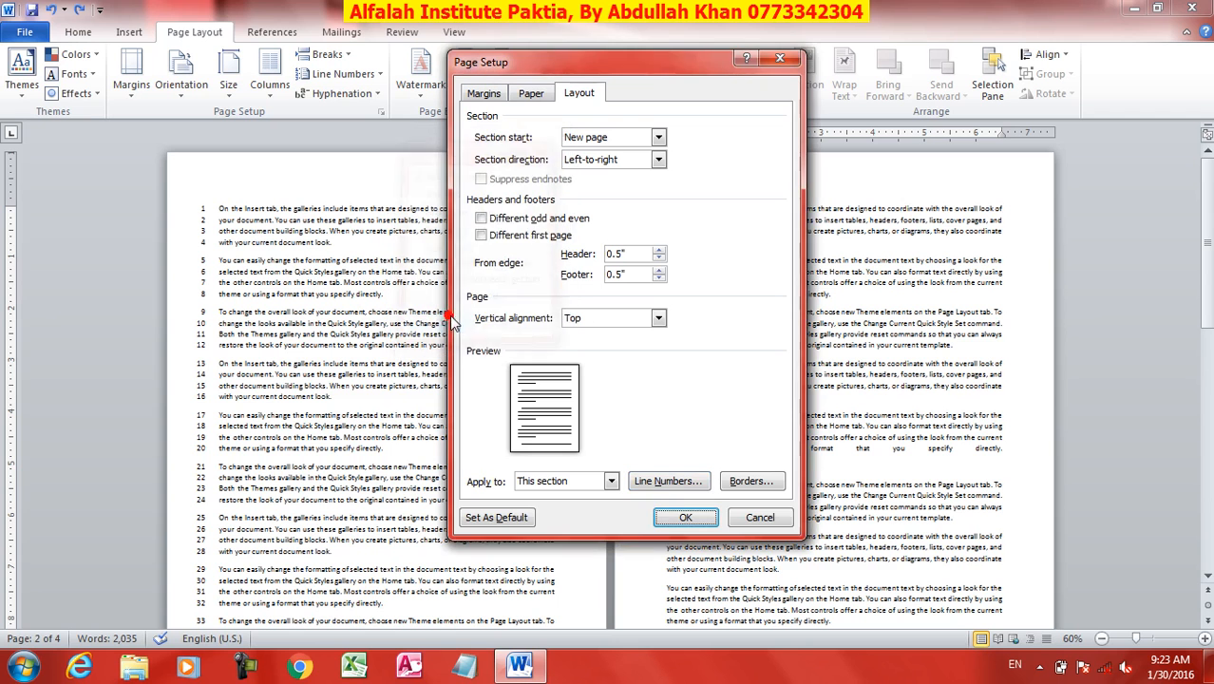
click(689, 517)
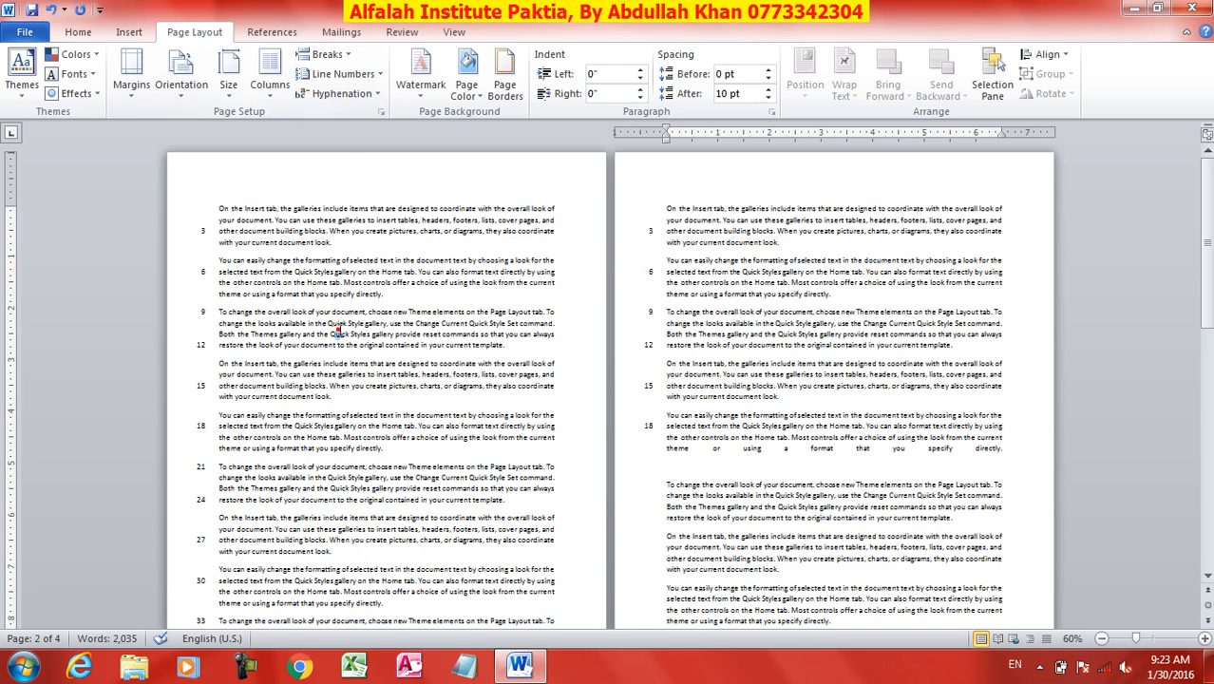
Remove the line numbering from the first section, working from the text on page 1.
drag(338, 331, 335, 332)
click(340, 94)
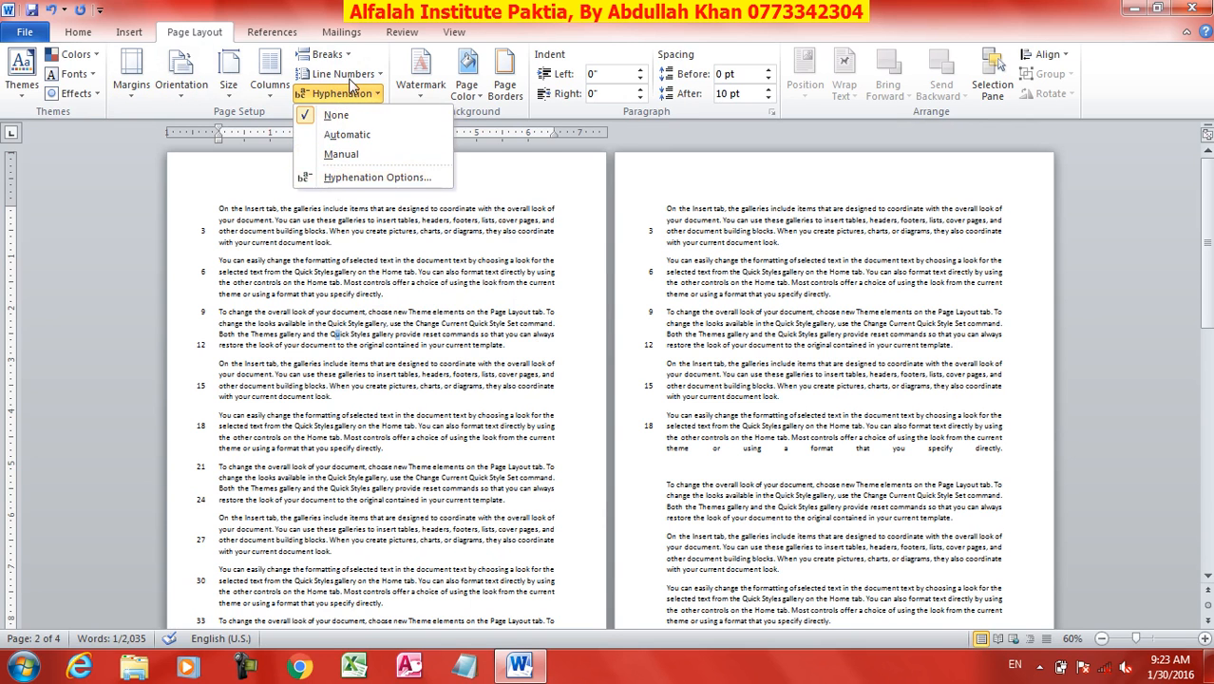
click(349, 76)
click(336, 95)
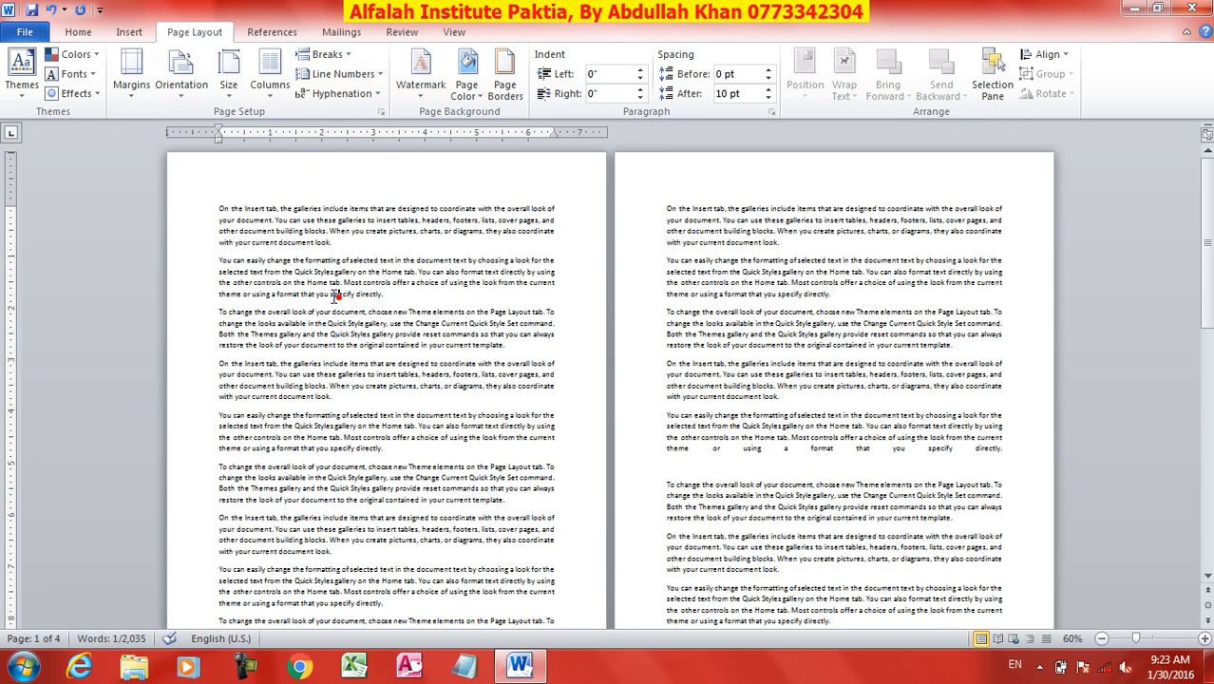
click(362, 75)
click(362, 75)
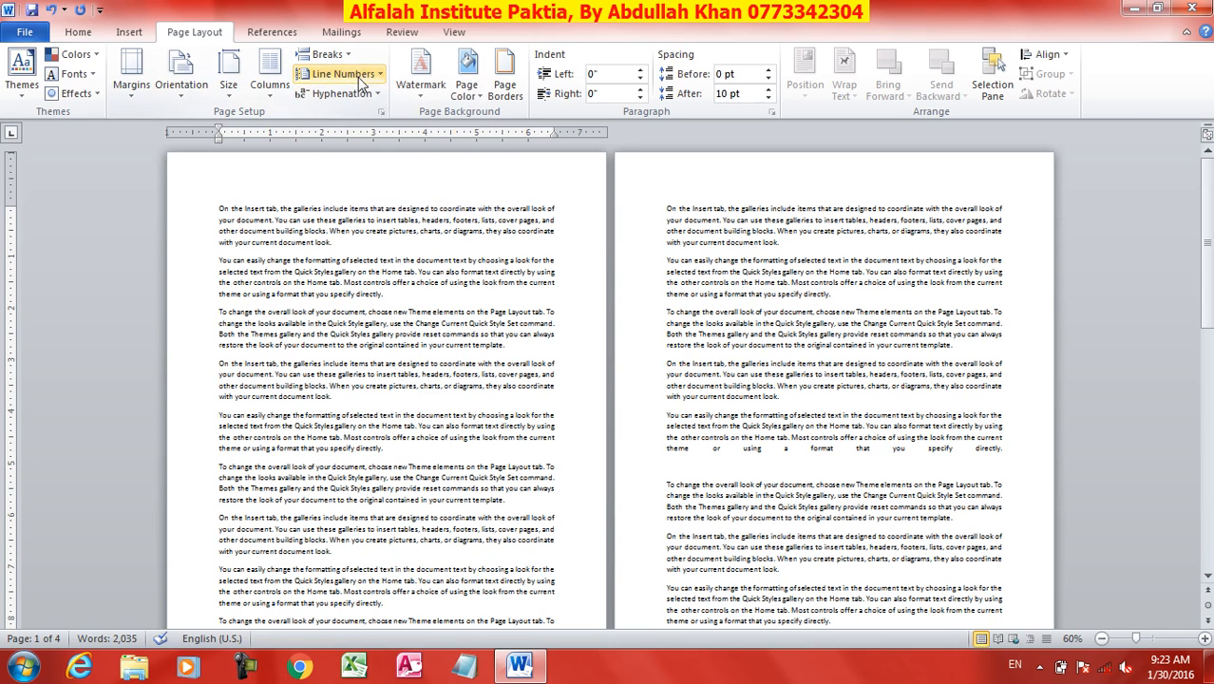
Try Automatic hyphenation on the document, and set hyphenation back to None.
double_click(364, 313)
ctrl+scroll(370, 323, up, 5)
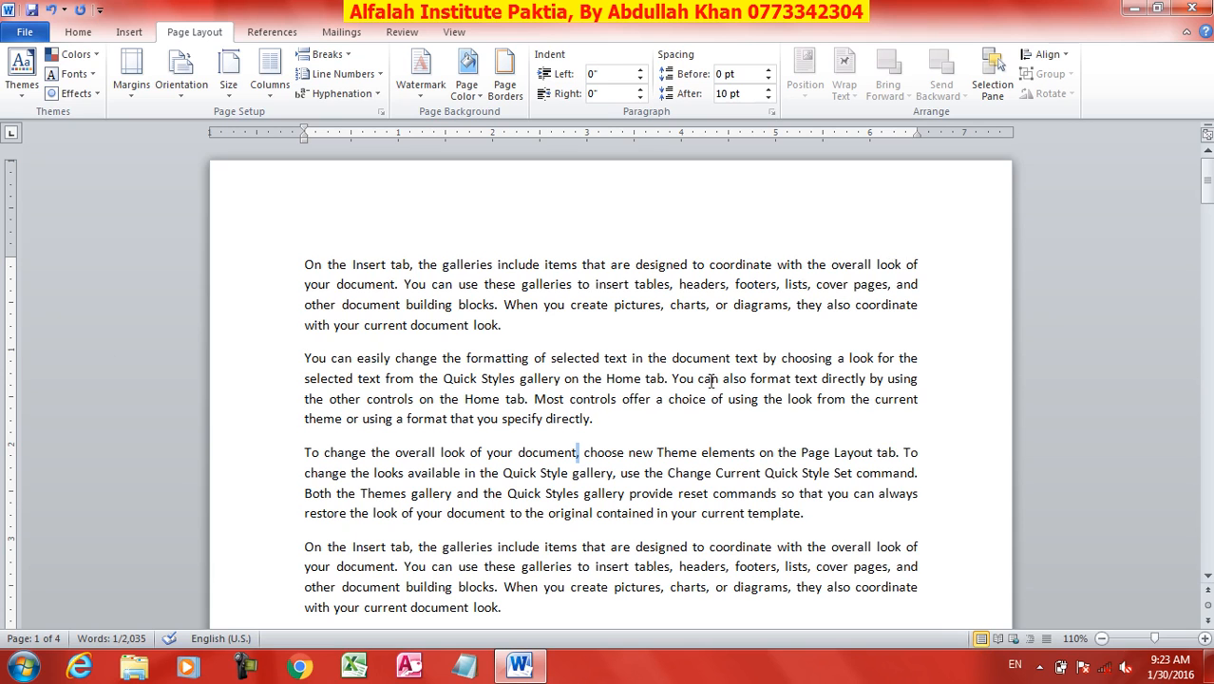
click(375, 95)
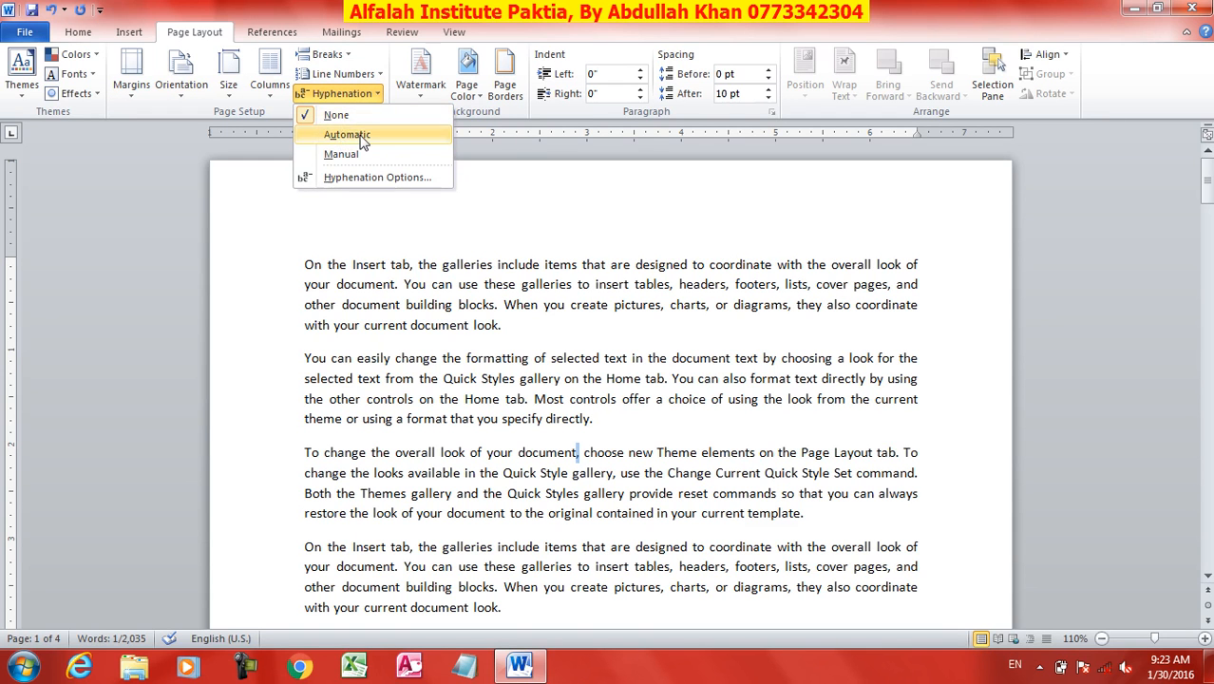
click(359, 138)
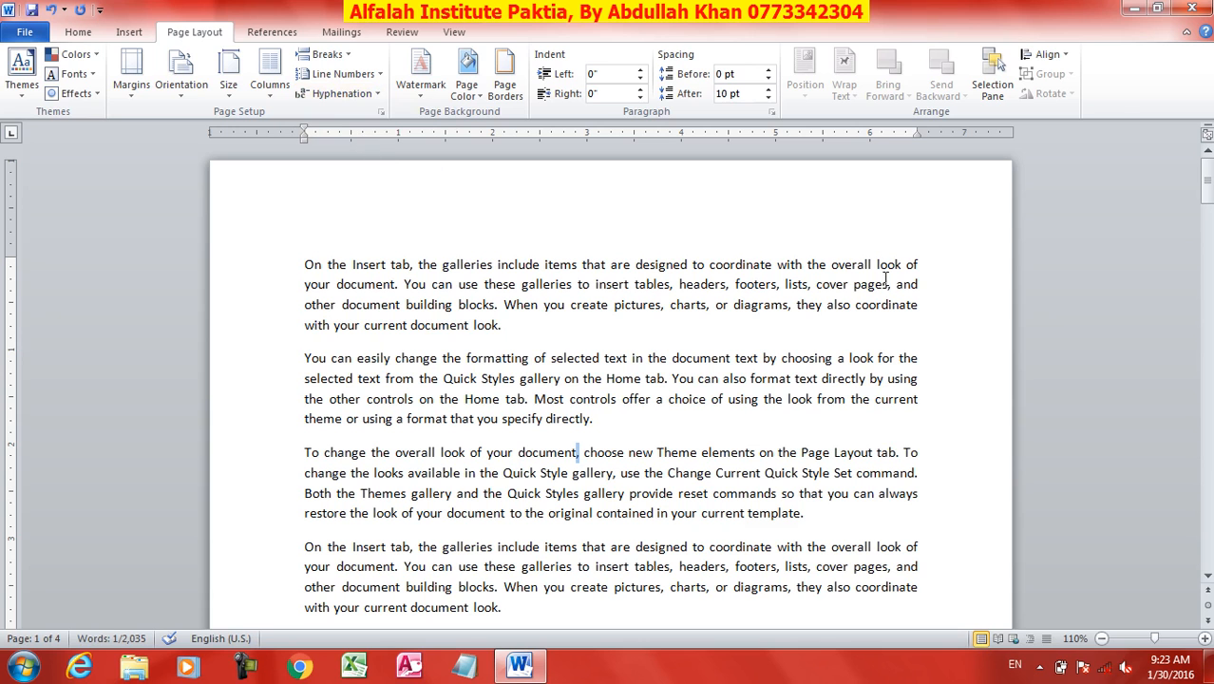
click(335, 93)
click(337, 114)
Apply Justify Medium alignment to all text in the document.
key(ctrl+a)
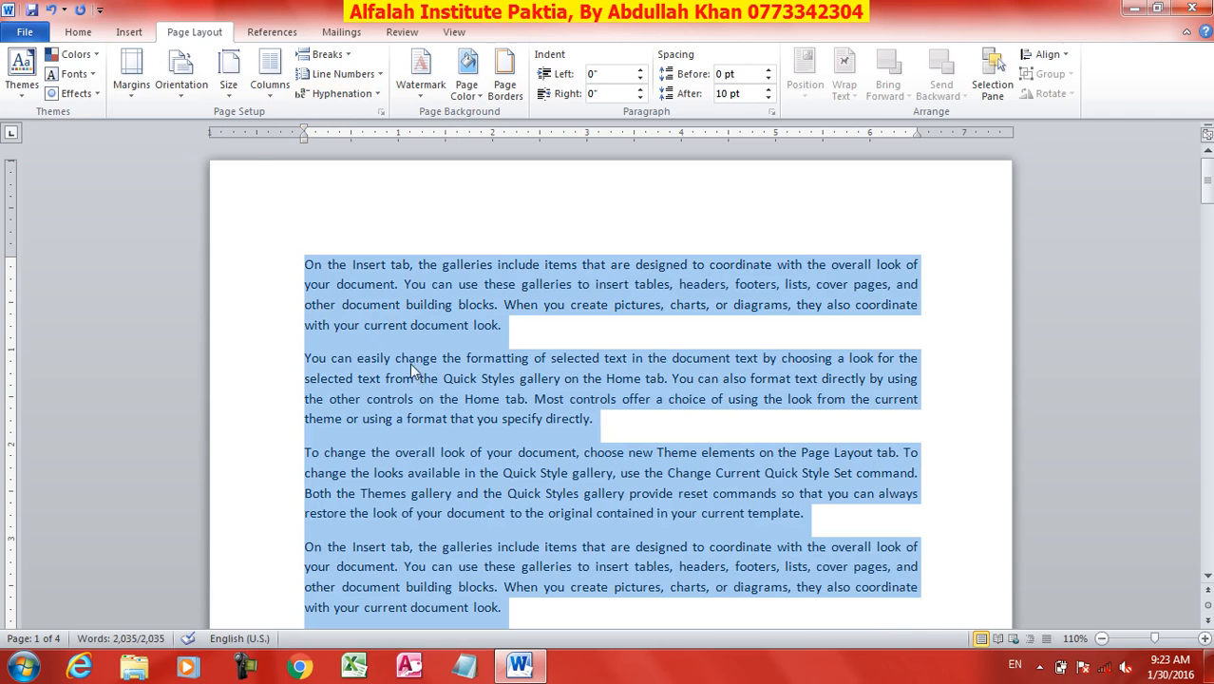
click(83, 32)
click(460, 86)
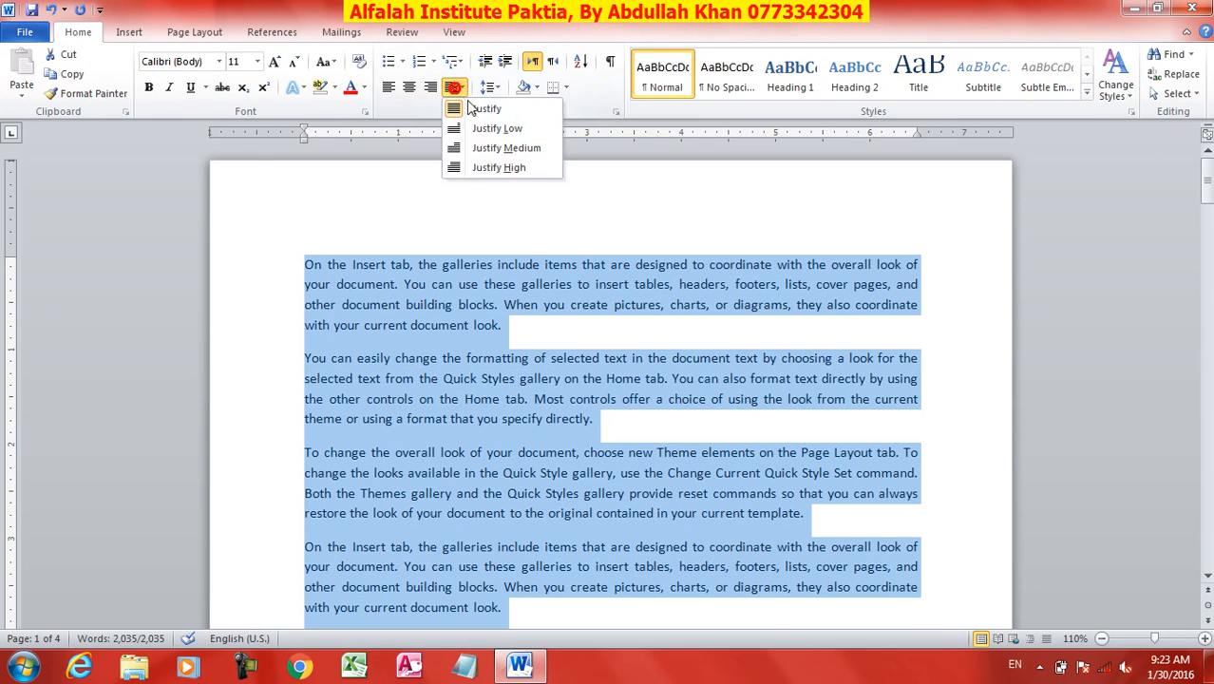
click(489, 149)
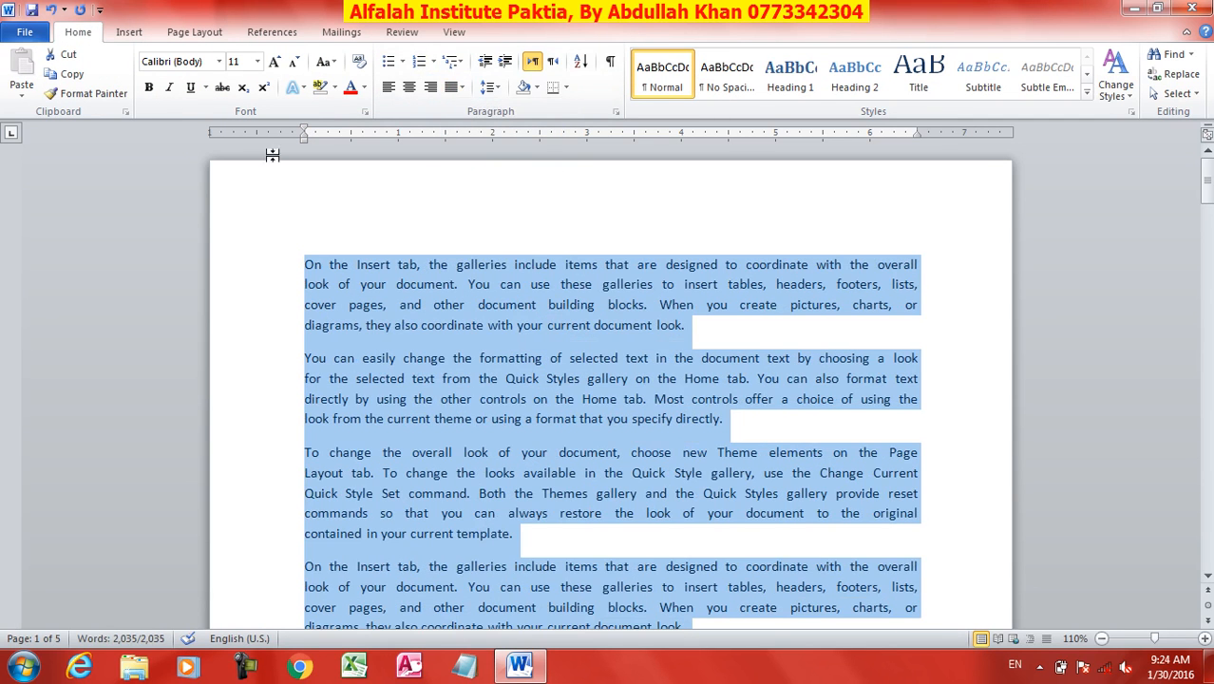
Turn on Automatic hyphenation for the justified text and clear the text selection.
click(195, 34)
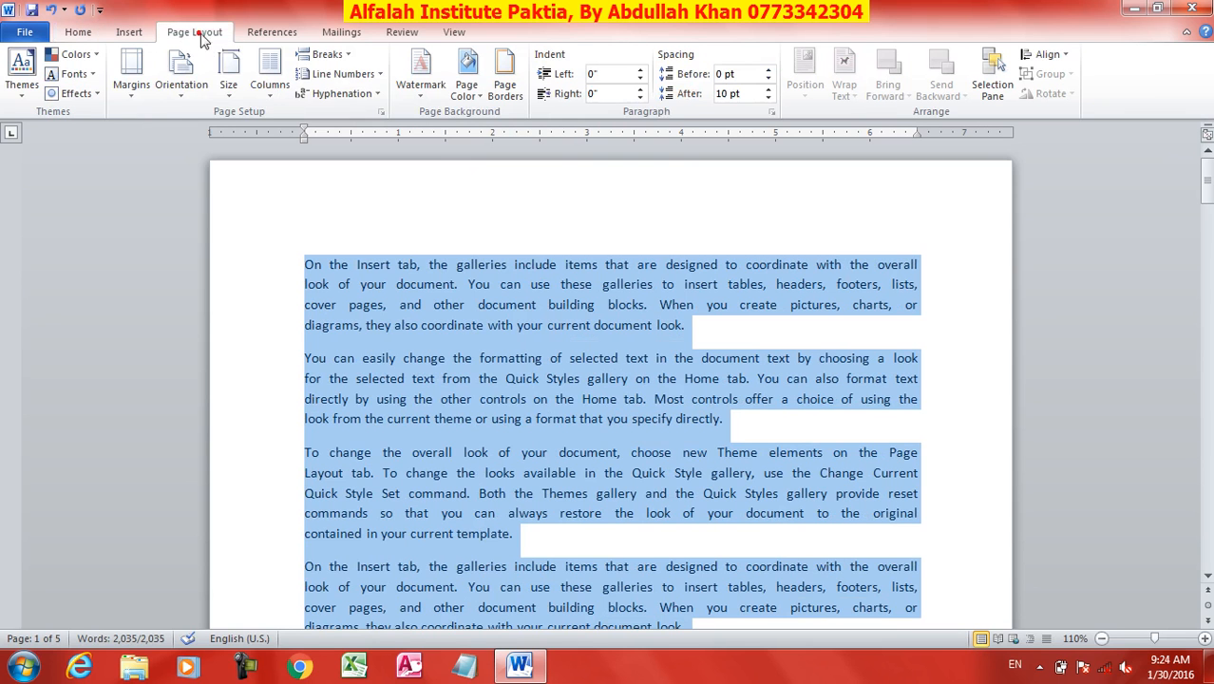
click(344, 93)
click(350, 137)
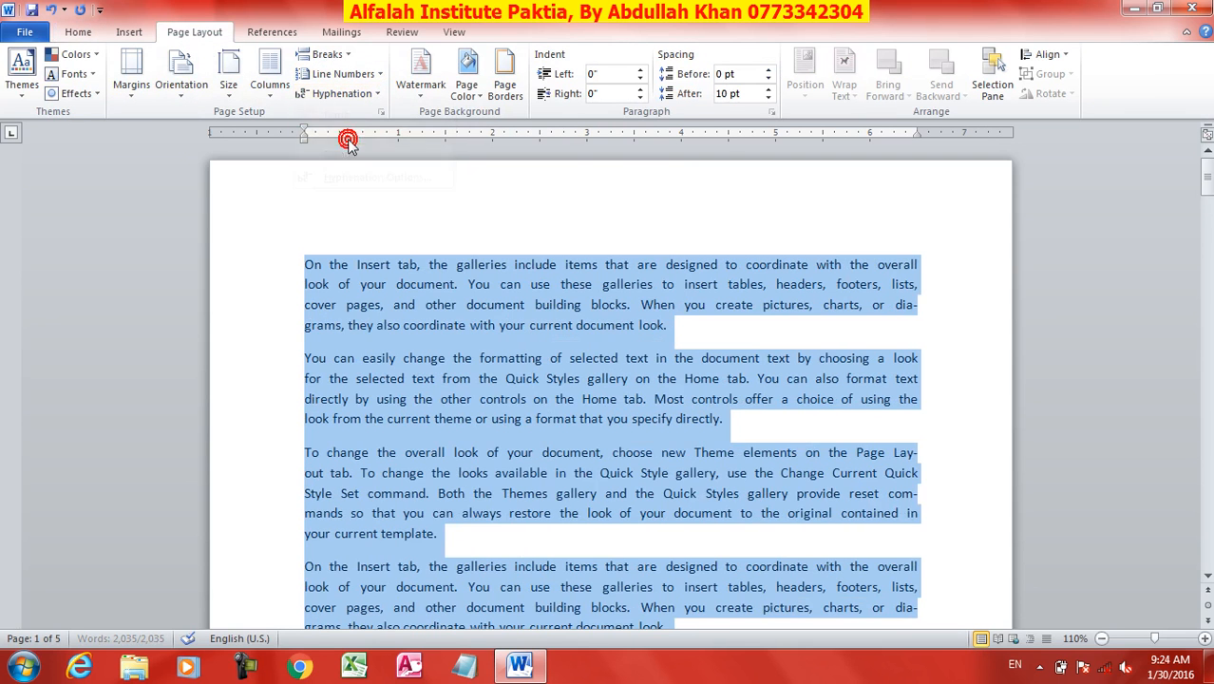
click(757, 296)
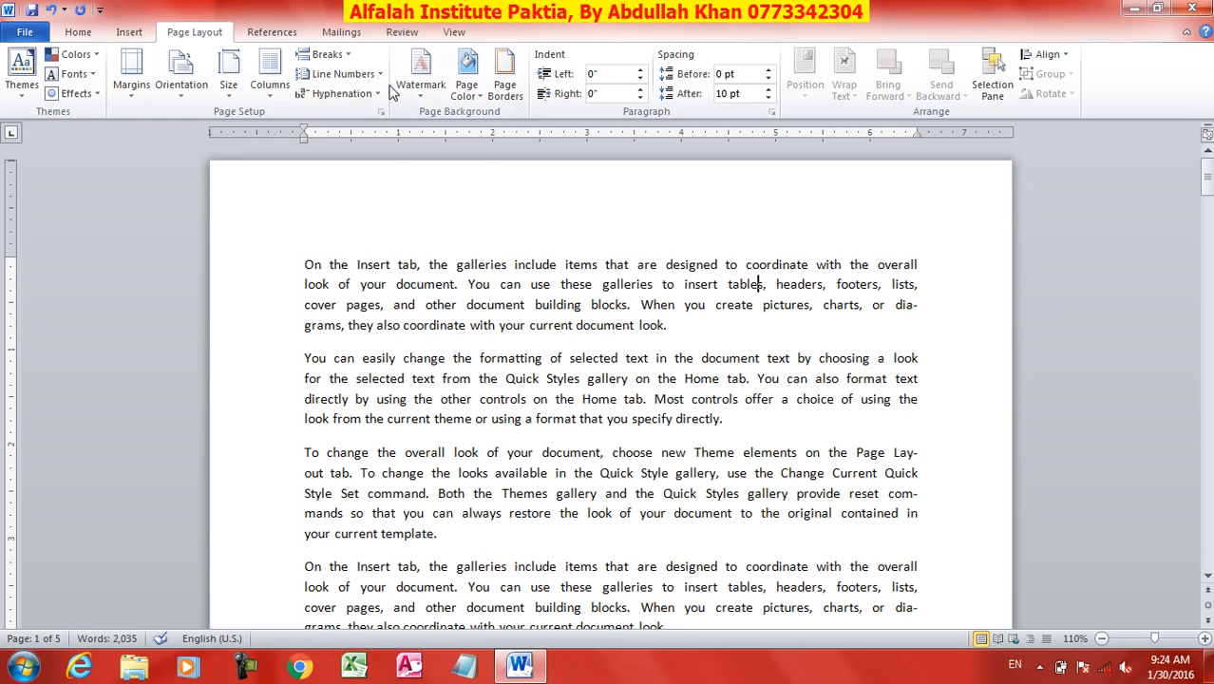
Set the document's hyphenation to None and run Manual hyphenation through the whole text.
click(357, 74)
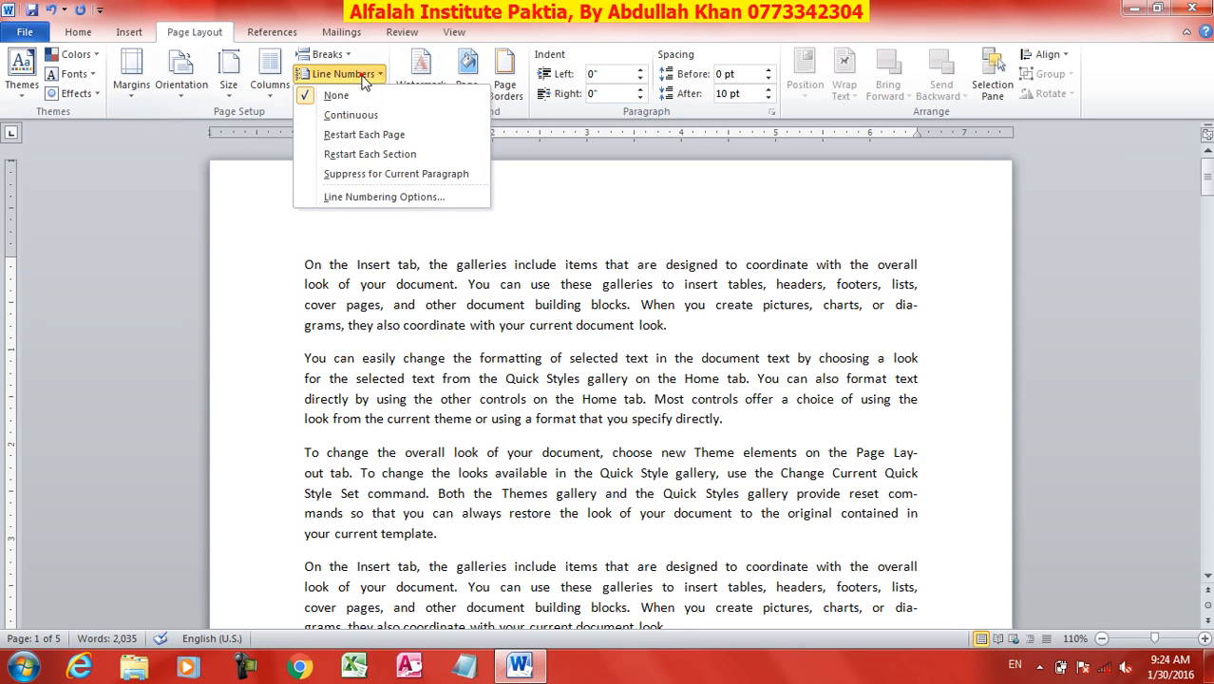
click(336, 96)
click(337, 93)
click(333, 114)
click(342, 93)
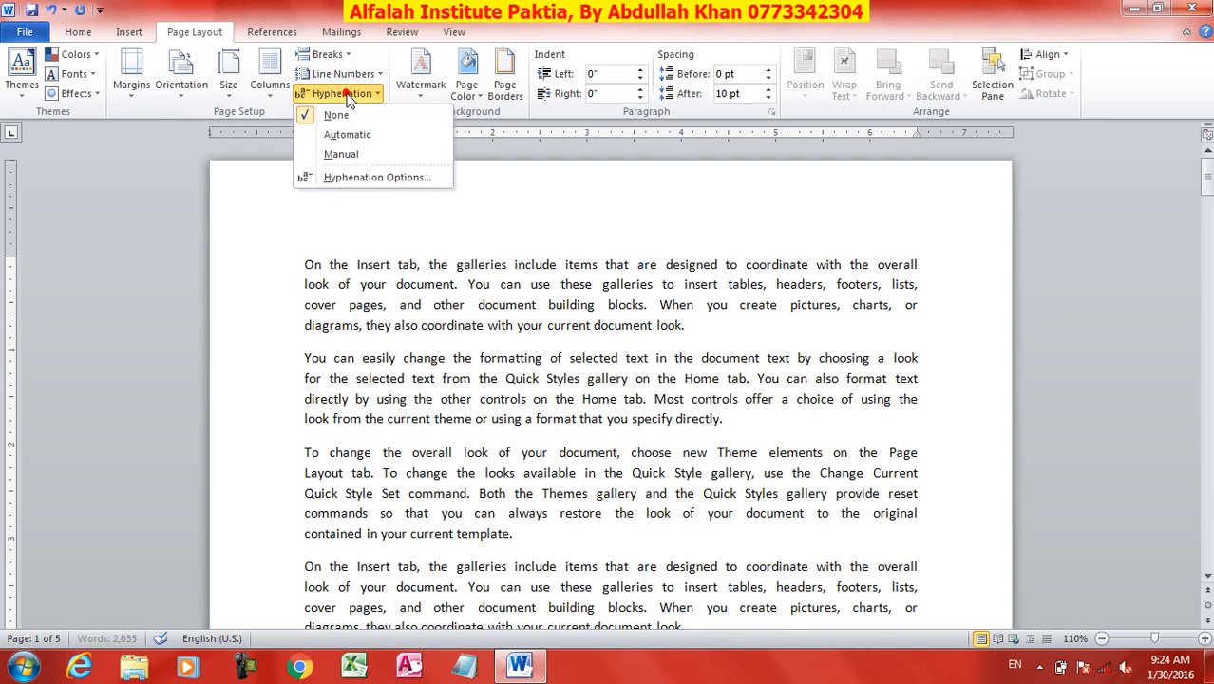
click(347, 156)
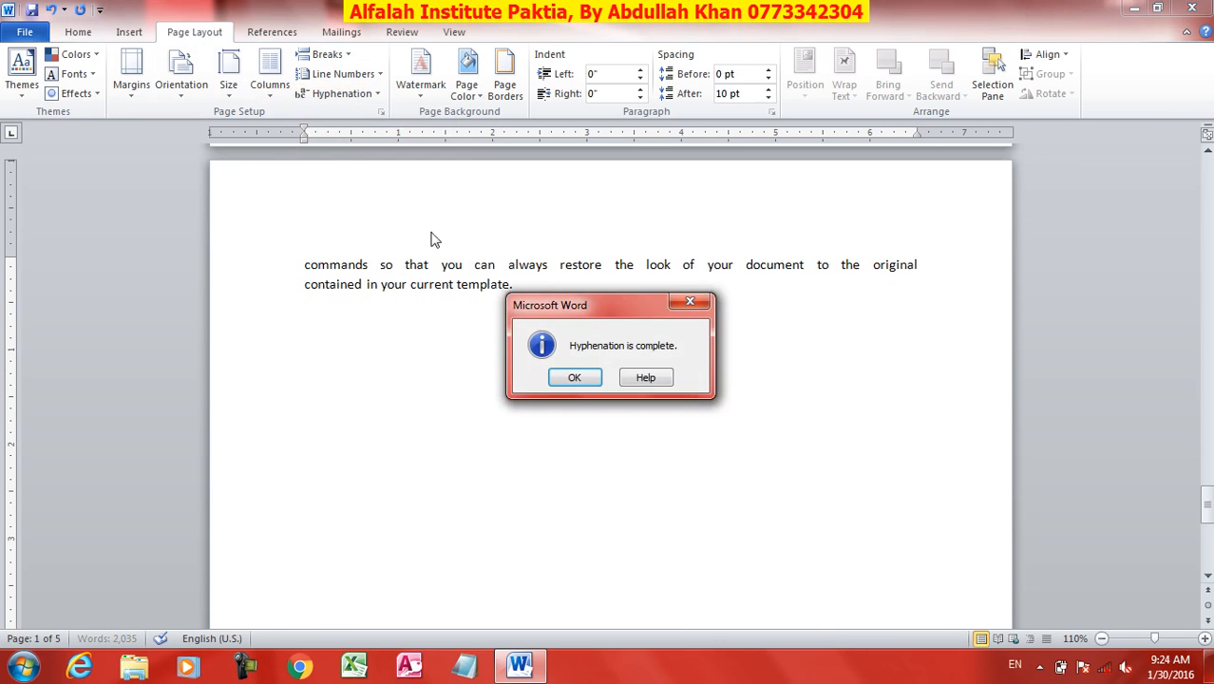
click(576, 378)
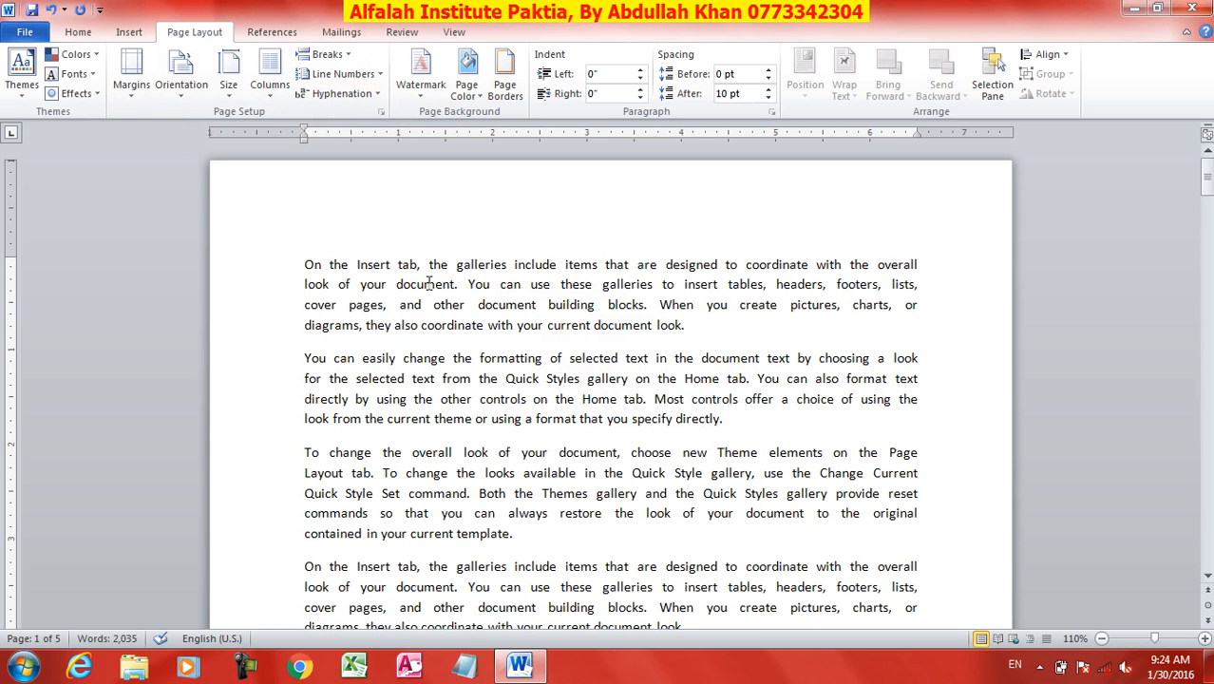
Enlarge all the document text by one font size step and clear the selection.
key(ctrl+a)
key(ctrl+shift+period)
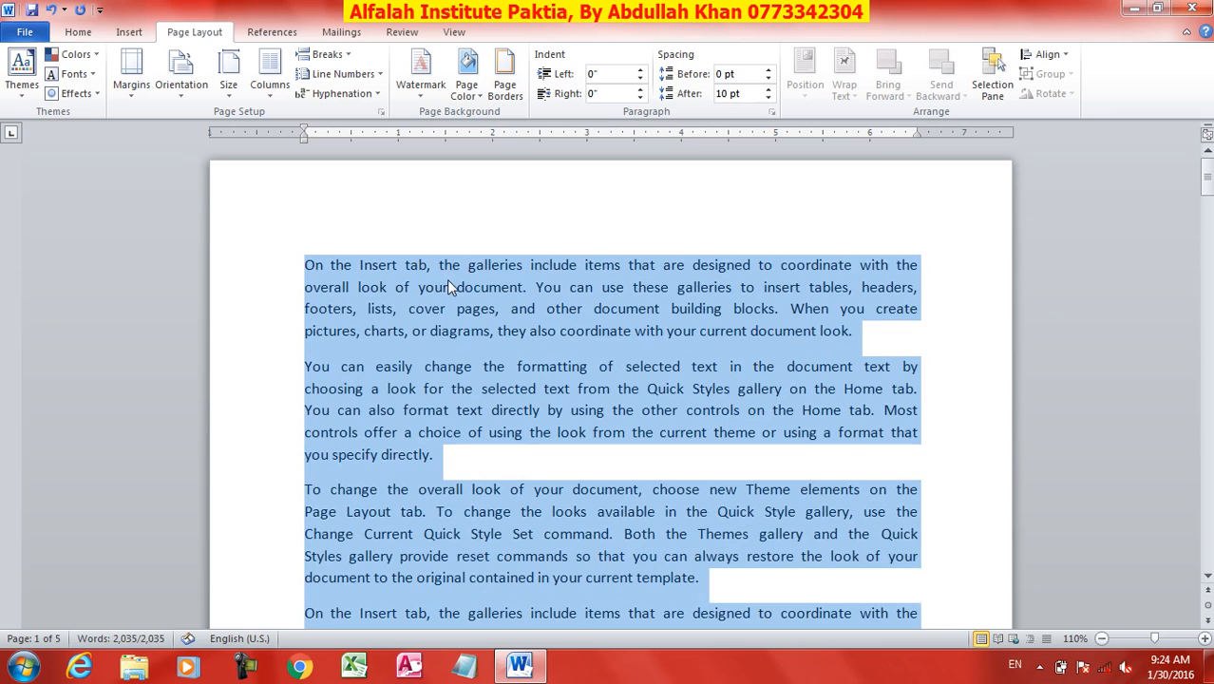
click(398, 285)
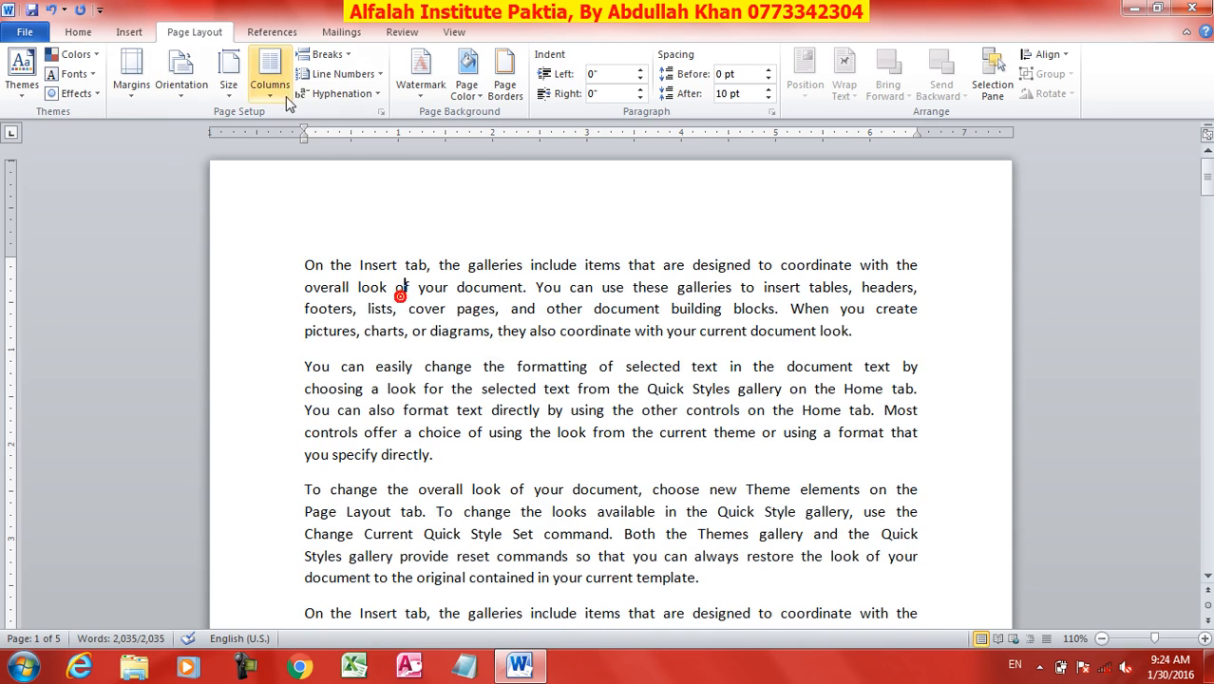
Run Manual hyphenation on the document again with the enlarged text.
click(360, 76)
click(331, 75)
click(334, 75)
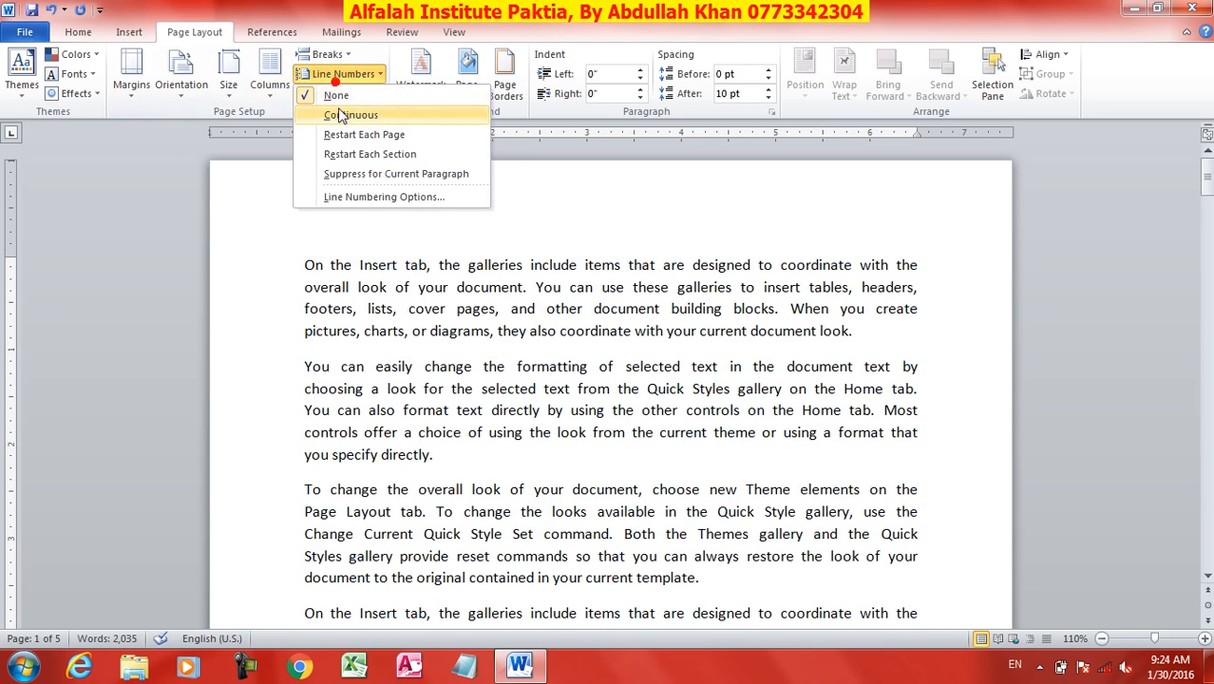
click(334, 94)
click(338, 95)
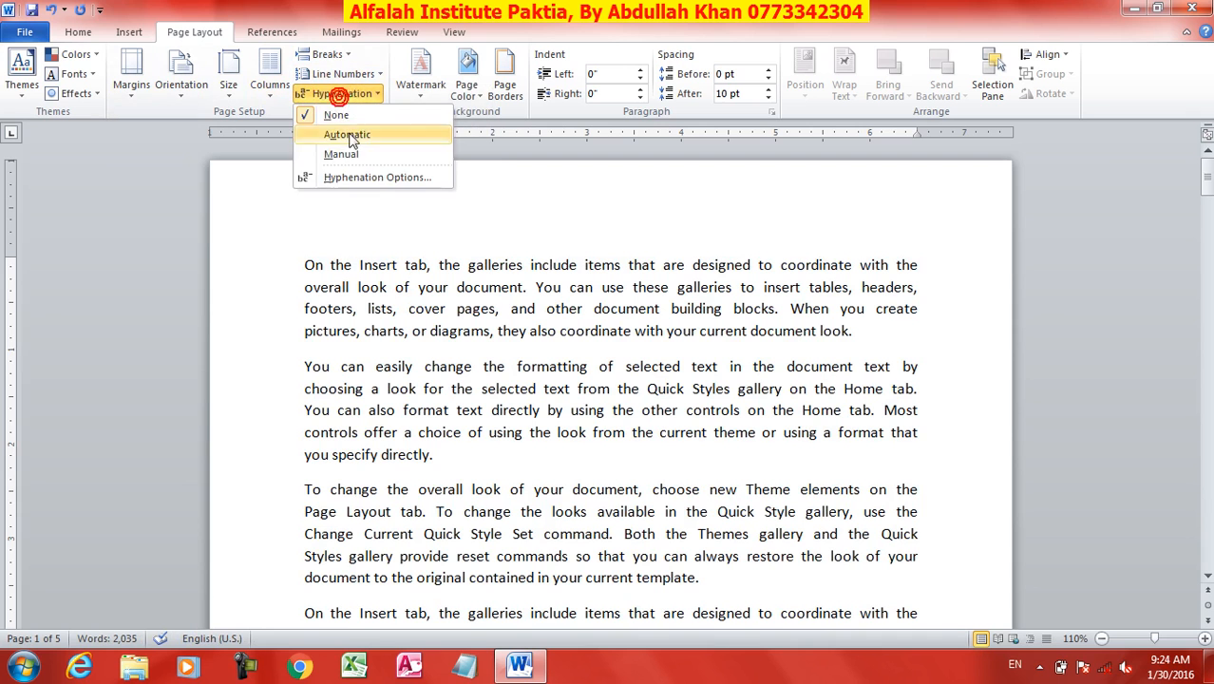
click(350, 156)
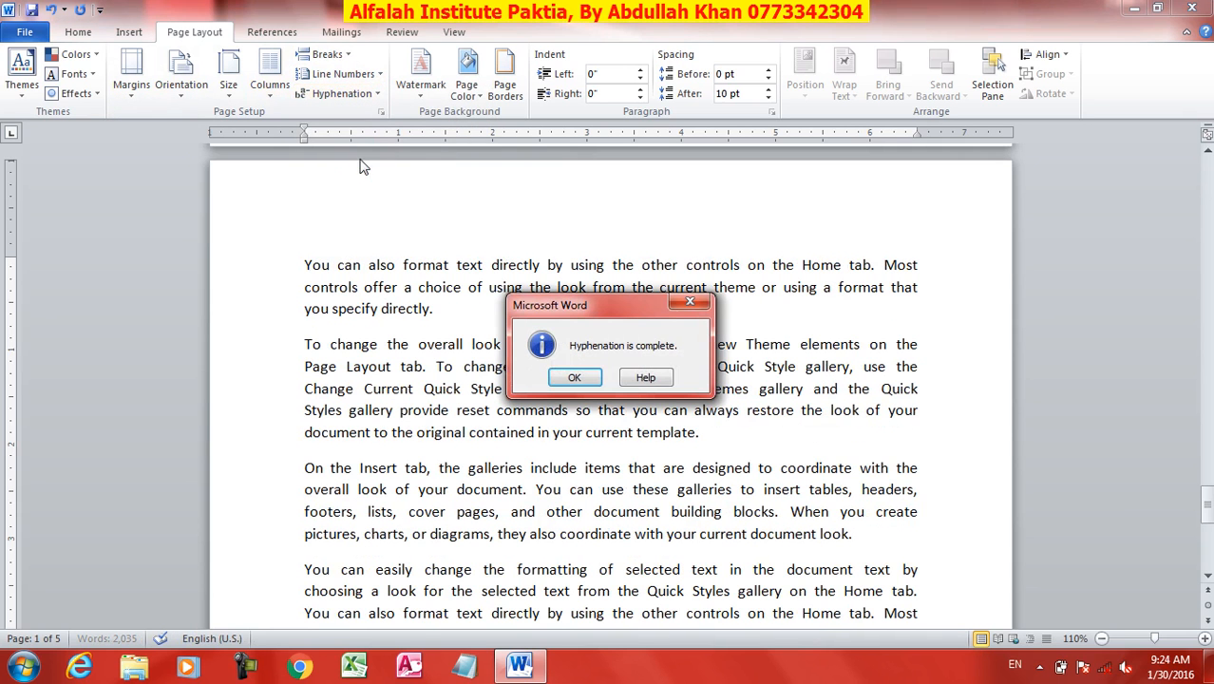
click(578, 378)
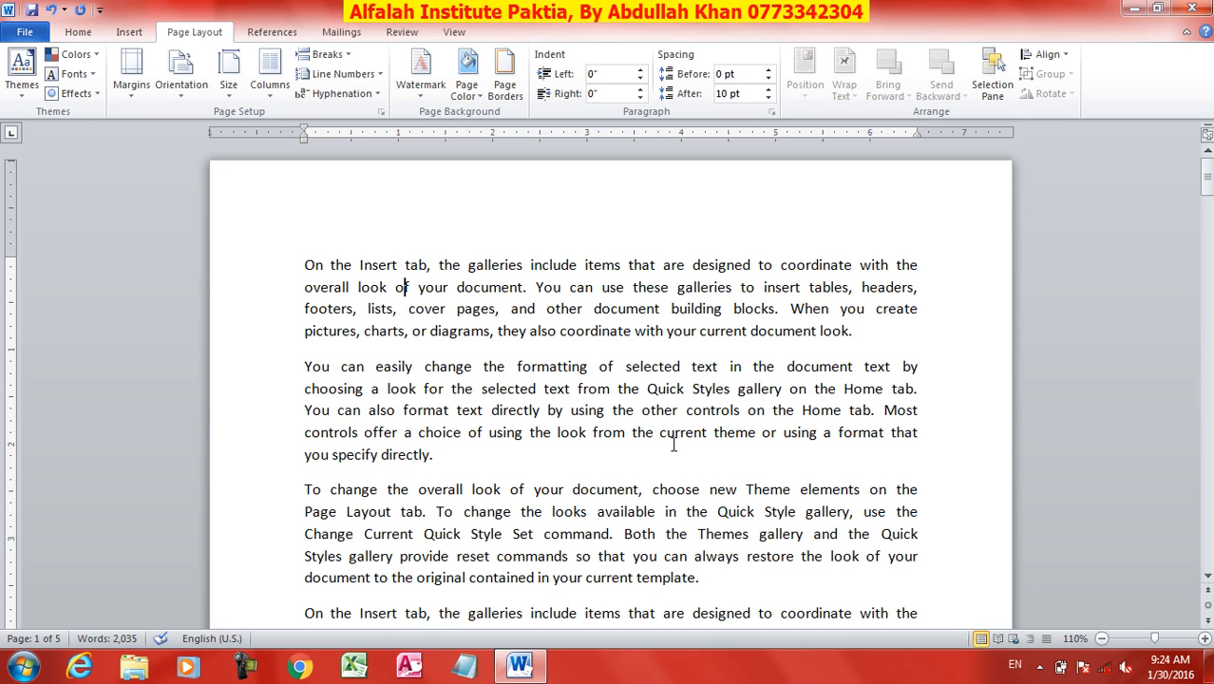
Select all the document text and enlarge its font by two 1-point increments.
click(919, 410)
key(ctrl+a)
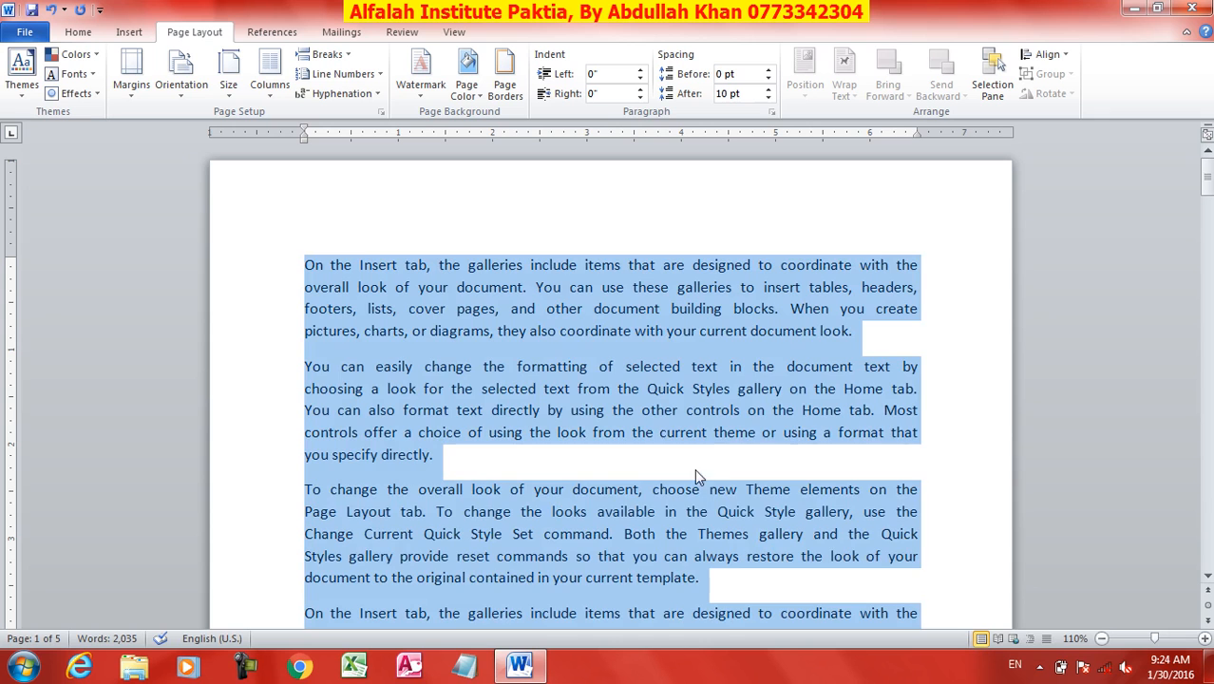
key(ctrl+bracketright)
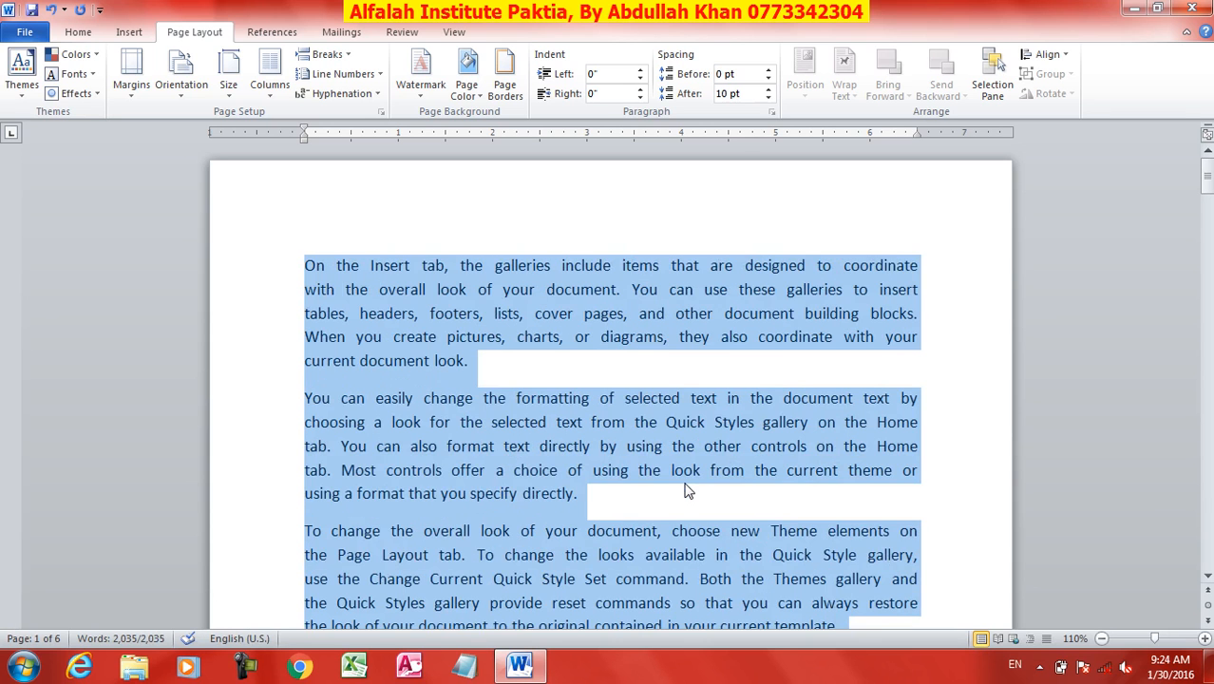
key(ctrl+bracketright)
Run Manual hyphenation on the selected text and continue checking through the remainder of the document.
click(327, 93)
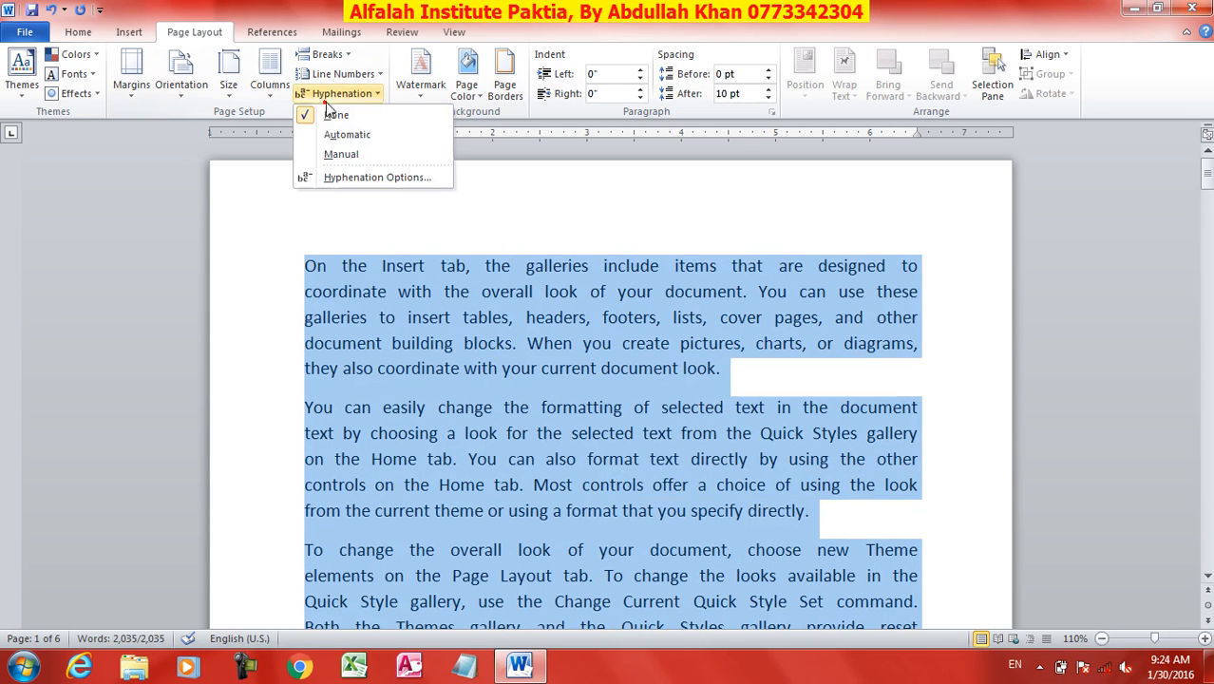
click(352, 157)
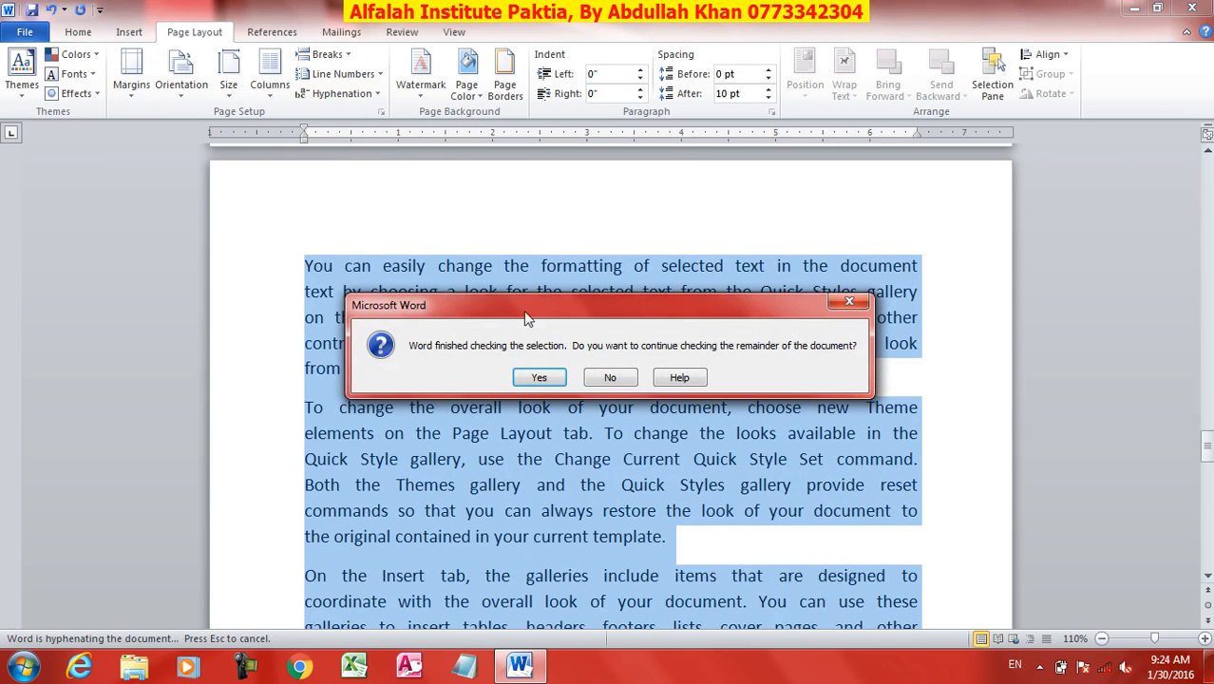
click(547, 379)
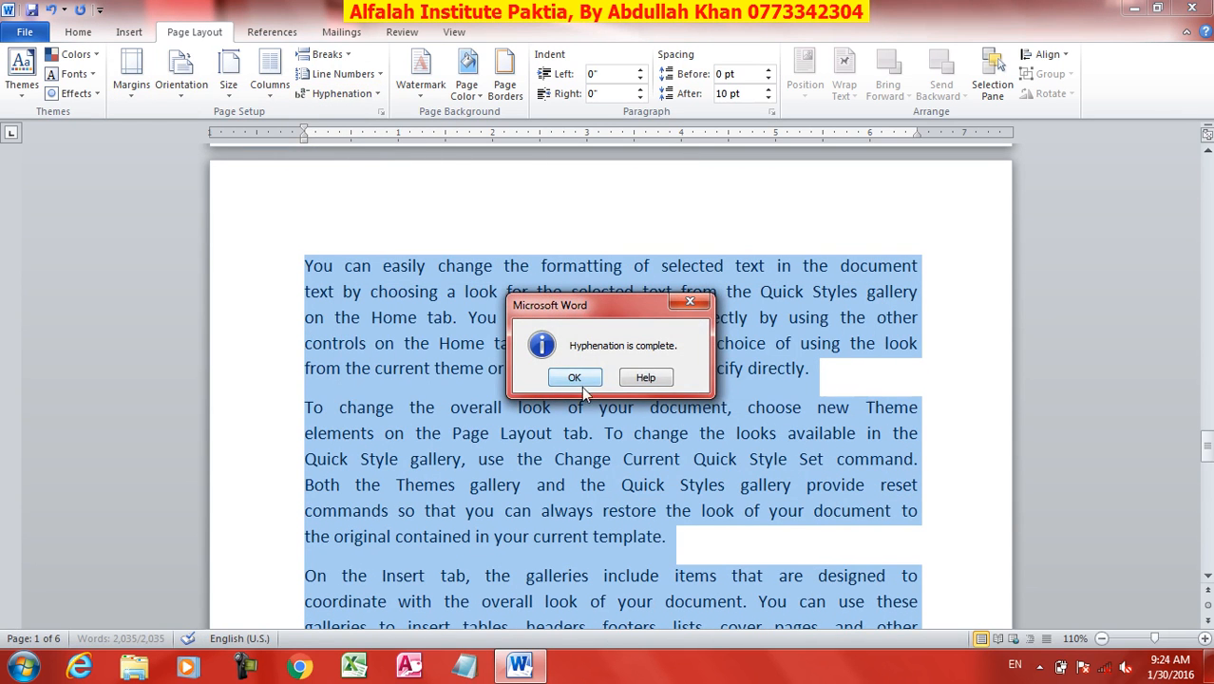
click(568, 378)
Open the hyphenation options and try Automatically hyphenate document on and off, leaving Hyphenate words in CAPS enabled.
click(370, 94)
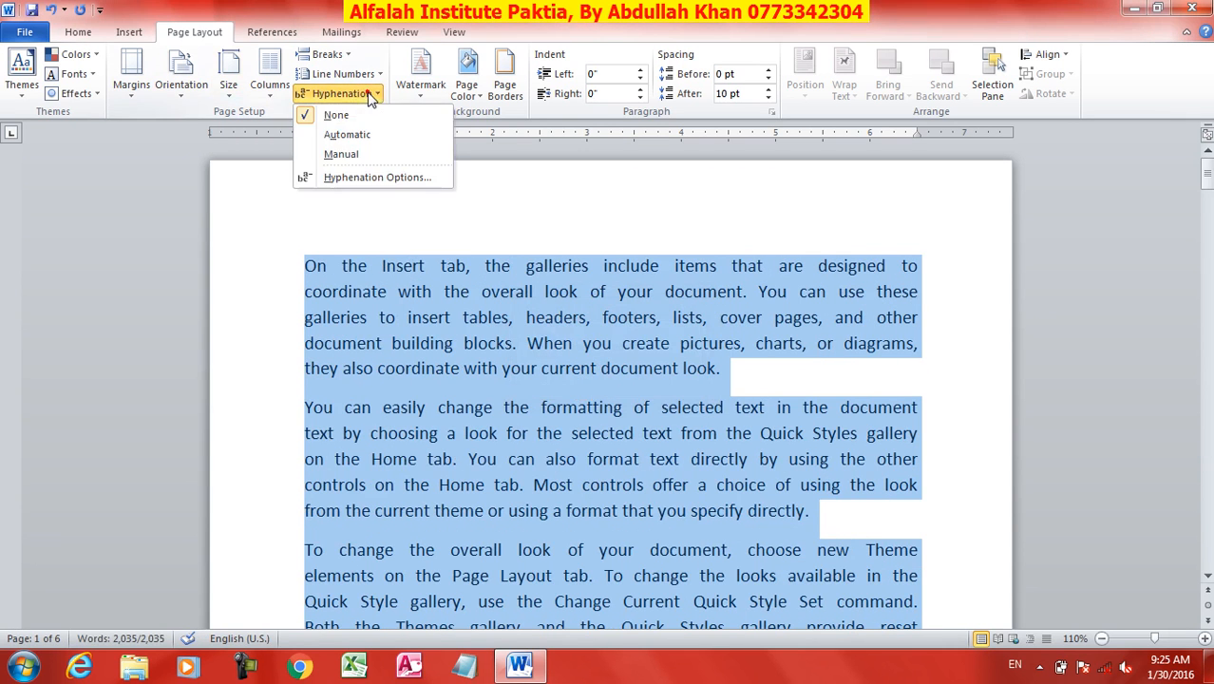
click(363, 178)
drag(580, 249, 485, 165)
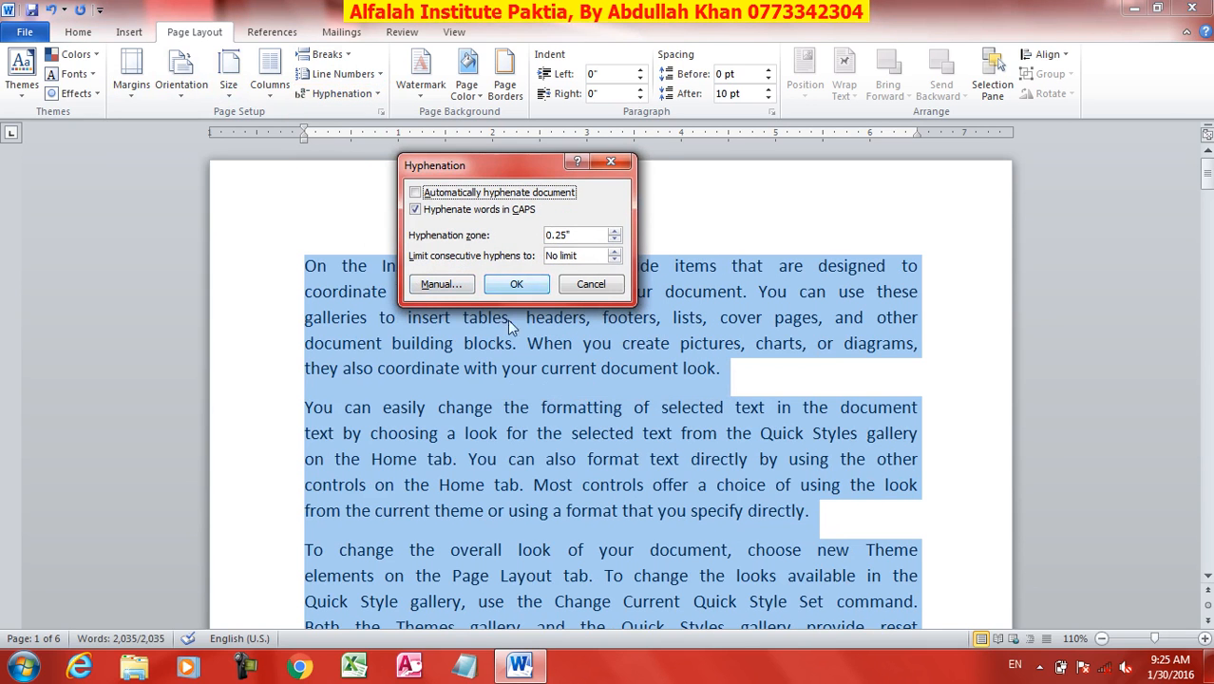
click(439, 193)
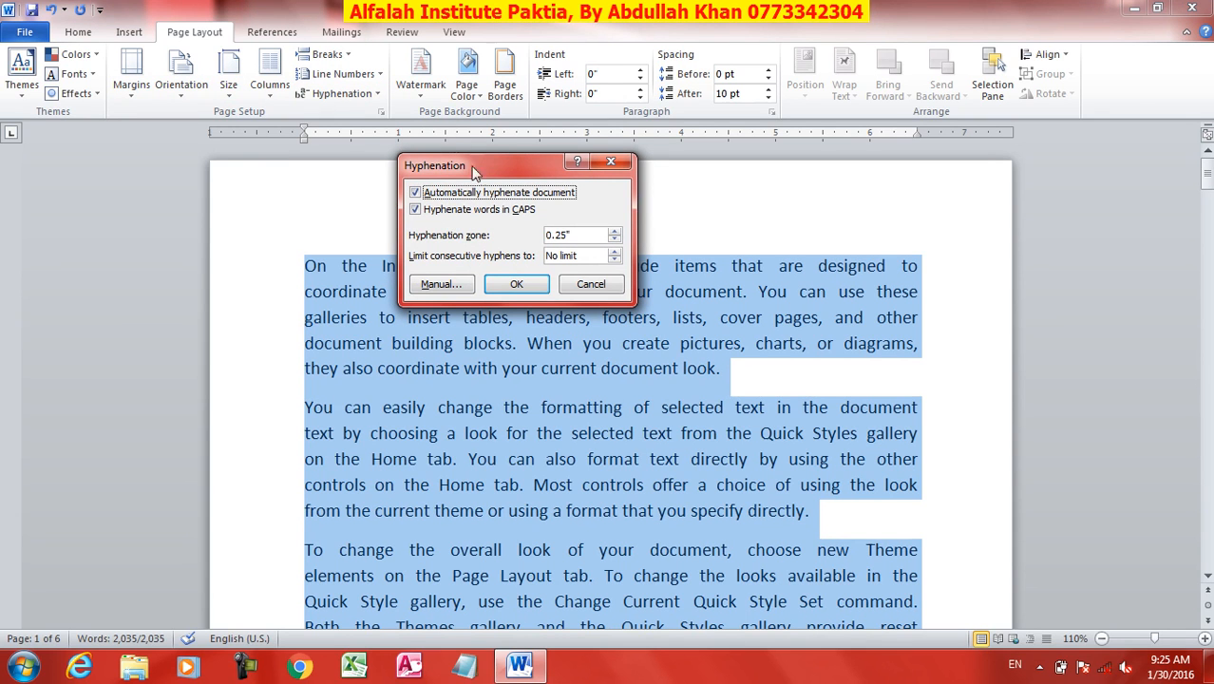
click(439, 192)
click(454, 213)
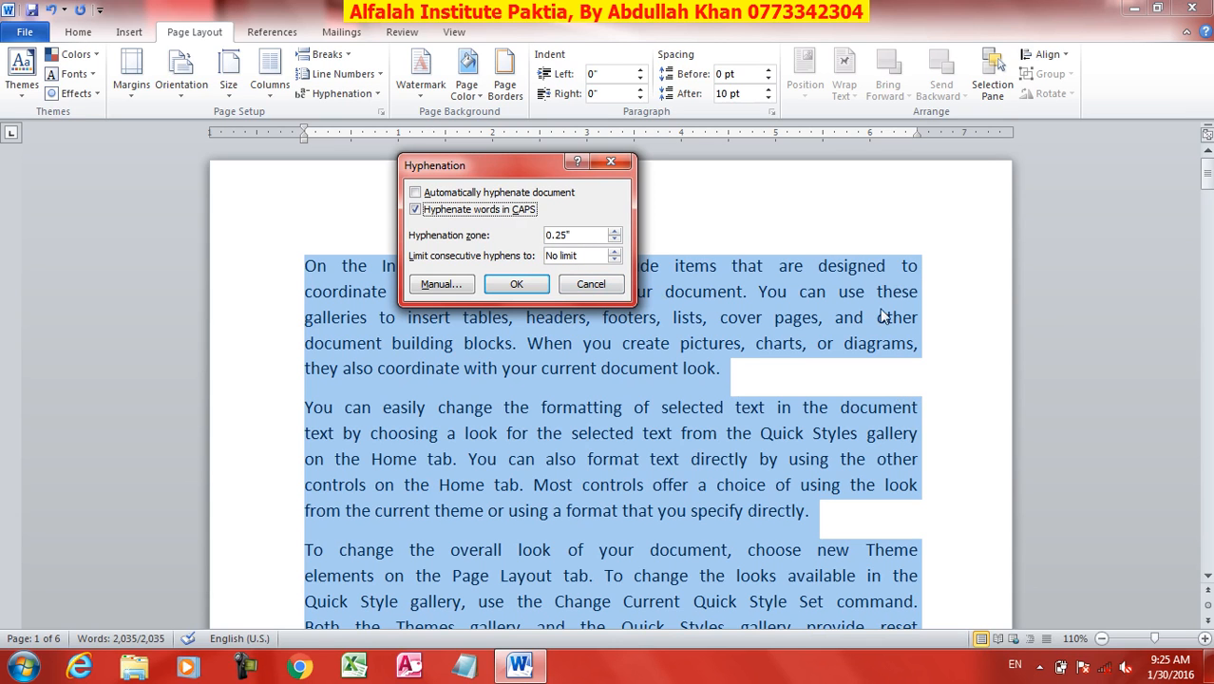
Raise the limit for consecutive hyphens in the hyphenation options above 1.
click(615, 252)
click(615, 252)
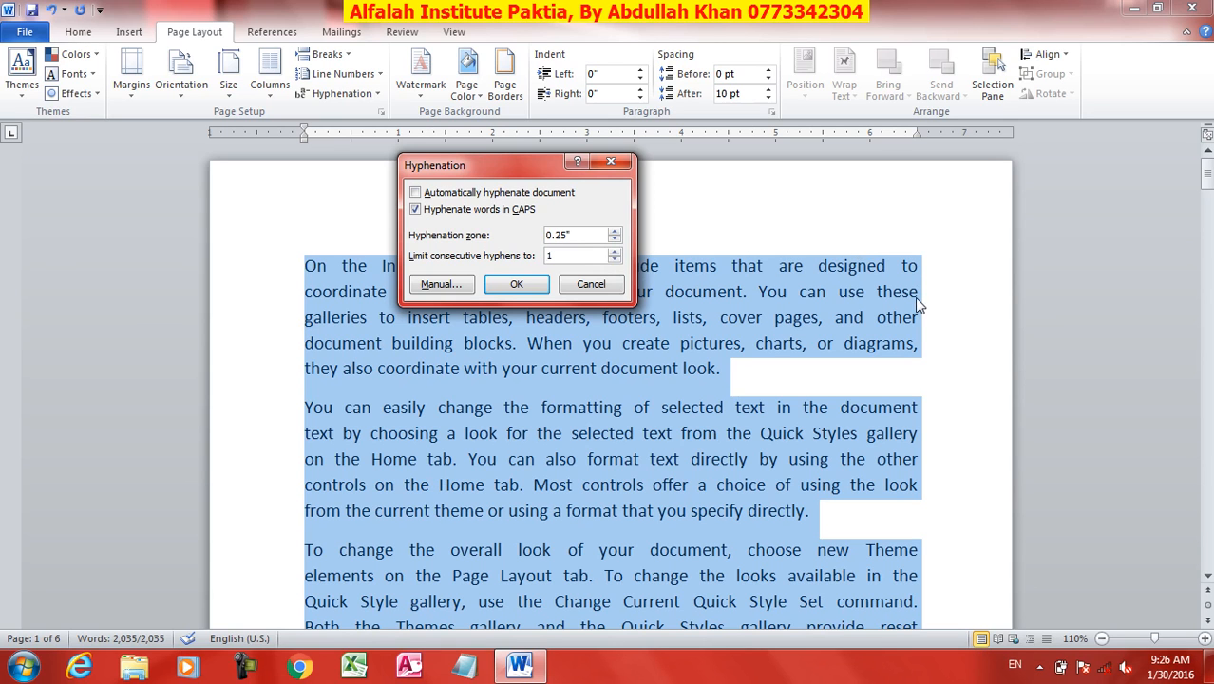
click(614, 251)
click(614, 251)
Start manual hyphenation of the selected text from the hyphenation options and decline checking the remainder of the document.
click(450, 284)
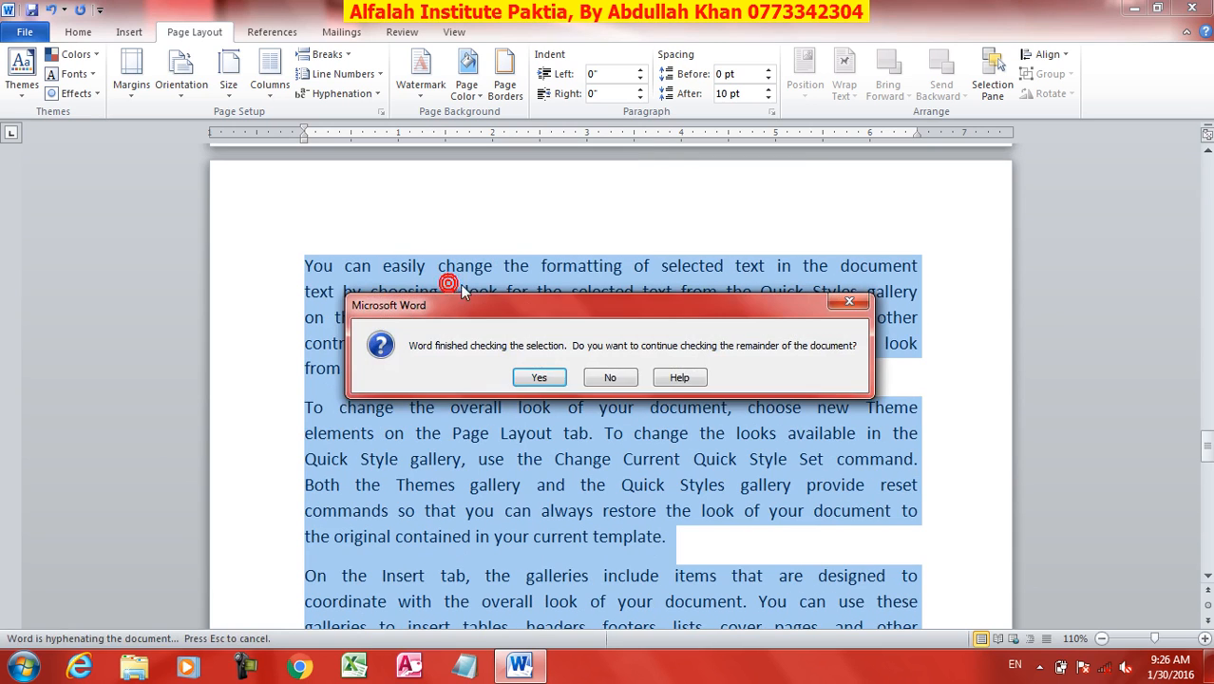
click(610, 378)
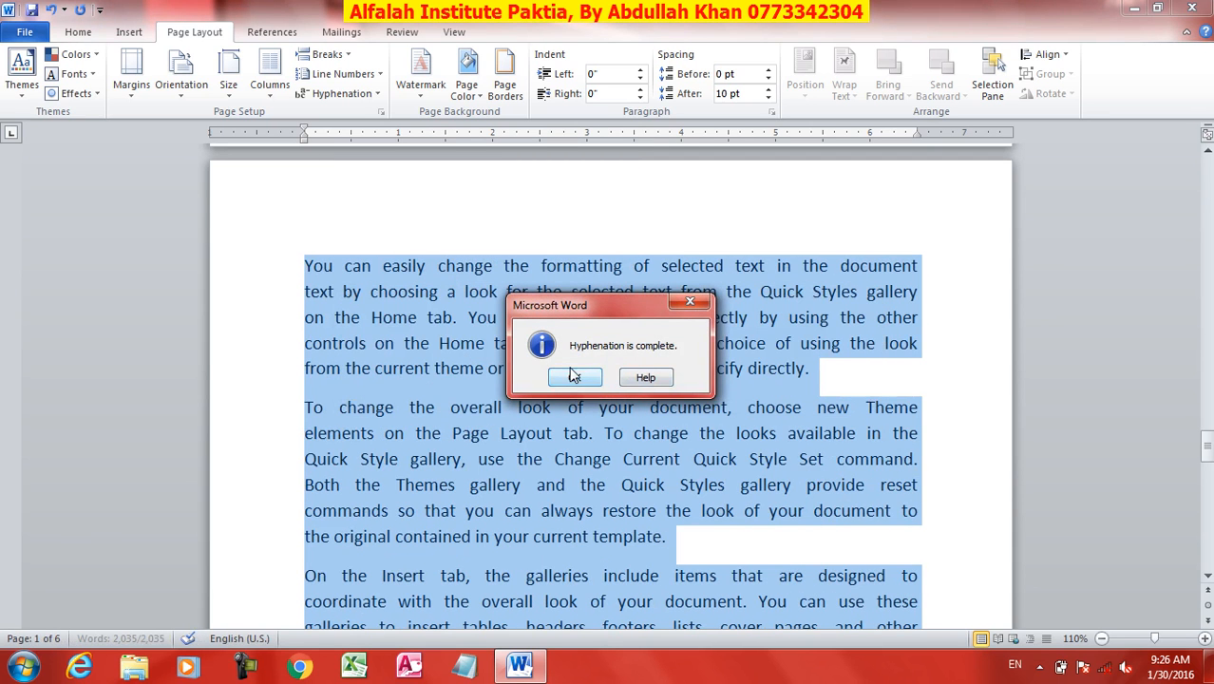
click(572, 376)
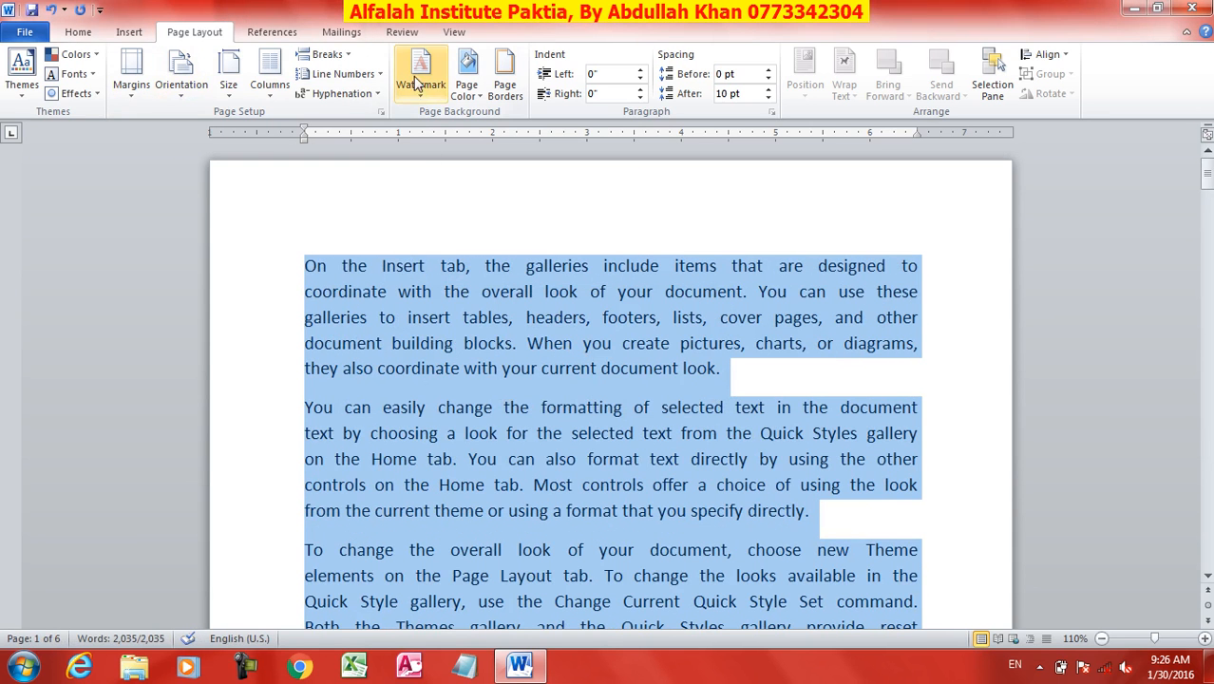
Clear the text selection, try the URGENT 1 watermark on the document pages, and remove it.
click(462, 337)
ctrl+scroll(462, 337, up, 5)
ctrl+scroll(496, 363, down, 5)
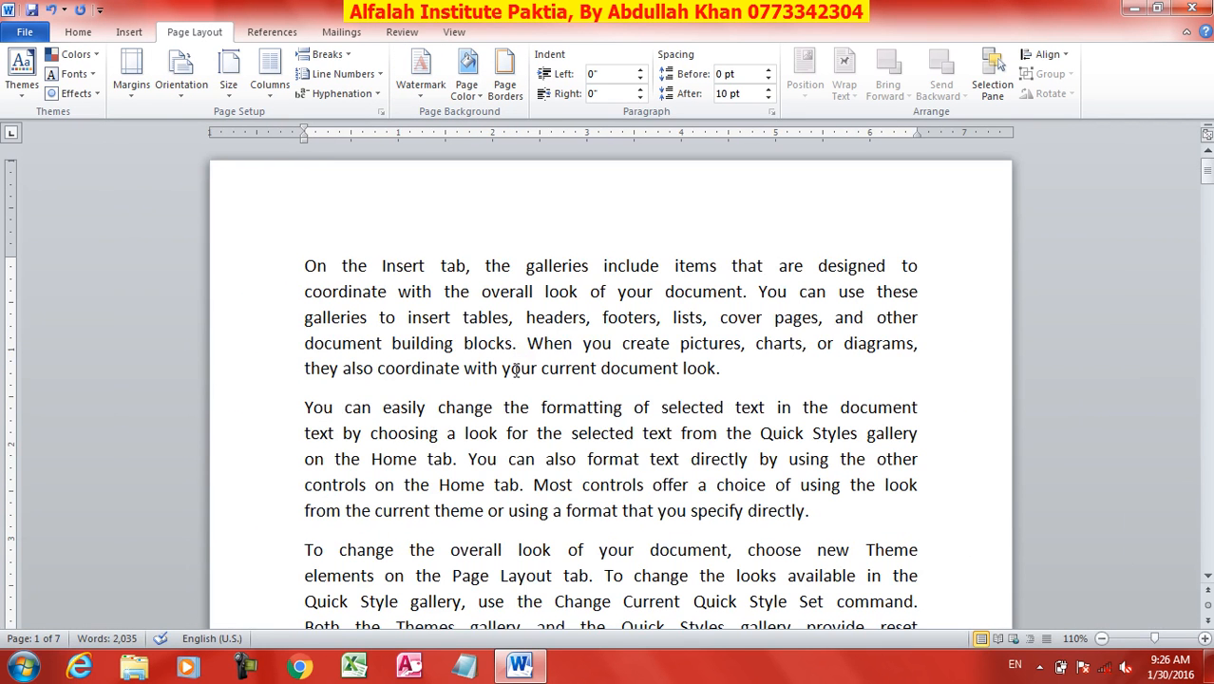
click(421, 82)
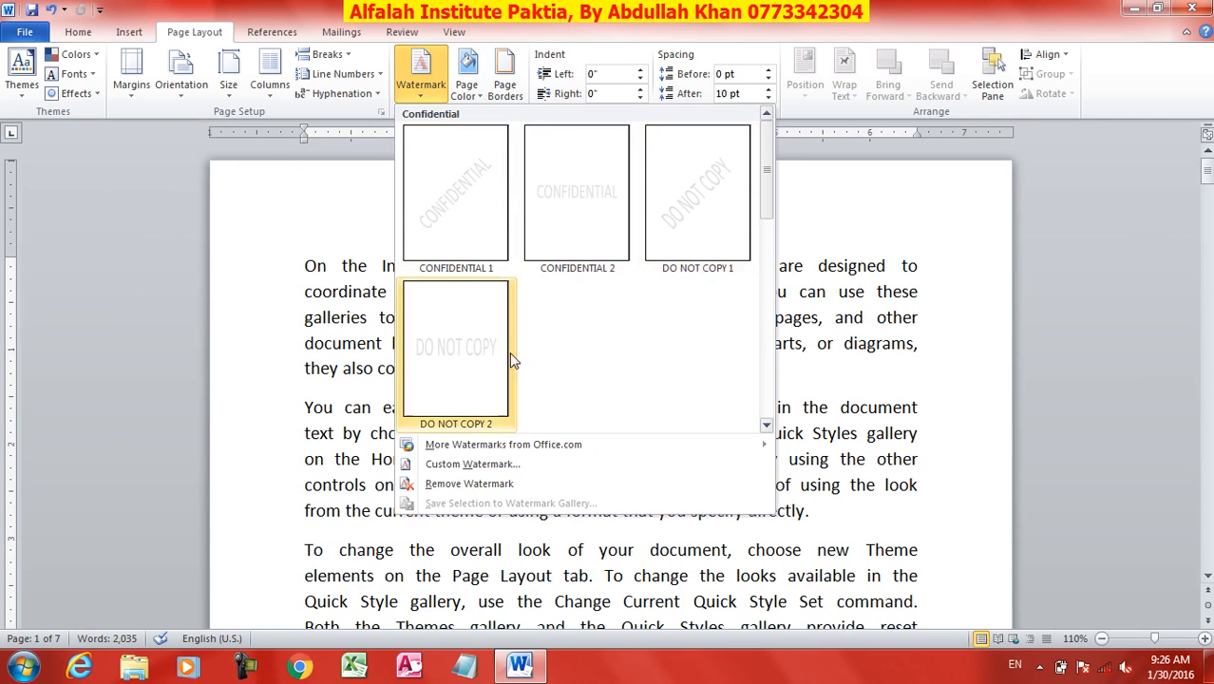
scroll(589, 323, down, 5)
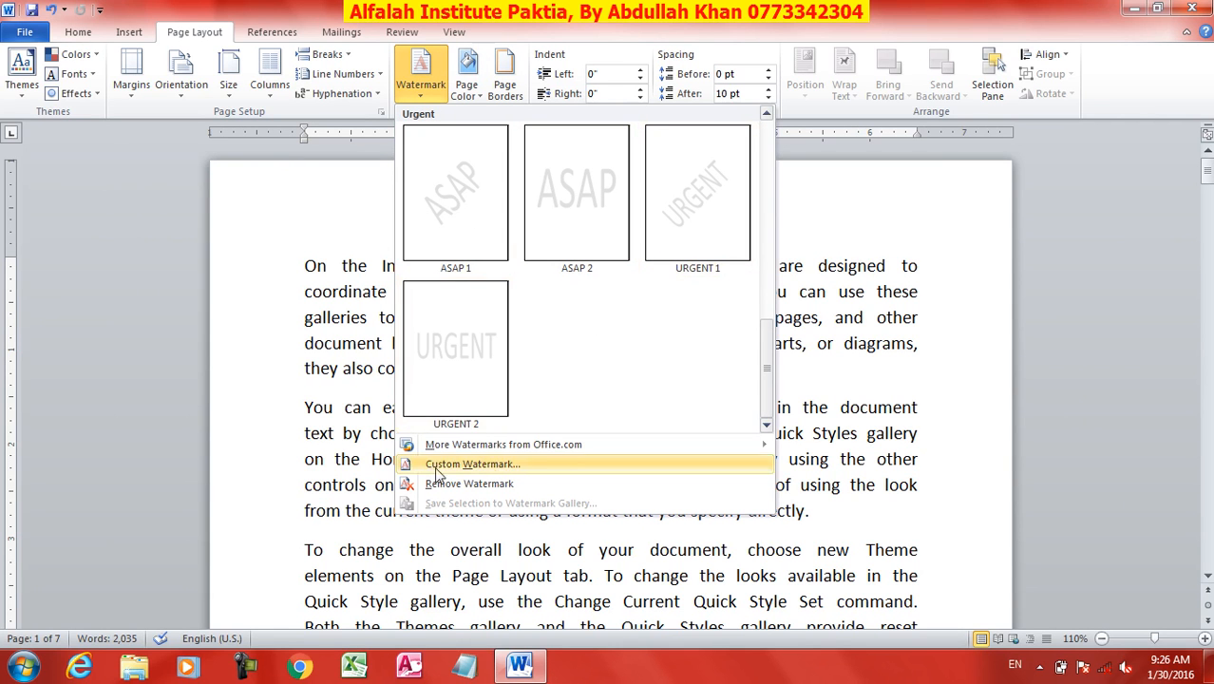
mouse_move(542, 448)
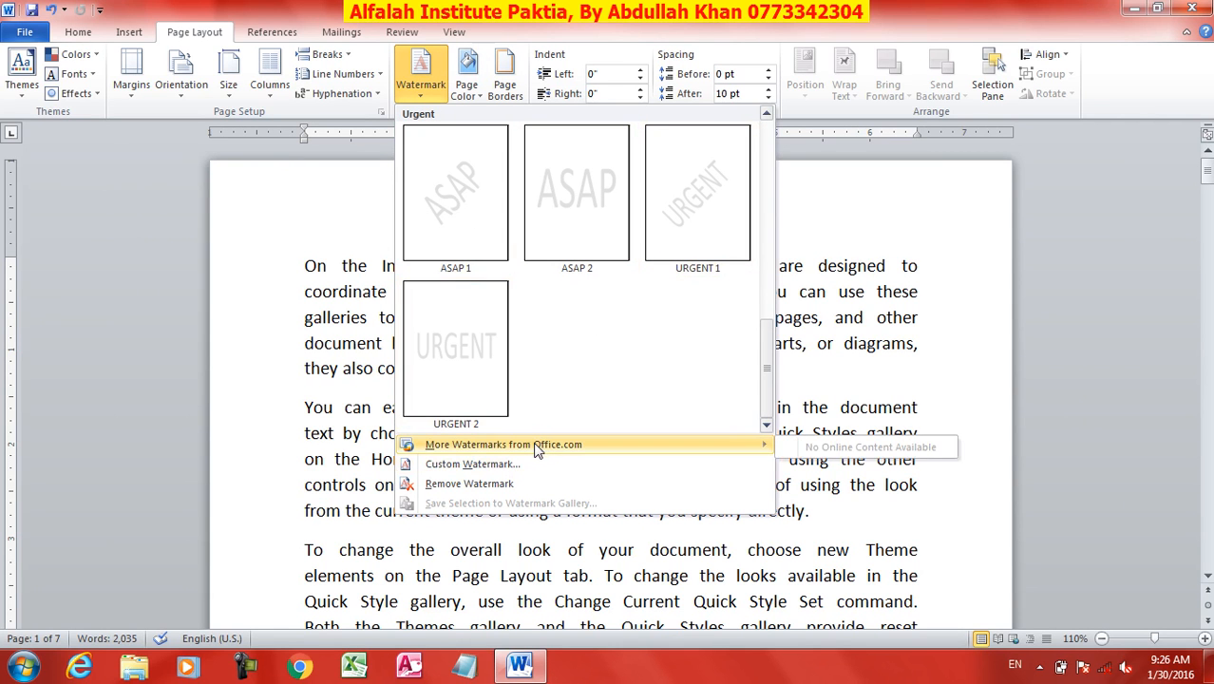
click(703, 201)
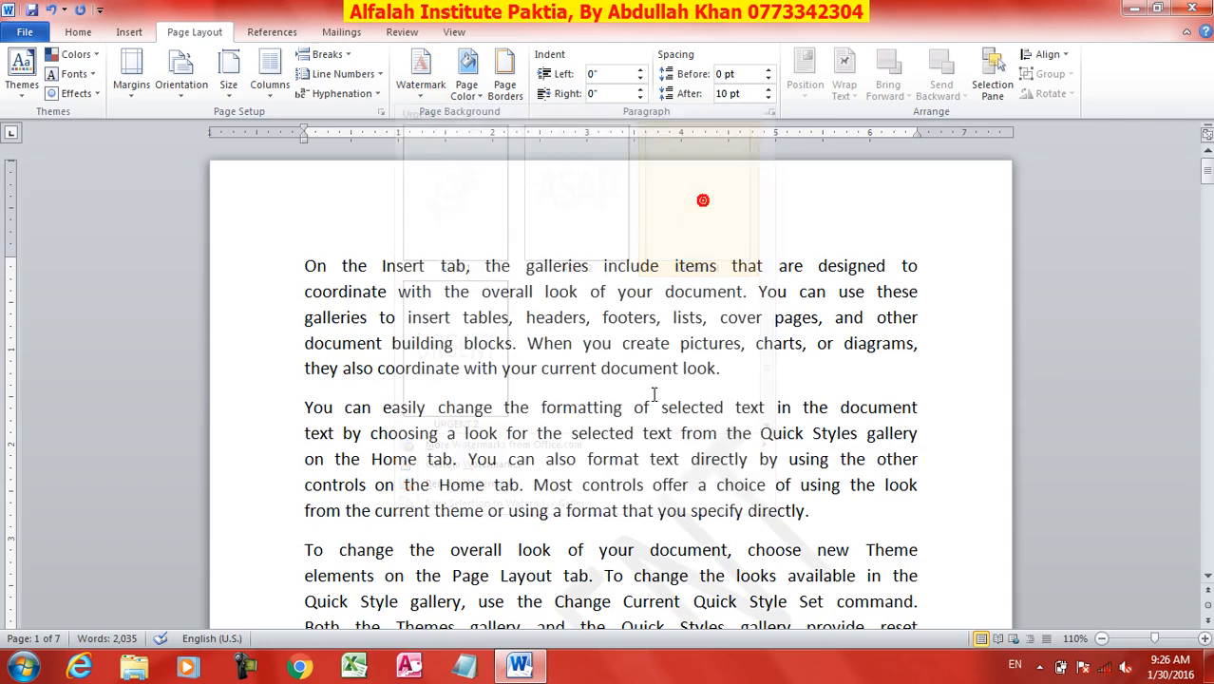
scroll(654, 393, down, 5)
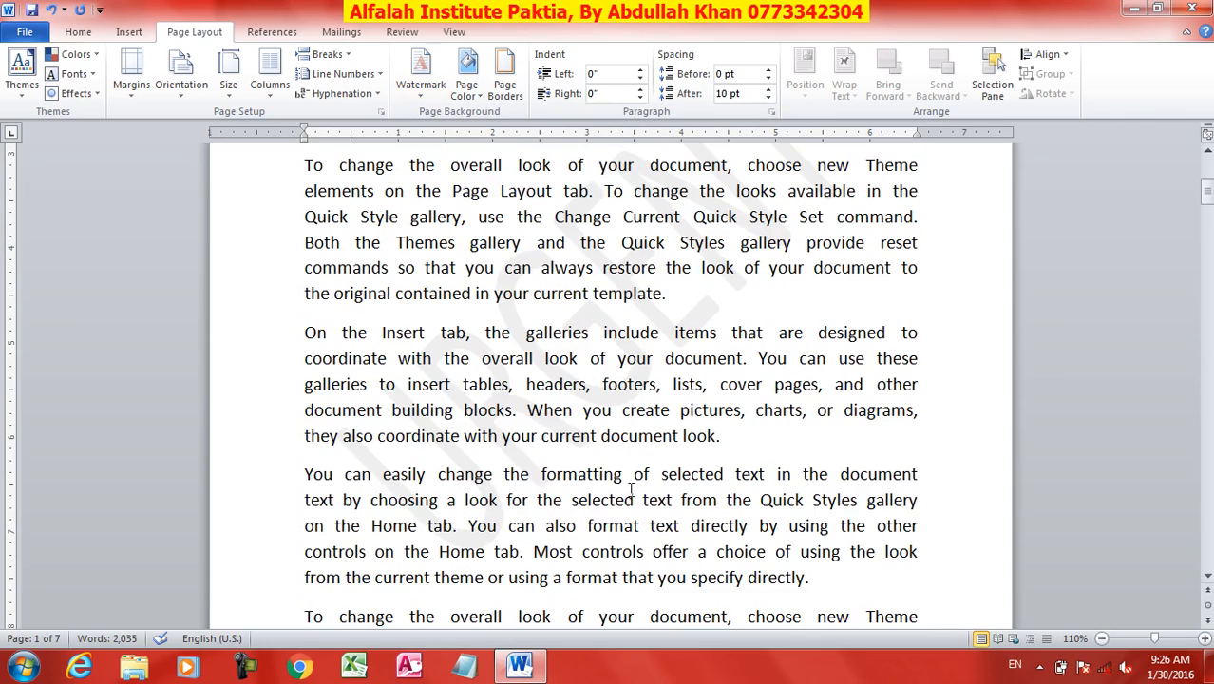
scroll(628, 473, down, 2)
scroll(629, 473, up, 3)
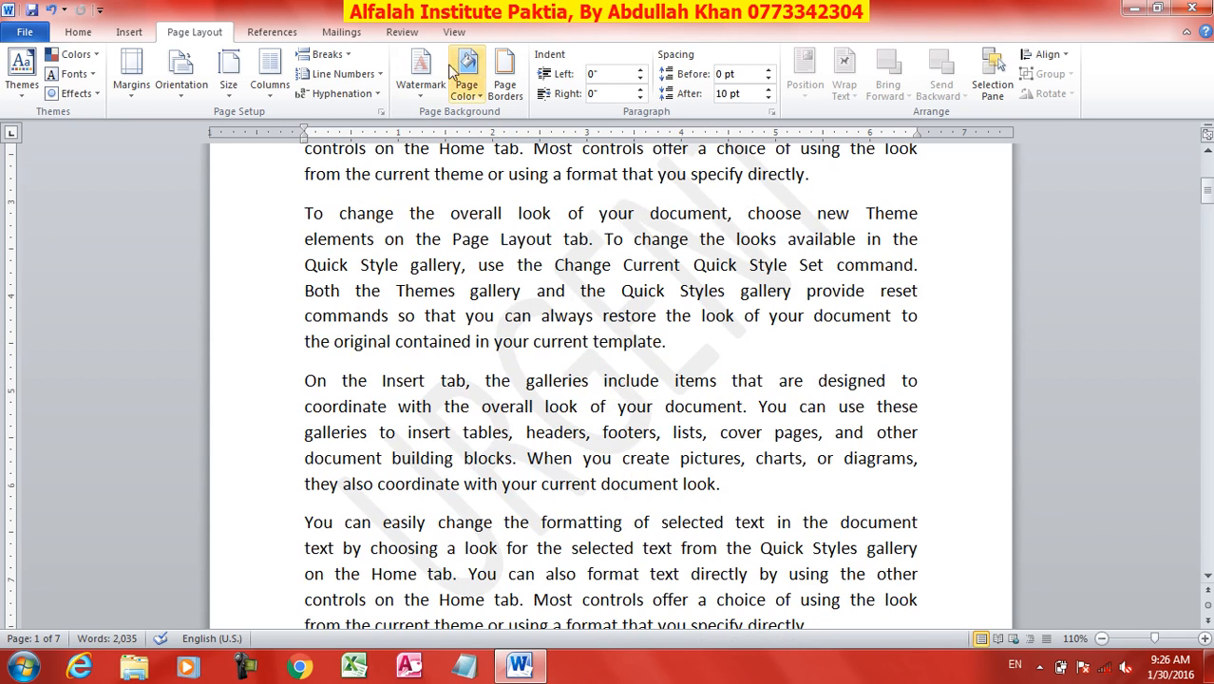
click(421, 78)
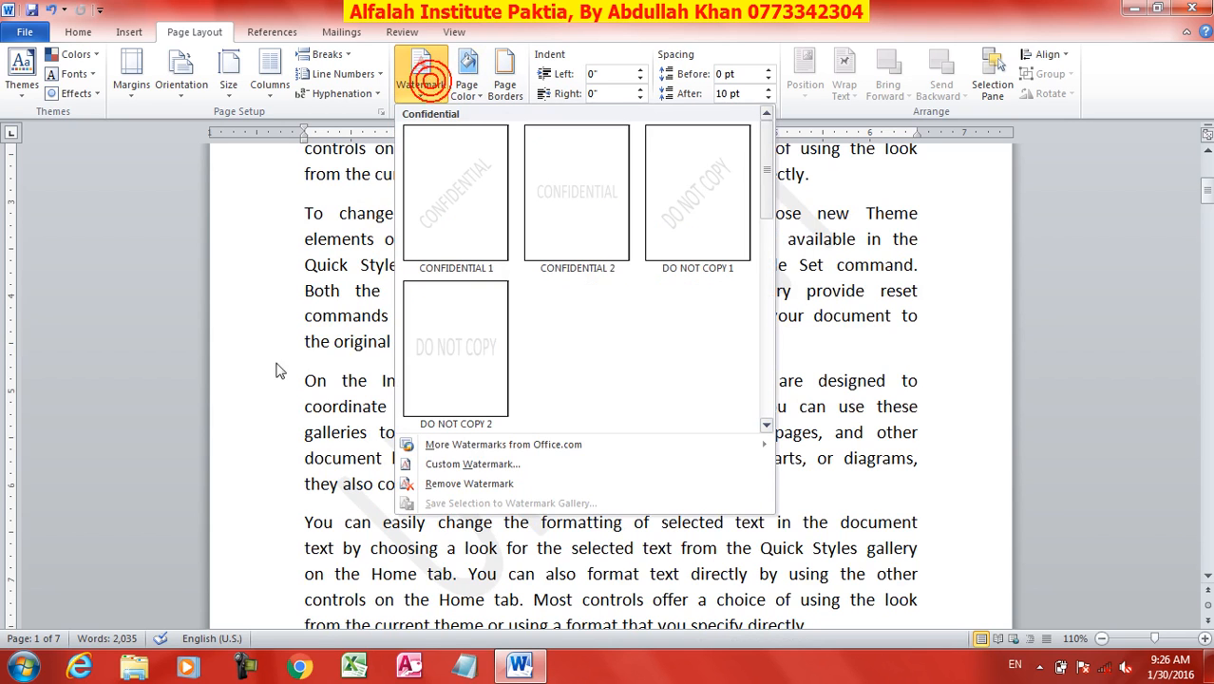
click(469, 483)
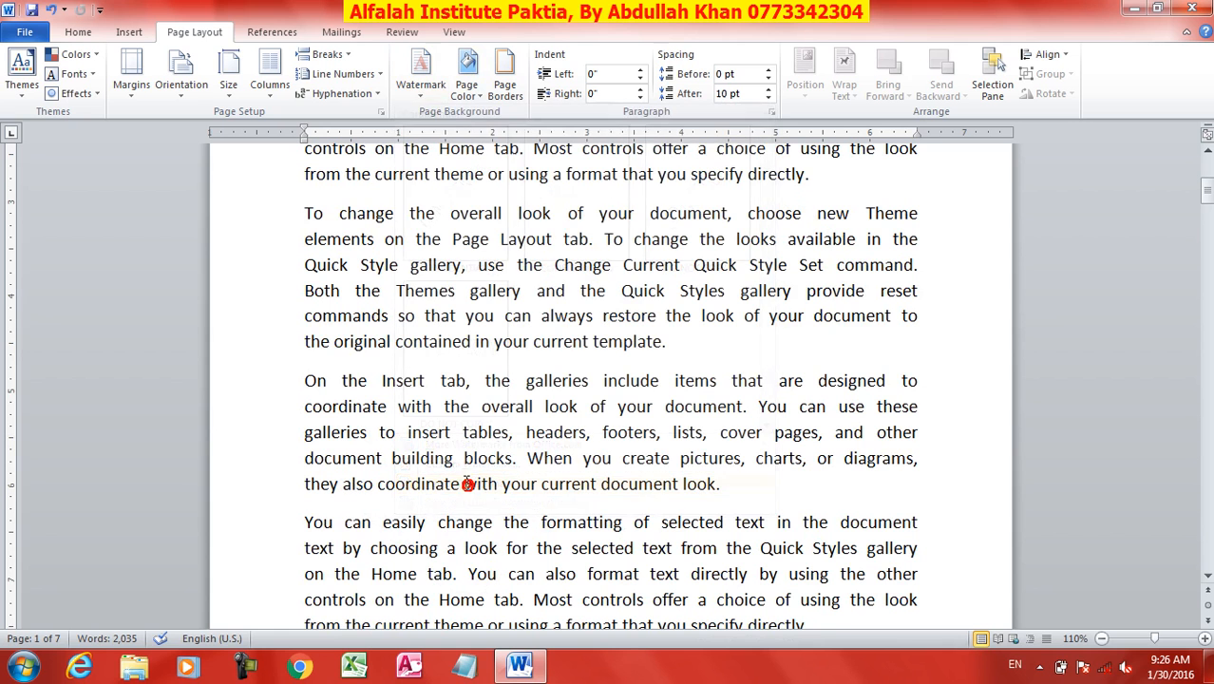
Apply the picture desktop.png as a custom watermark with Auto scale and Washout enabled.
click(420, 89)
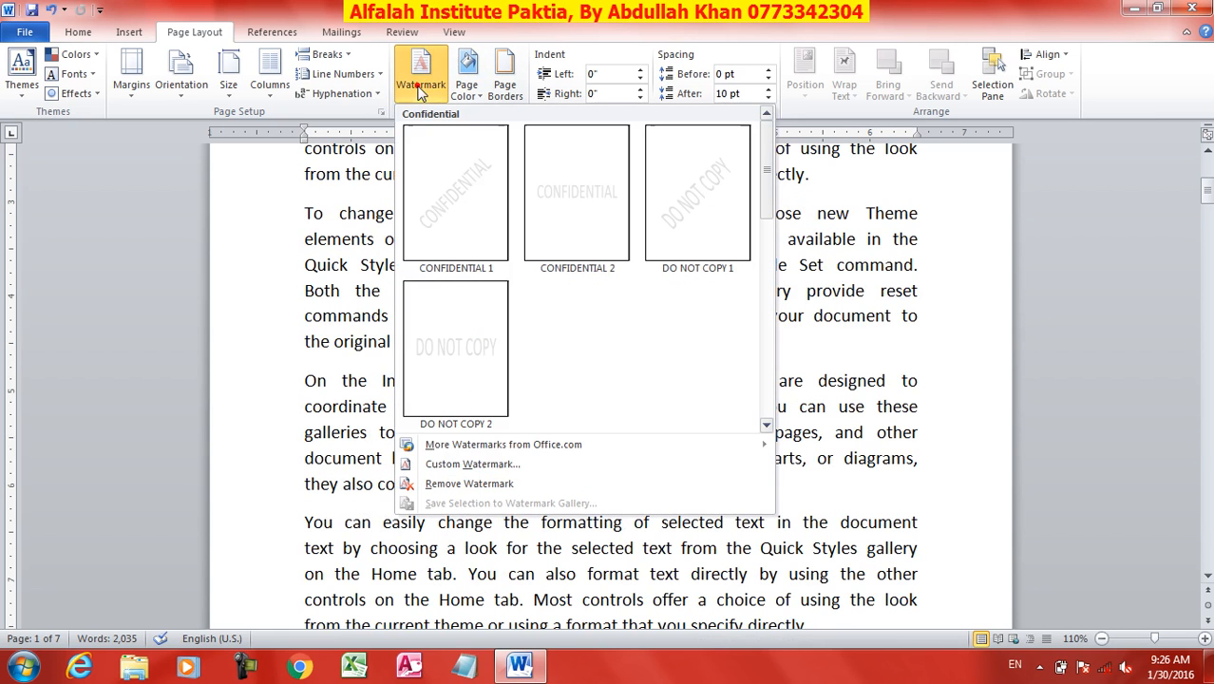
click(485, 466)
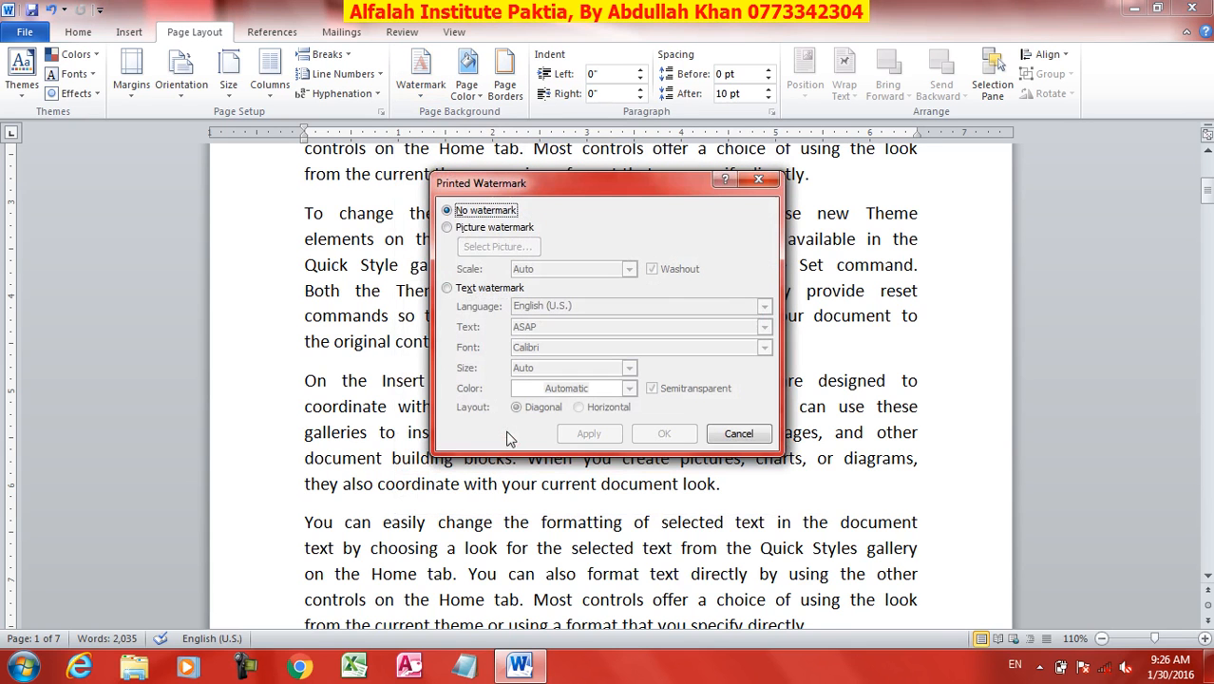
click(476, 235)
click(498, 246)
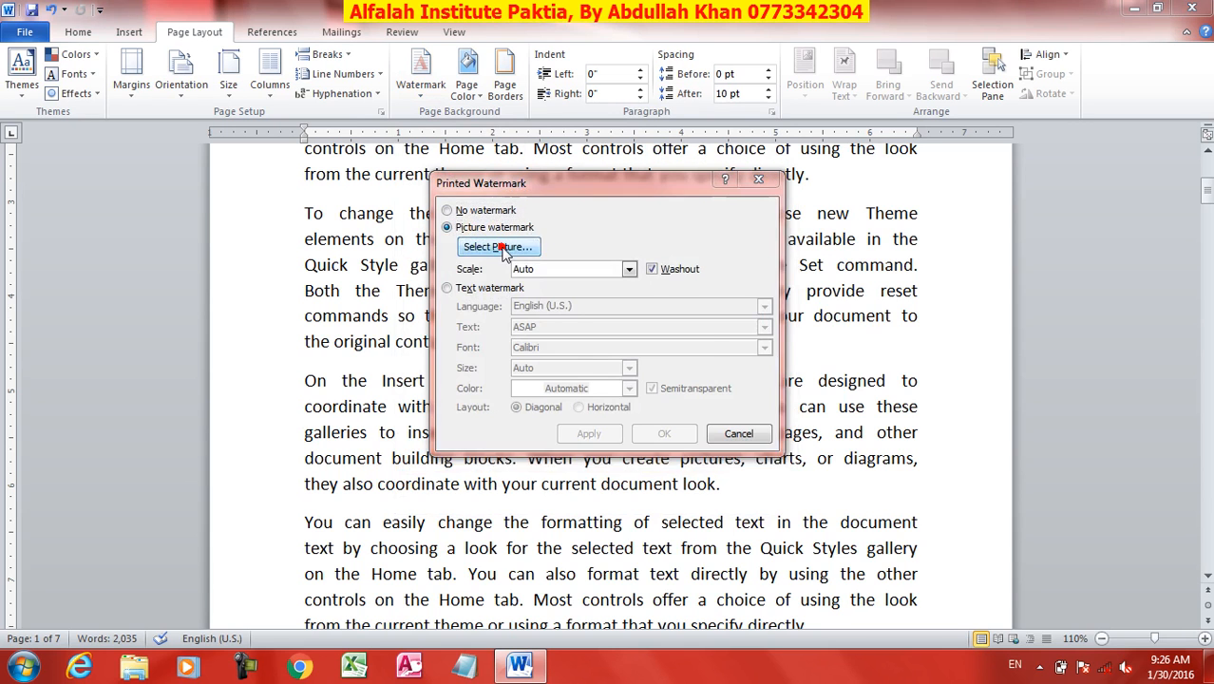
double_click(665, 399)
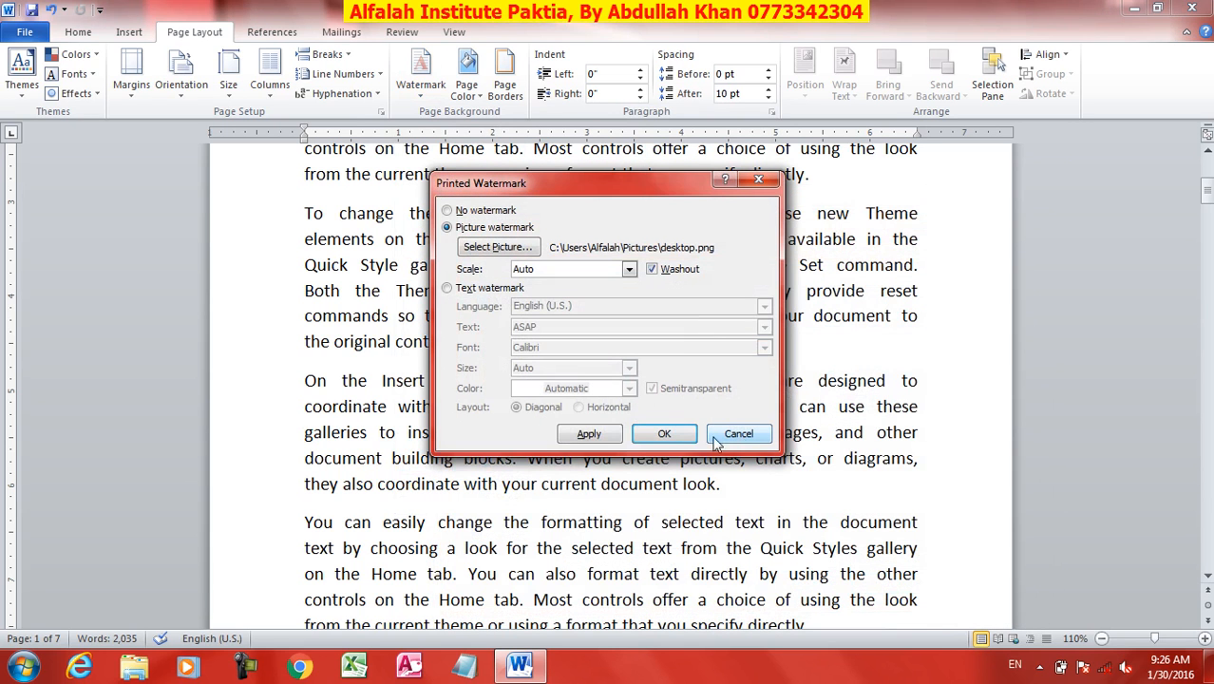
click(586, 437)
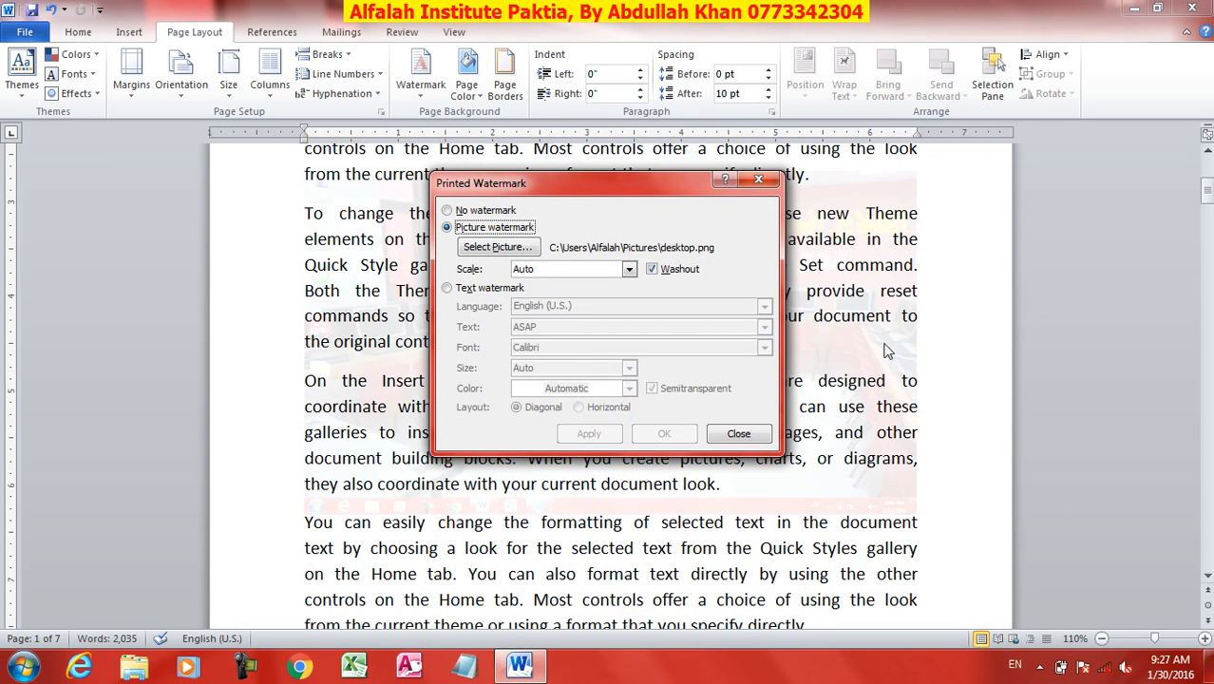
Try the picture watermark without Washout, leaving the scale at Auto, and remove it with the No watermark option.
click(653, 271)
click(588, 434)
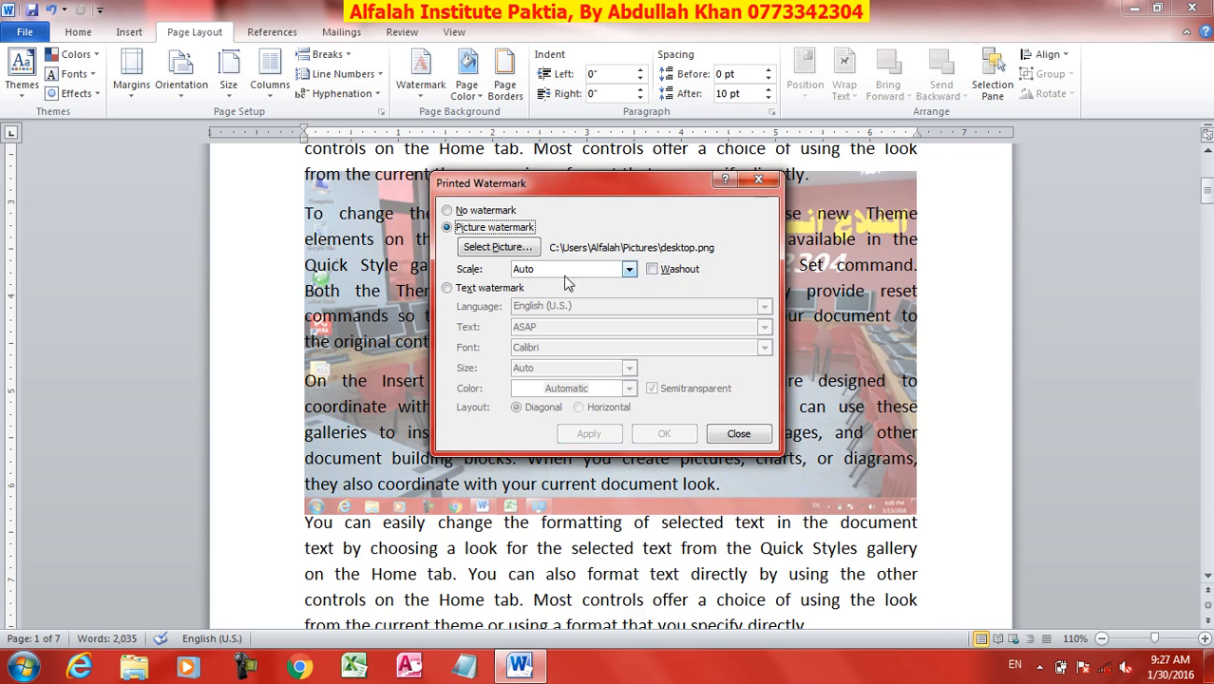
click(629, 269)
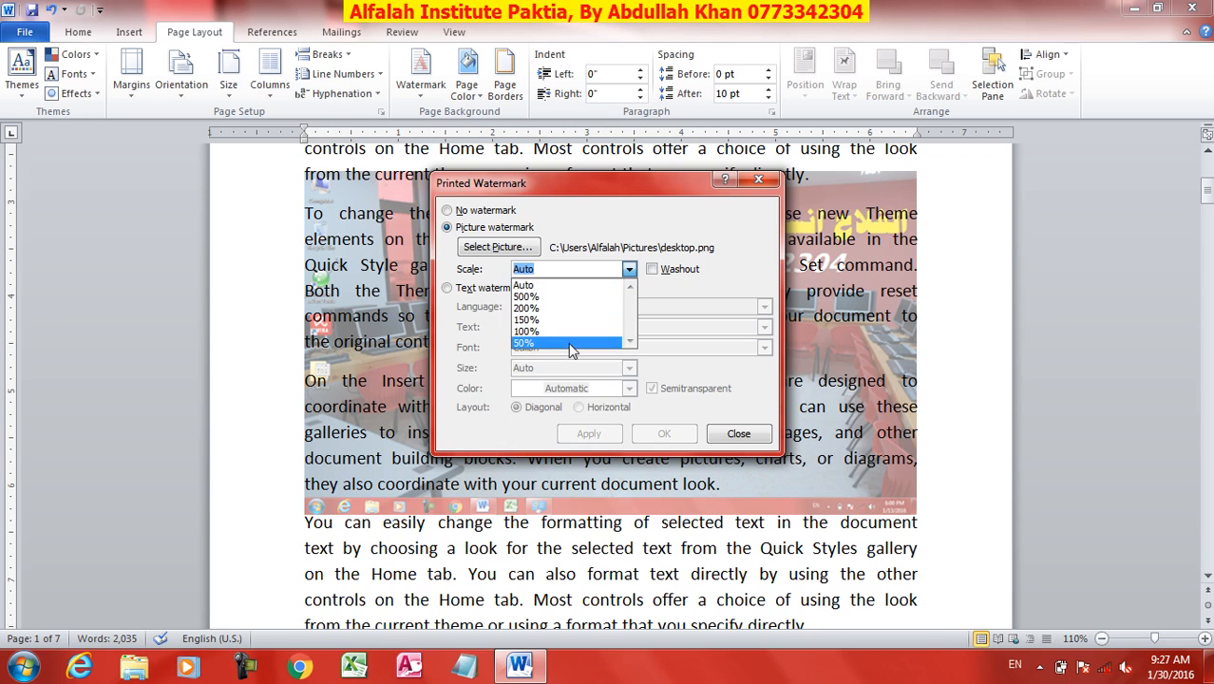
click(596, 242)
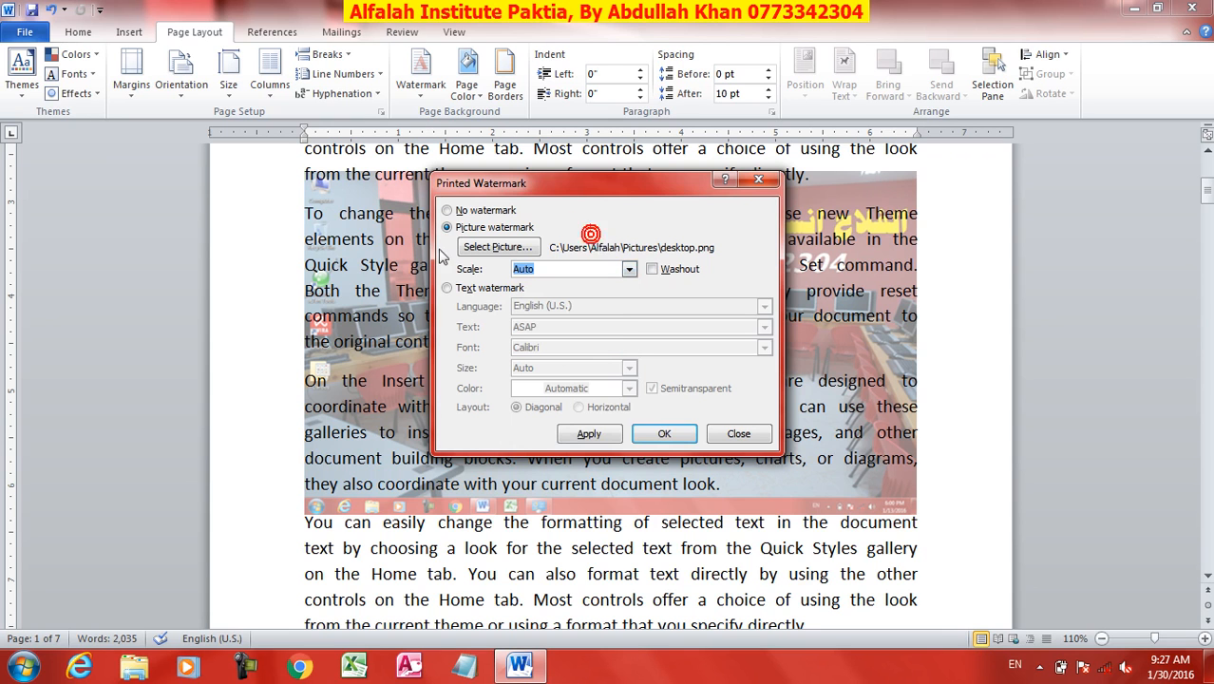
click(453, 210)
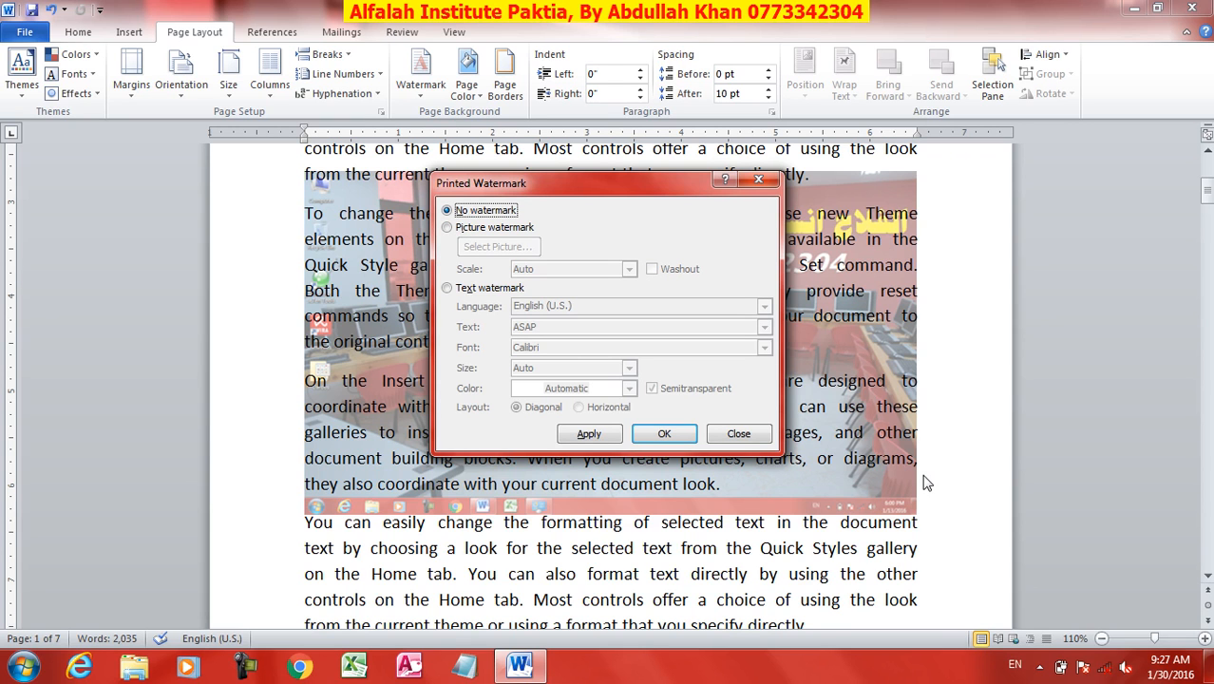
click(599, 440)
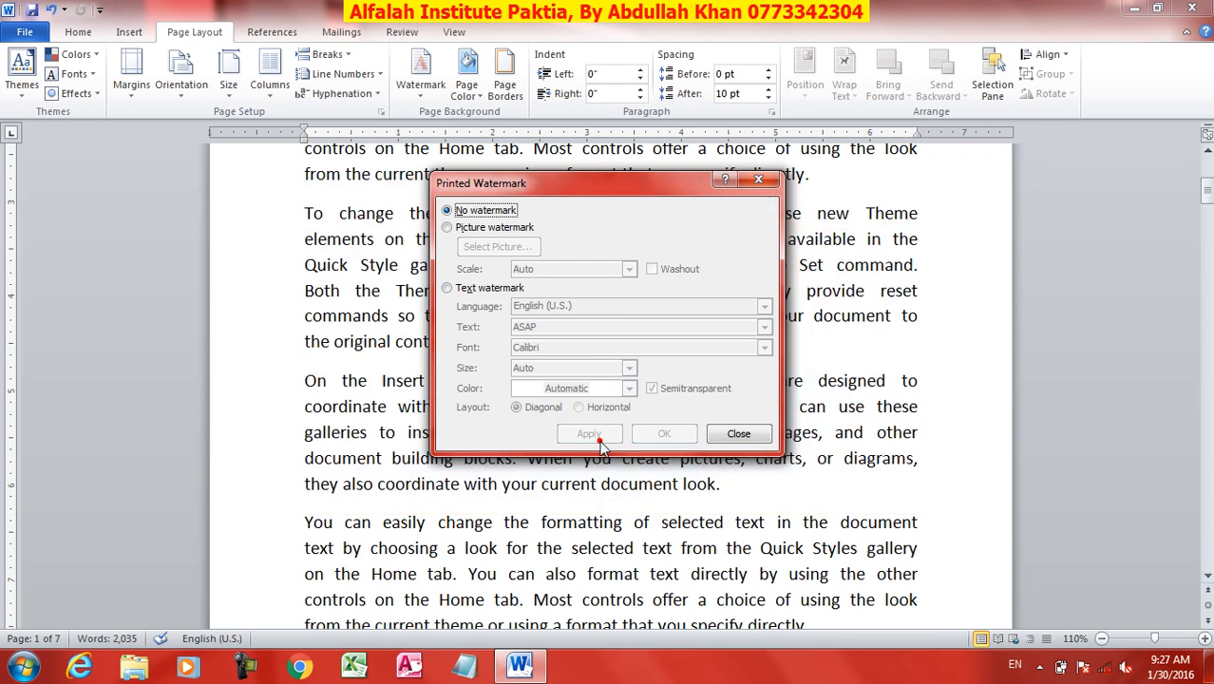
Apply a text watermark reading ORIGINAL in red Calibri, Auto size, with the semitransparent diagonal layout.
click(485, 289)
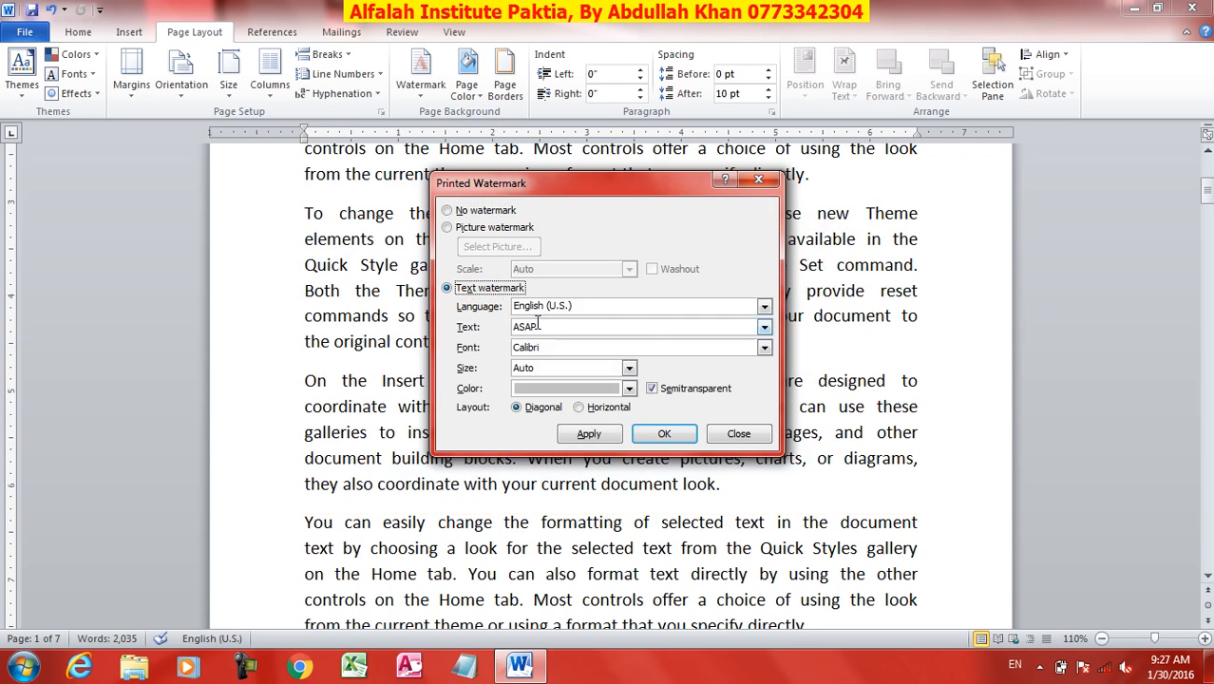
click(765, 326)
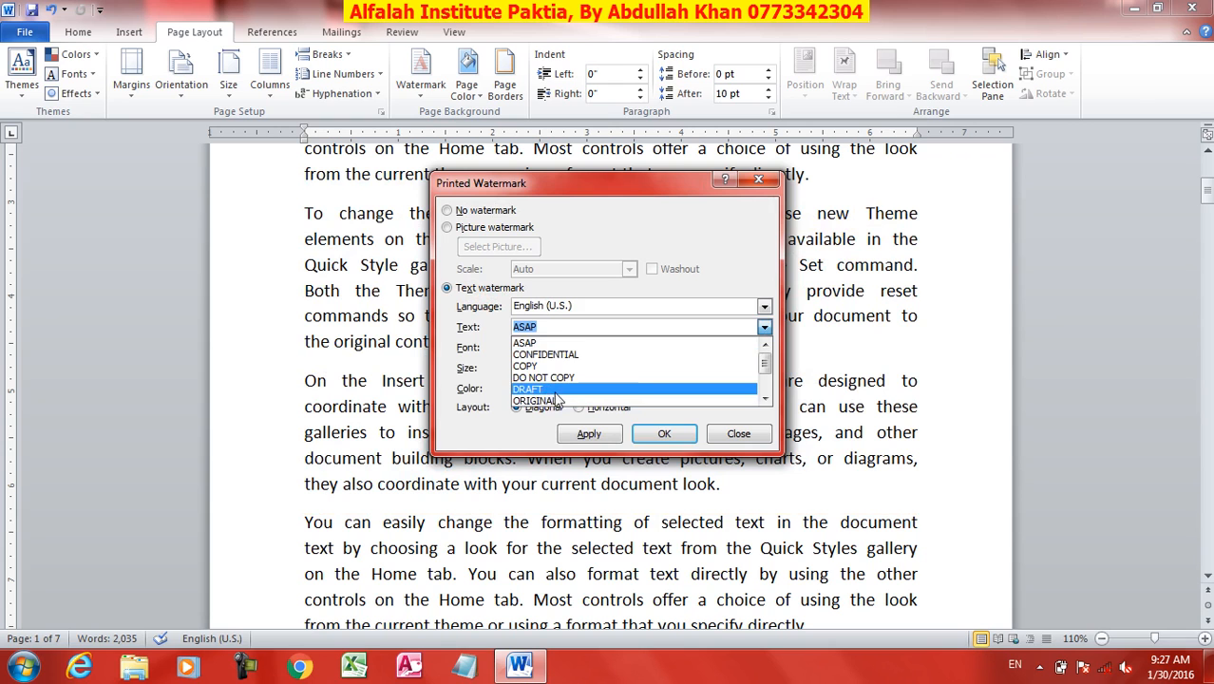
click(550, 399)
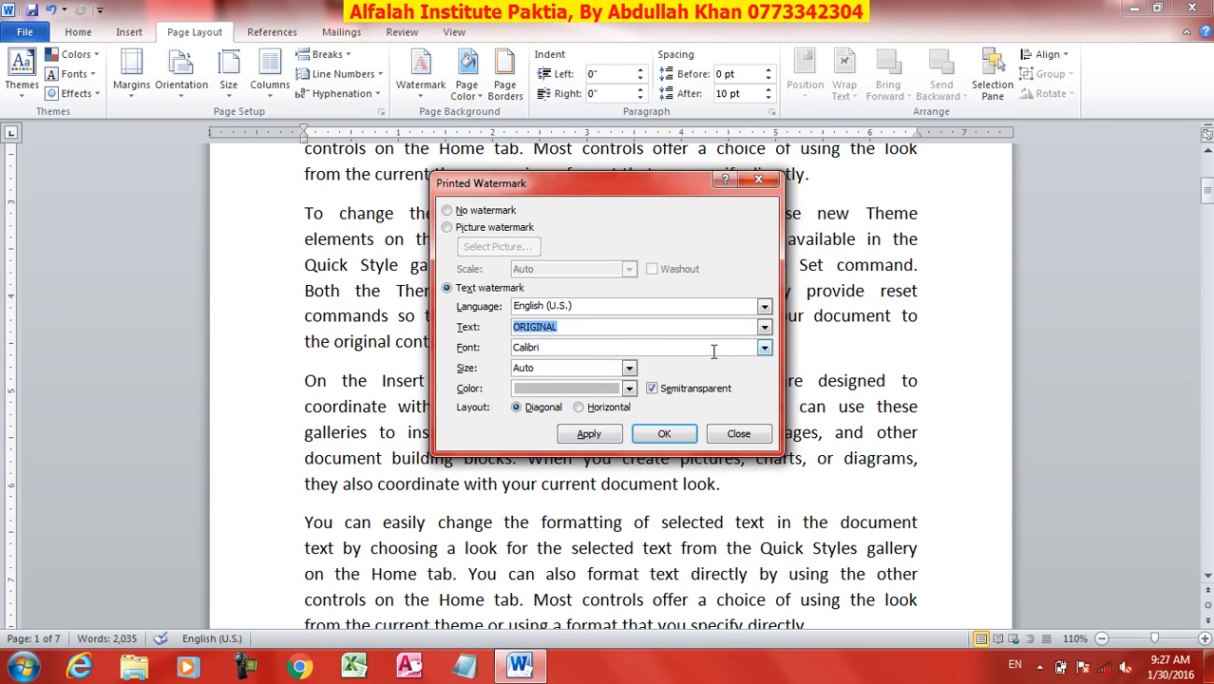
click(765, 350)
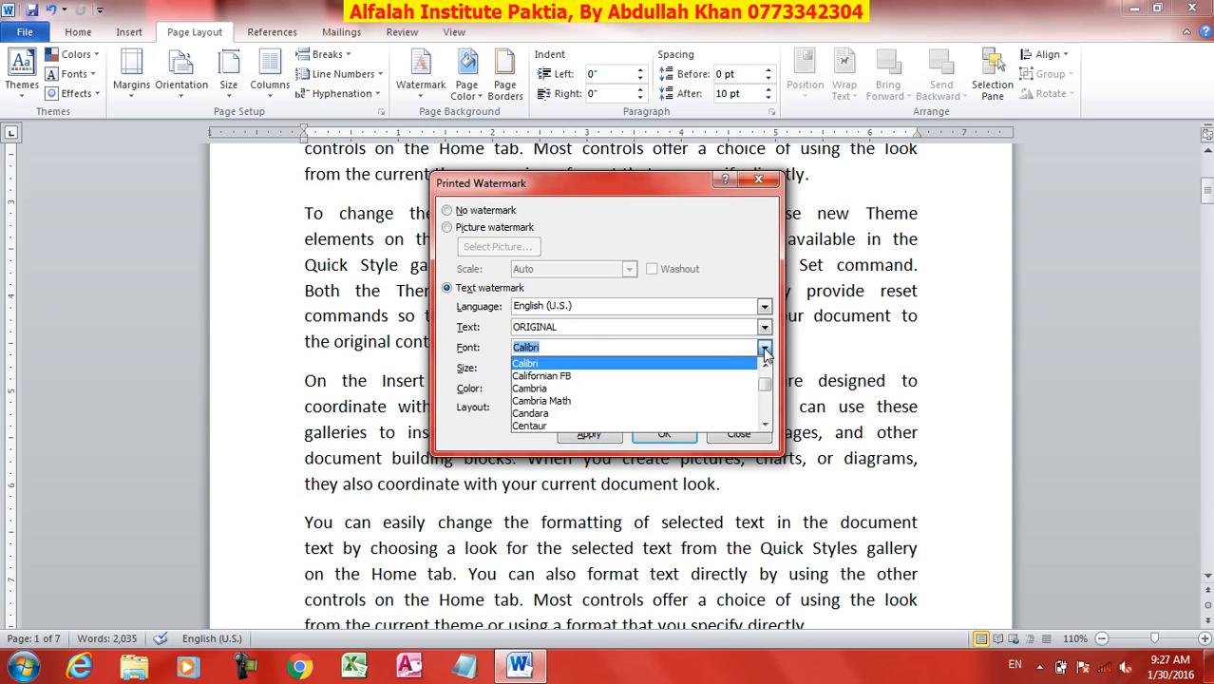
click(765, 350)
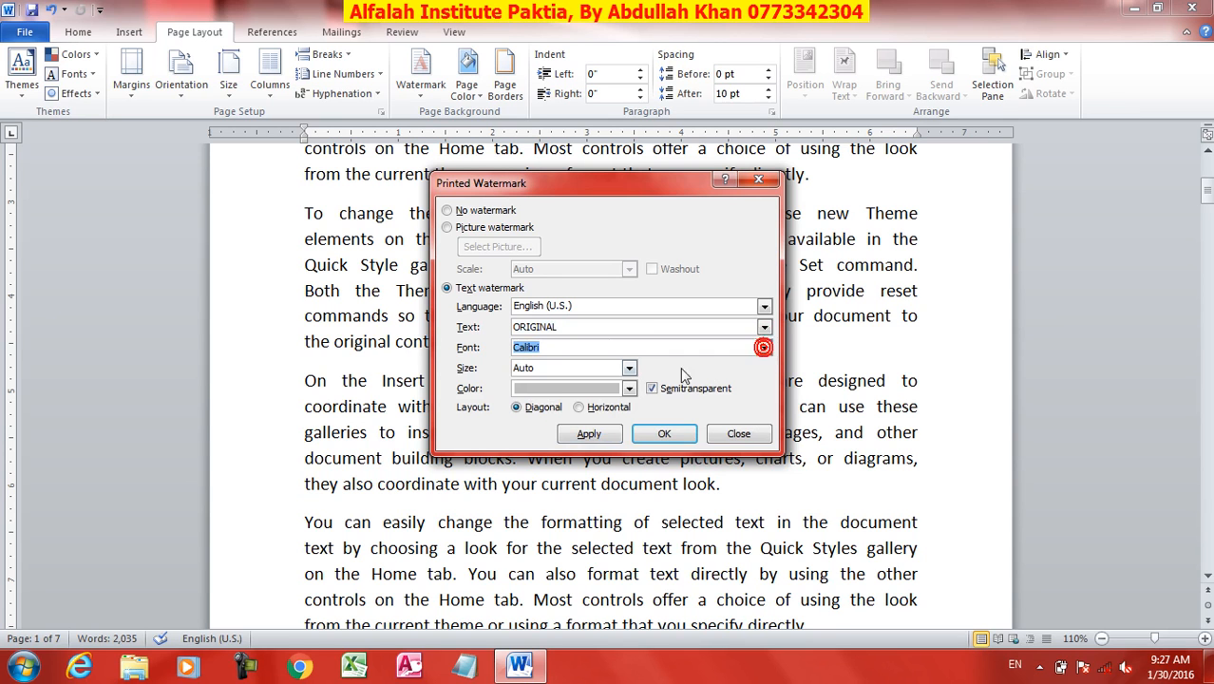
click(629, 369)
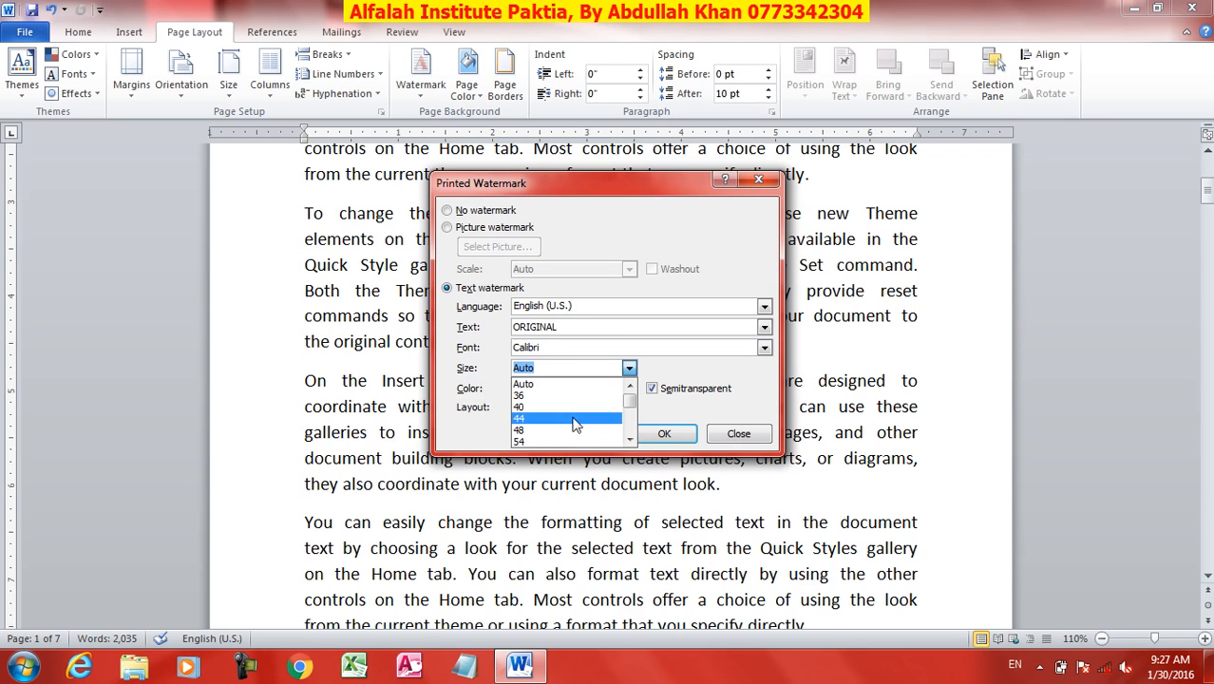
click(692, 374)
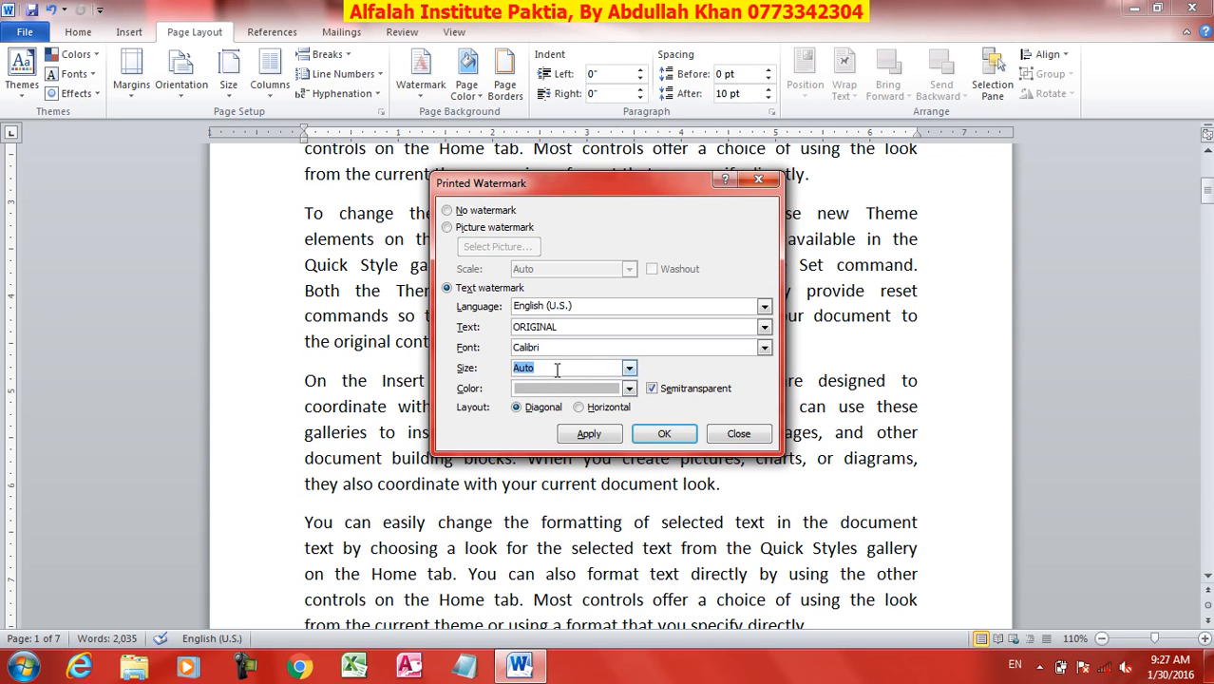
click(628, 390)
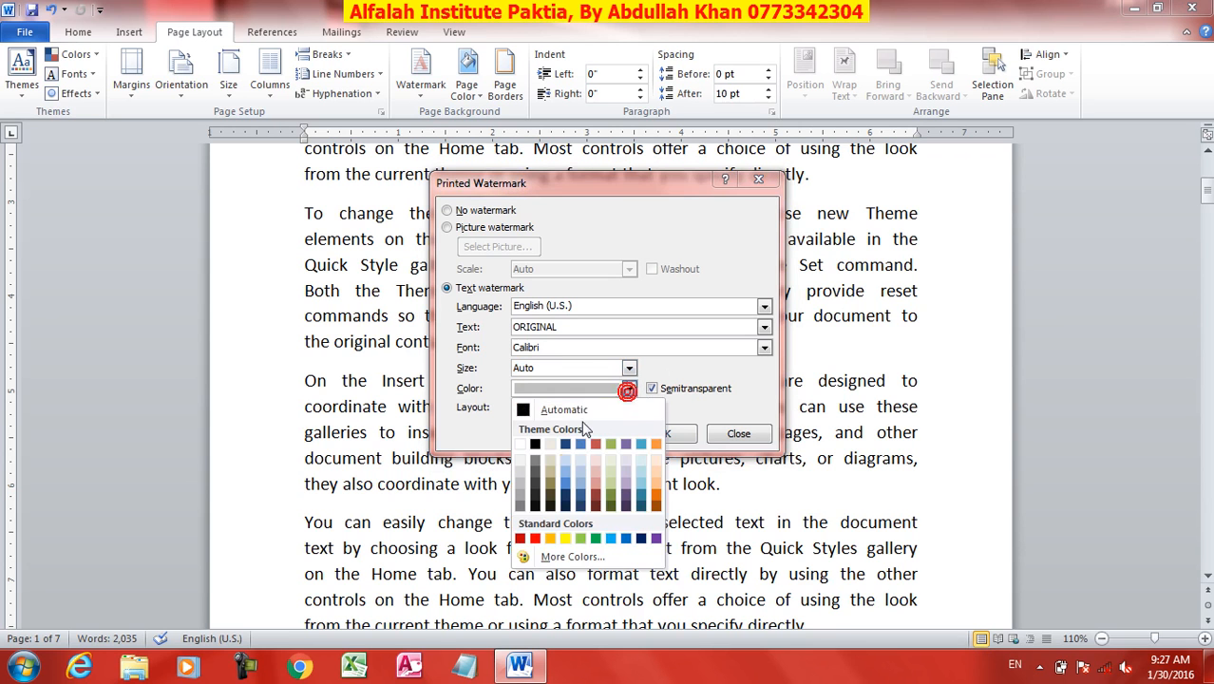
click(537, 534)
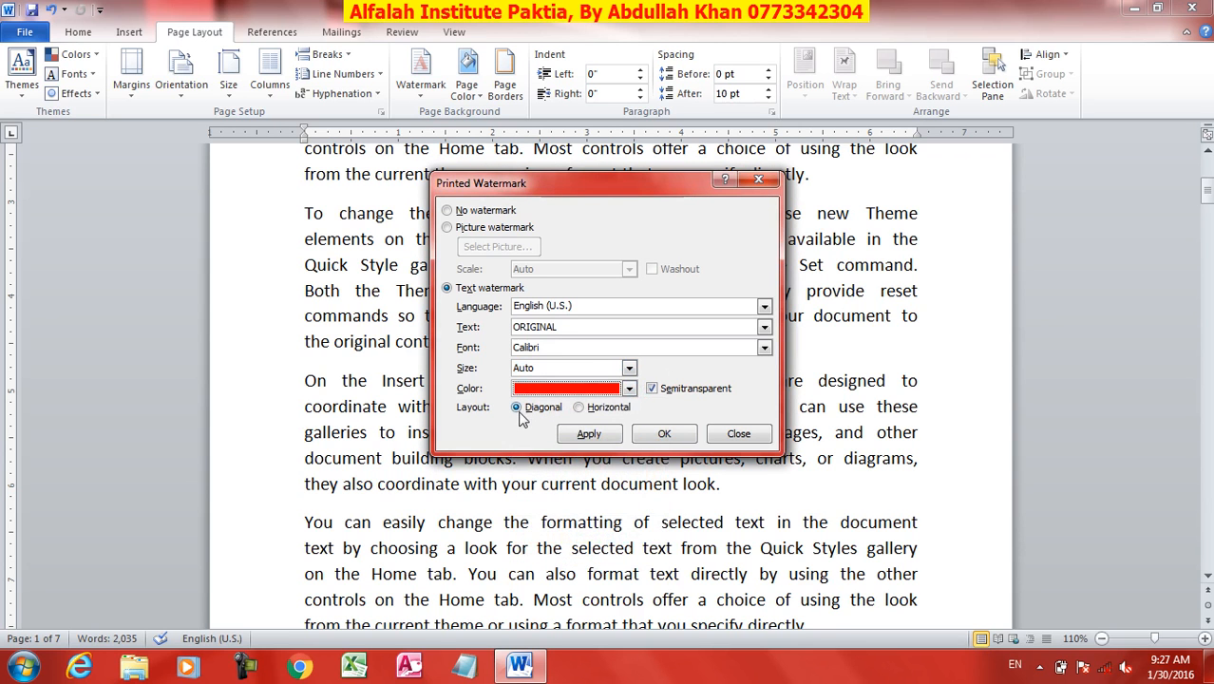
click(589, 434)
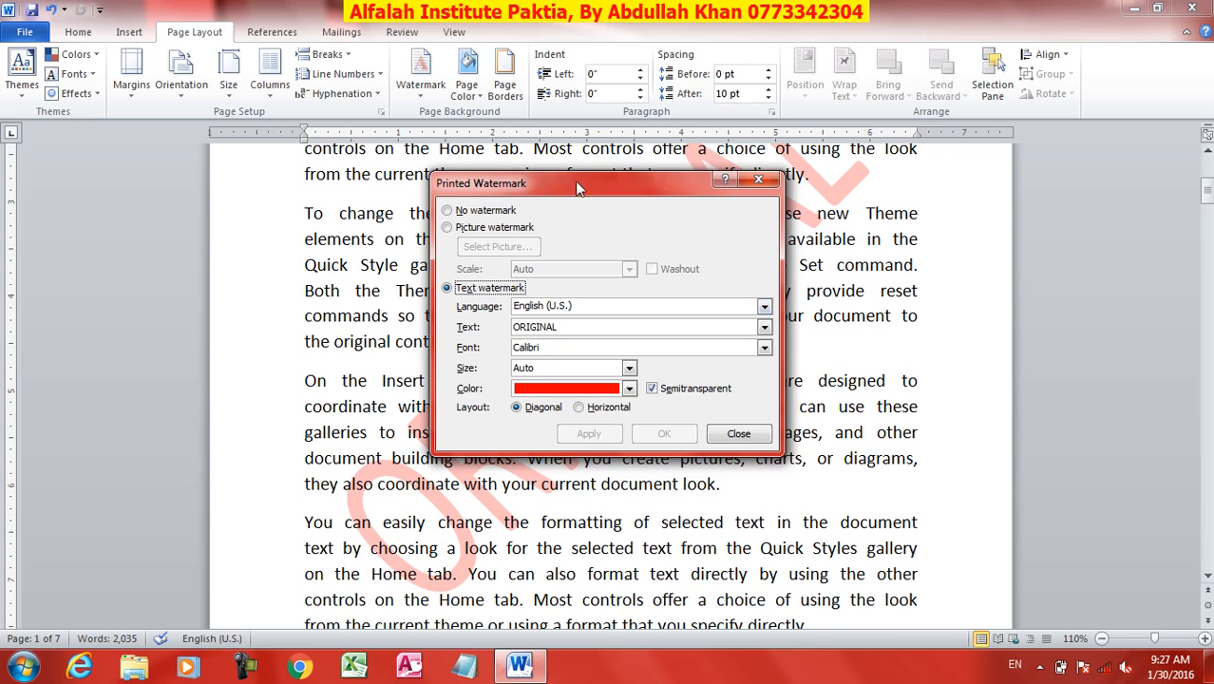
Move the watermark dialog aside to reveal the page and apply the ORIGINAL watermark without Semitransparent.
drag(574, 181, 846, 260)
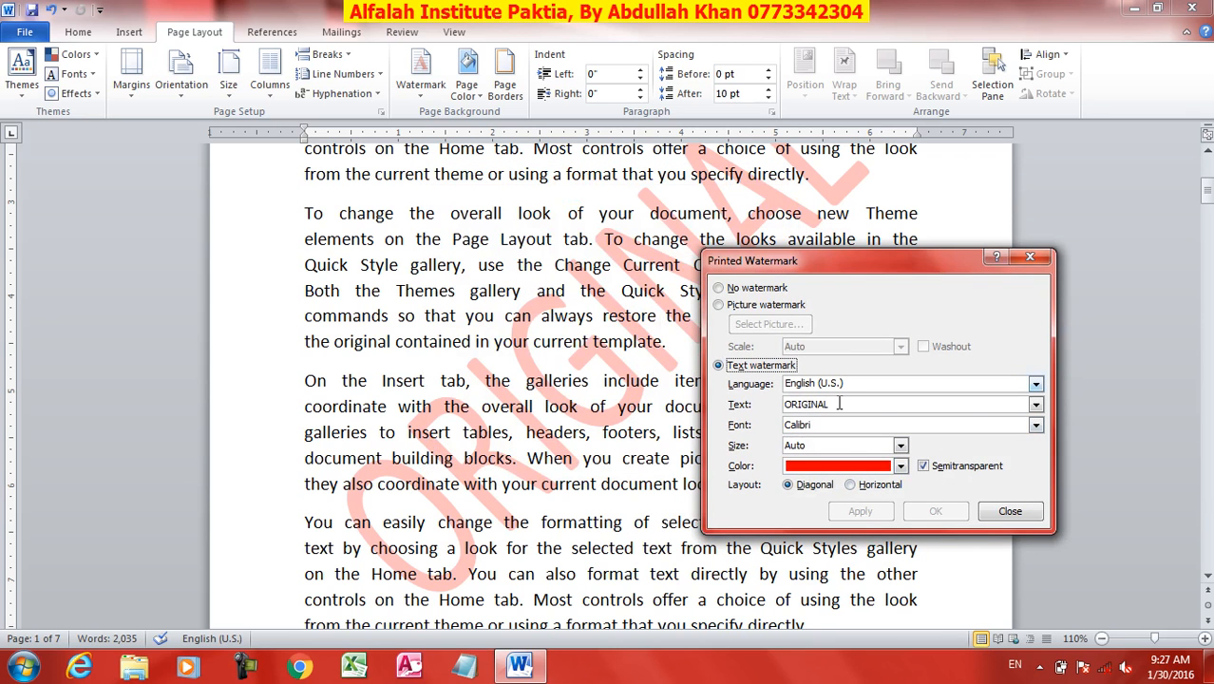
click(923, 465)
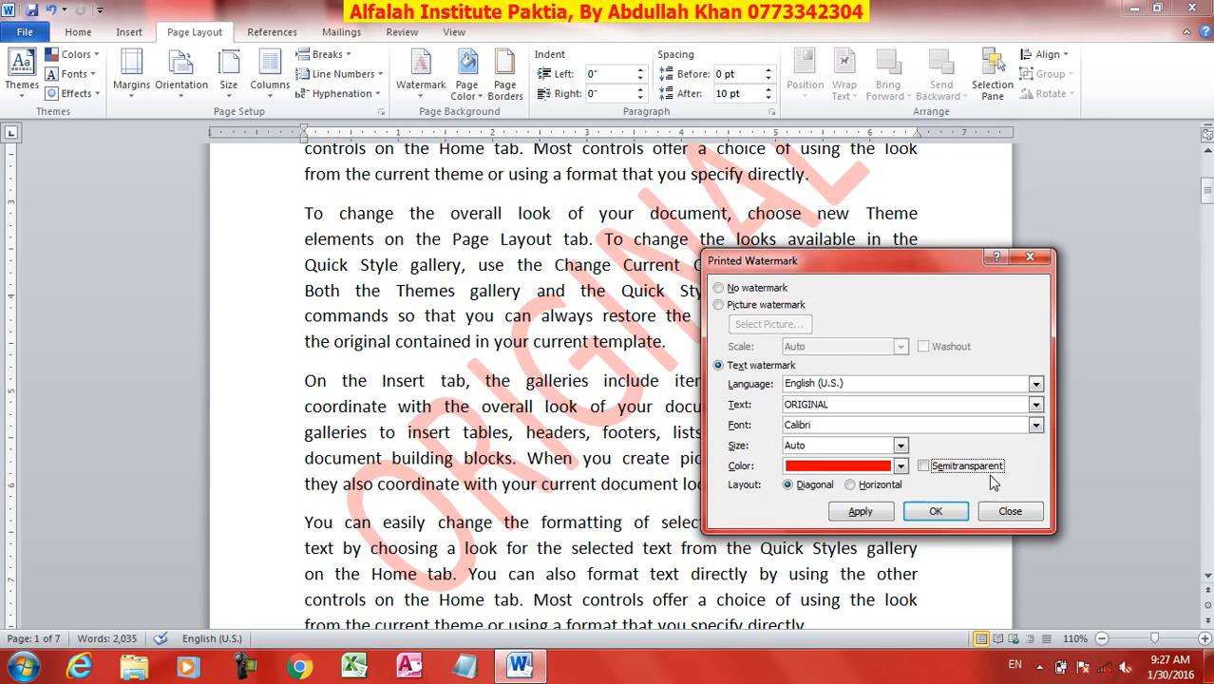
click(874, 513)
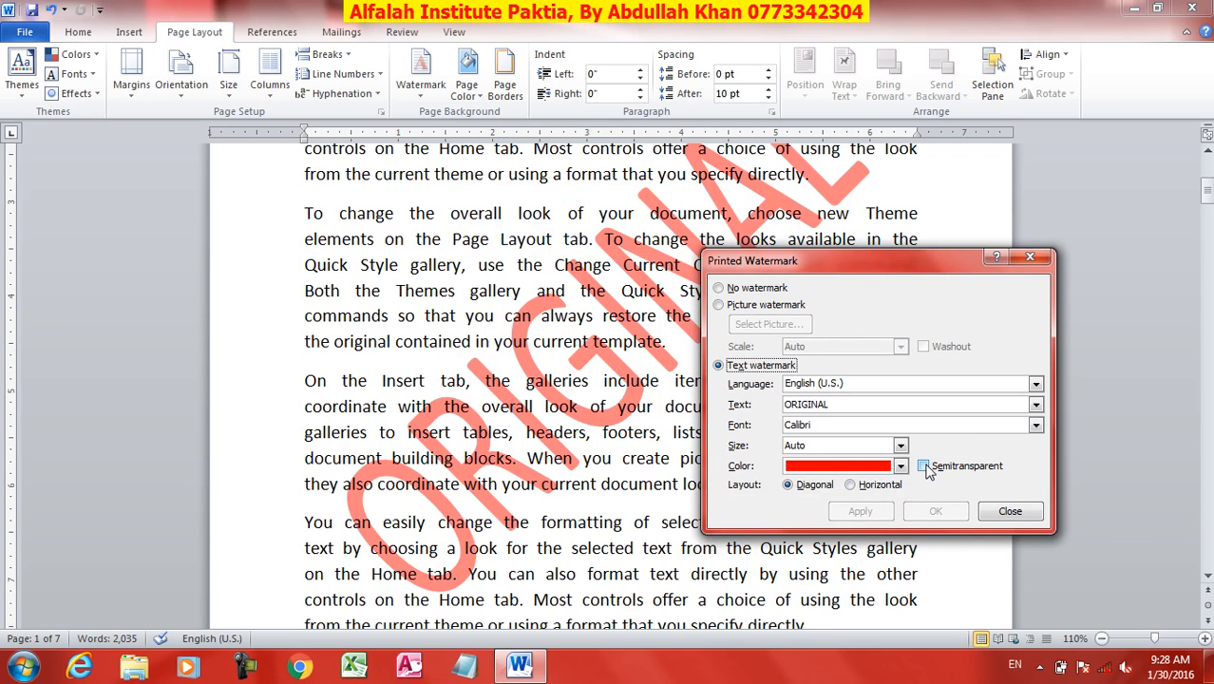
Try the Horizontal layout on the ORIGINAL watermark and return it to Diagonal.
click(850, 485)
click(860, 511)
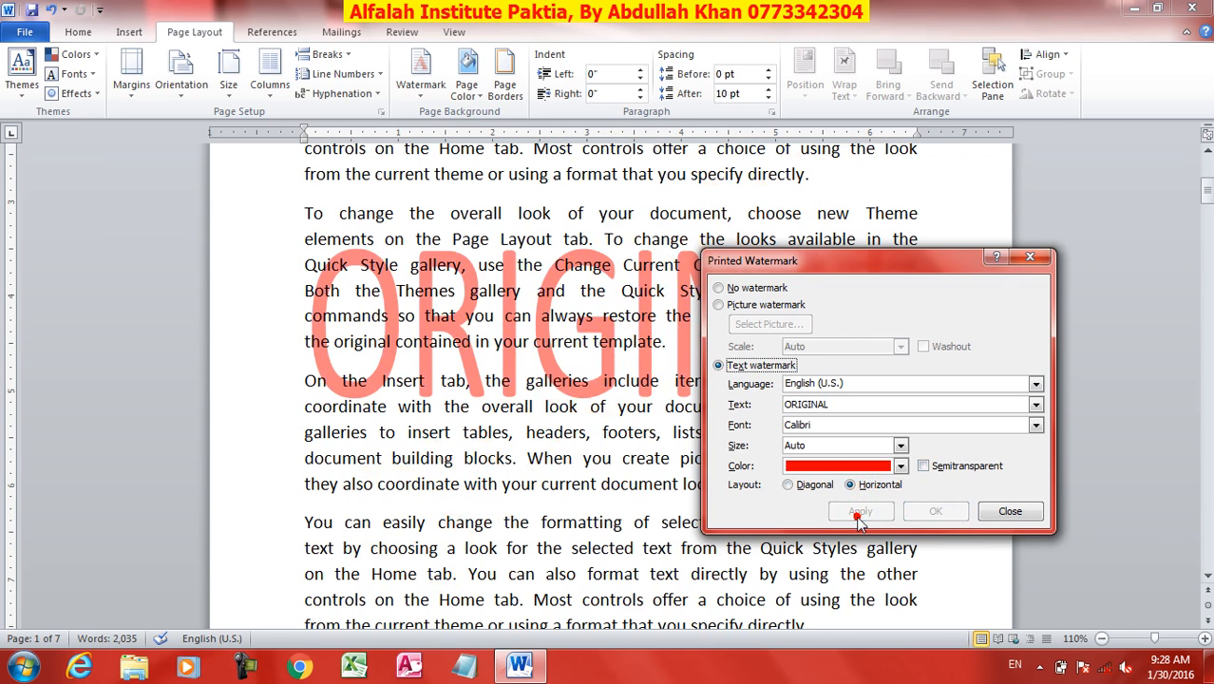
click(787, 484)
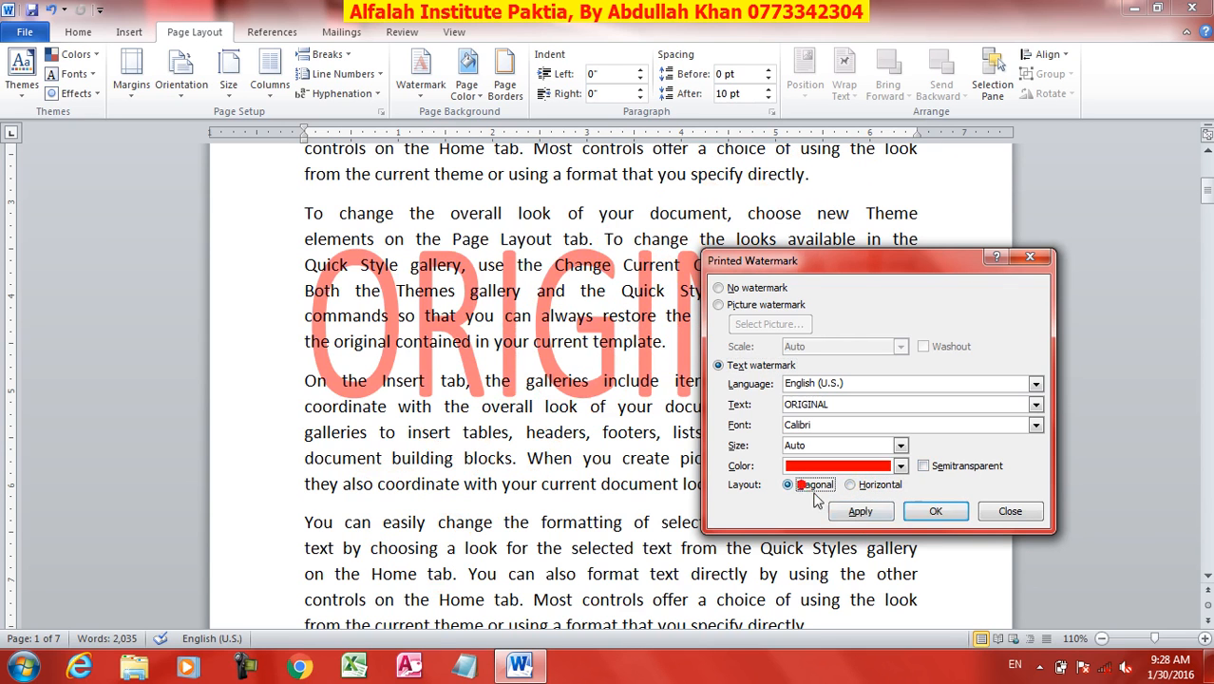
click(859, 511)
Try the ORIGINAL watermark at size 105 and set its size back to Auto.
click(901, 446)
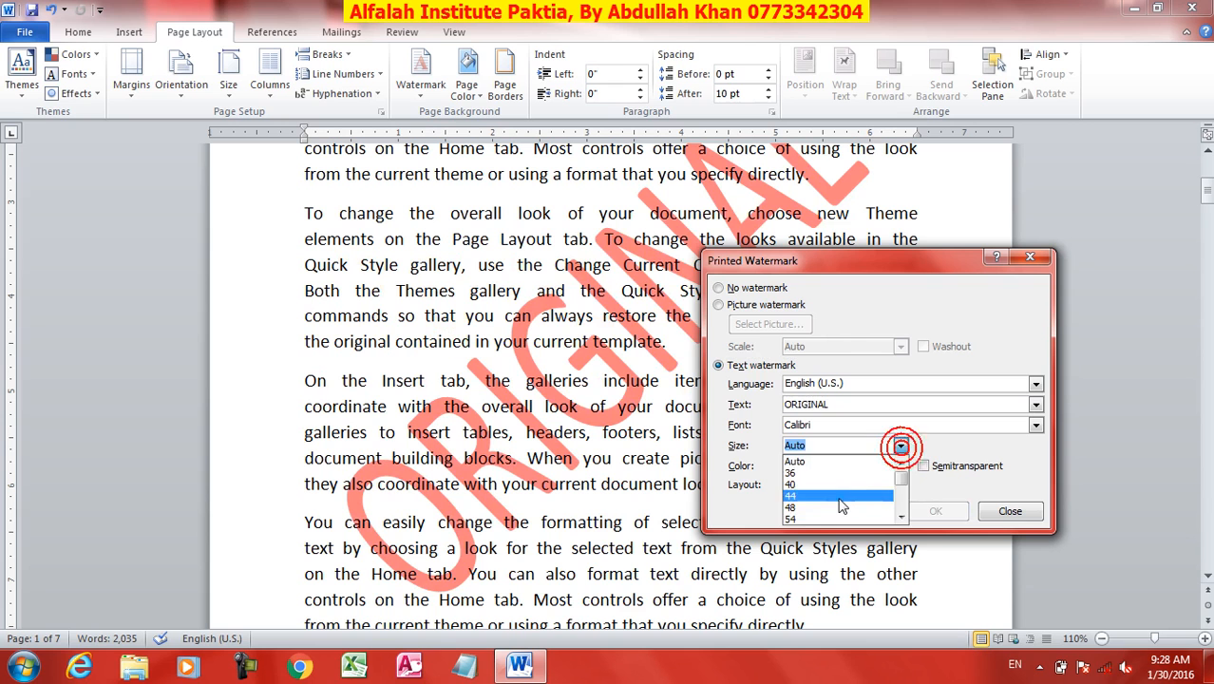
click(875, 502)
click(860, 513)
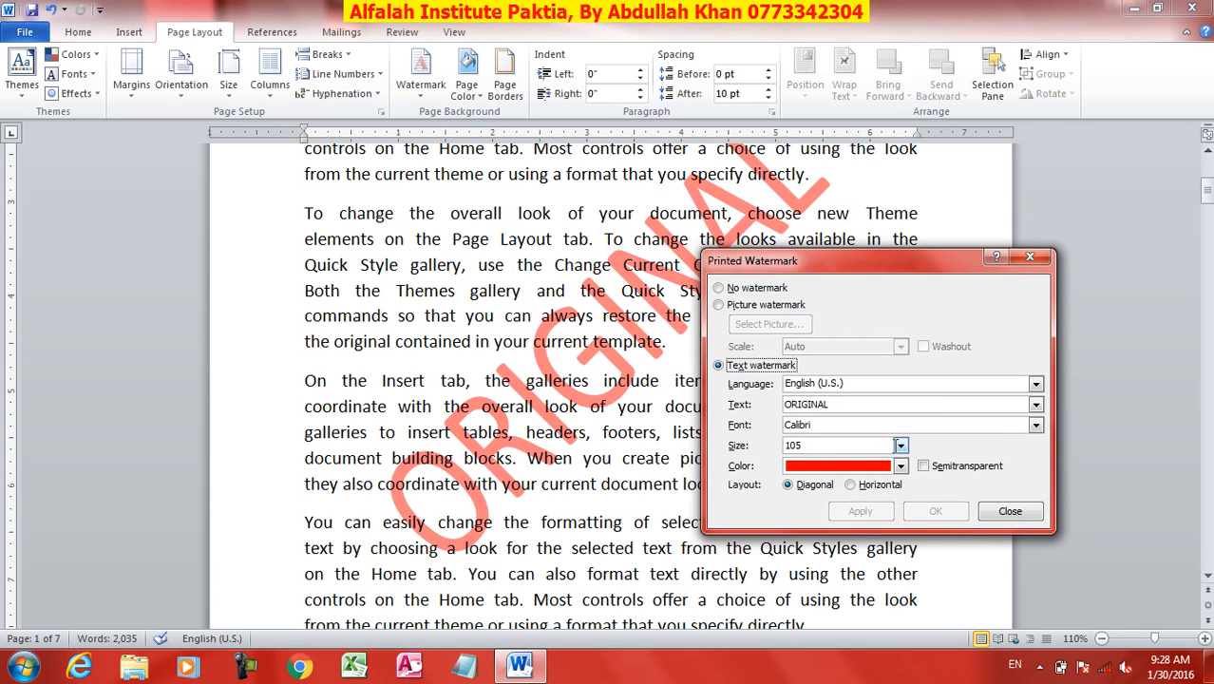
click(900, 448)
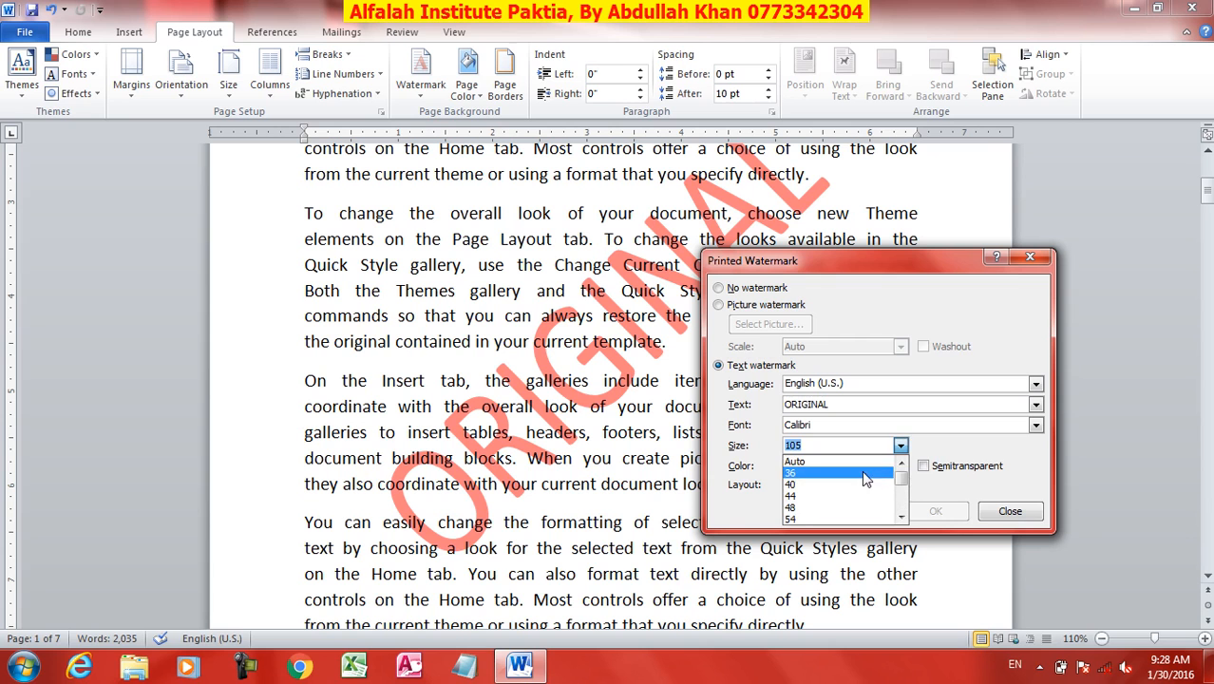
click(853, 461)
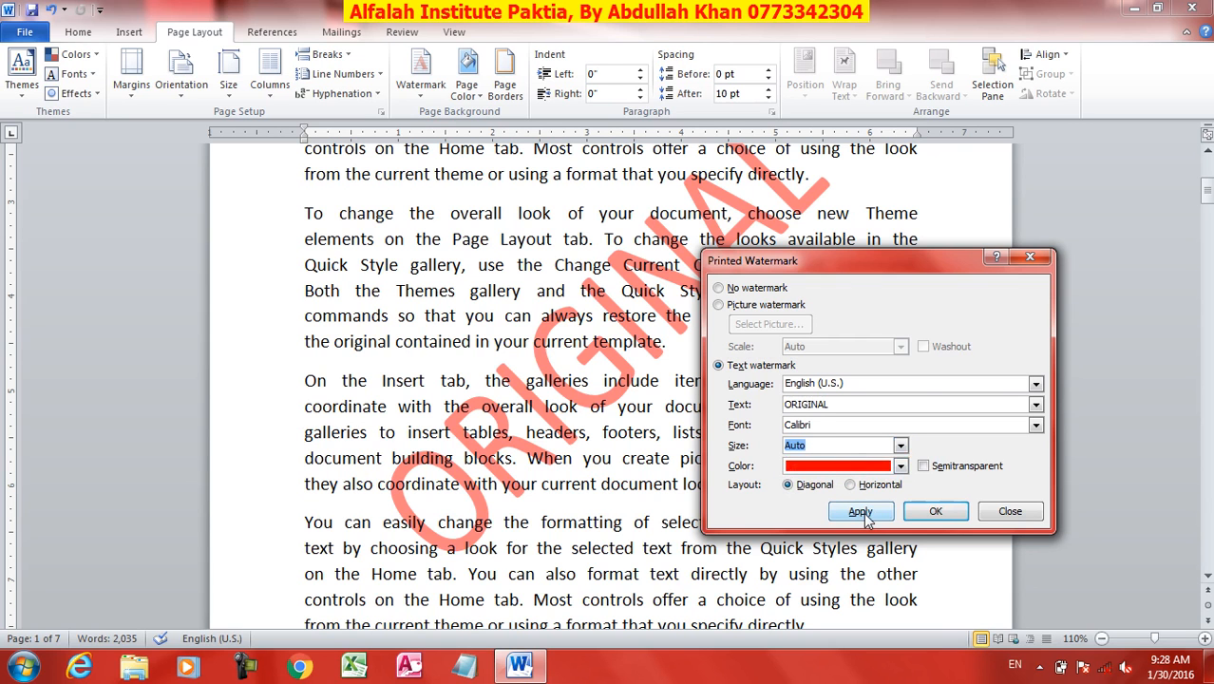
click(863, 514)
Switch the watermark language to Pashto and apply the preset text مہ کوی نقل.
click(1035, 384)
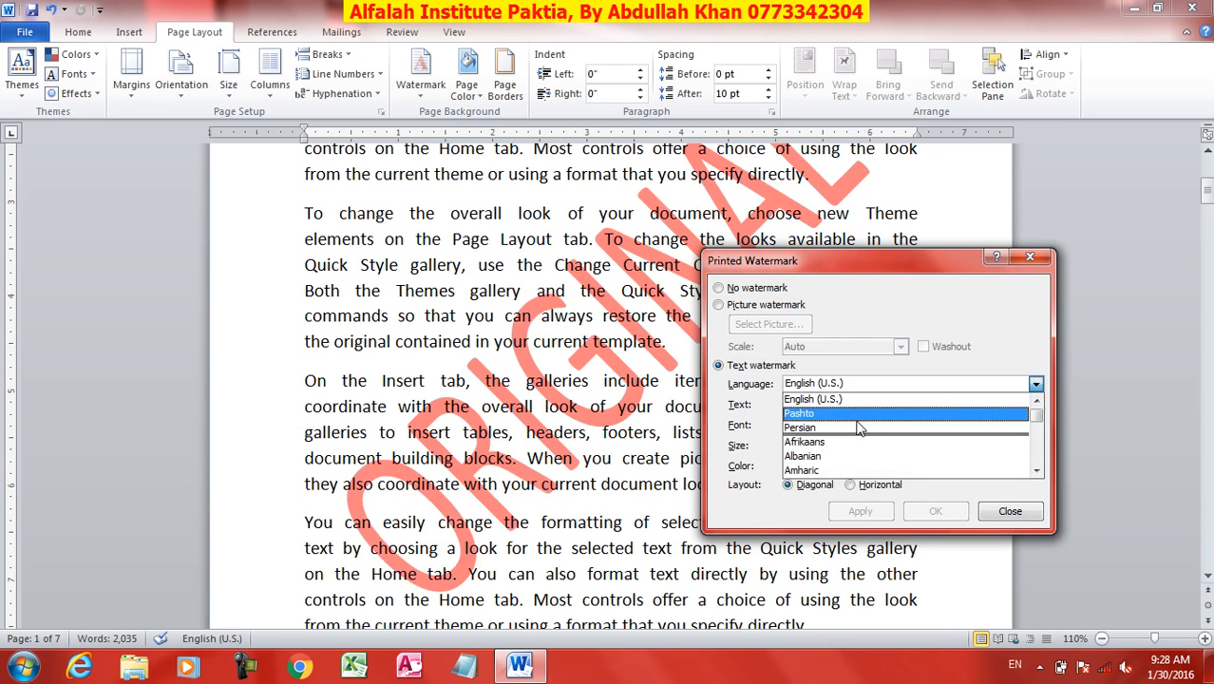
click(848, 416)
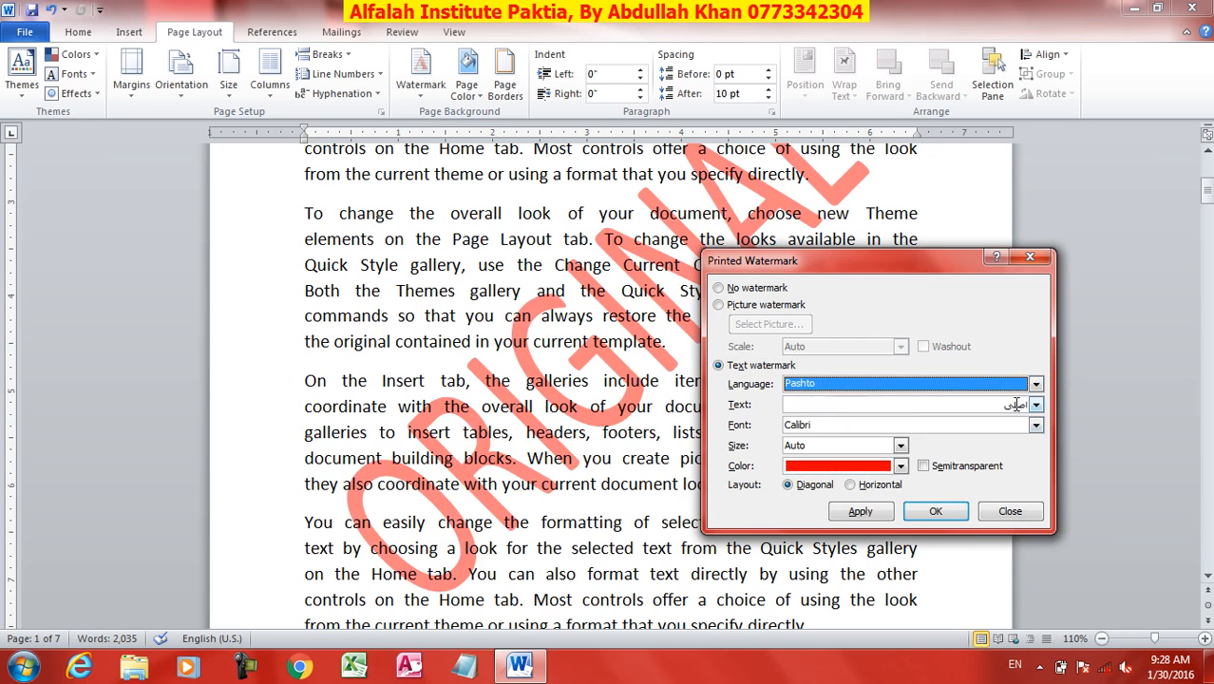
click(1042, 407)
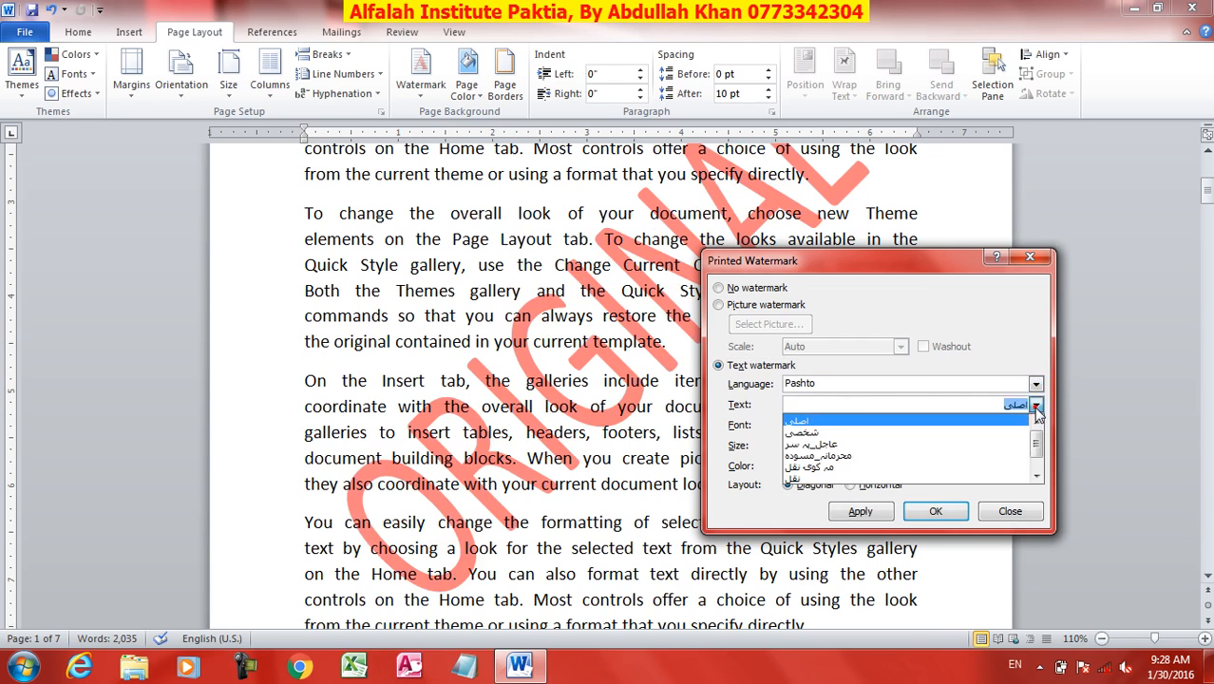
click(891, 468)
click(854, 513)
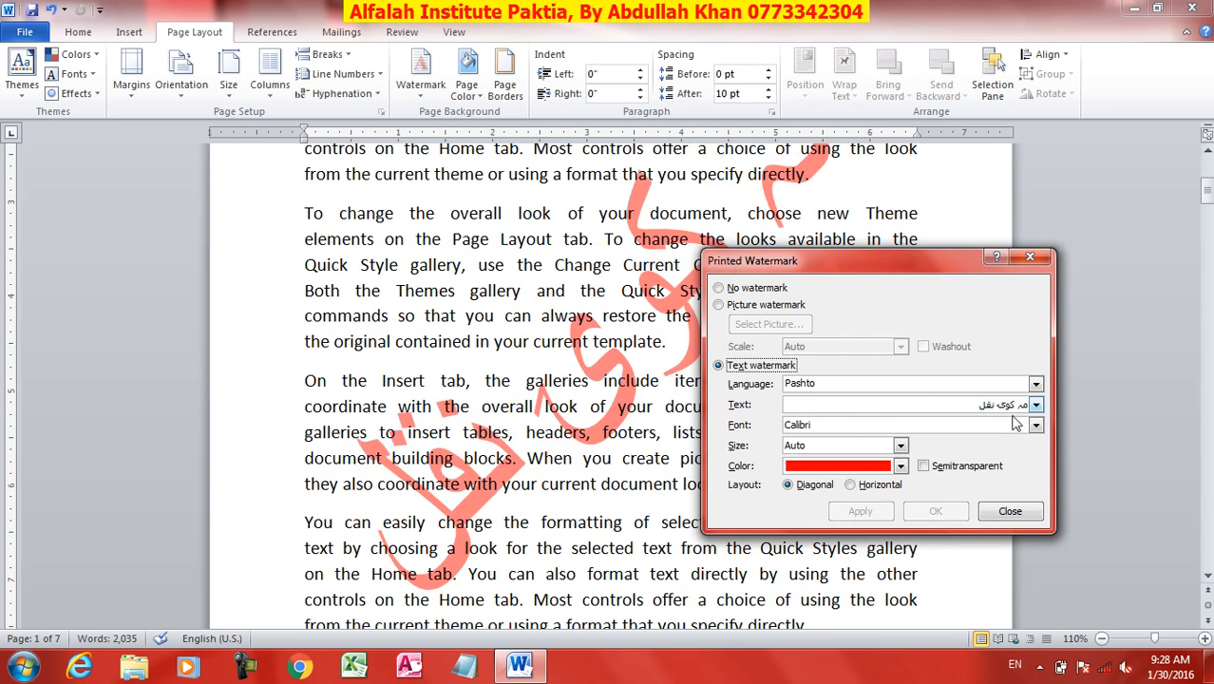
Switch the watermark language to Persian and apply the preset text نسخه برداري نكنيد.
click(1035, 384)
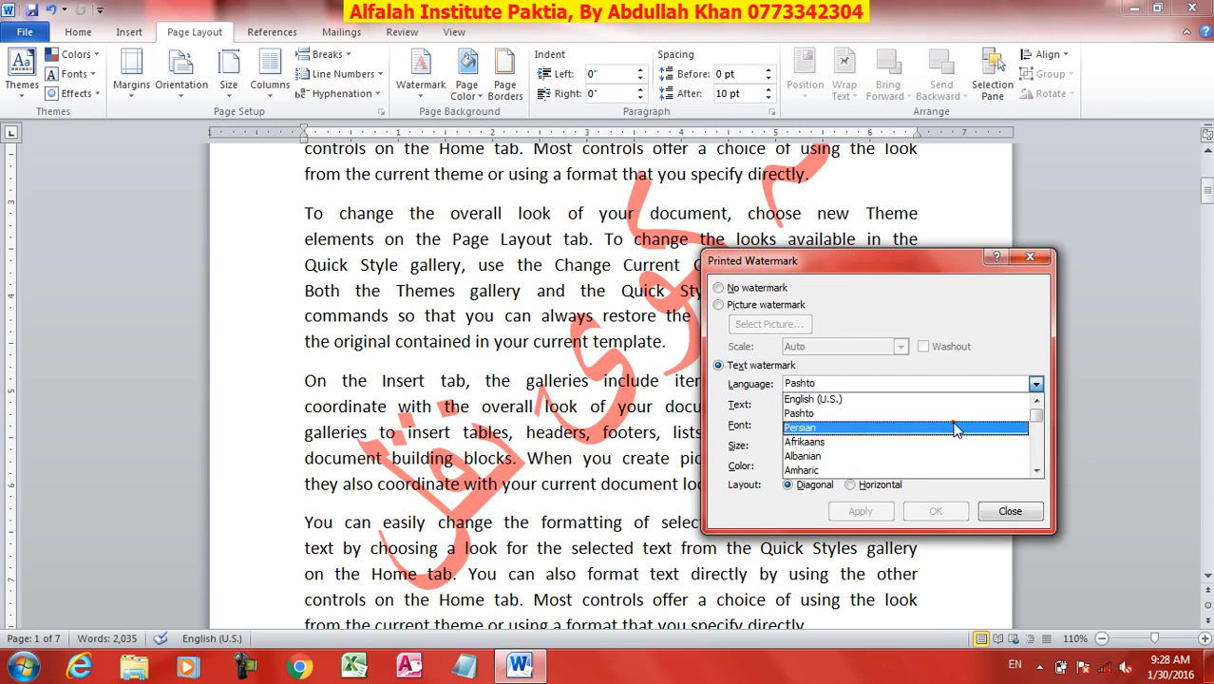
click(956, 429)
click(1035, 405)
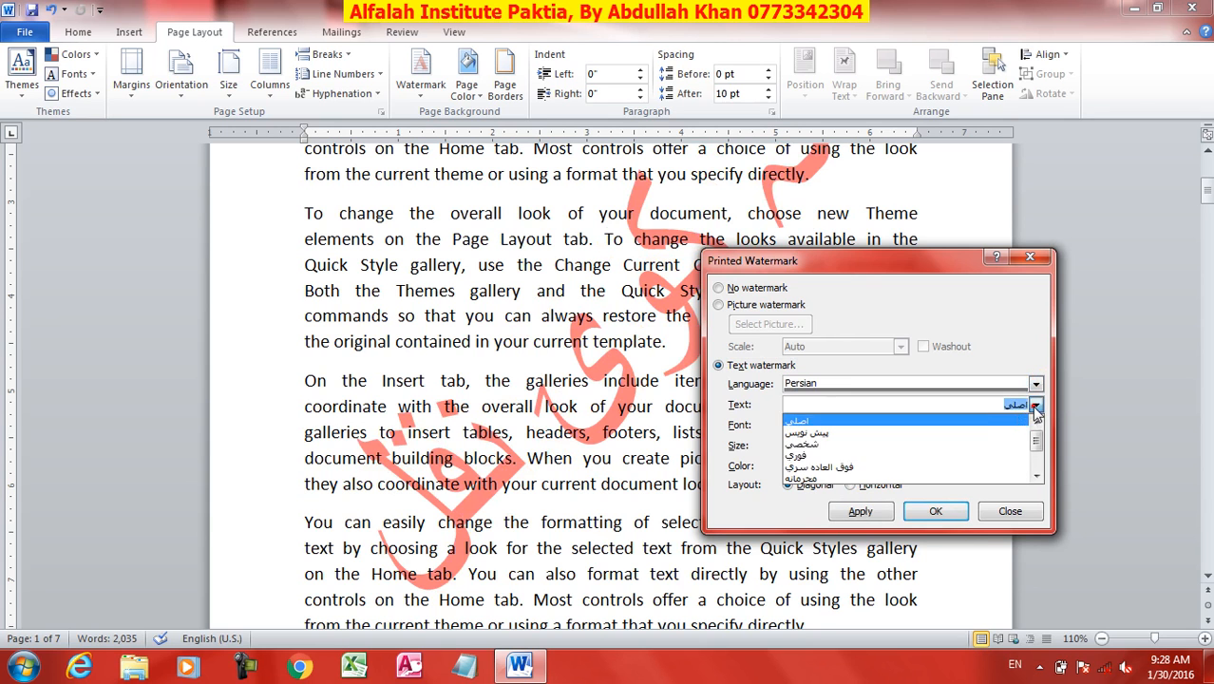
click(881, 469)
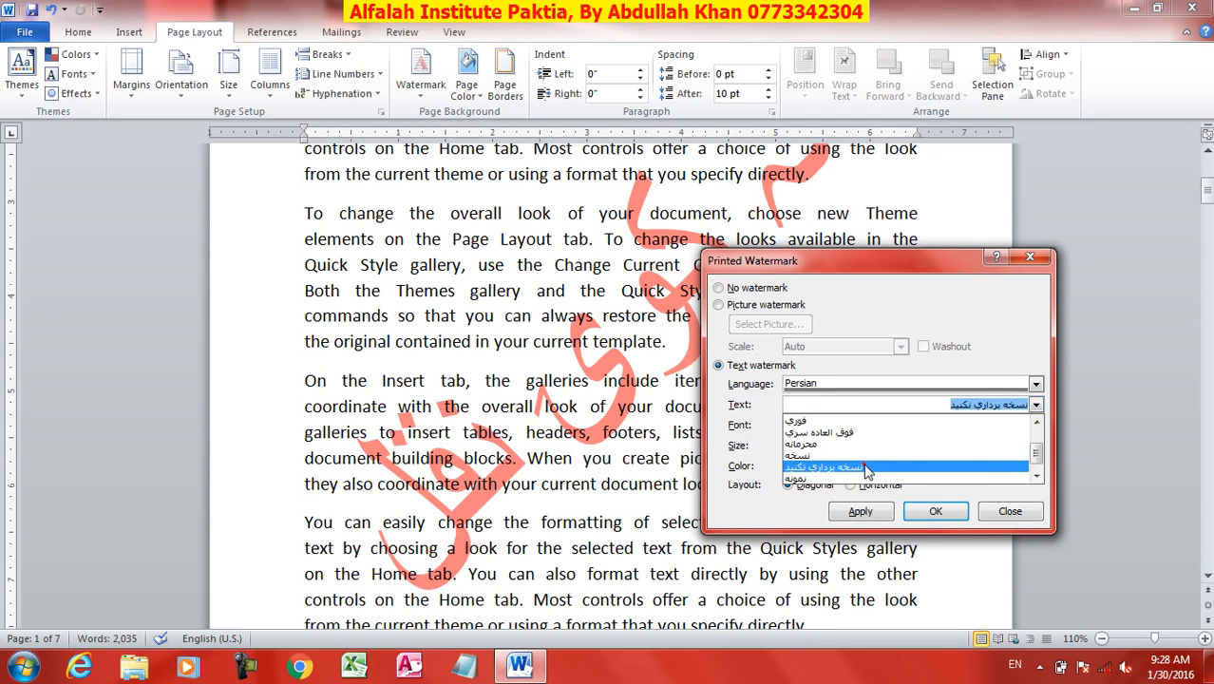
click(876, 511)
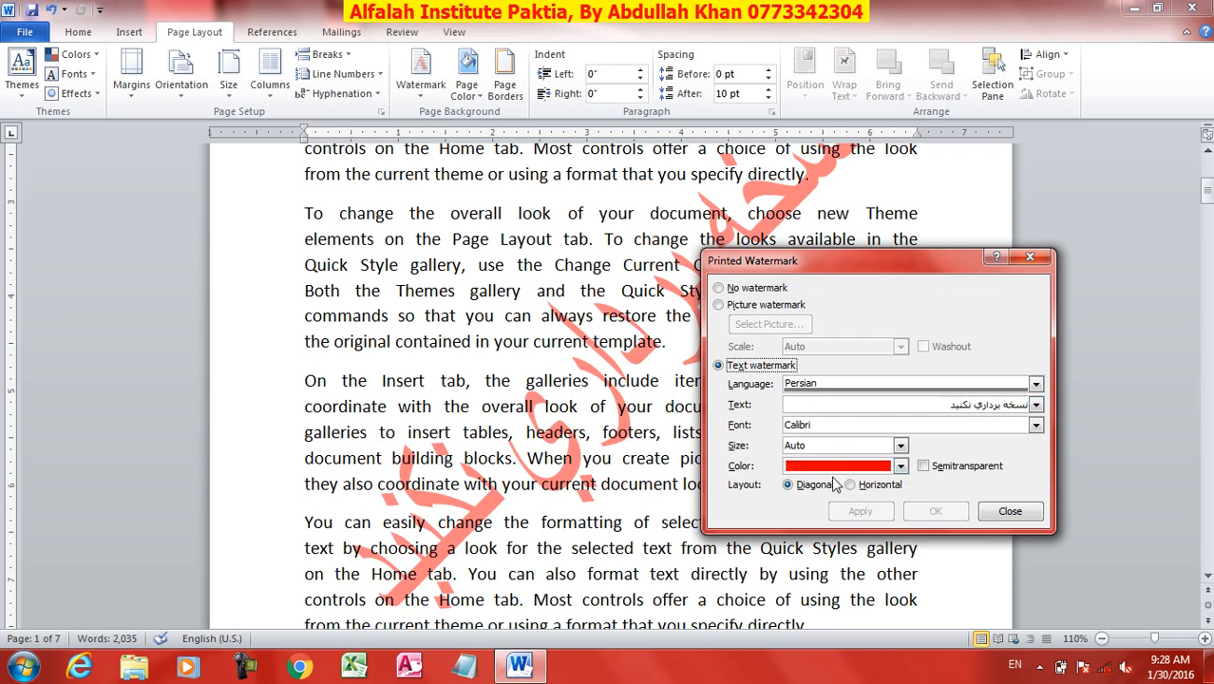
Replace the Persian watermark text with the custom wording اطــلاعنــامه and apply it.
click(948, 408)
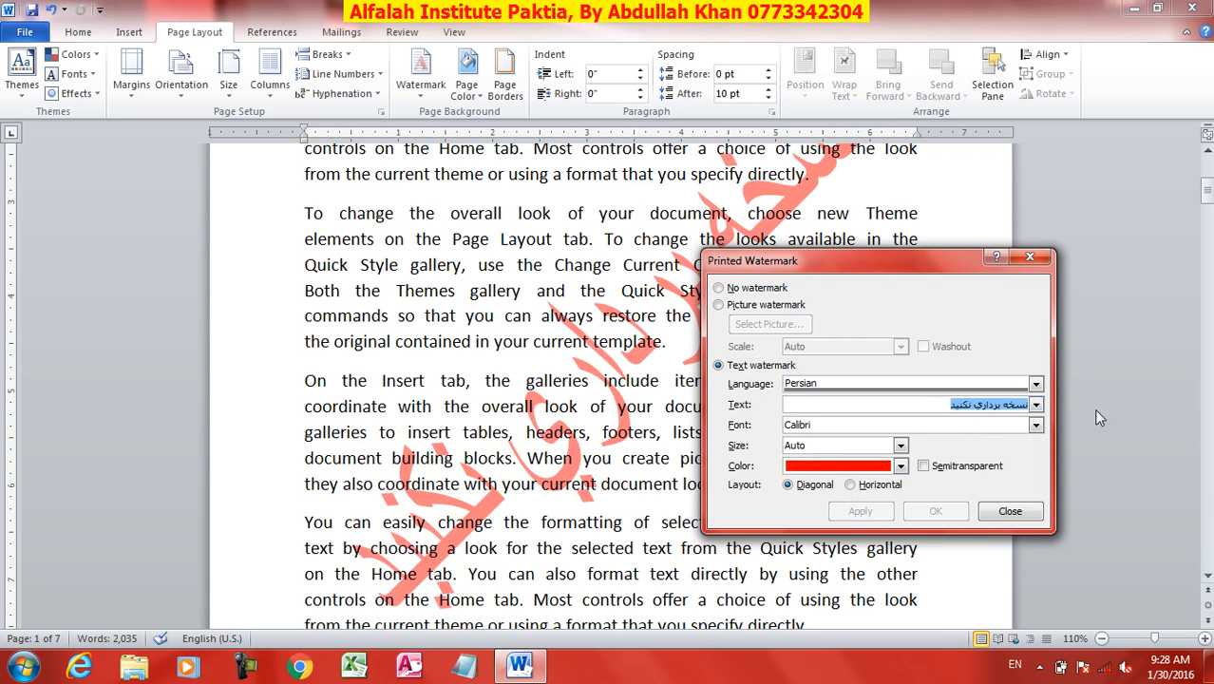
key(alt+shift)
text(اطــلاعــامه)
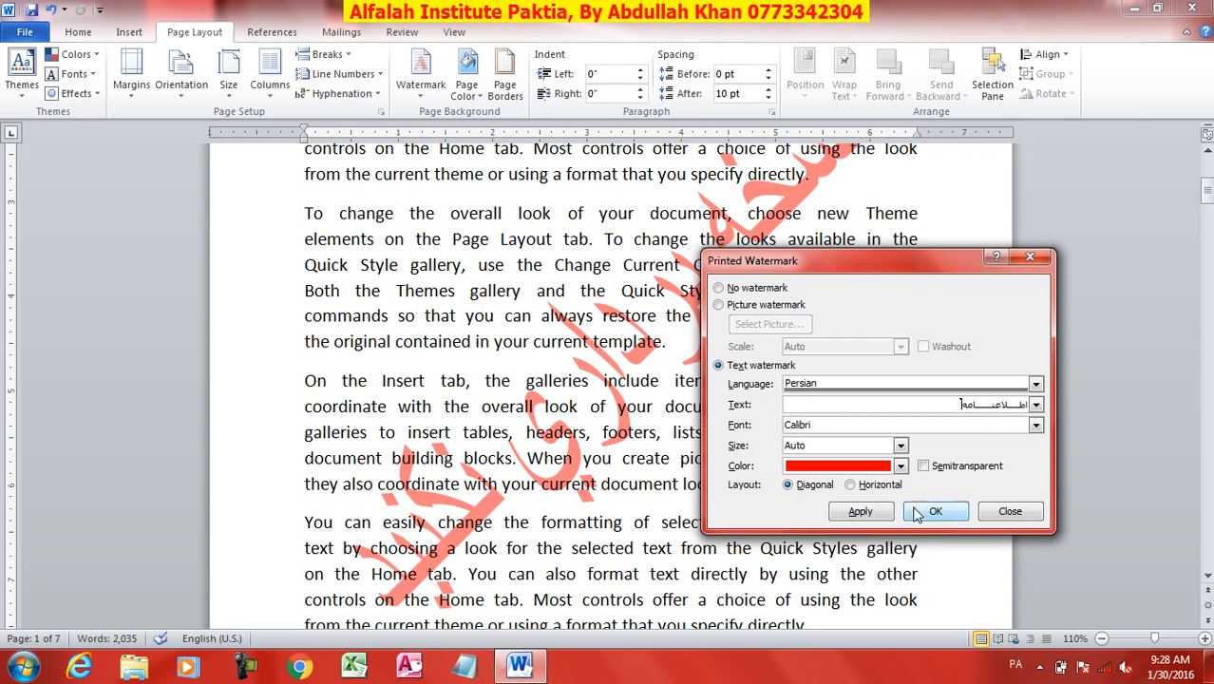
click(853, 514)
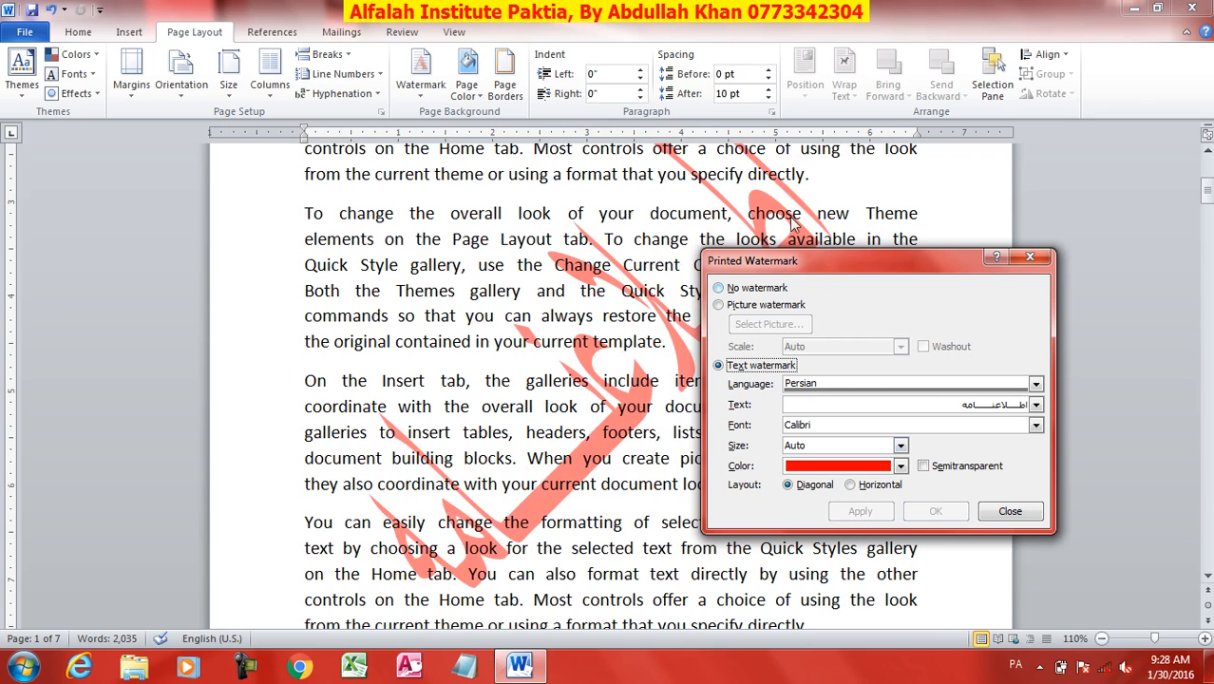
Change the custom Persian watermark's color to the standard Light Blue and apply it.
click(899, 467)
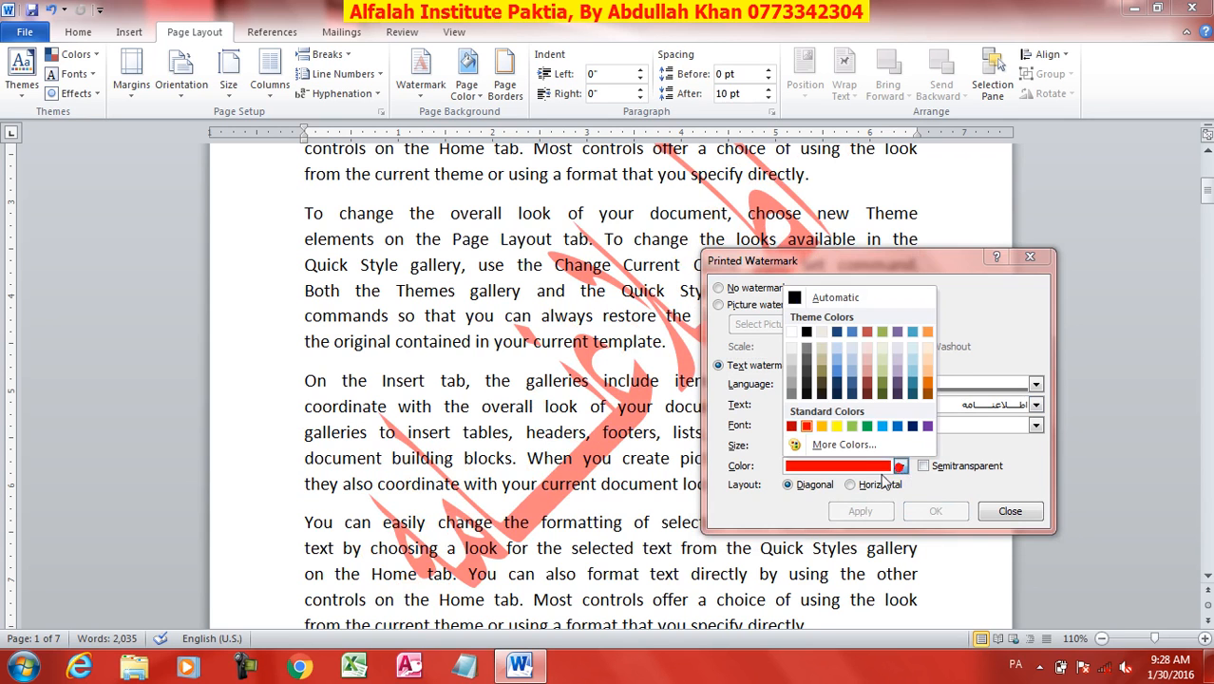
click(853, 489)
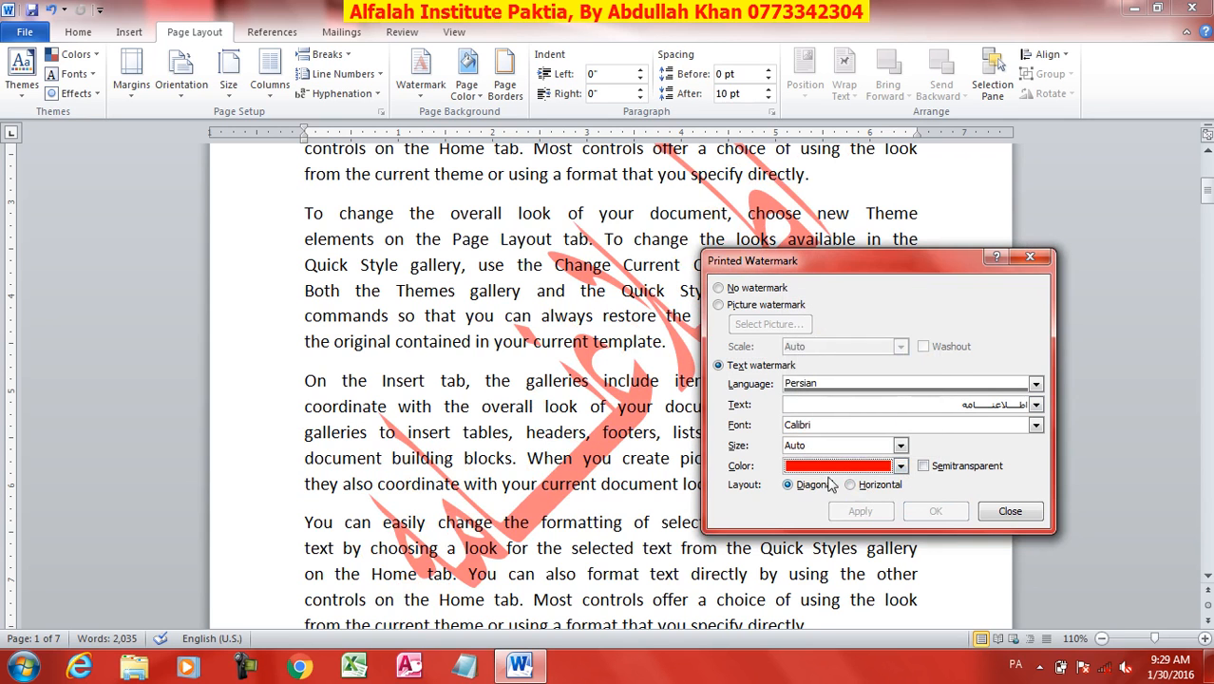
click(901, 466)
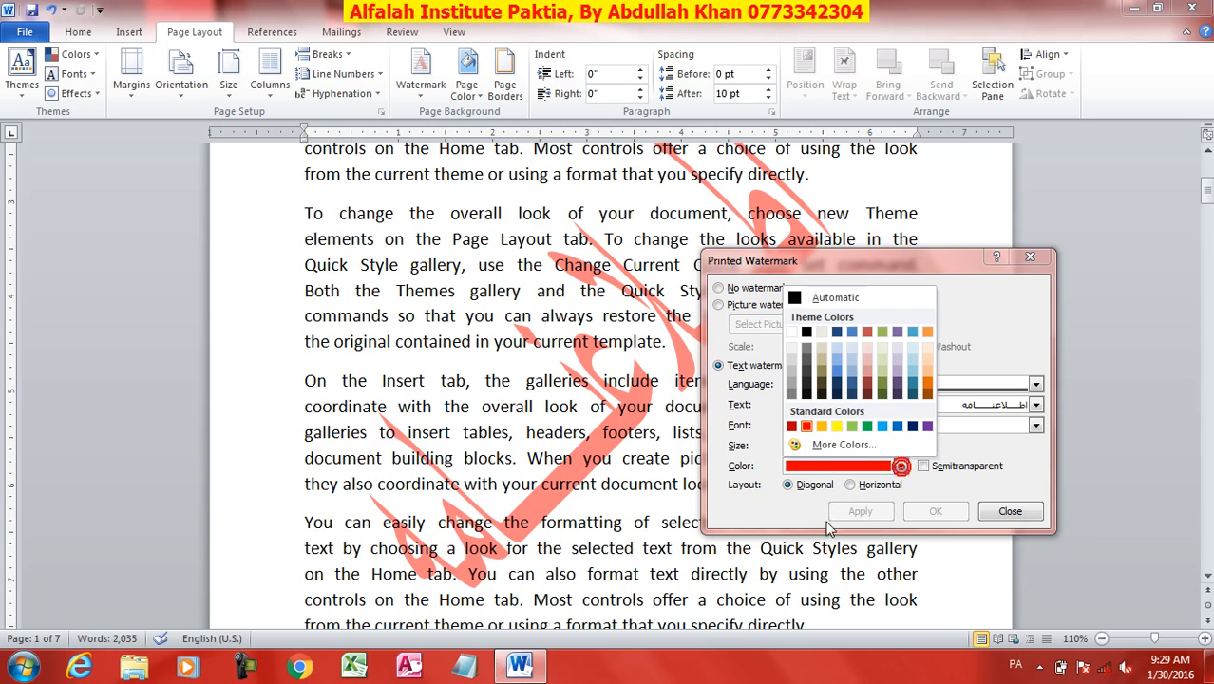
click(881, 426)
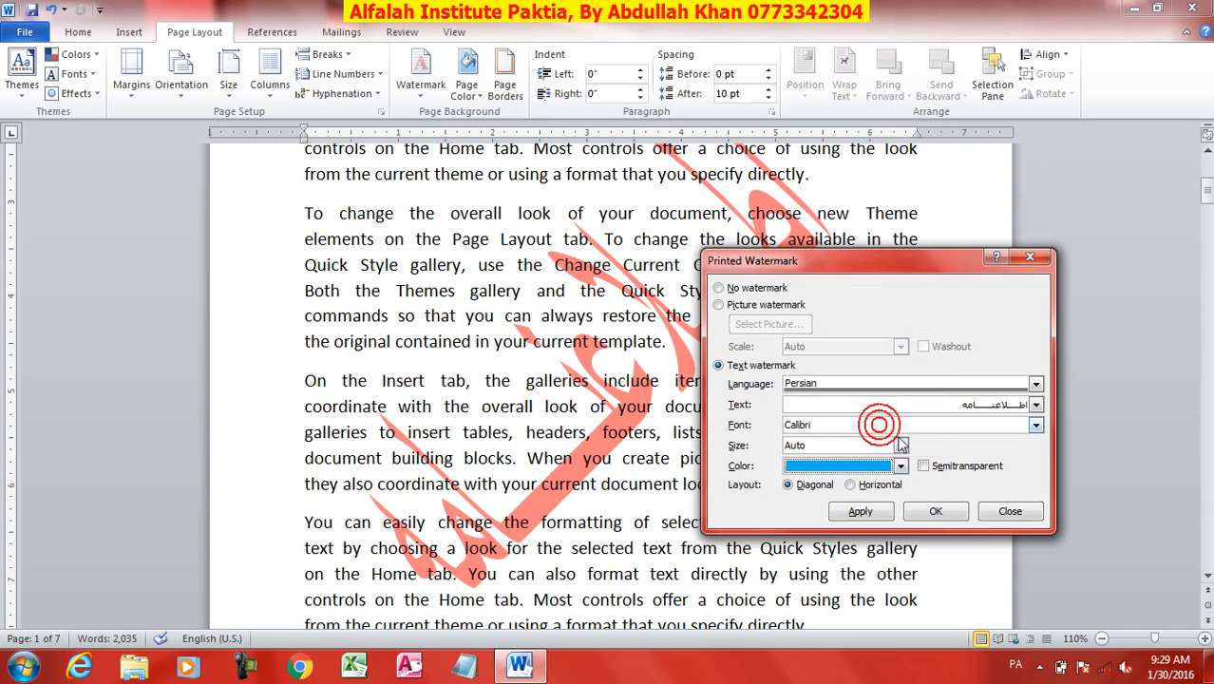
click(858, 516)
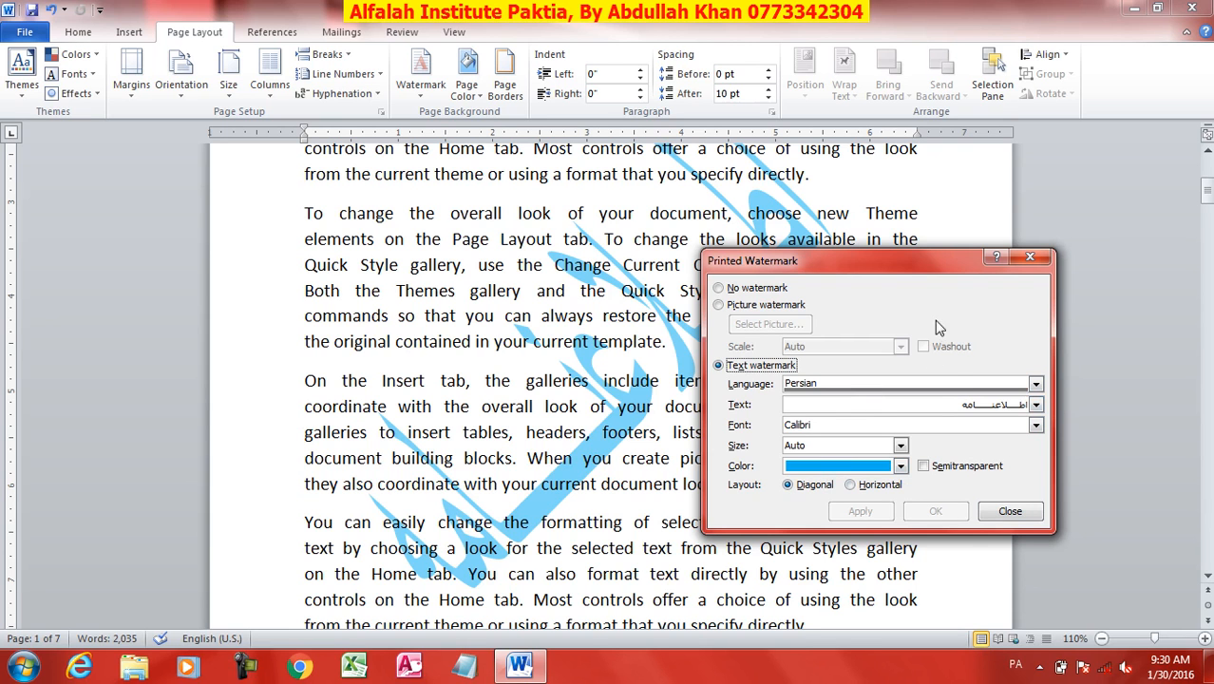
Remove the watermark from the document and close the watermark settings.
click(752, 286)
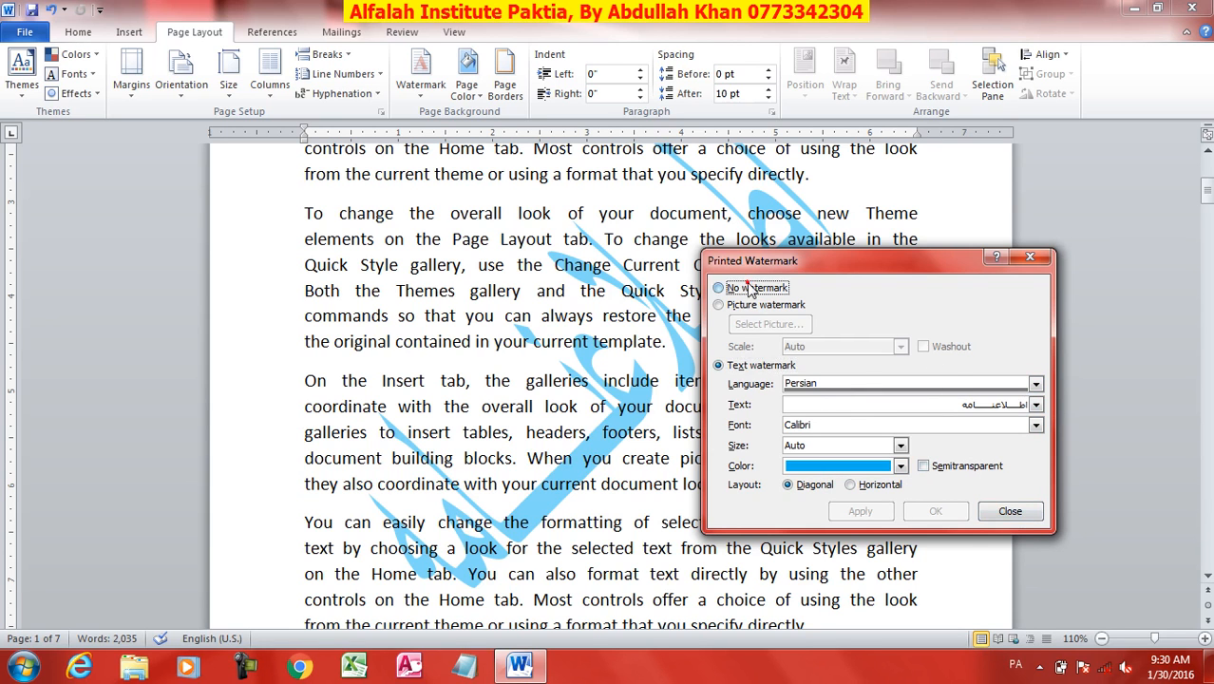
click(871, 512)
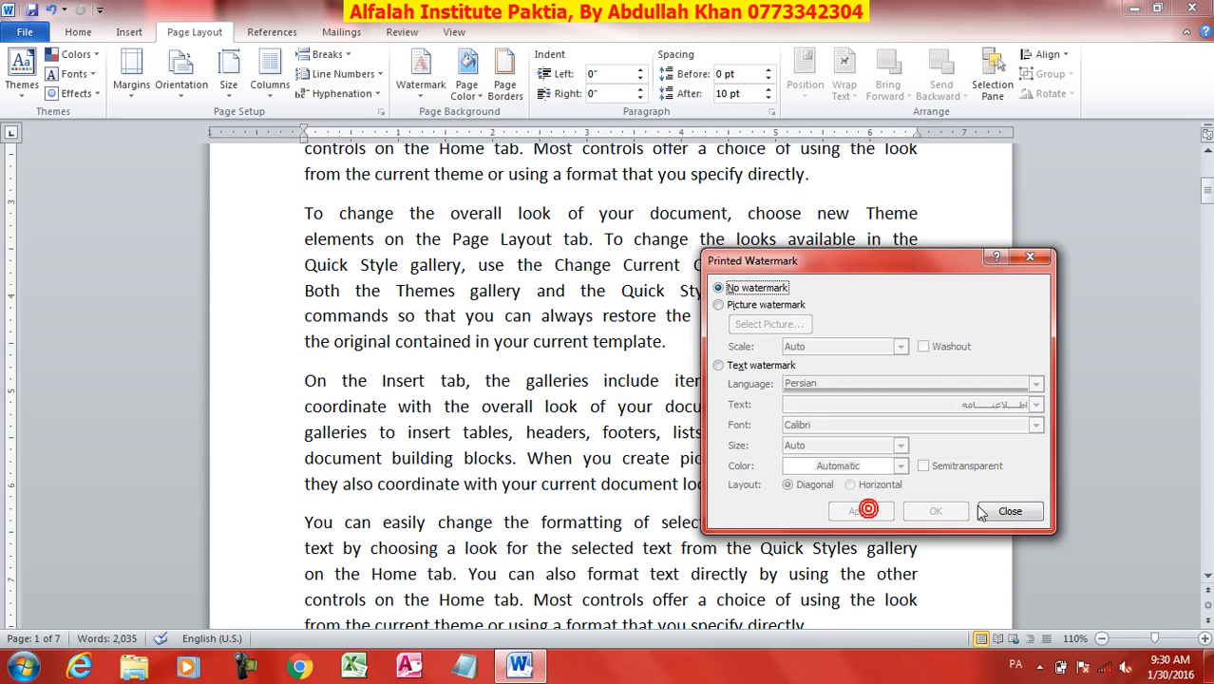
click(1010, 511)
Try the standard Dark Blue as page color and reset the page to No Color.
scroll(592, 486, up, 5)
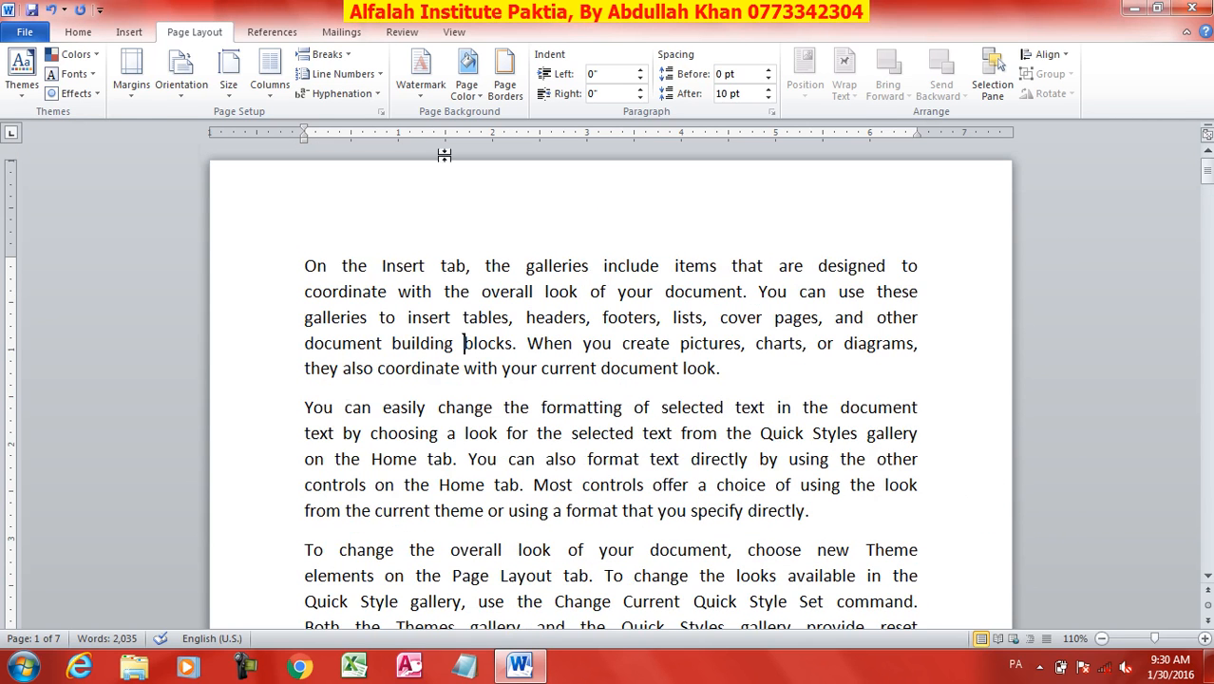
scroll(468, 103, up, 2)
click(195, 31)
click(467, 88)
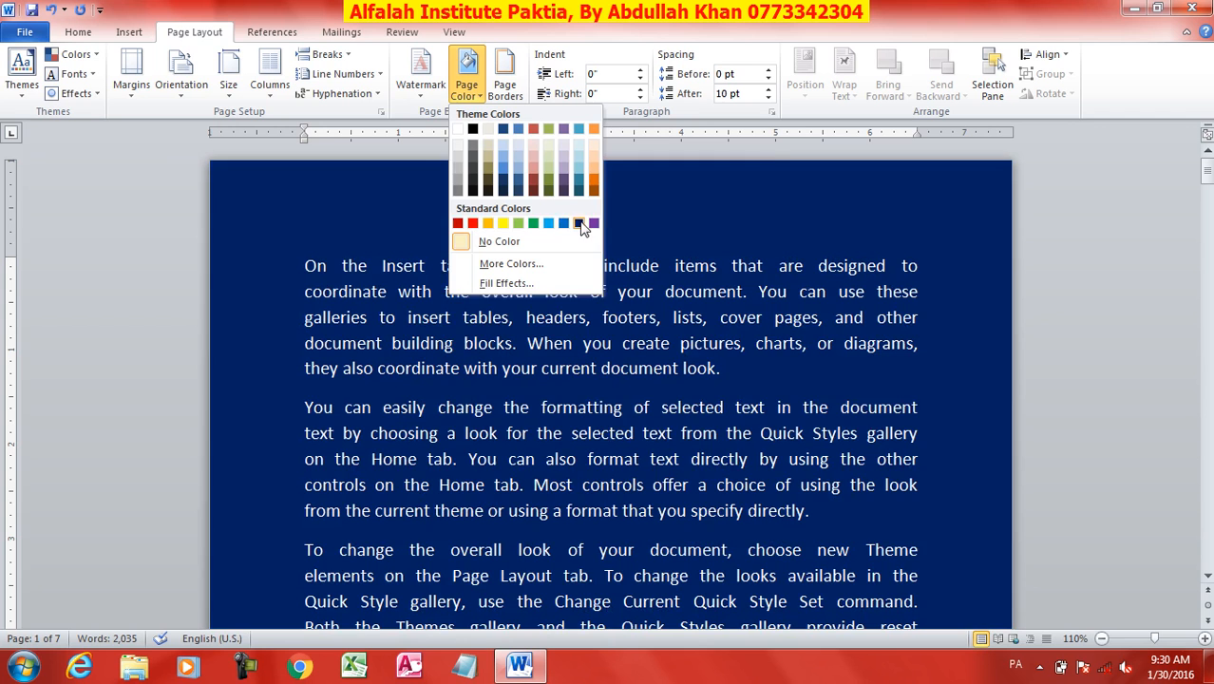
click(578, 223)
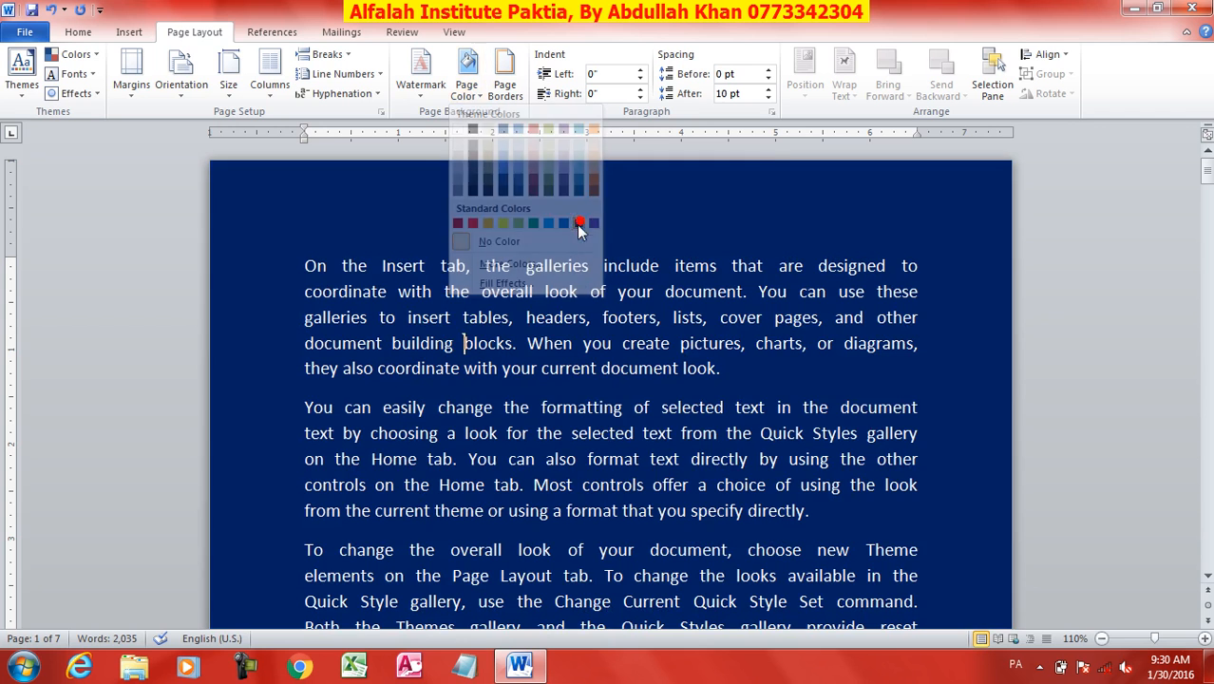
click(422, 95)
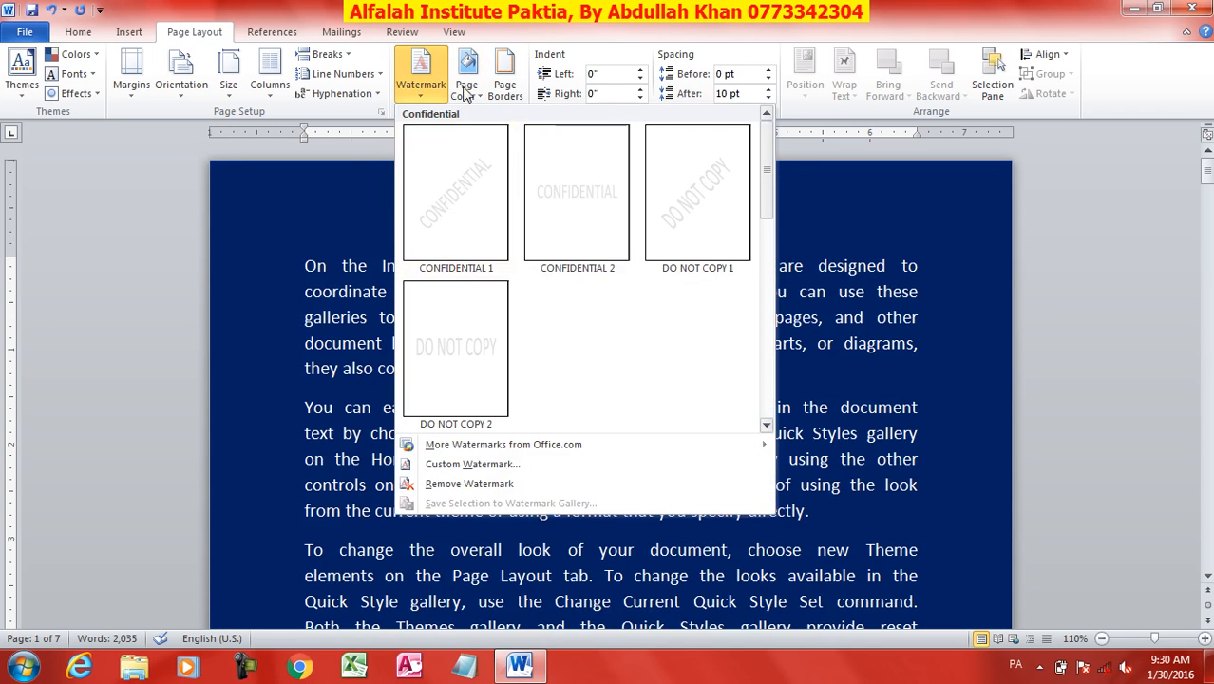
click(466, 91)
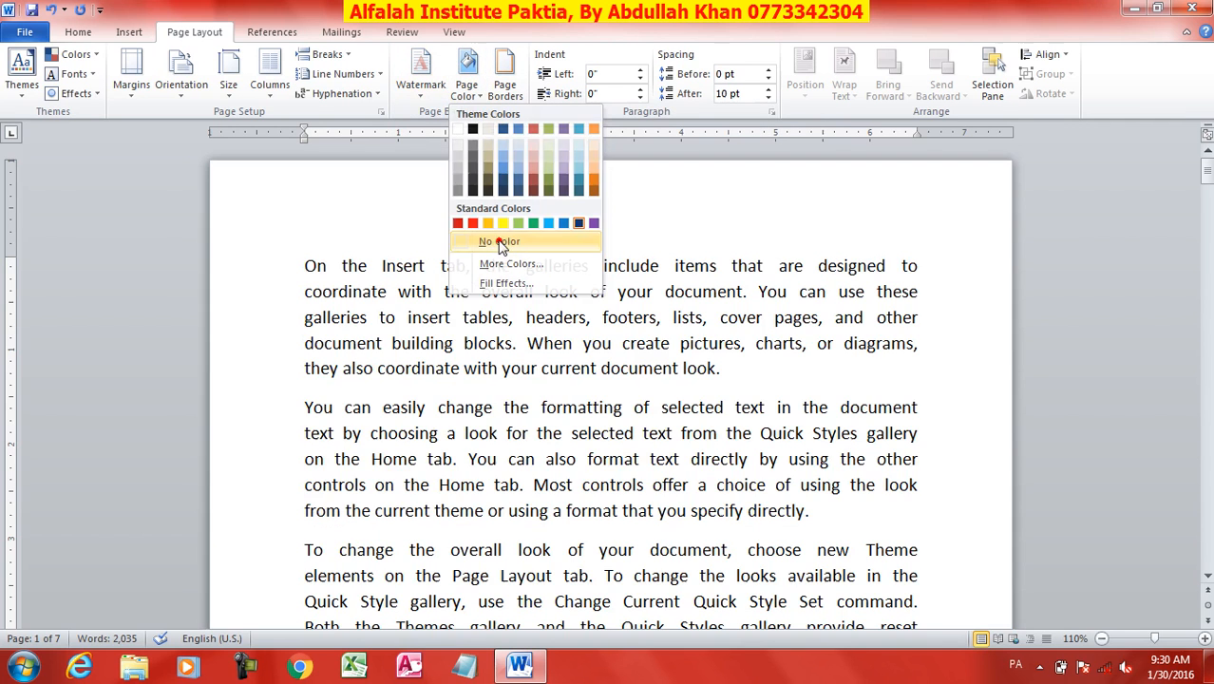
click(496, 241)
Try a custom beige page color with RGB values 226, 205, 182 and reset the page to No Color.
click(475, 98)
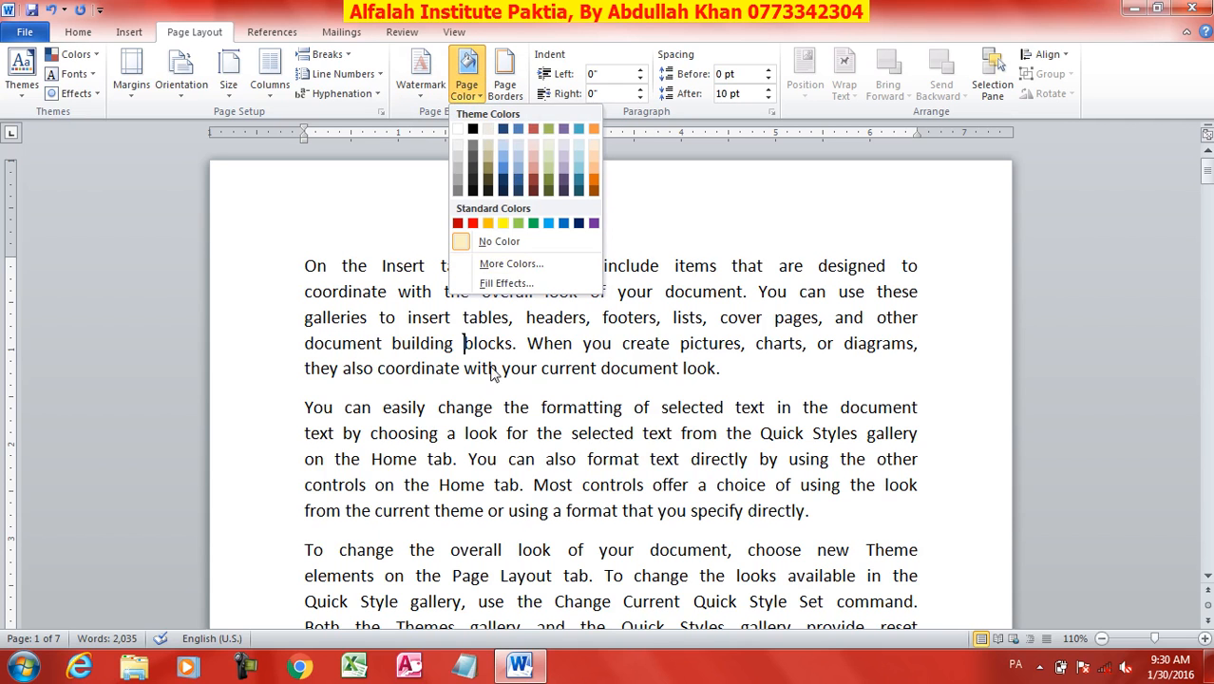
click(512, 265)
click(613, 323)
click(577, 306)
click(540, 195)
click(490, 299)
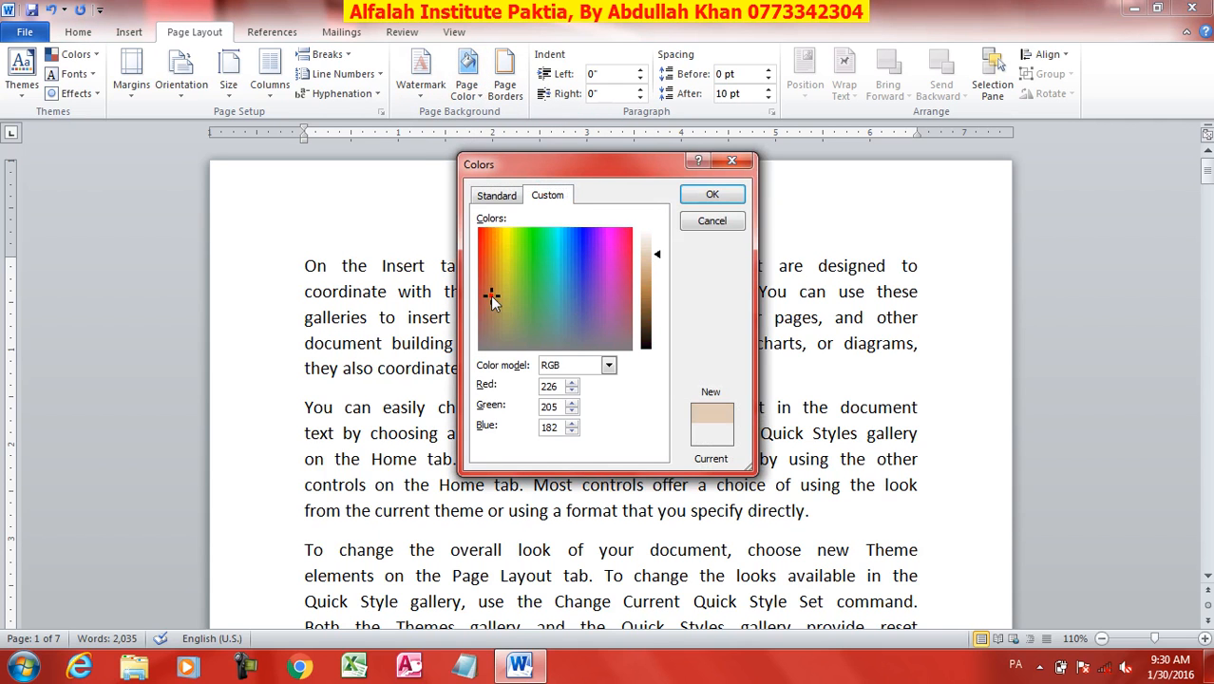
click(722, 192)
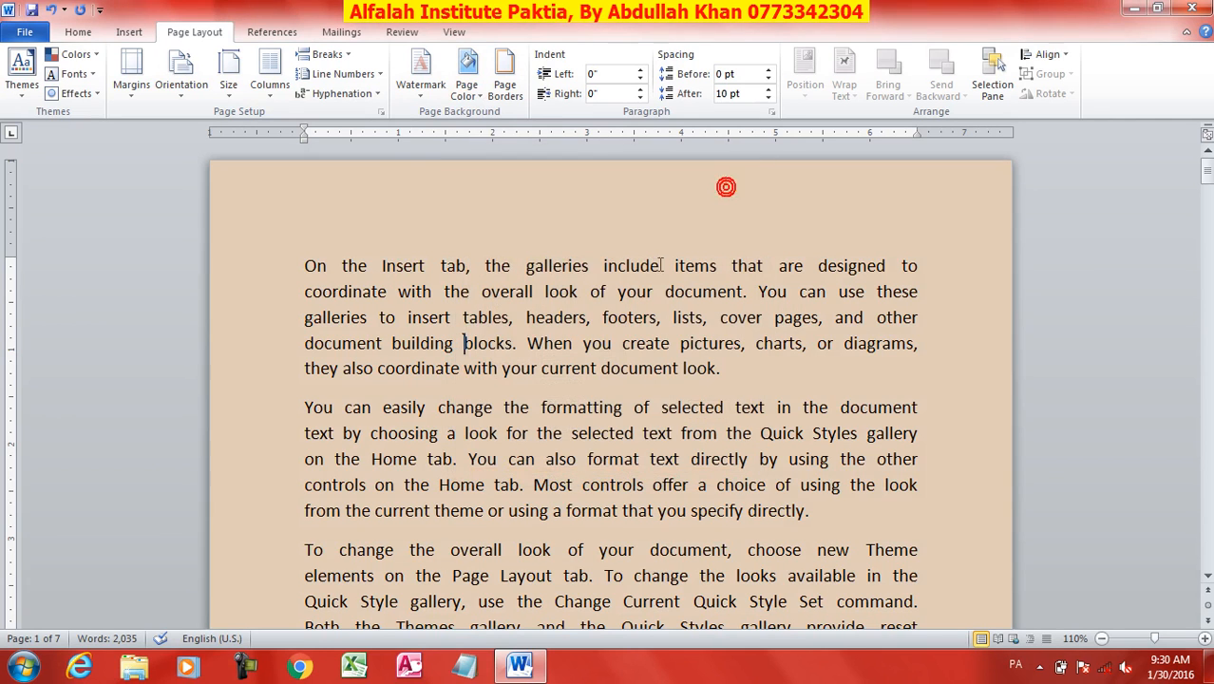
click(466, 83)
click(500, 273)
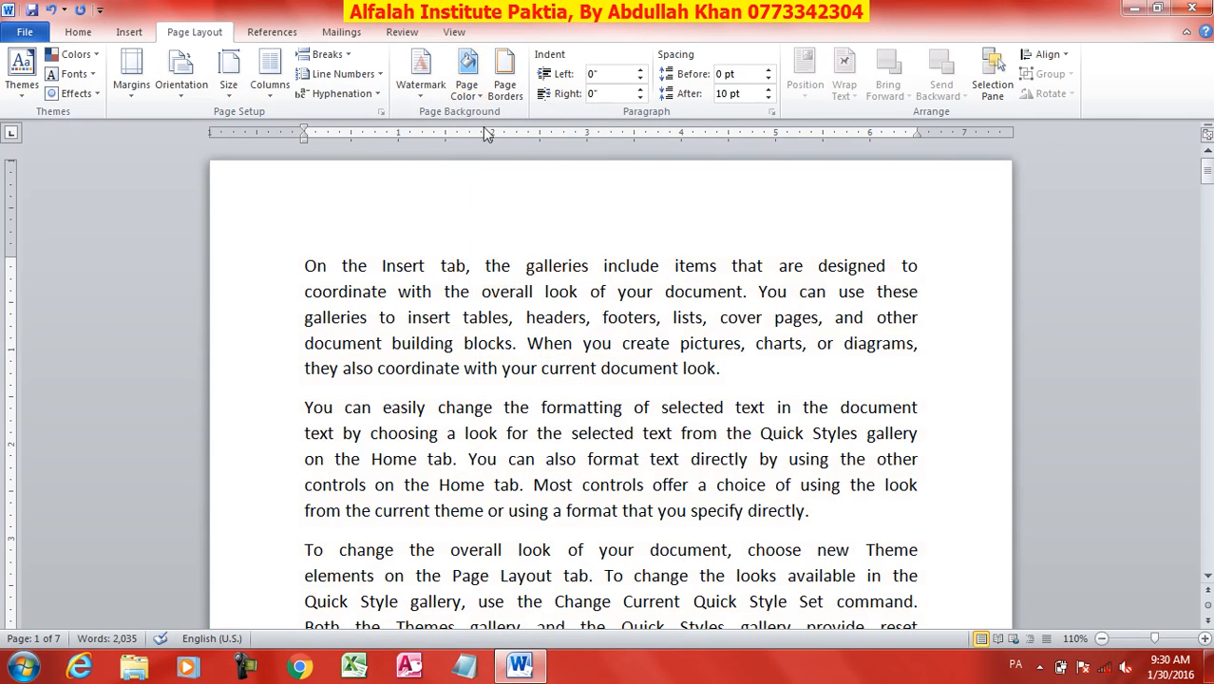
Fill the page background with a one-color red gradient using the Diagonal up shading style.
click(465, 83)
click(501, 315)
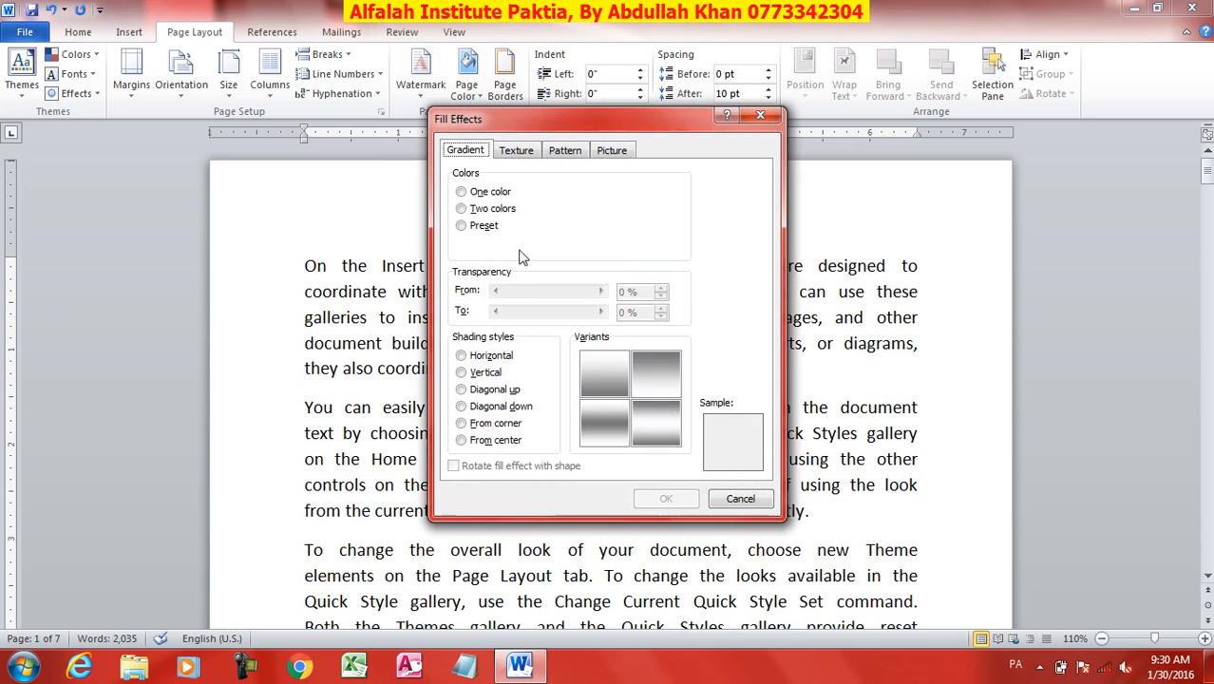
click(486, 192)
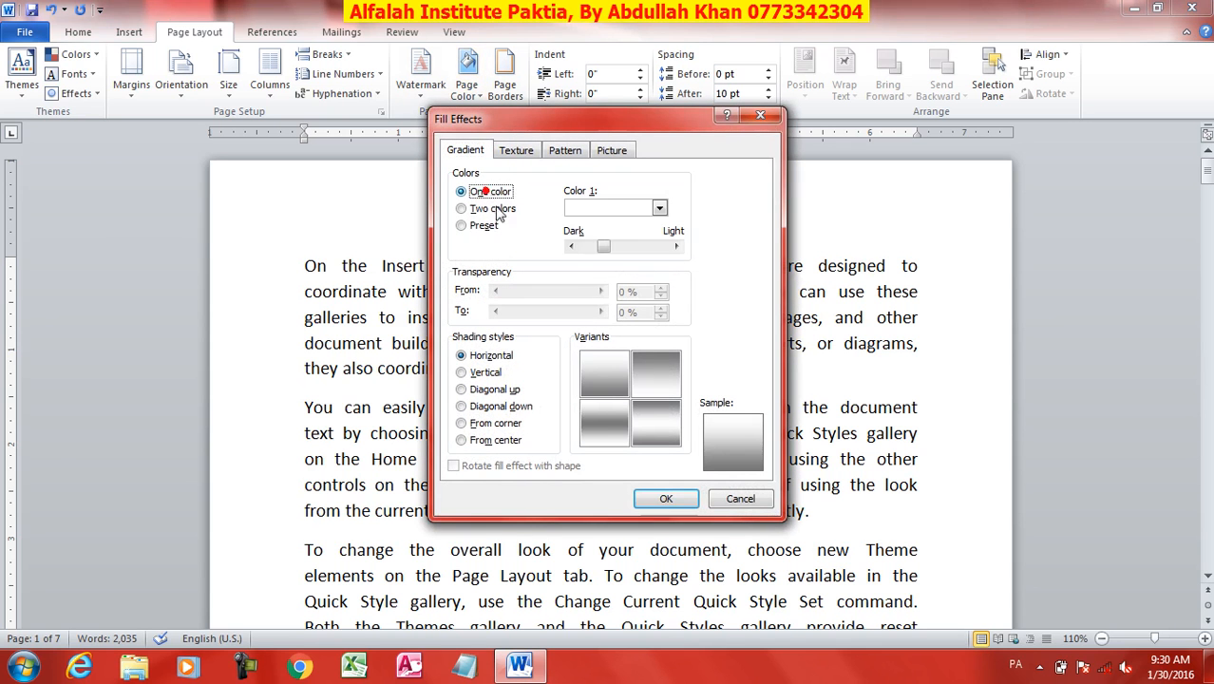
click(657, 209)
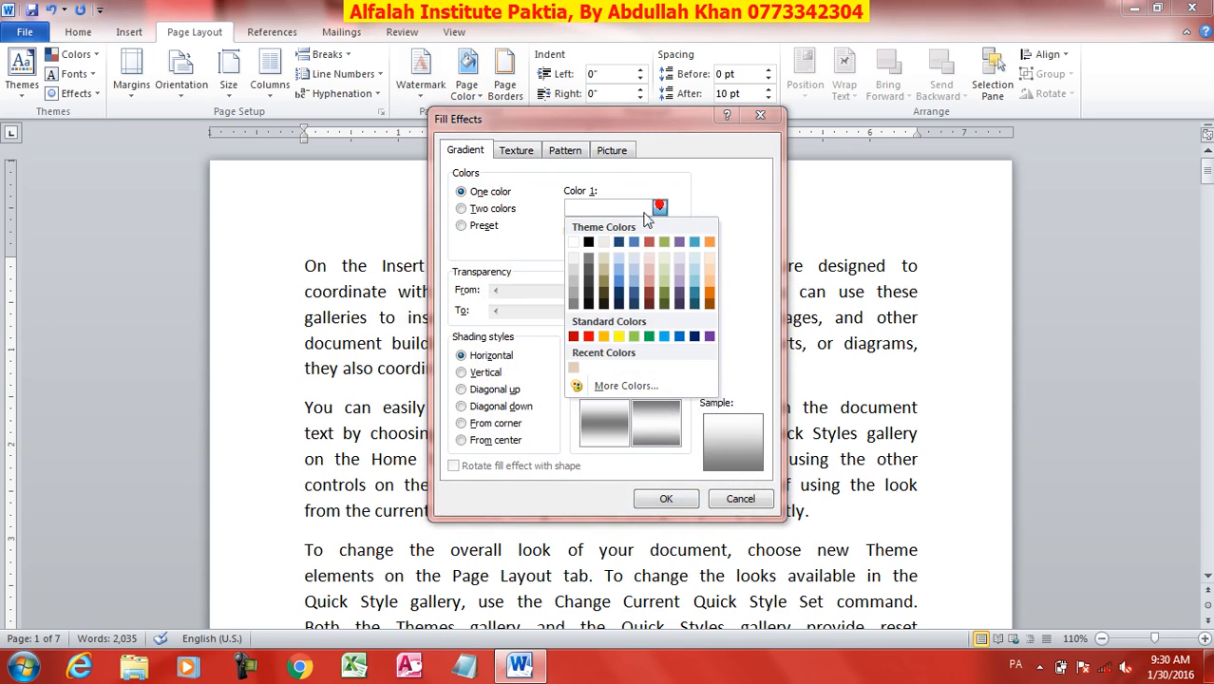
click(588, 336)
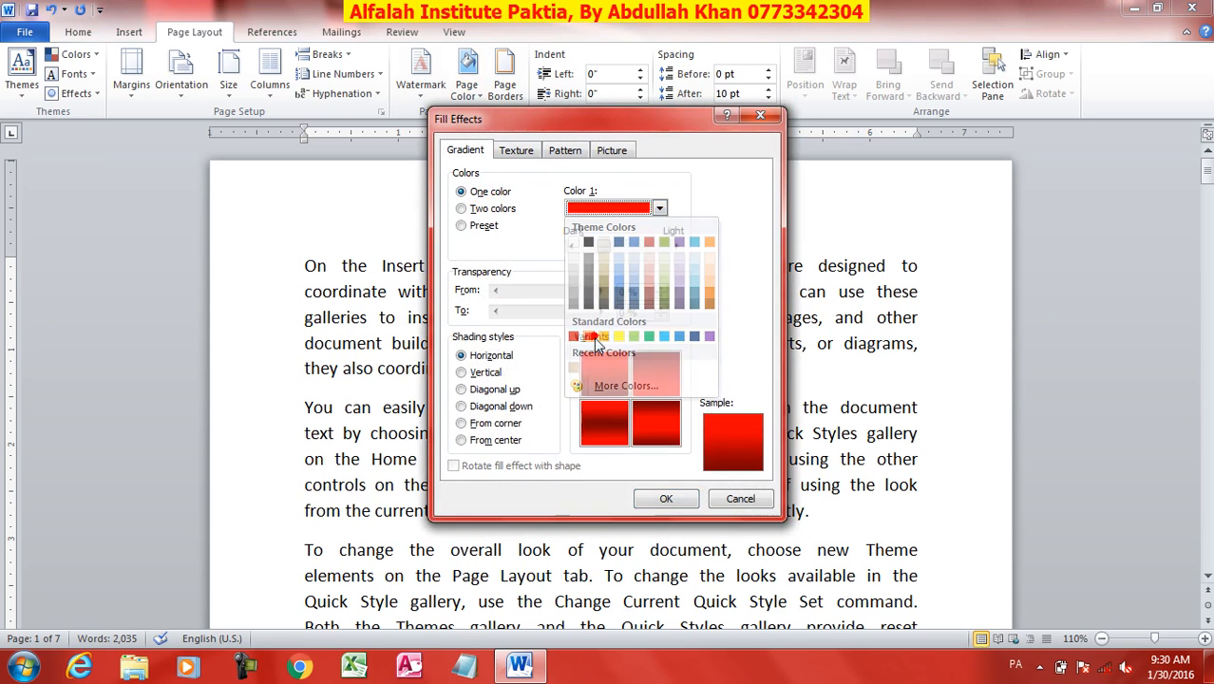
click(461, 372)
click(462, 389)
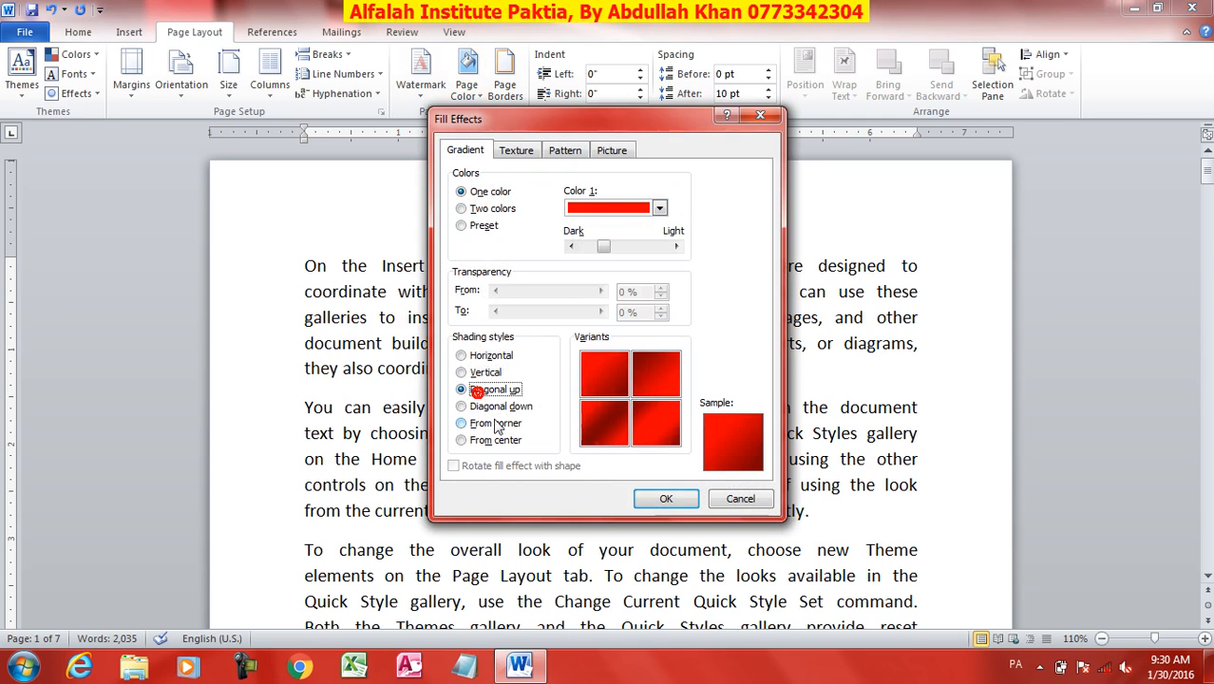
click(666, 499)
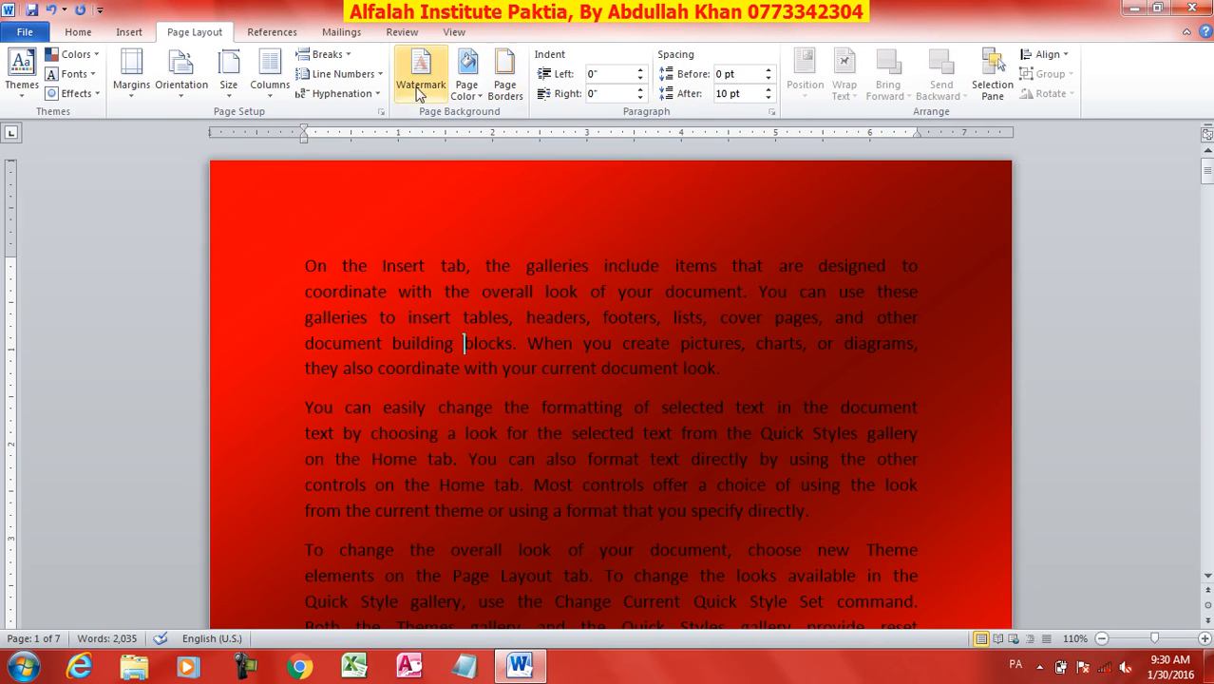
Change the page background to a two-color gradient with yellow as the second color.
click(419, 92)
click(466, 88)
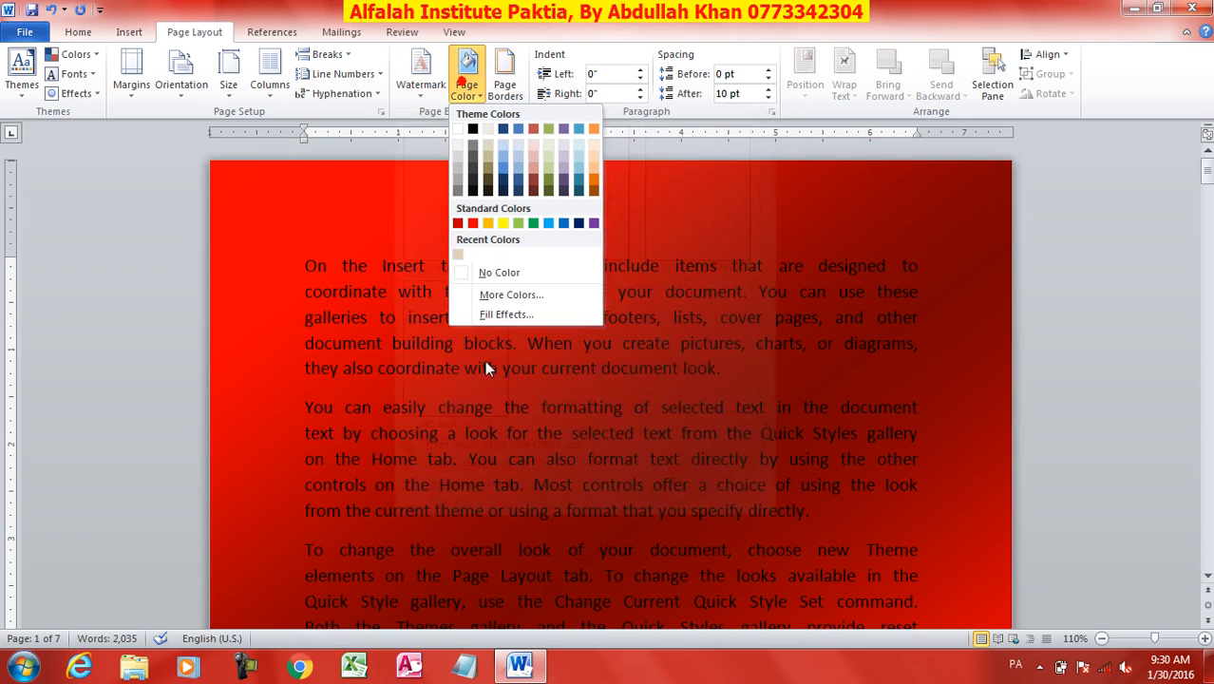
click(504, 313)
click(481, 209)
click(659, 245)
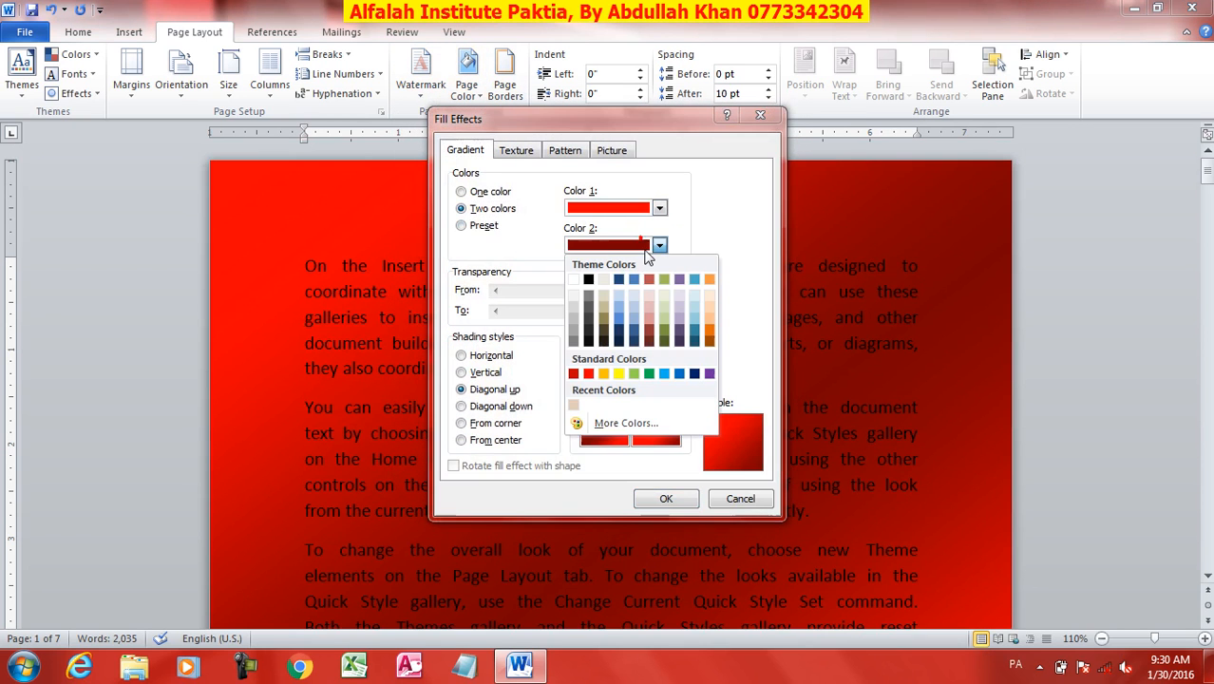
click(618, 374)
click(667, 496)
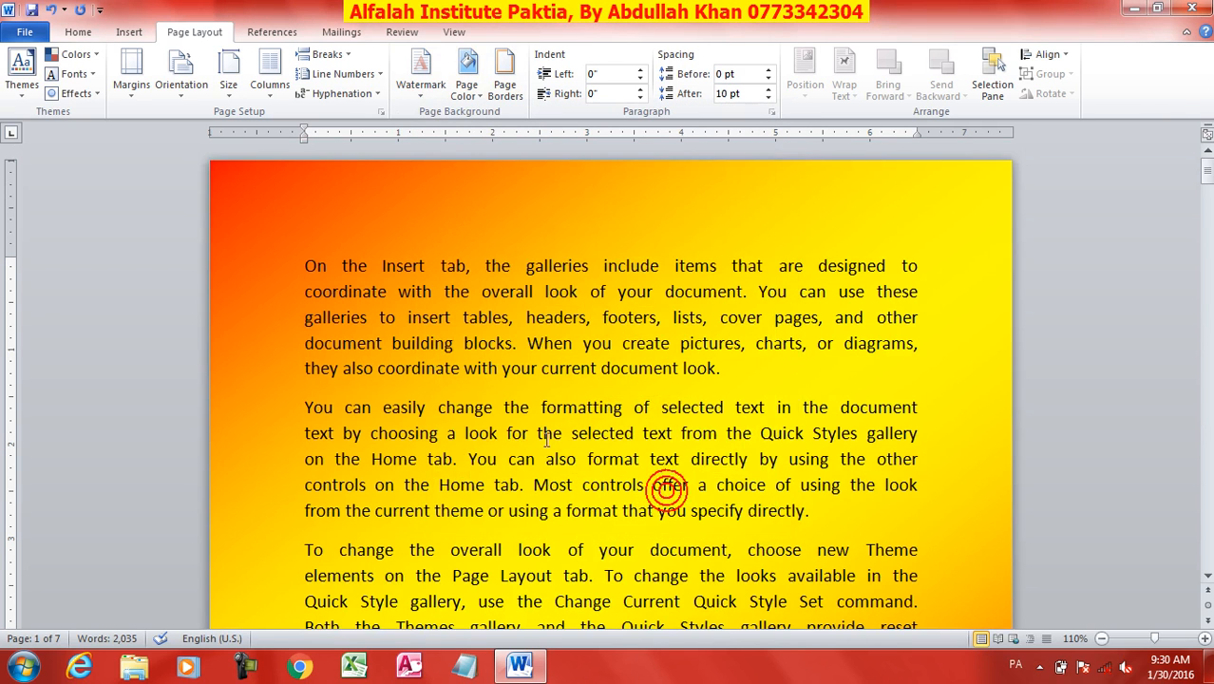
click(464, 343)
click(465, 91)
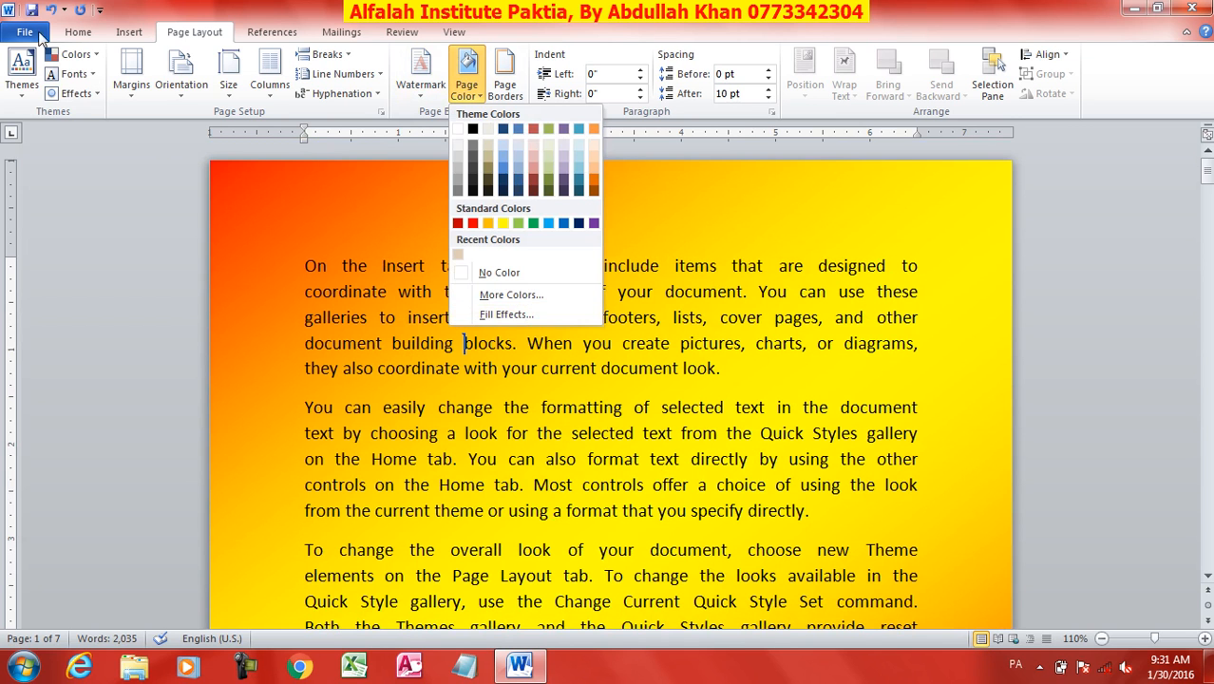
key(F12)
click(675, 529)
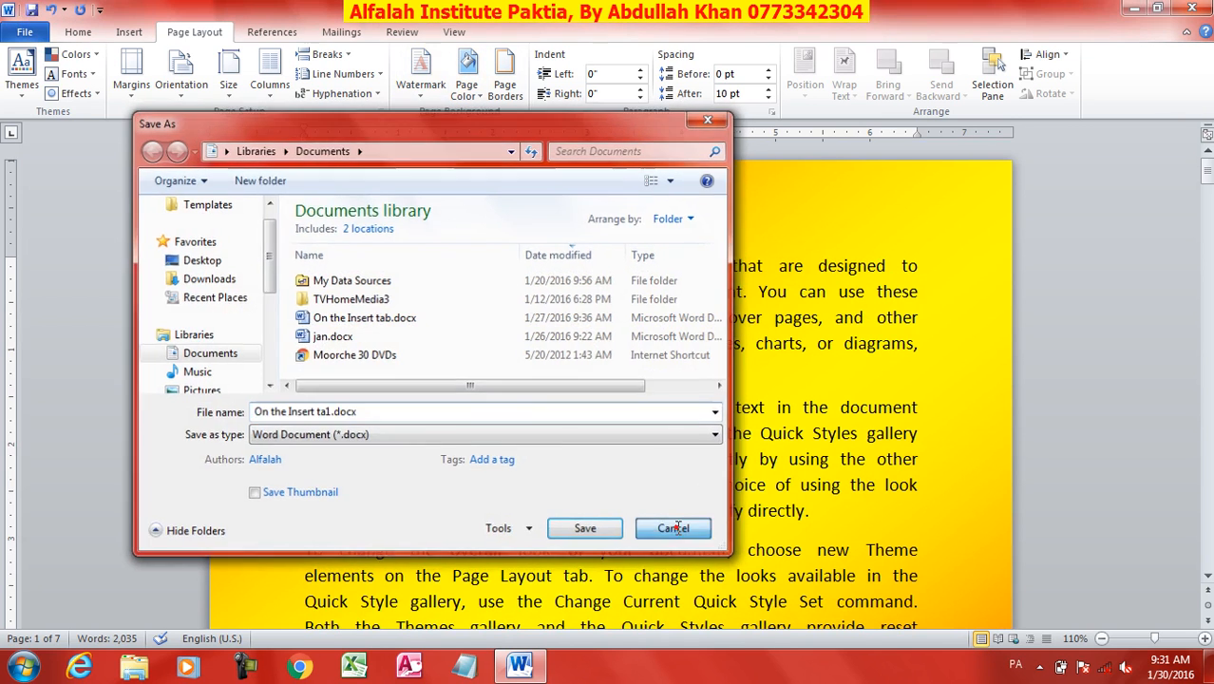
Open the print preview to check how the document with the gradient page background prints.
key(ctrl+p)
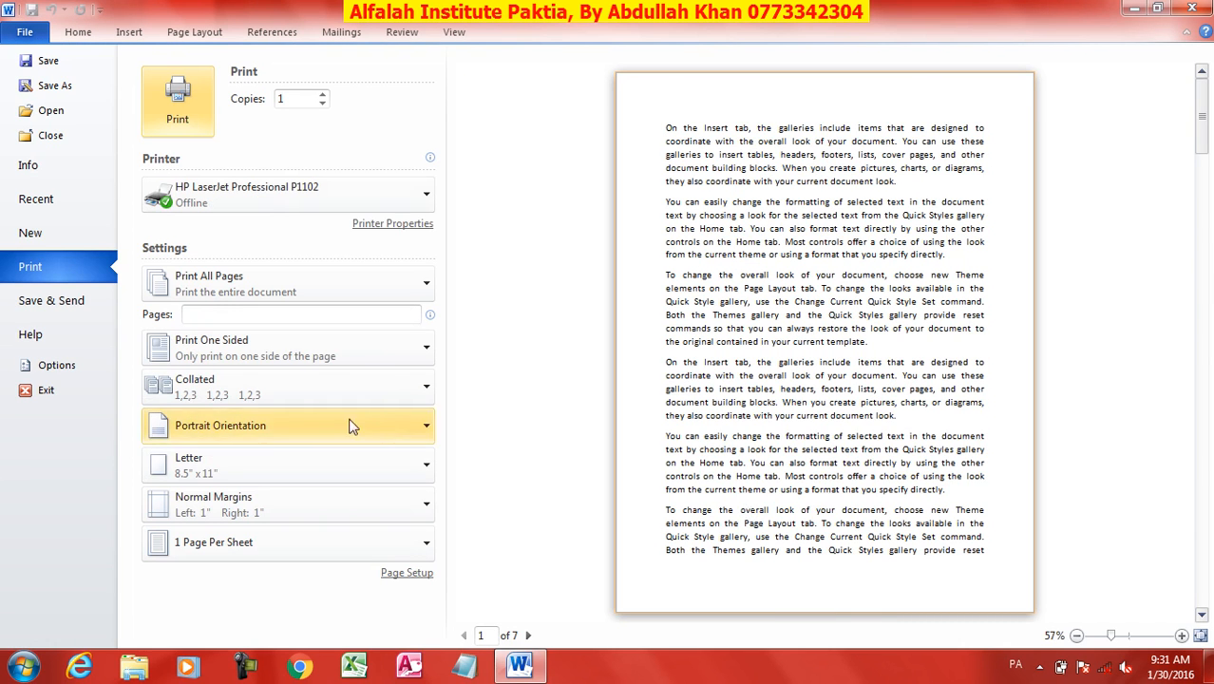
Turn on printing of background colors and images in the display options, and check the page in the print preview.
key(Escape)
key(alt+f)
click(48, 365)
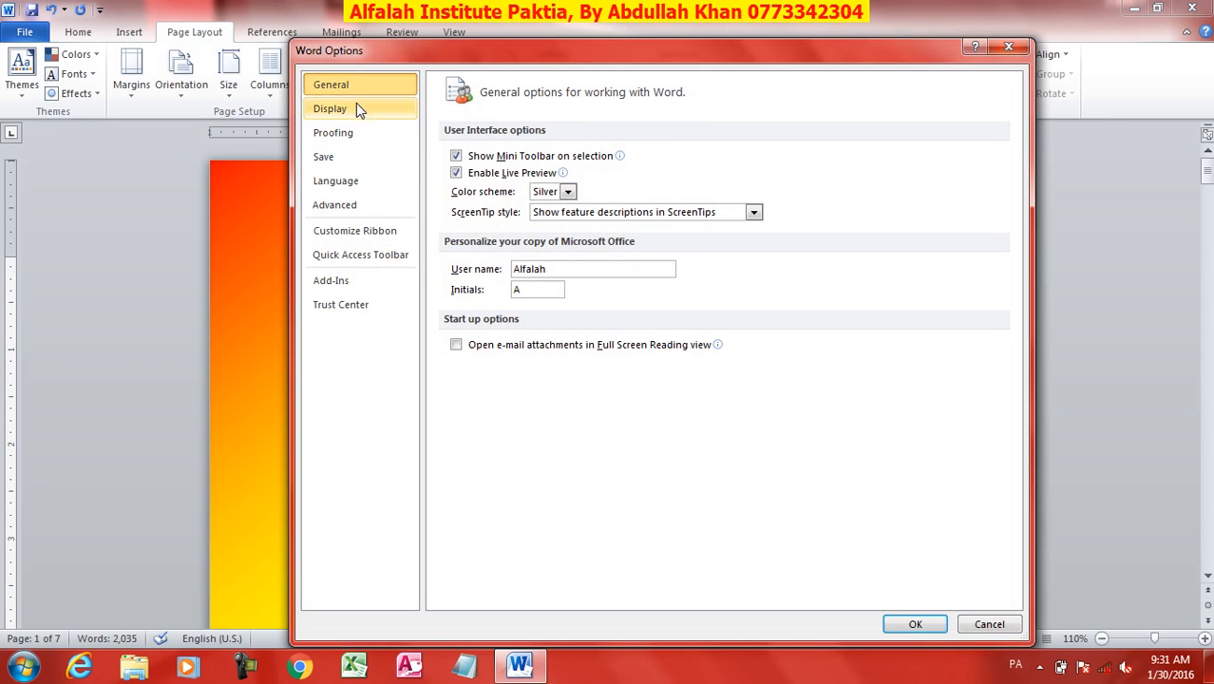
click(356, 112)
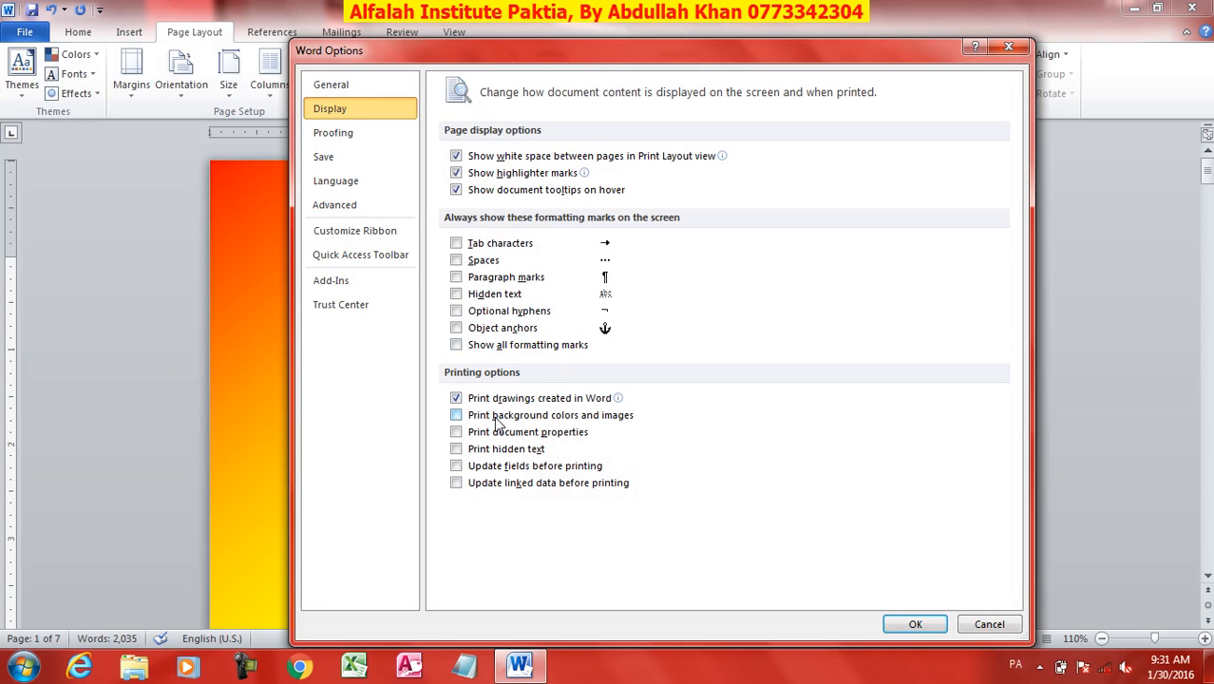
click(456, 415)
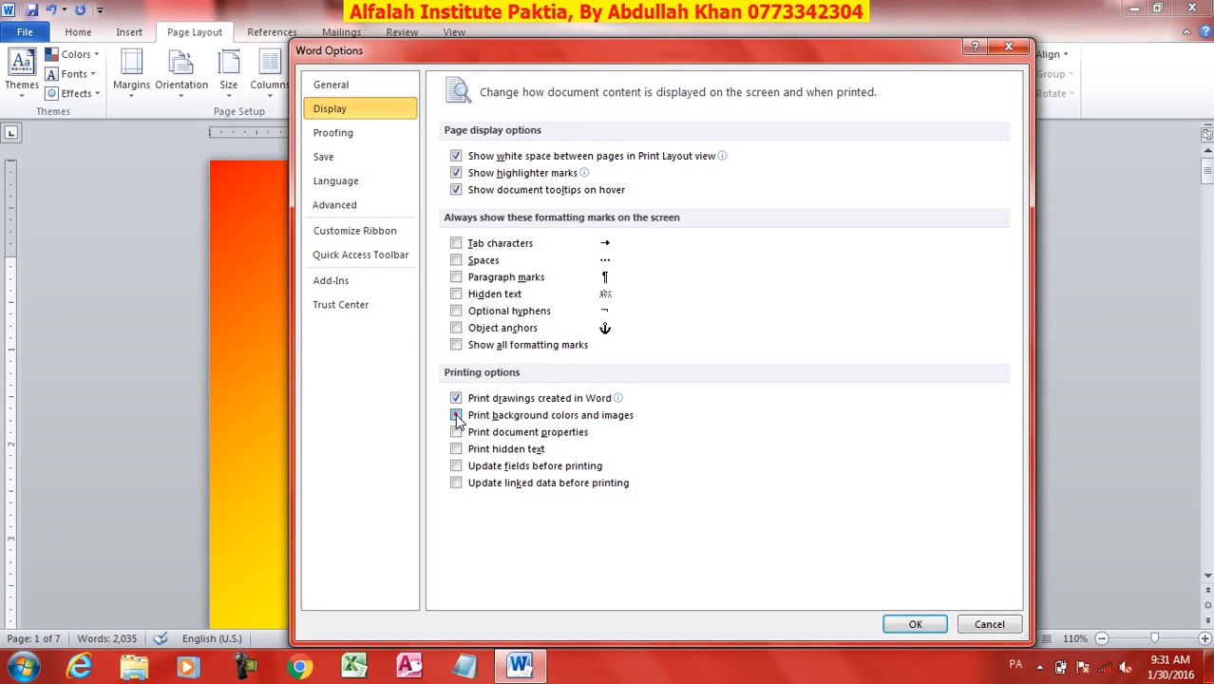
click(915, 624)
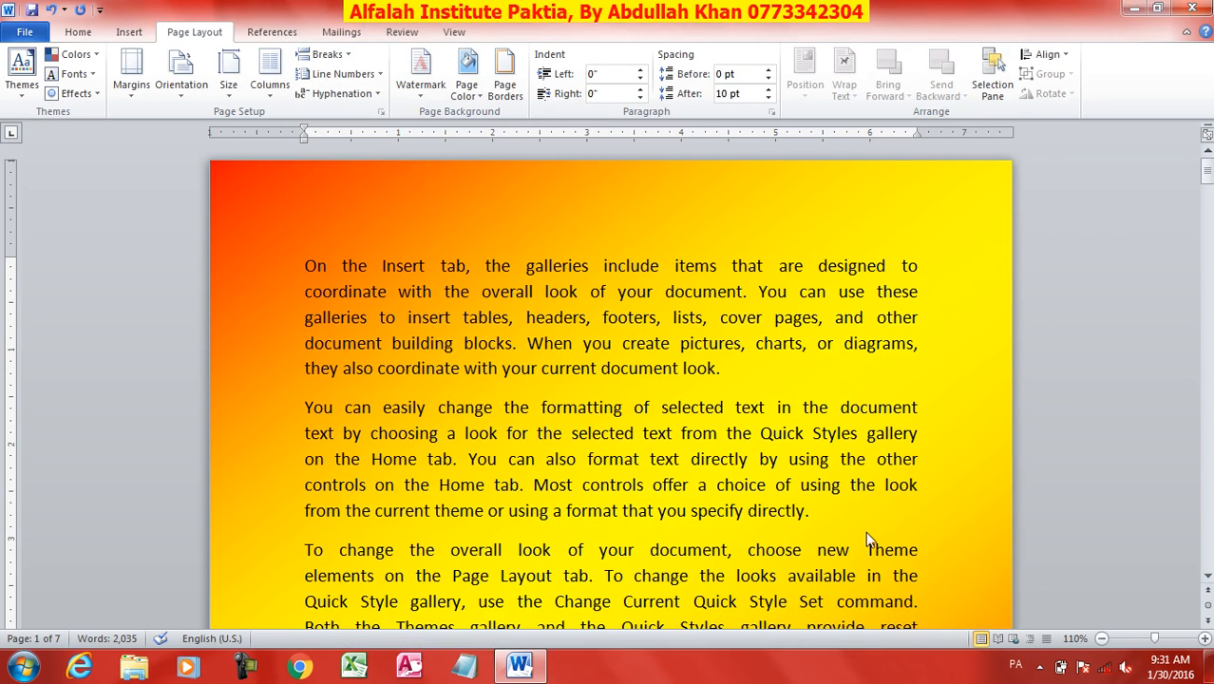
key(ctrl+p)
key(Escape)
Turn off the printing of background colors and images in the display options again.
key(alt+f)
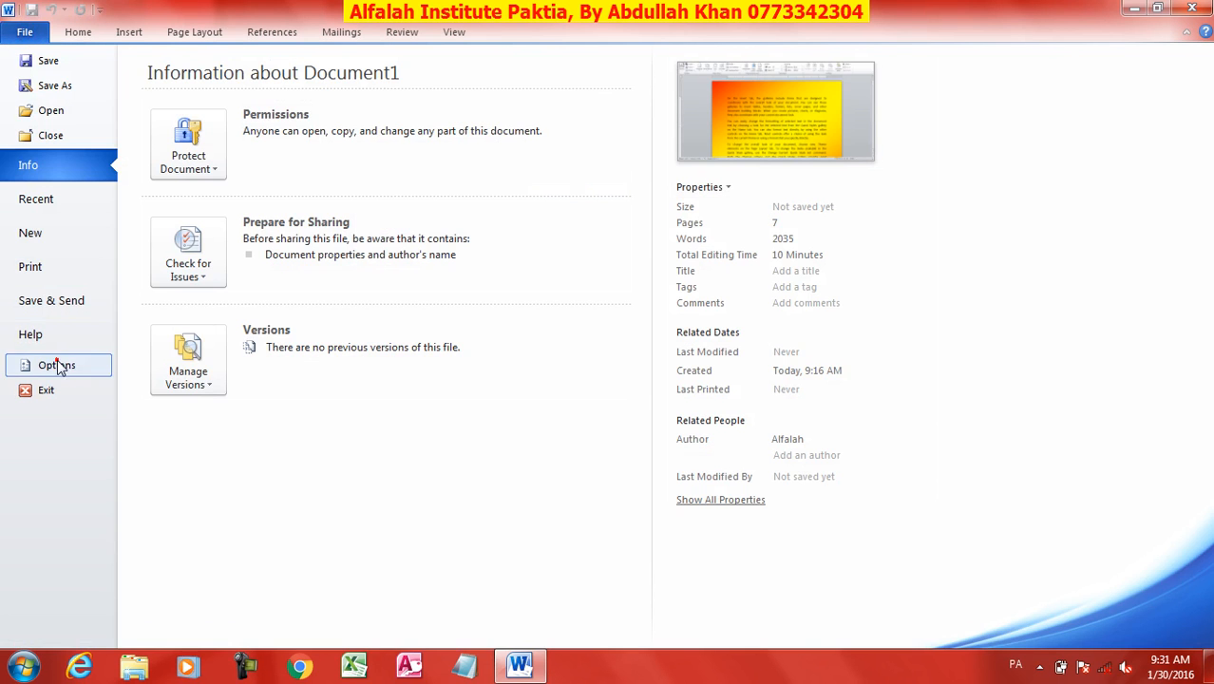
click(59, 367)
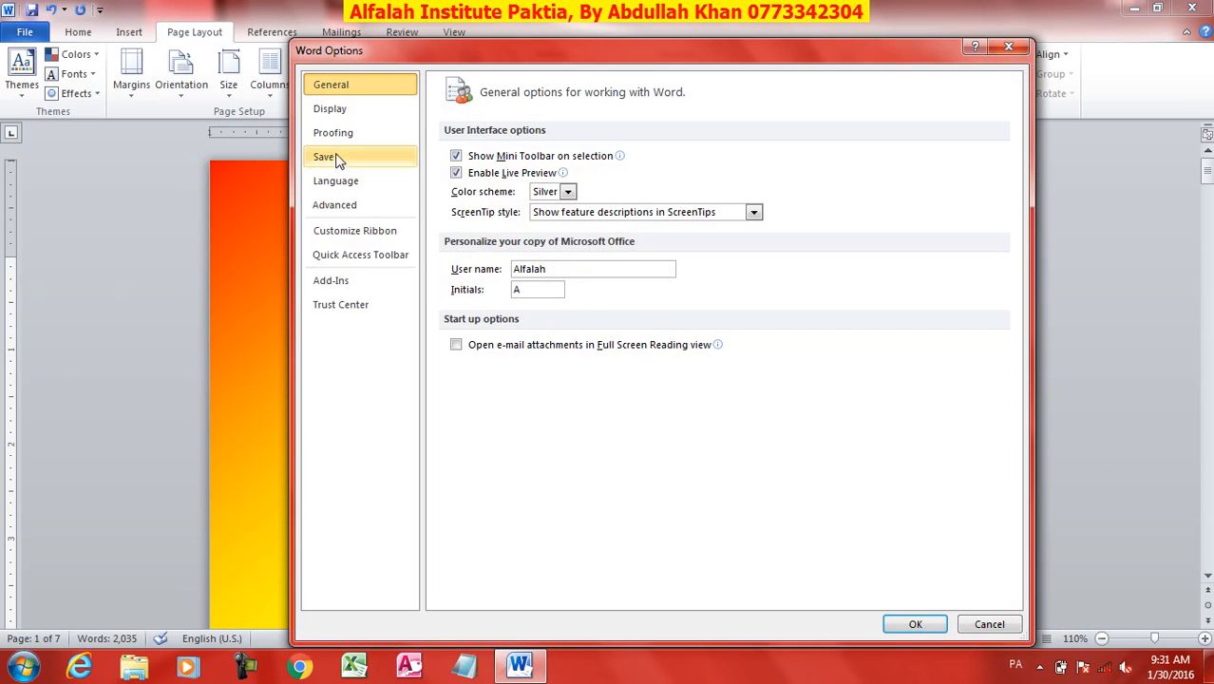
click(334, 110)
click(456, 415)
click(915, 625)
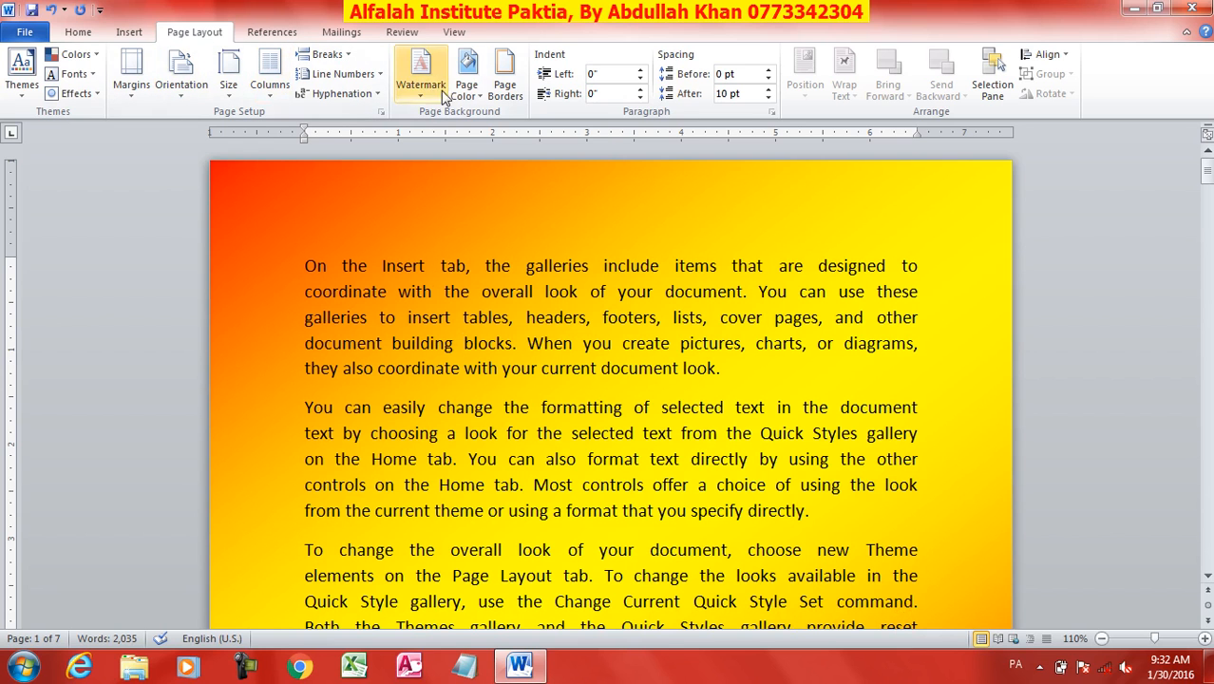
Try the Vertical, Diagonal down, From corner and From center shading styles on the two-color page gradient.
click(467, 86)
click(492, 319)
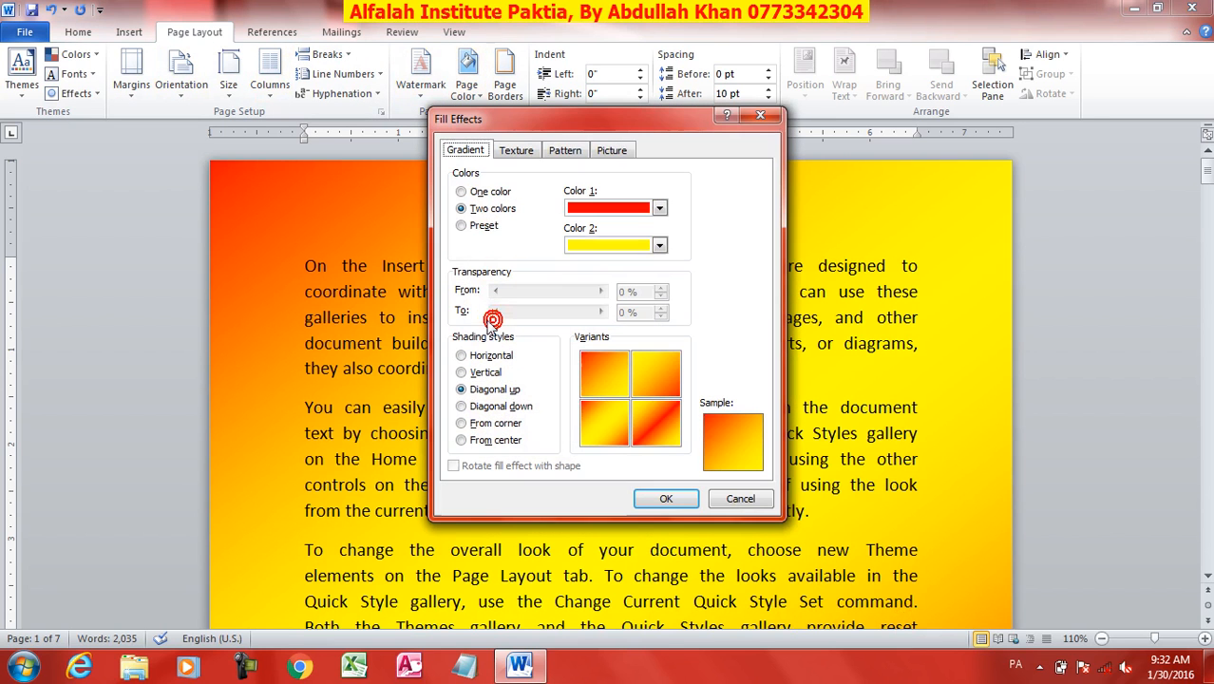
click(473, 372)
click(490, 406)
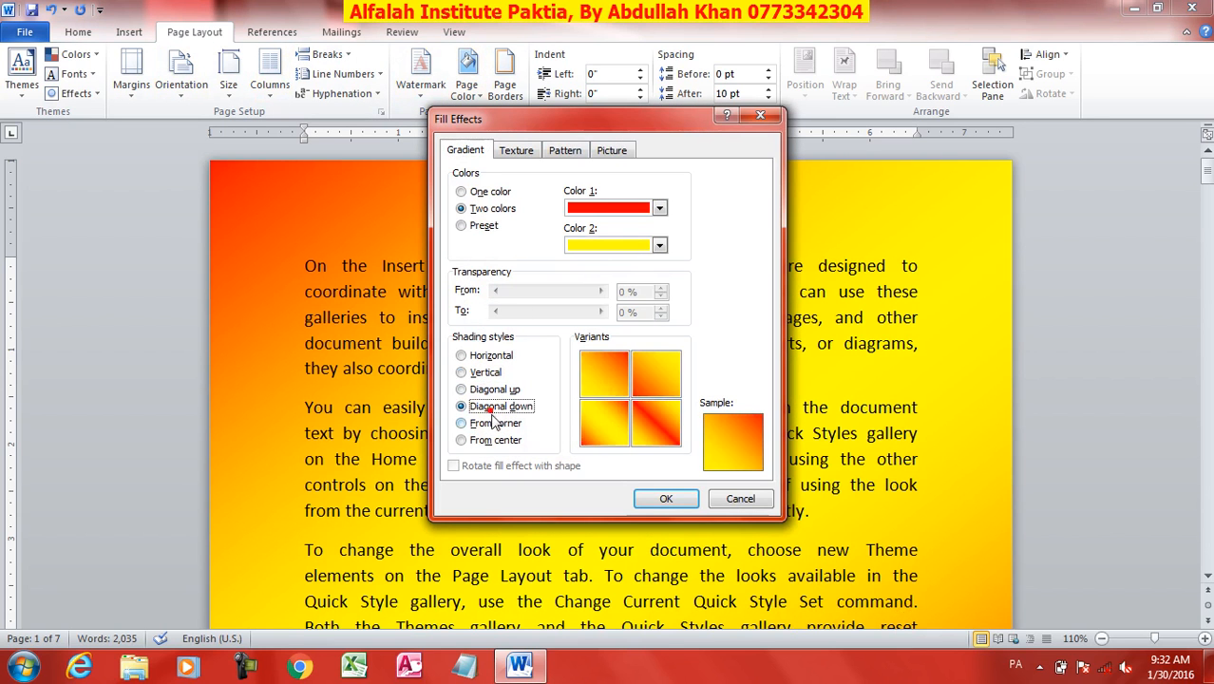
click(493, 425)
click(490, 443)
click(495, 424)
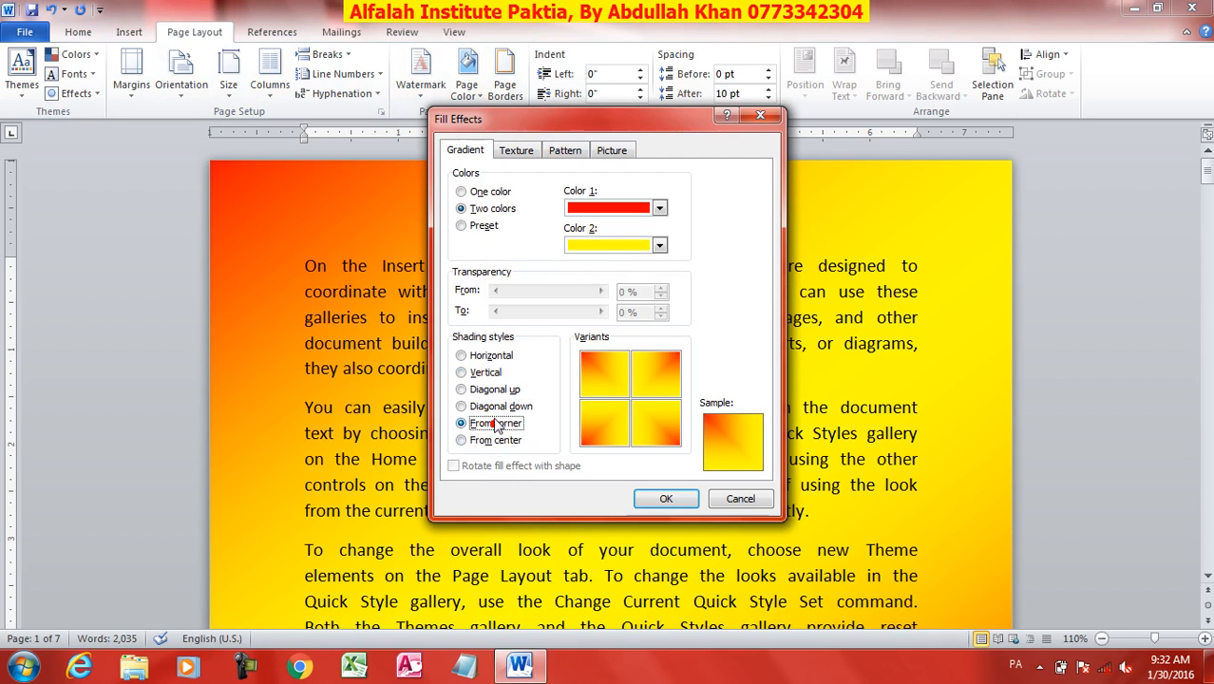
Fill the page background with the Wheat preset gradient using the Diagonal down shading style.
click(462, 226)
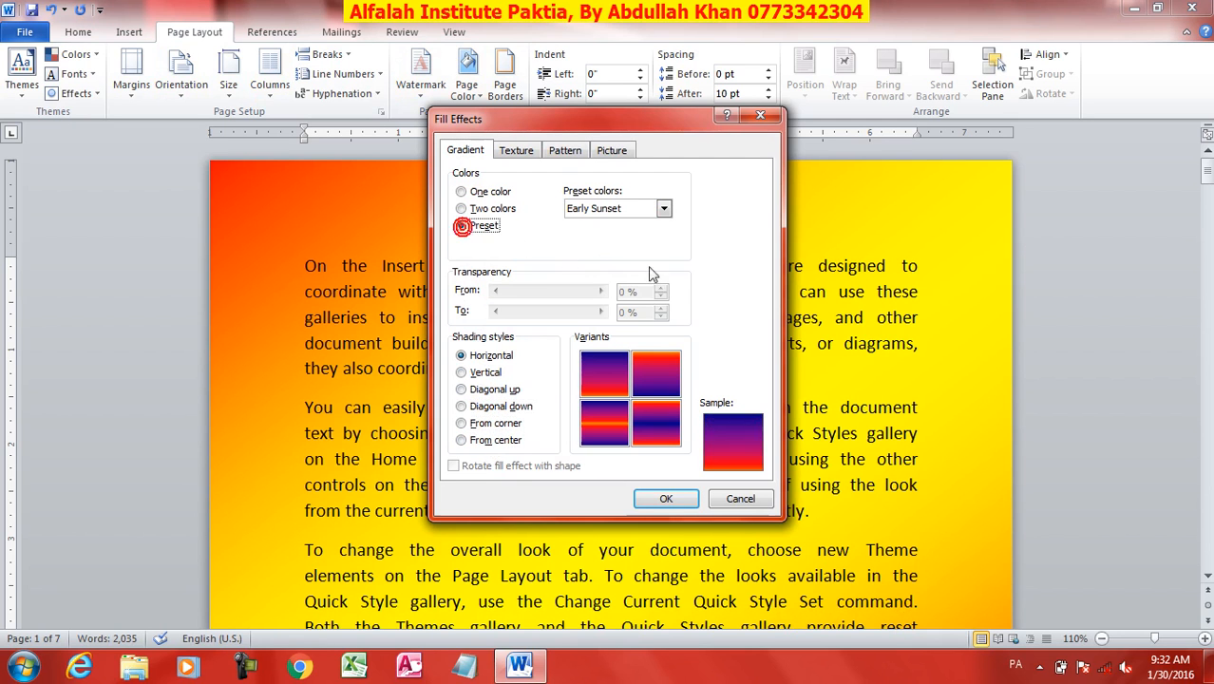
click(665, 211)
click(591, 247)
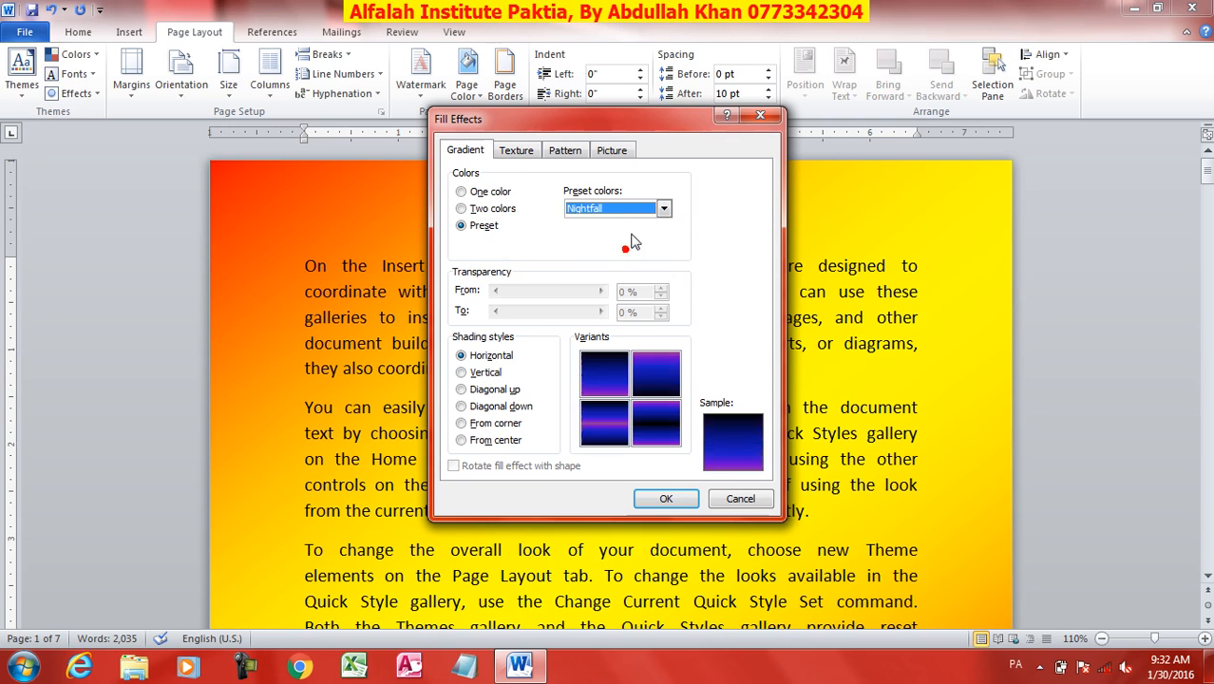
click(666, 211)
scroll(612, 261, down, 3)
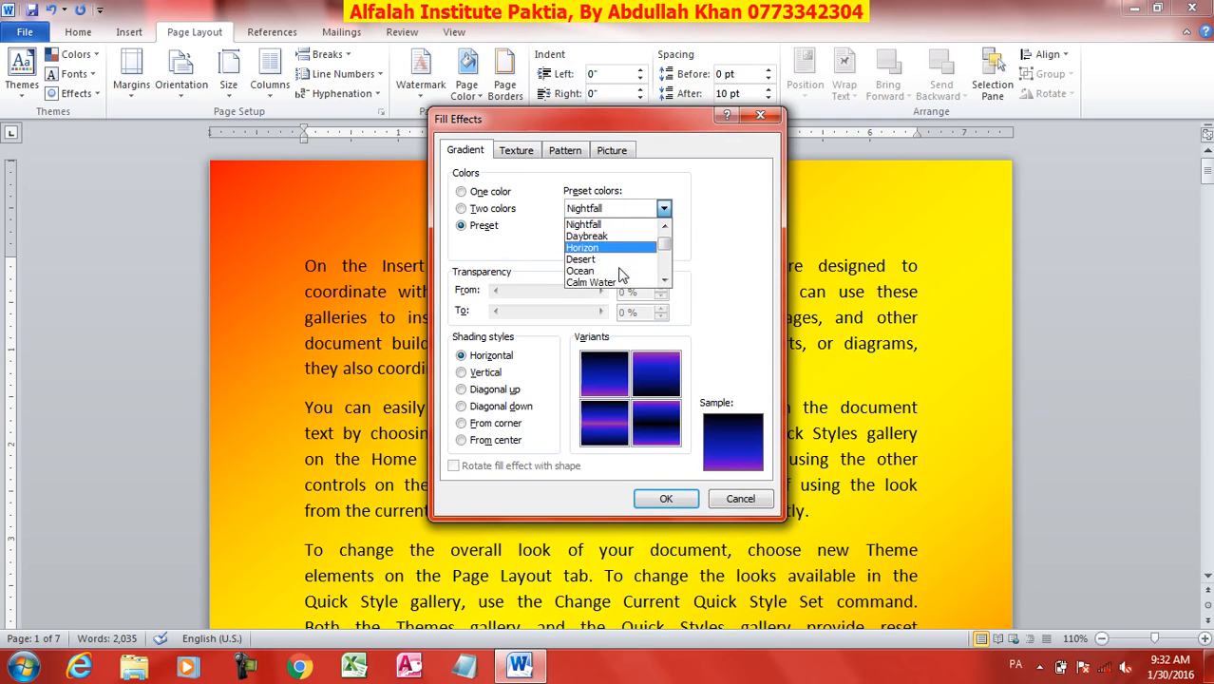
scroll(605, 278, down, 1)
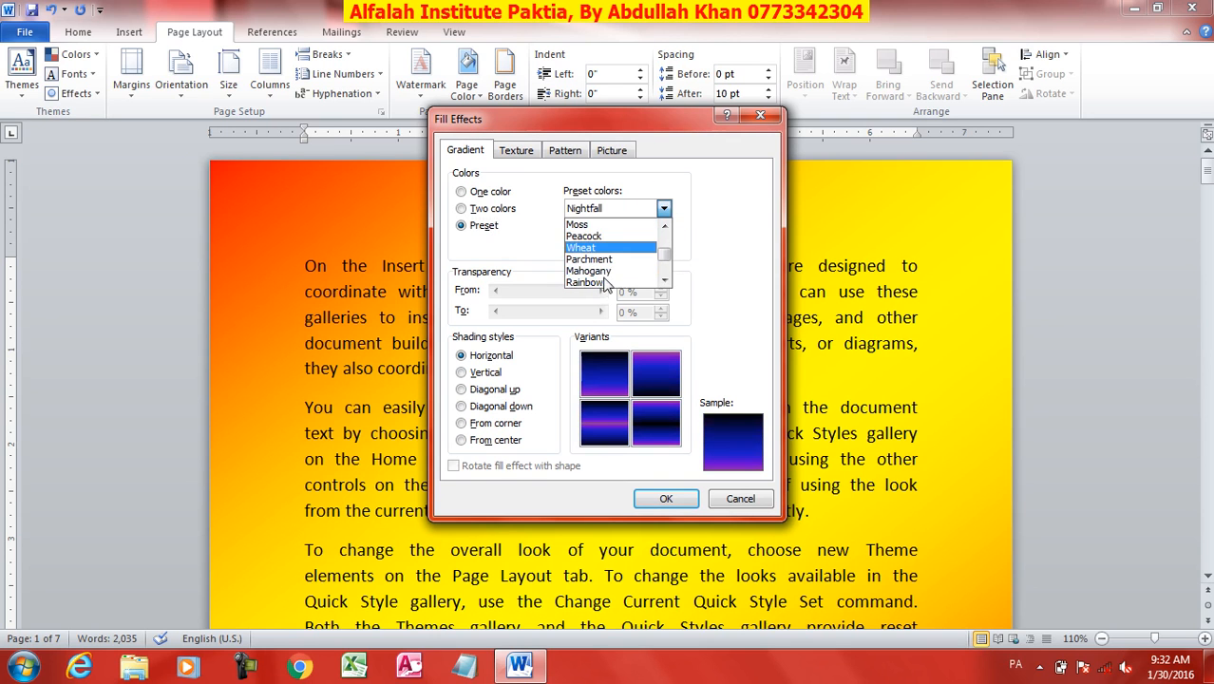
click(611, 249)
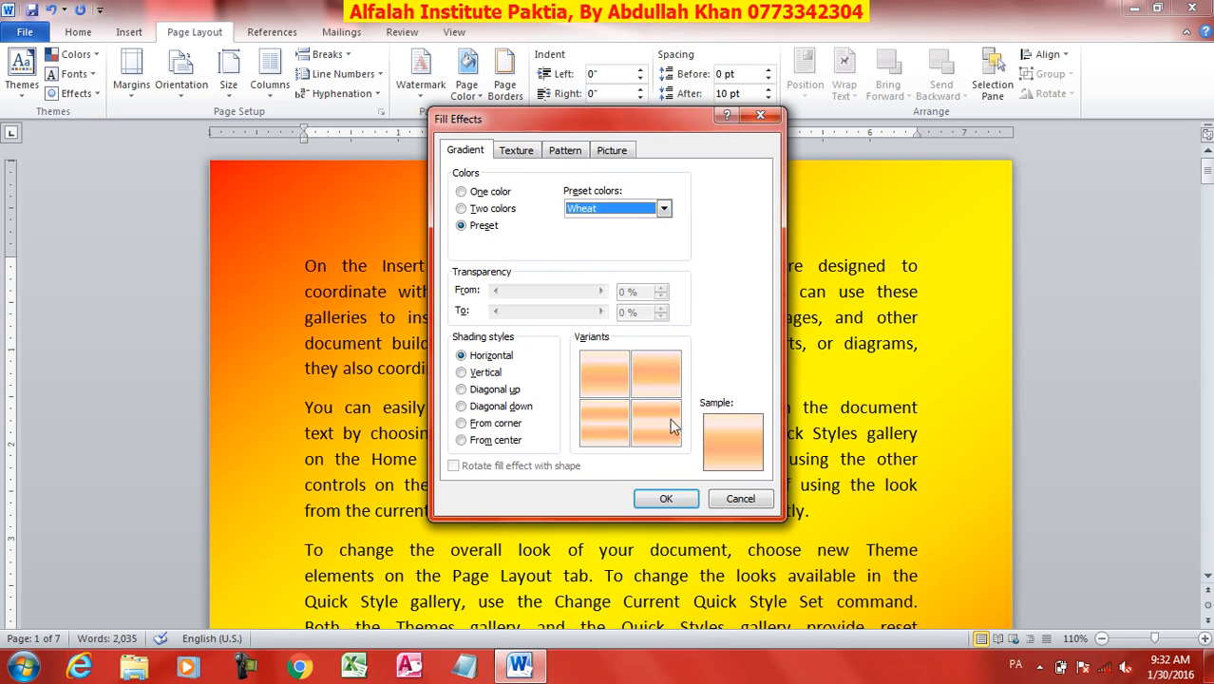
click(463, 406)
click(665, 498)
scroll(655, 506, down, 2)
scroll(651, 503, up, 2)
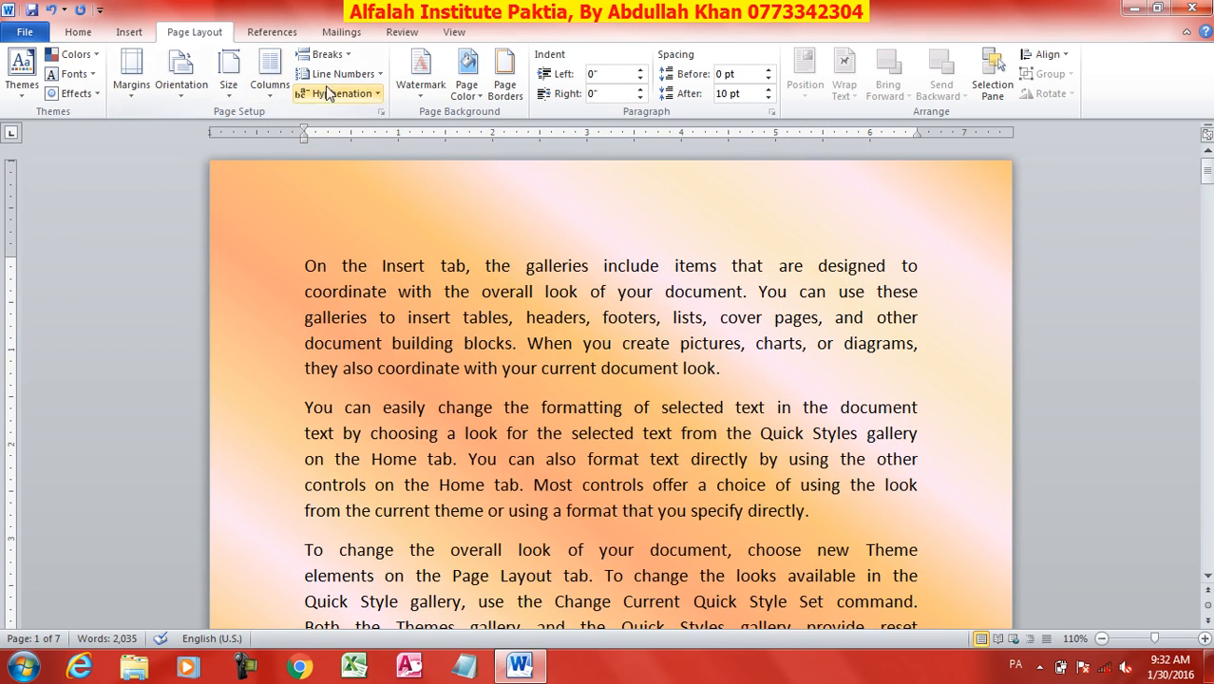
Fill the page background with the Green marble texture.
click(465, 90)
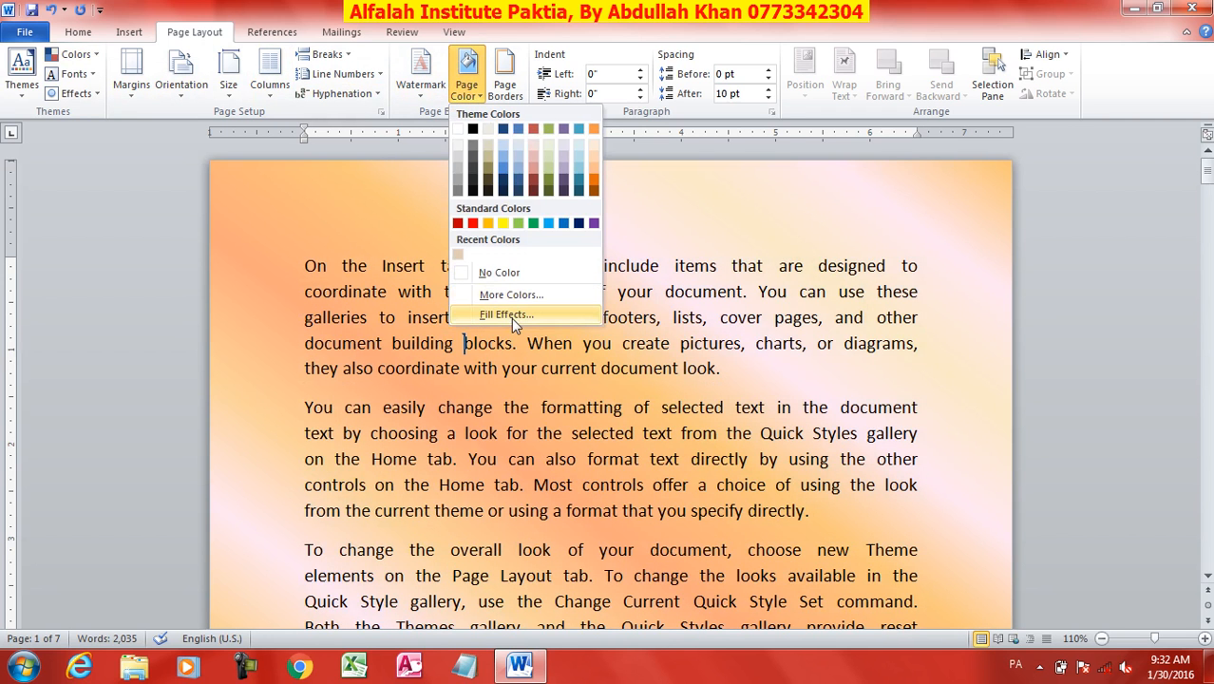
click(512, 317)
click(523, 150)
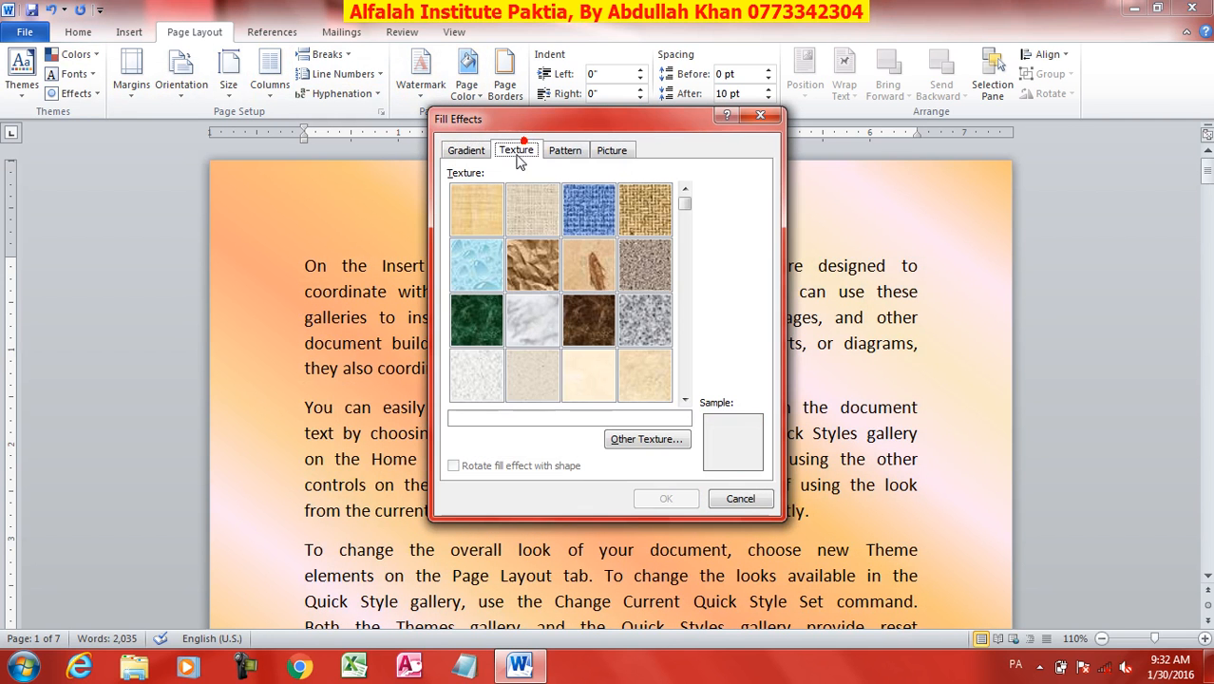
click(531, 272)
click(472, 320)
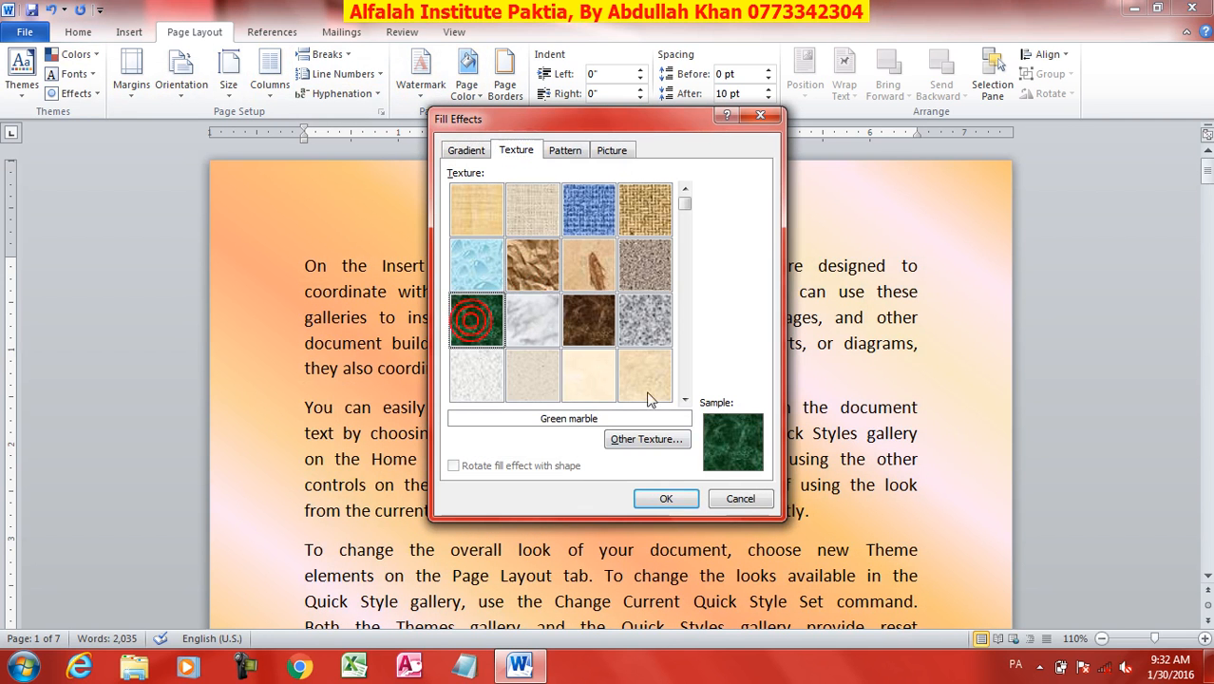
click(666, 498)
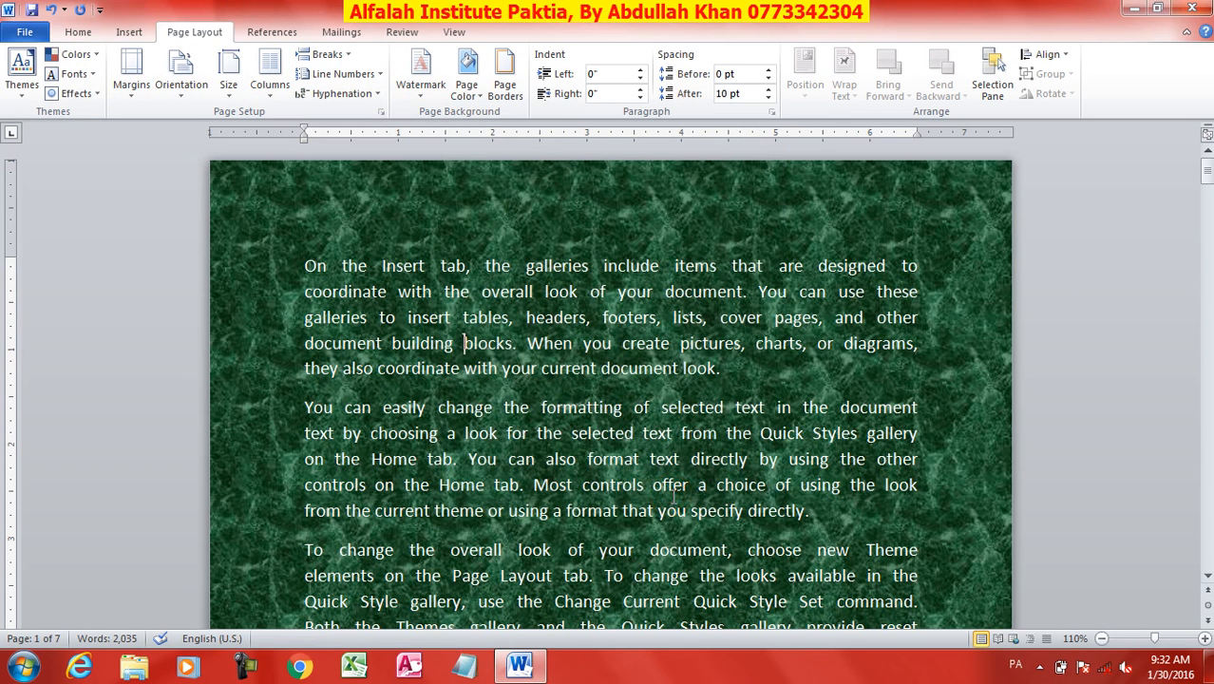
Choose the Solid diamond pattern as the page's fill effect.
click(466, 84)
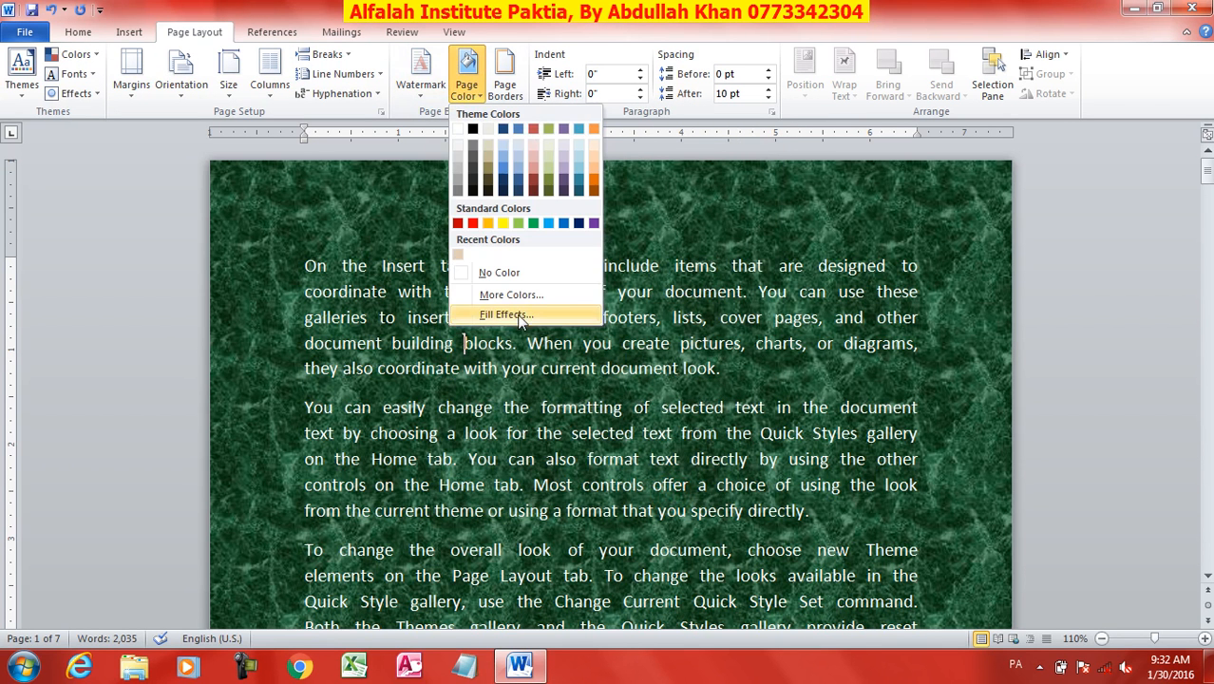
click(519, 317)
click(564, 150)
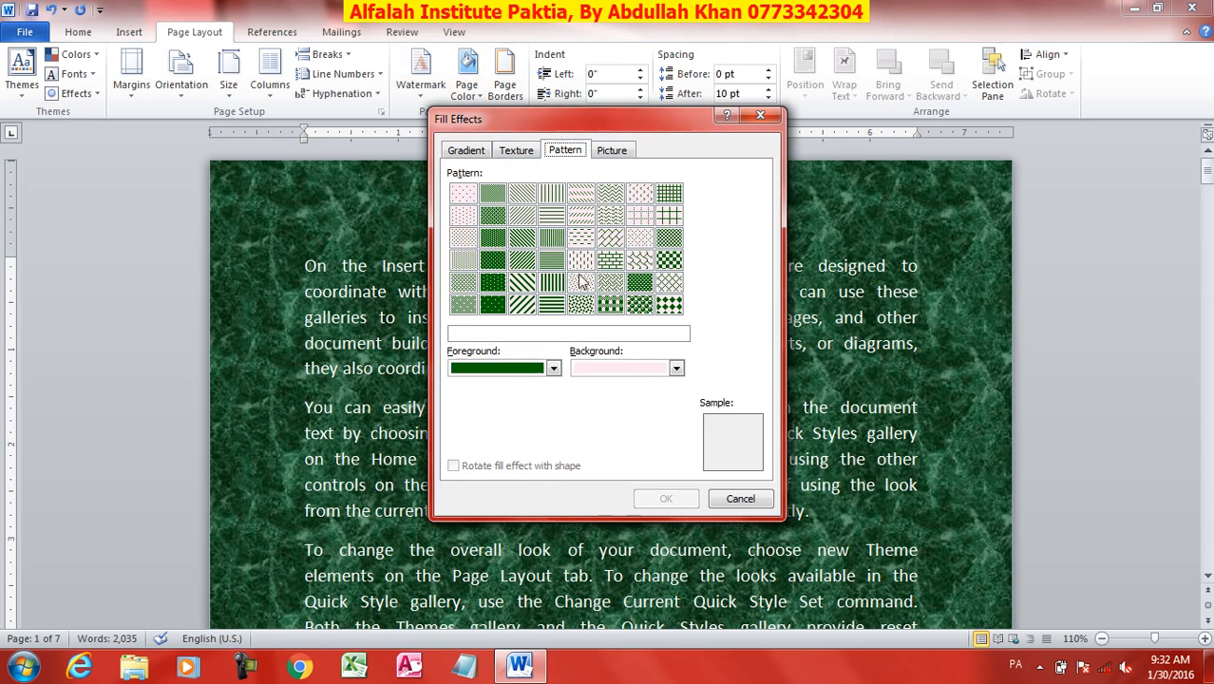
click(608, 282)
click(634, 278)
click(669, 304)
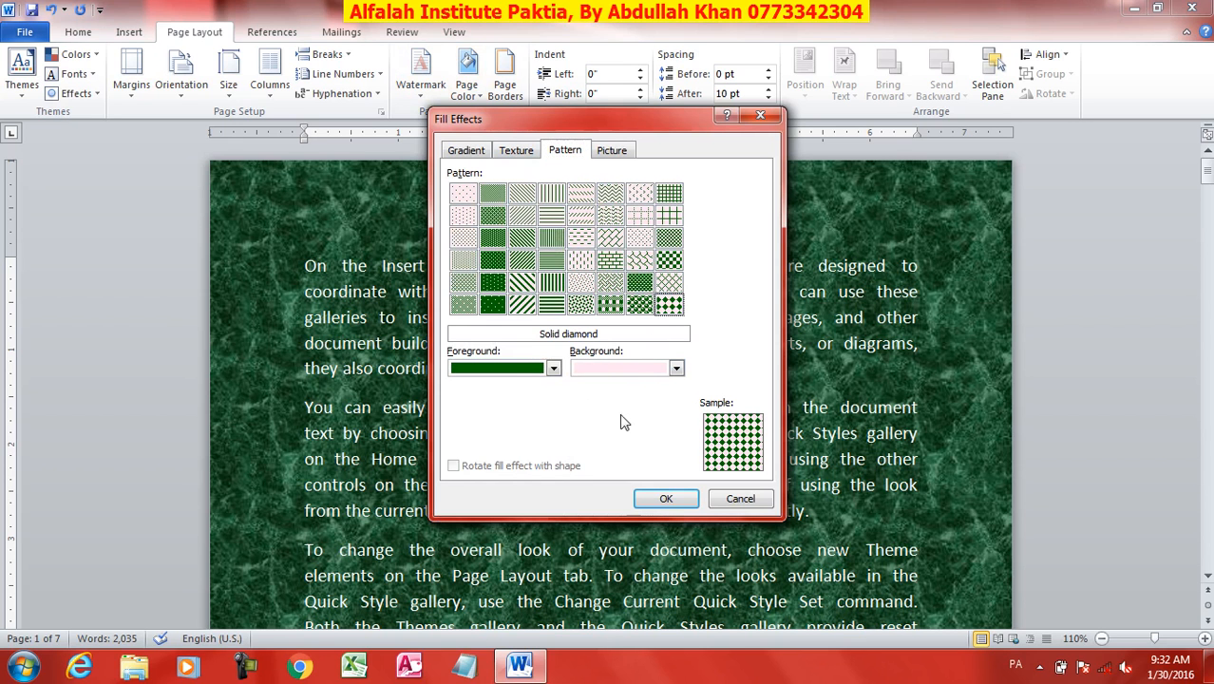
Try red as the pattern's background color, and set it to light green instead.
click(553, 368)
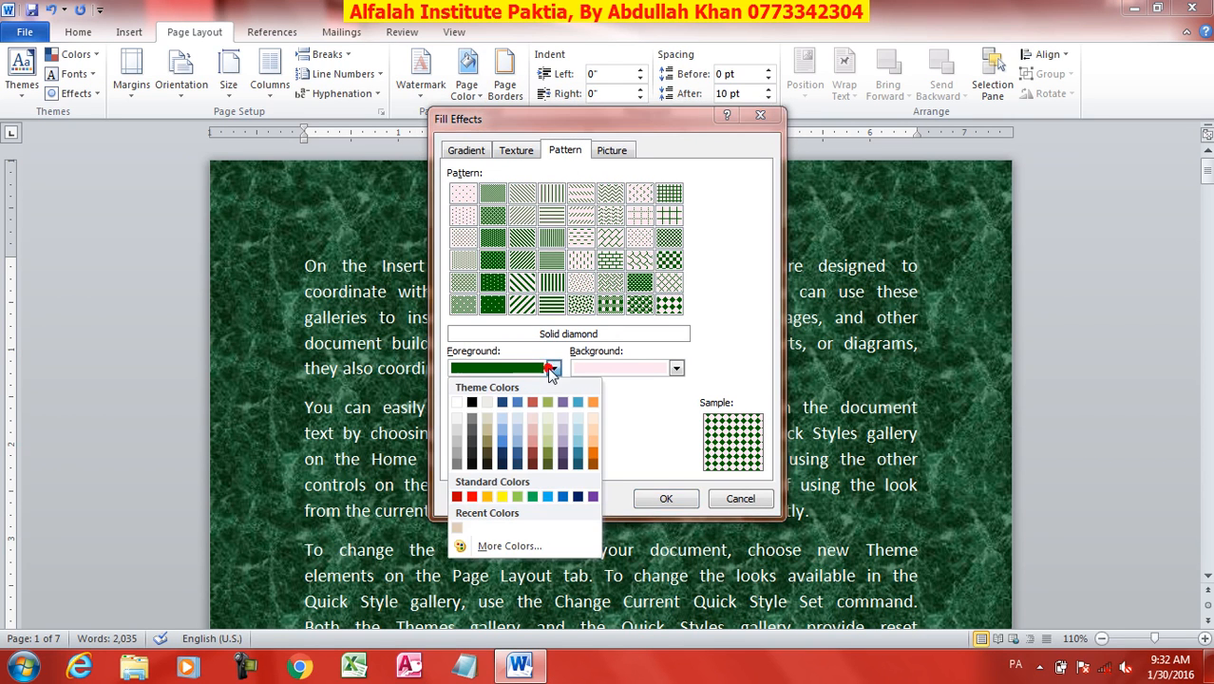
click(549, 368)
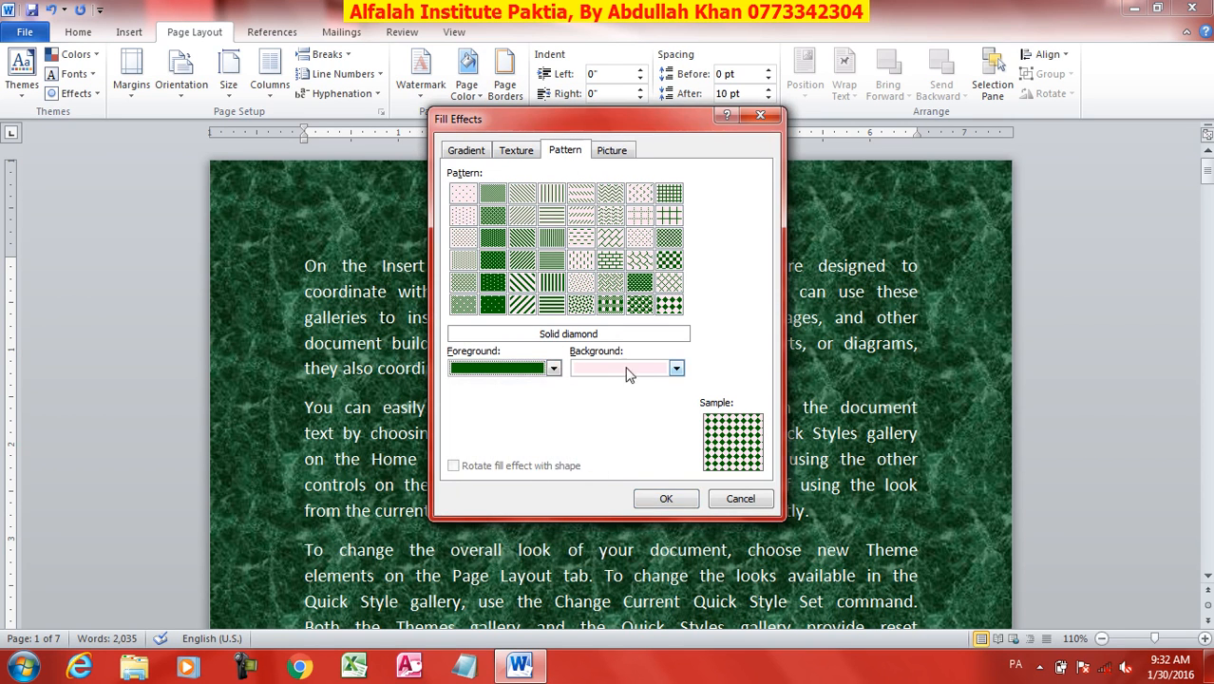
click(674, 368)
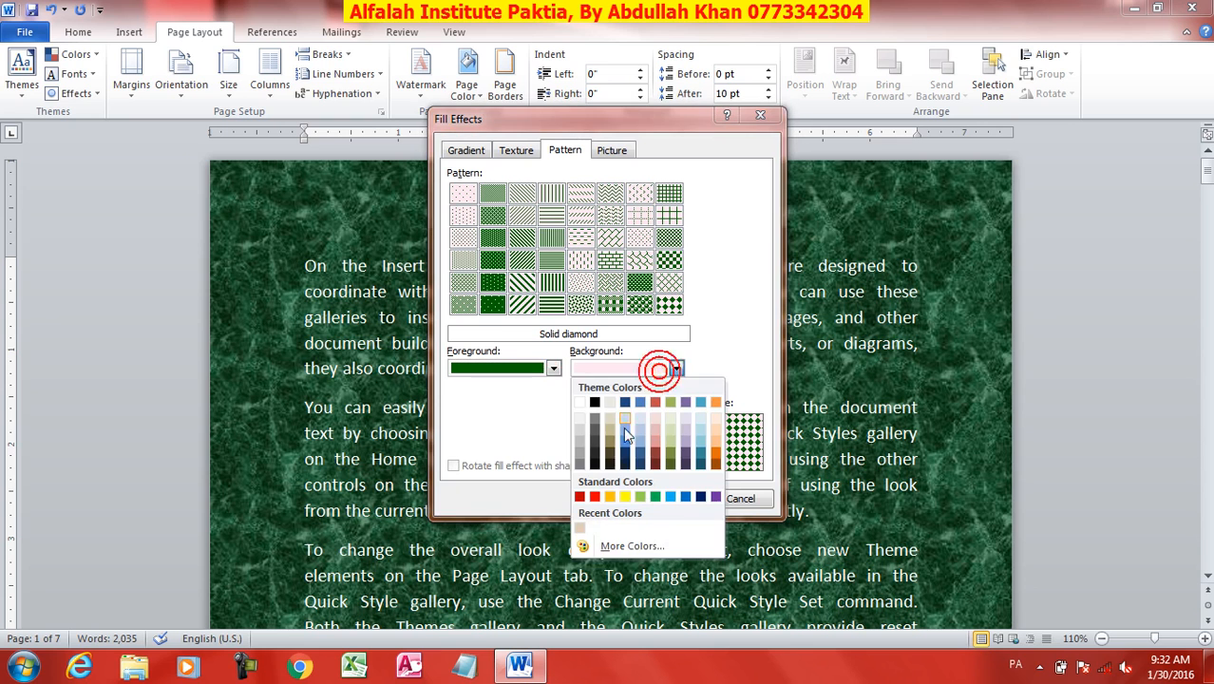
click(596, 497)
click(653, 367)
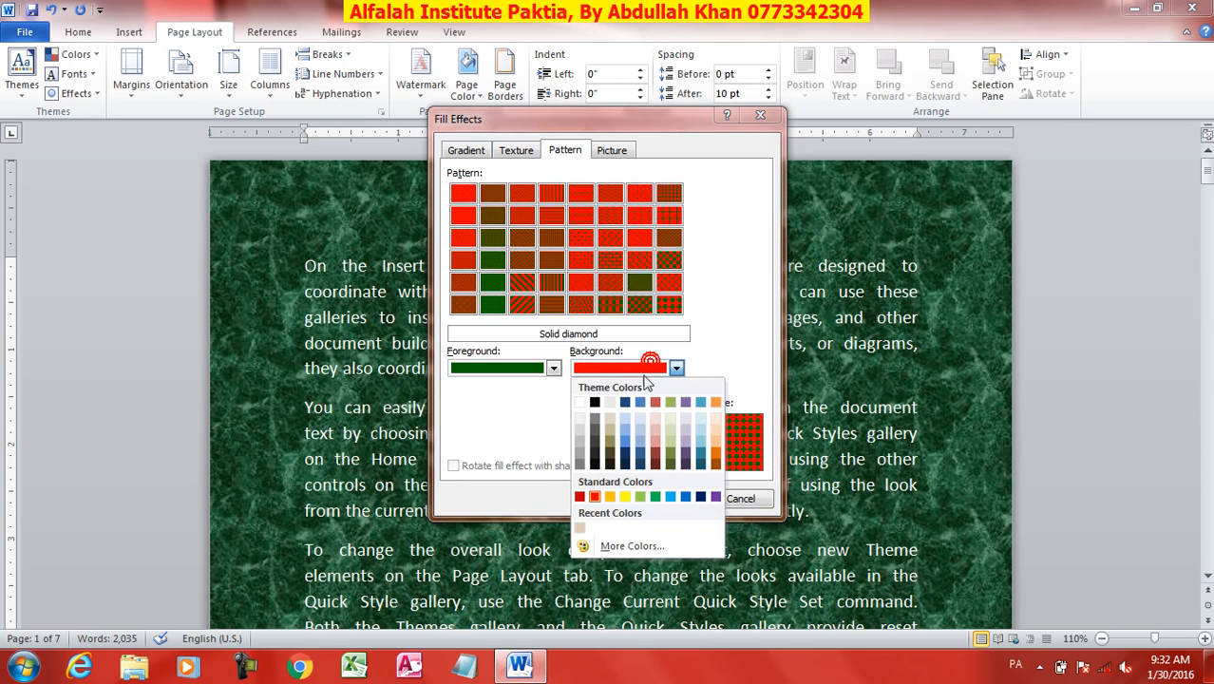
click(639, 497)
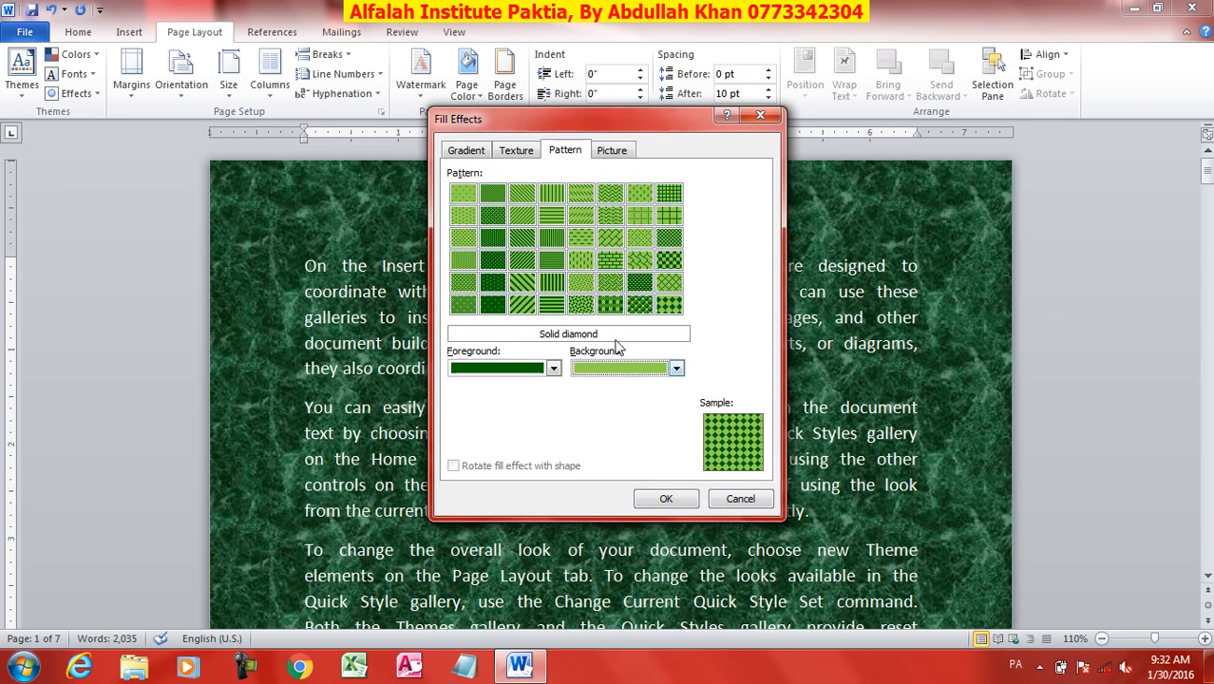
Change the pattern to Large checker board and apply it to the page background.
click(639, 264)
click(582, 262)
click(670, 260)
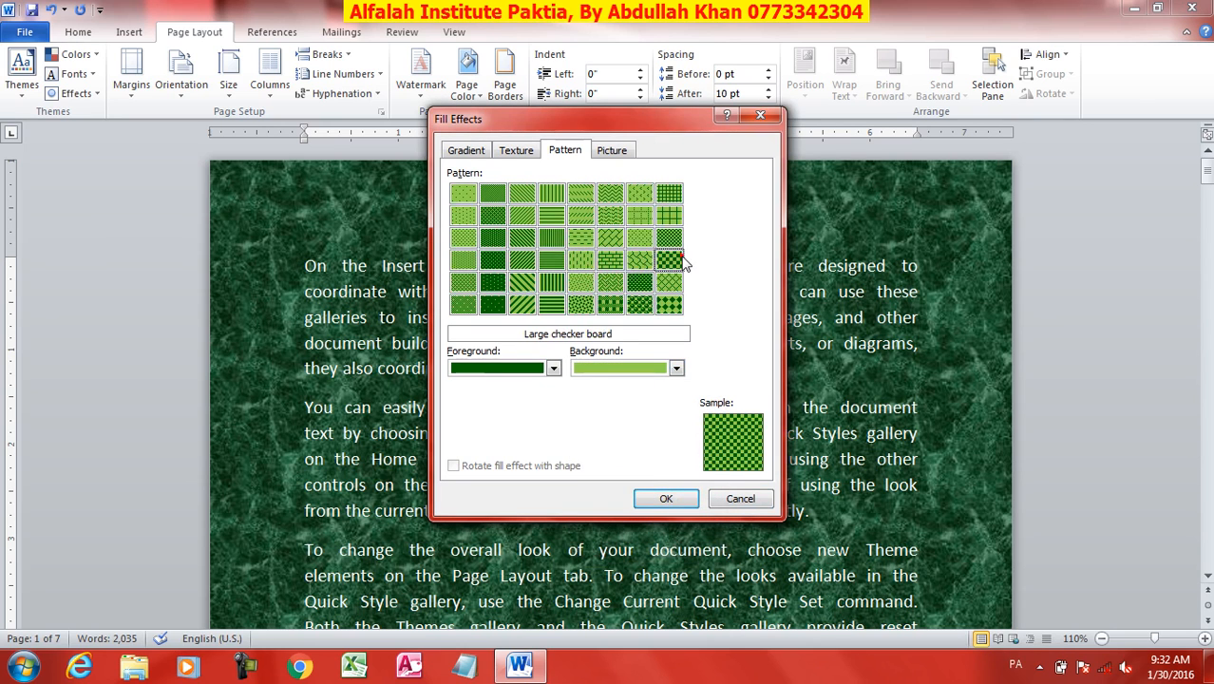
click(659, 498)
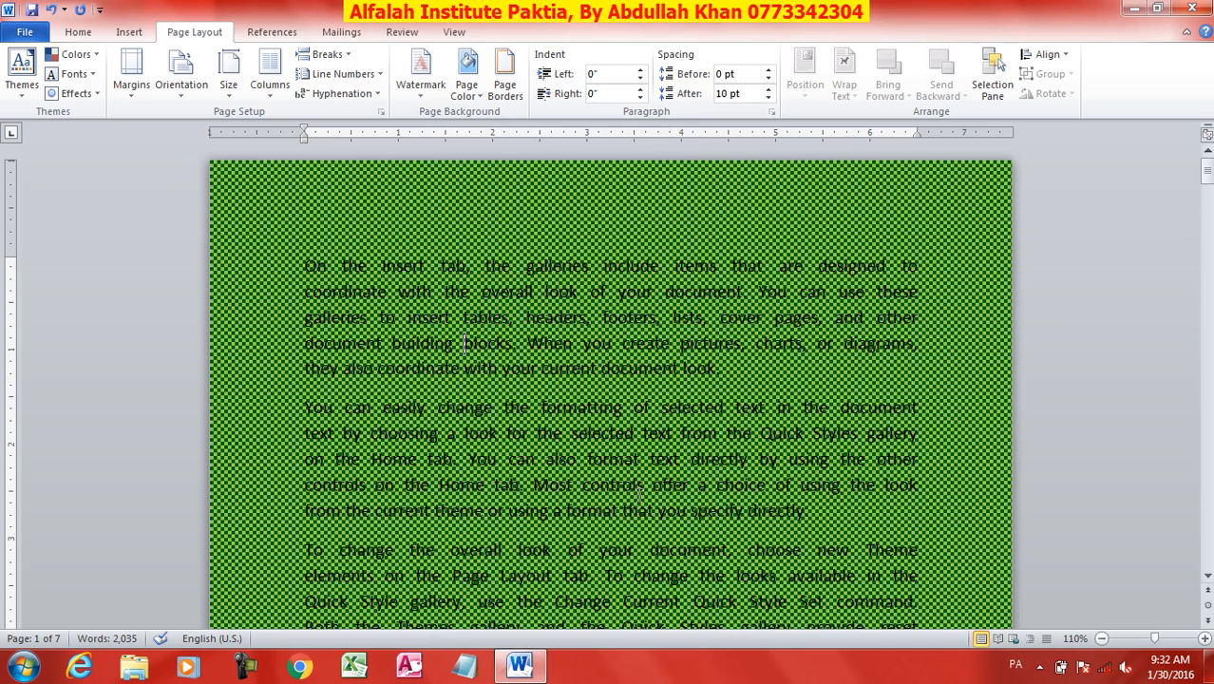
Fill the page background with the picture desktop.png from the Pictures library.
click(466, 84)
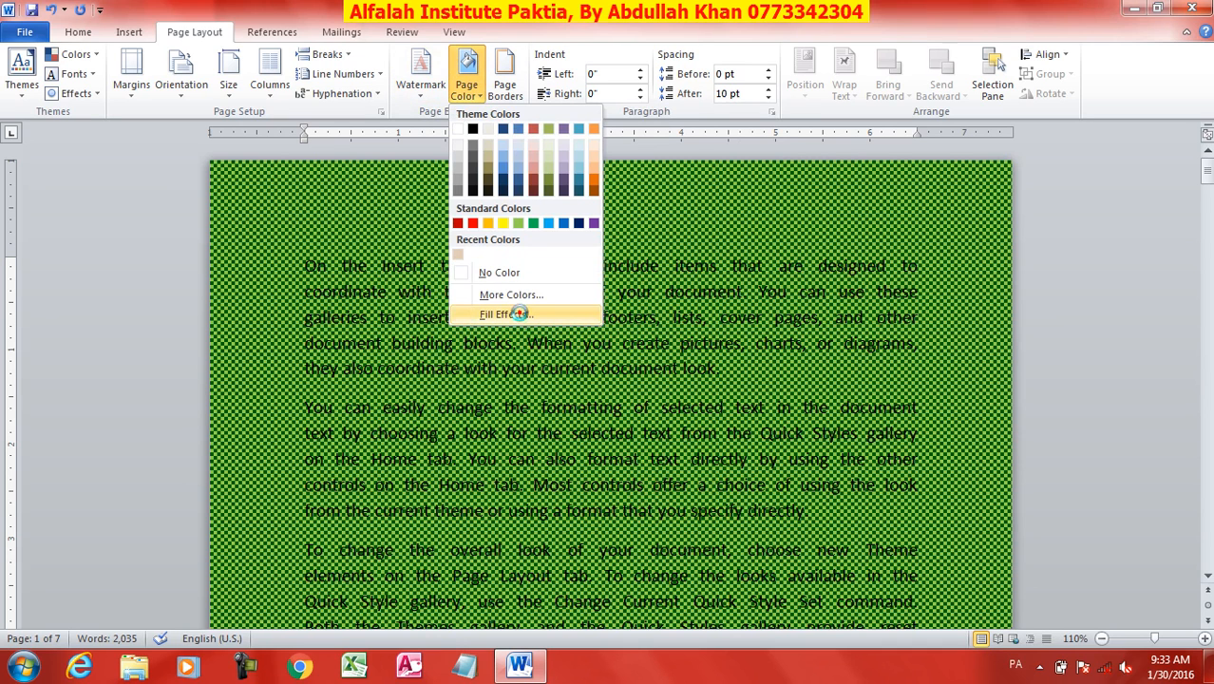
click(518, 314)
click(613, 152)
click(633, 367)
double_click(766, 337)
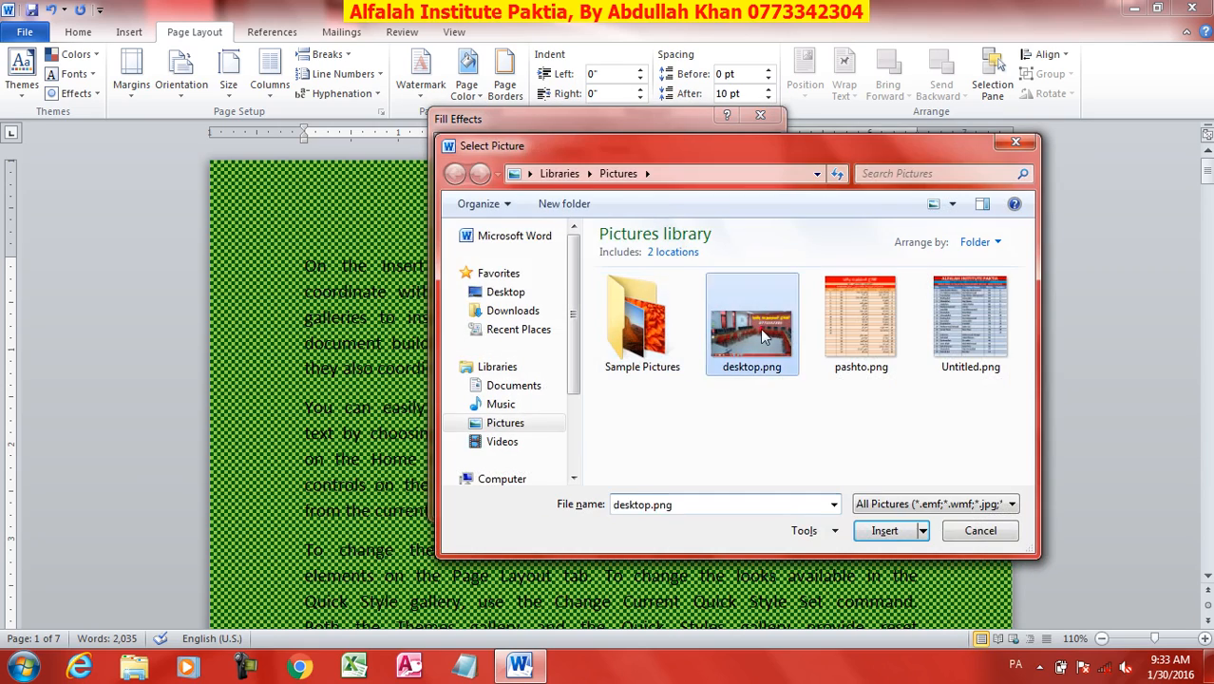
click(673, 501)
scroll(665, 494, down, 5)
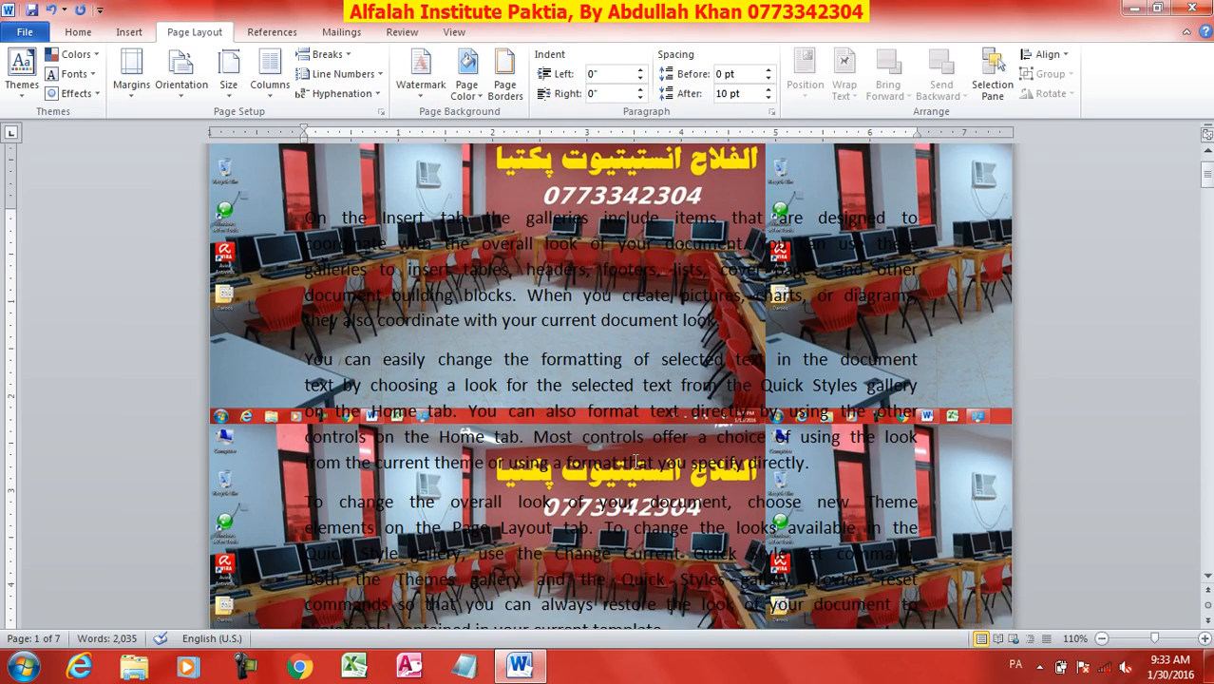
scroll(635, 464, up, 5)
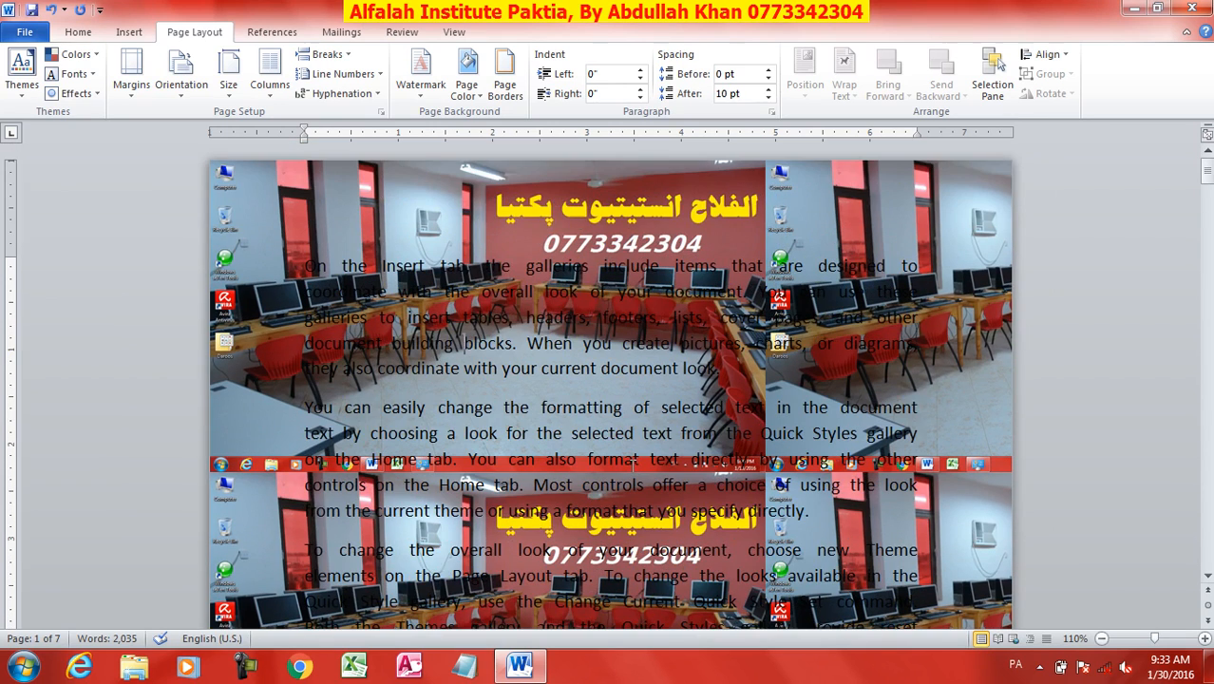
Remove the picture fill from the page background and open the page border settings.
click(467, 76)
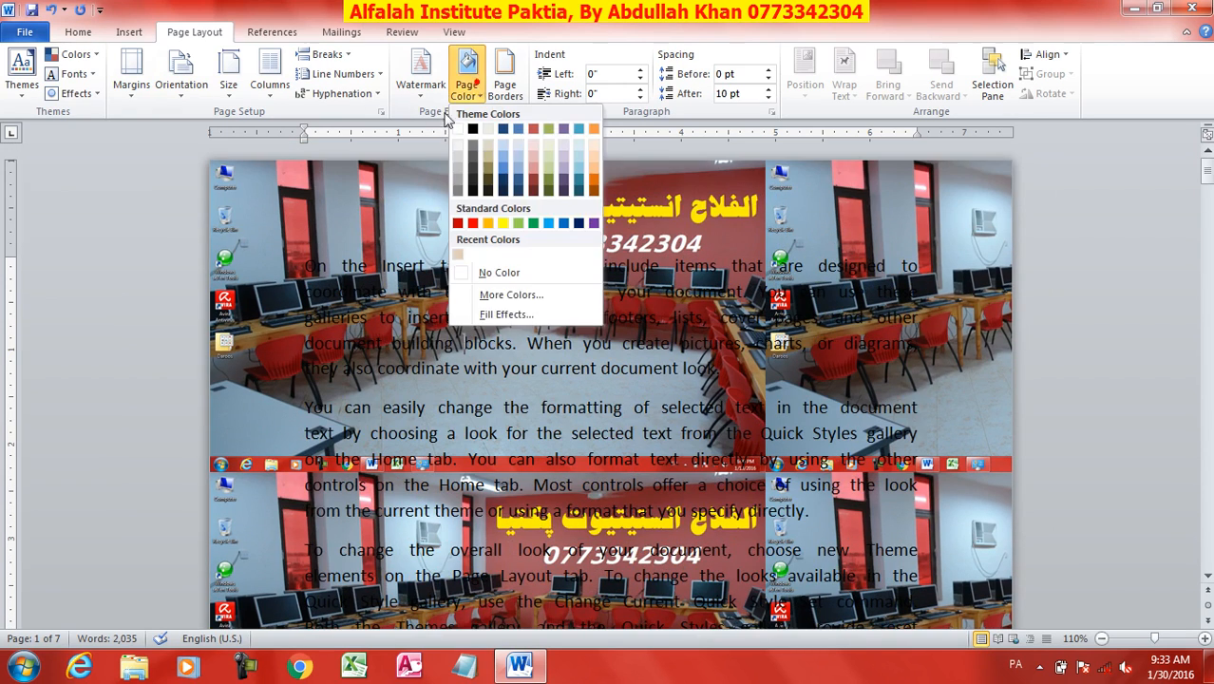
click(514, 277)
click(505, 84)
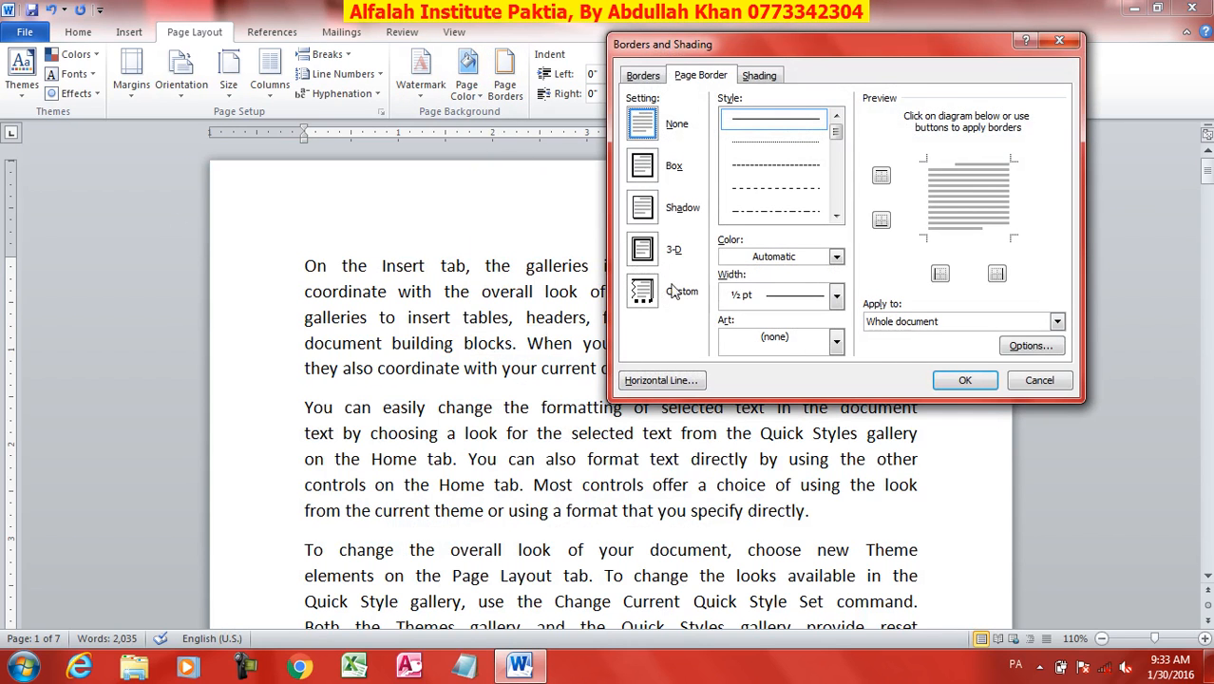
click(644, 78)
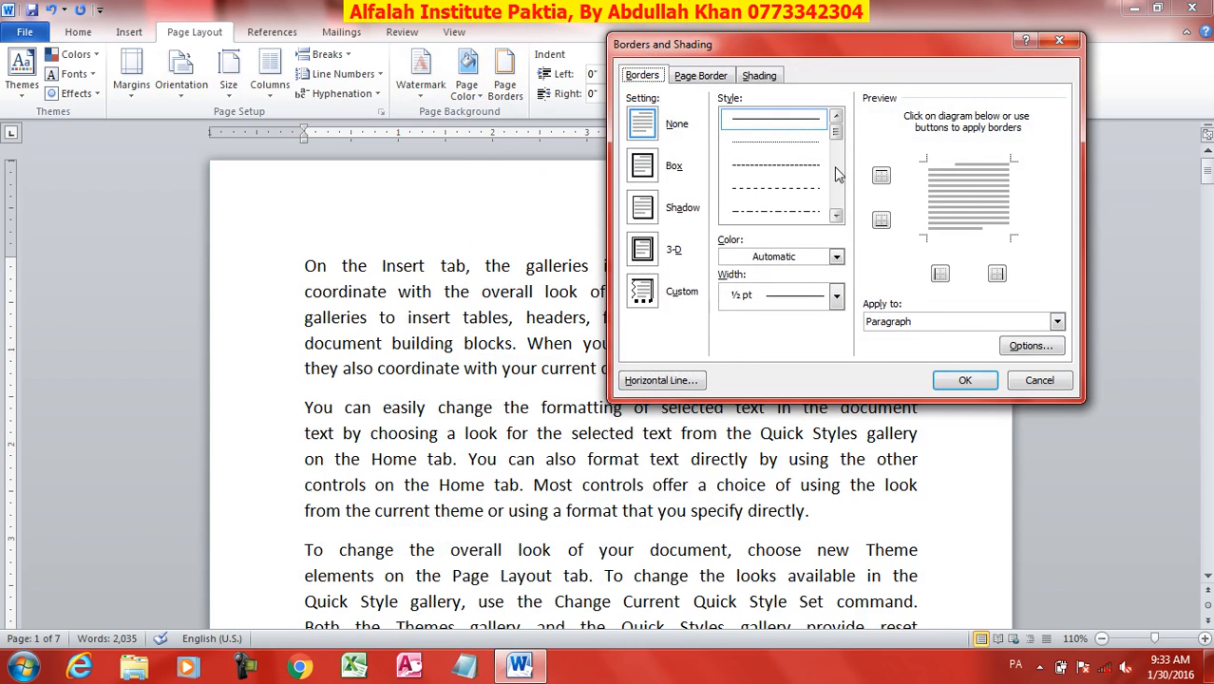
click(700, 78)
drag(718, 45, 611, 131)
Try the Shadow and 3-D page border settings, and choose Box.
click(537, 253)
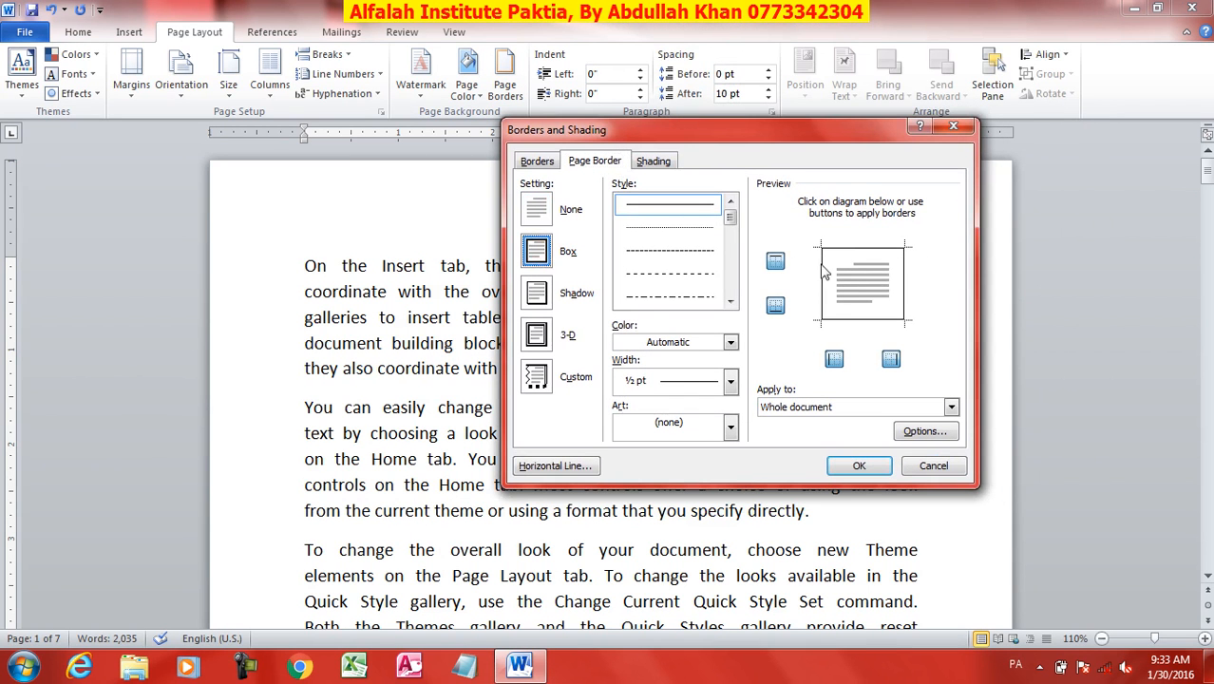
click(533, 296)
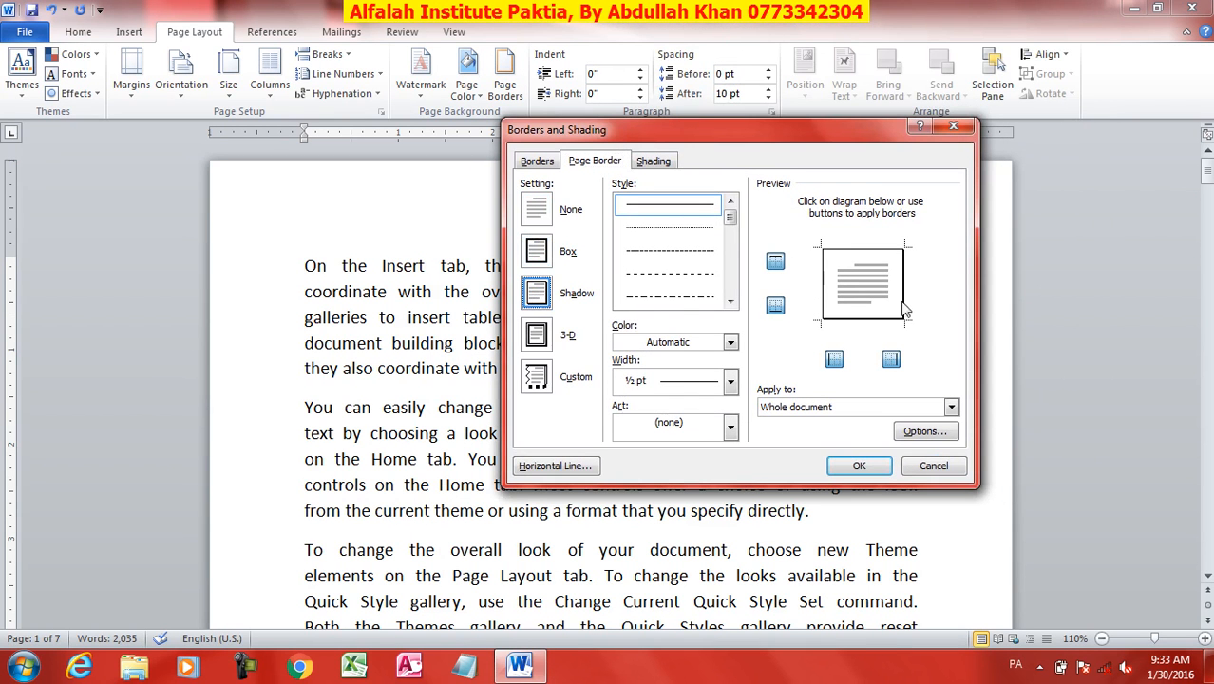
click(543, 337)
click(540, 253)
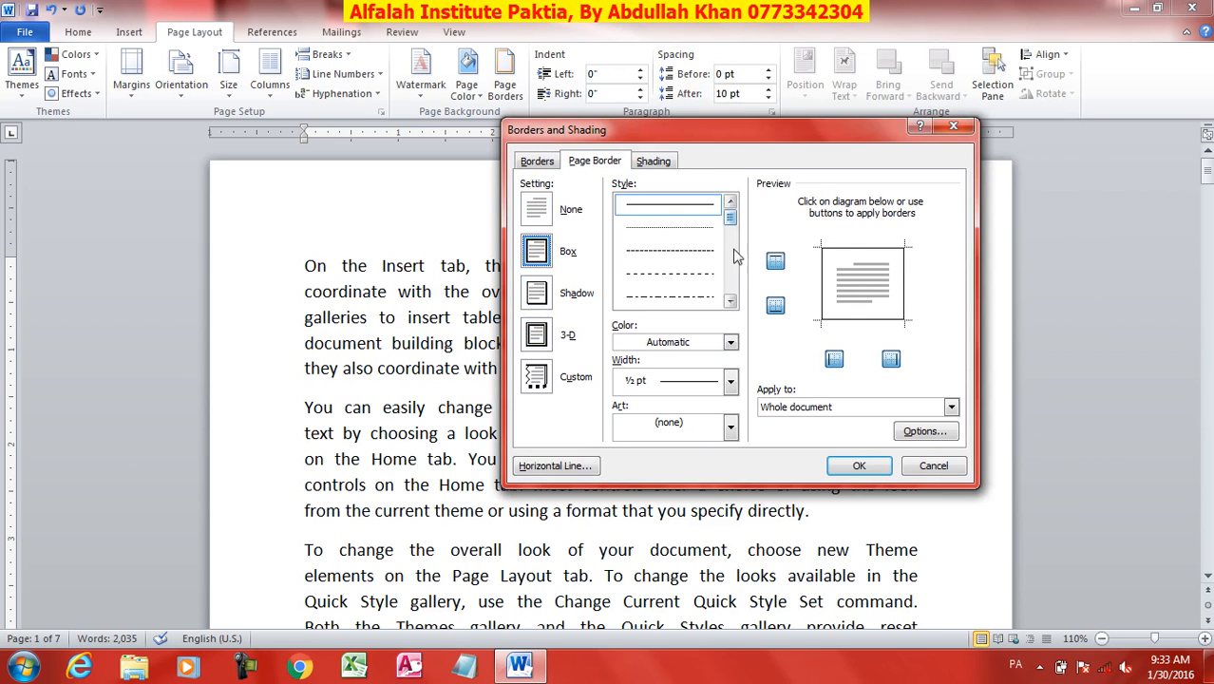
Give the box page border a solid 6 pt light blue line and apply it to the whole document.
click(665, 201)
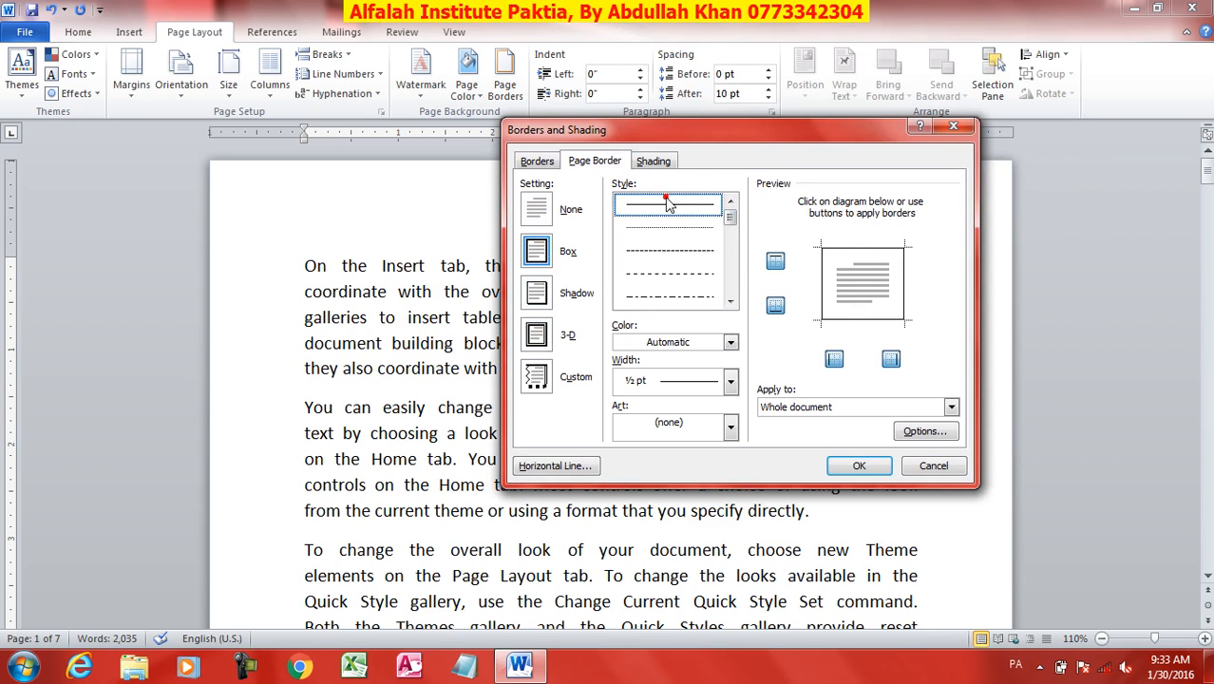
click(730, 381)
click(701, 592)
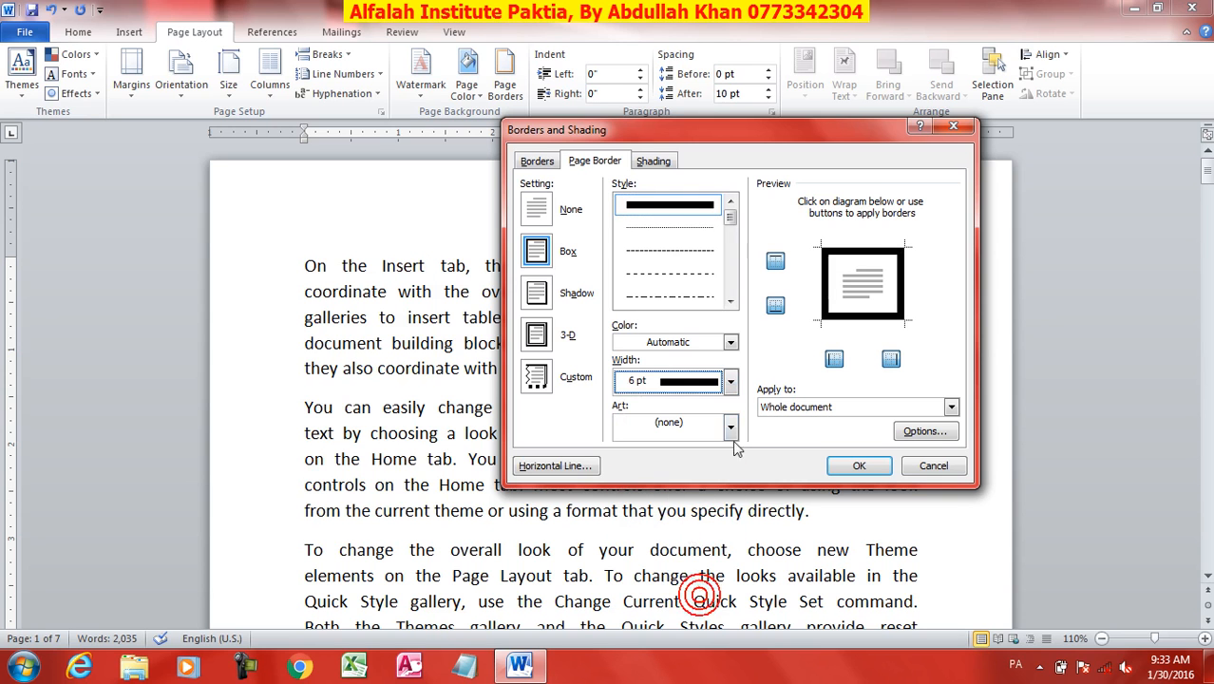
click(730, 342)
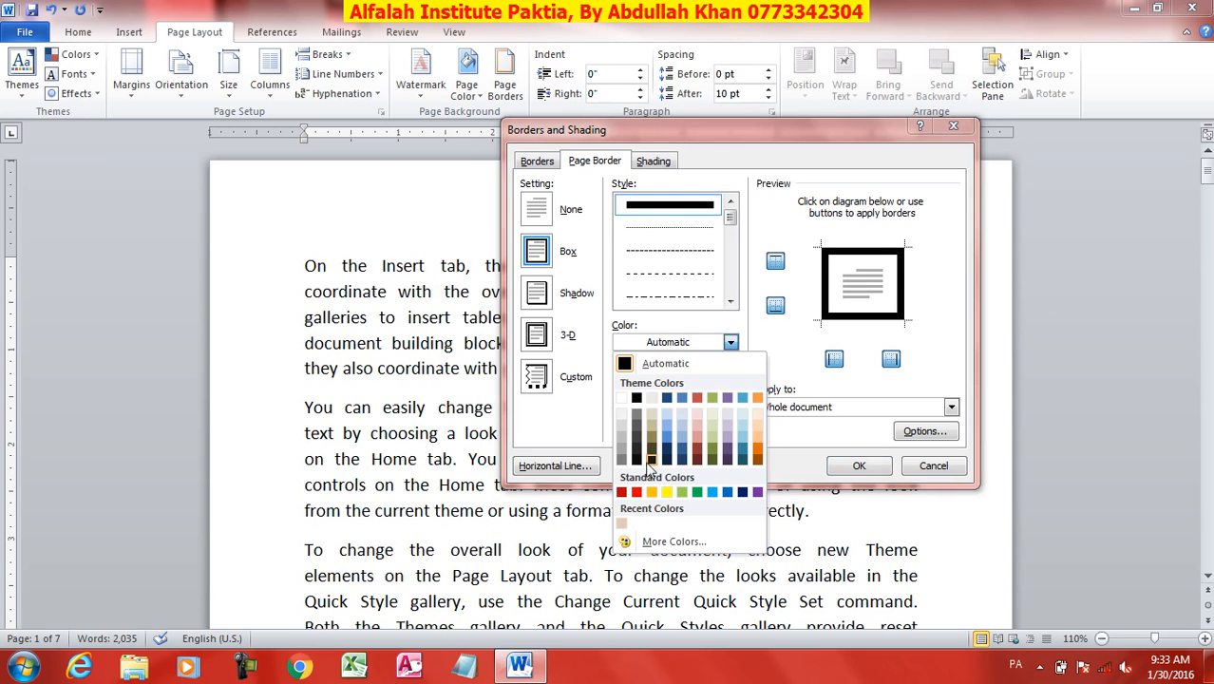
click(712, 492)
click(858, 466)
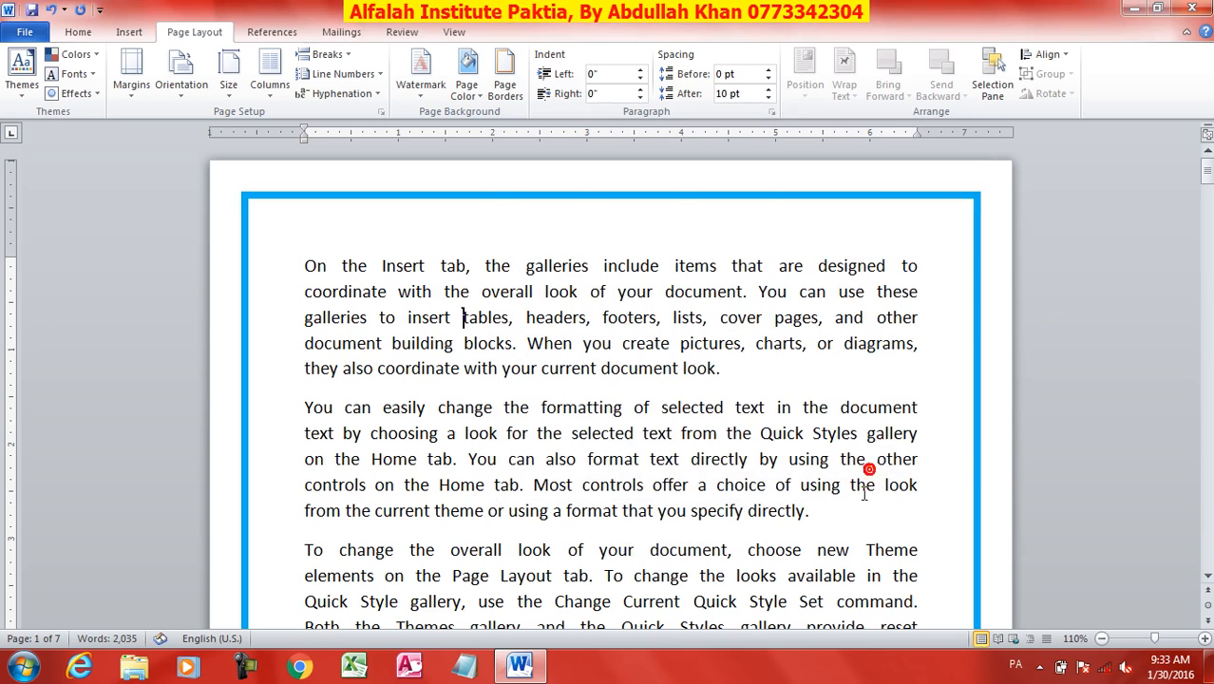
Remove the left and right sides of the page border in the preview, and restore both.
click(504, 85)
click(828, 289)
click(903, 285)
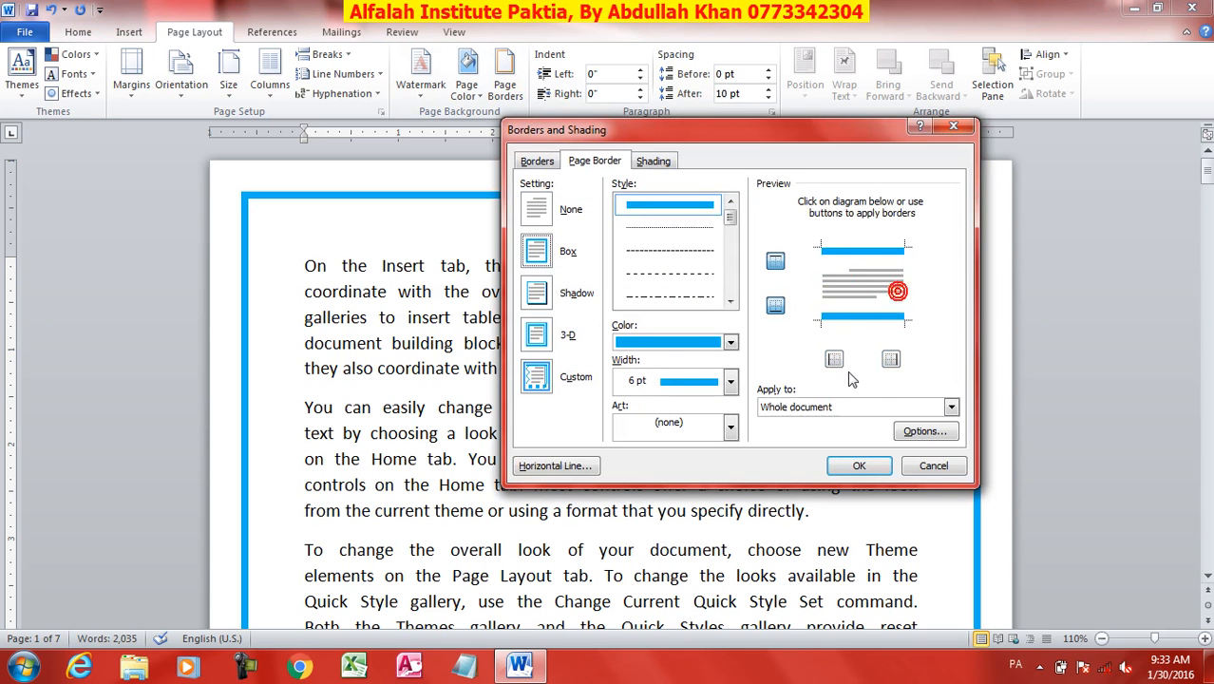
click(823, 289)
click(904, 287)
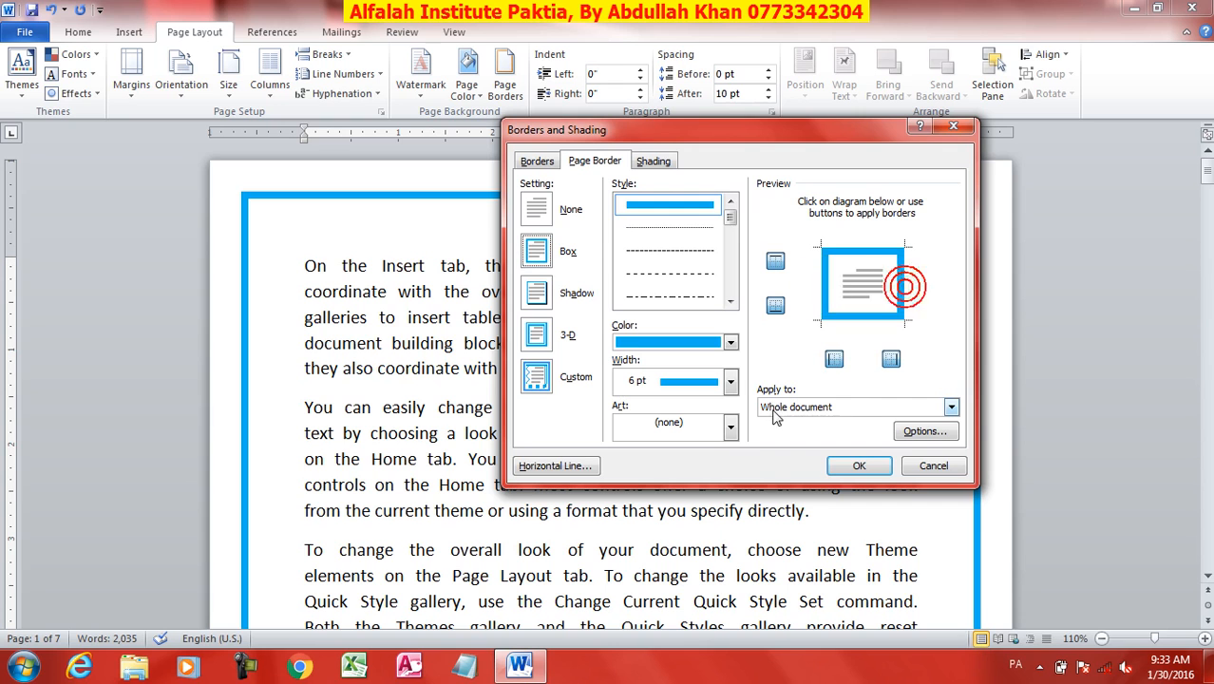
Change the page border to a red double wavy line with the Box setting and apply it.
mouse_move(728, 221)
mouse_down()
mouse_move(726, 293)
mouse_move(725, 278)
mouse_up()
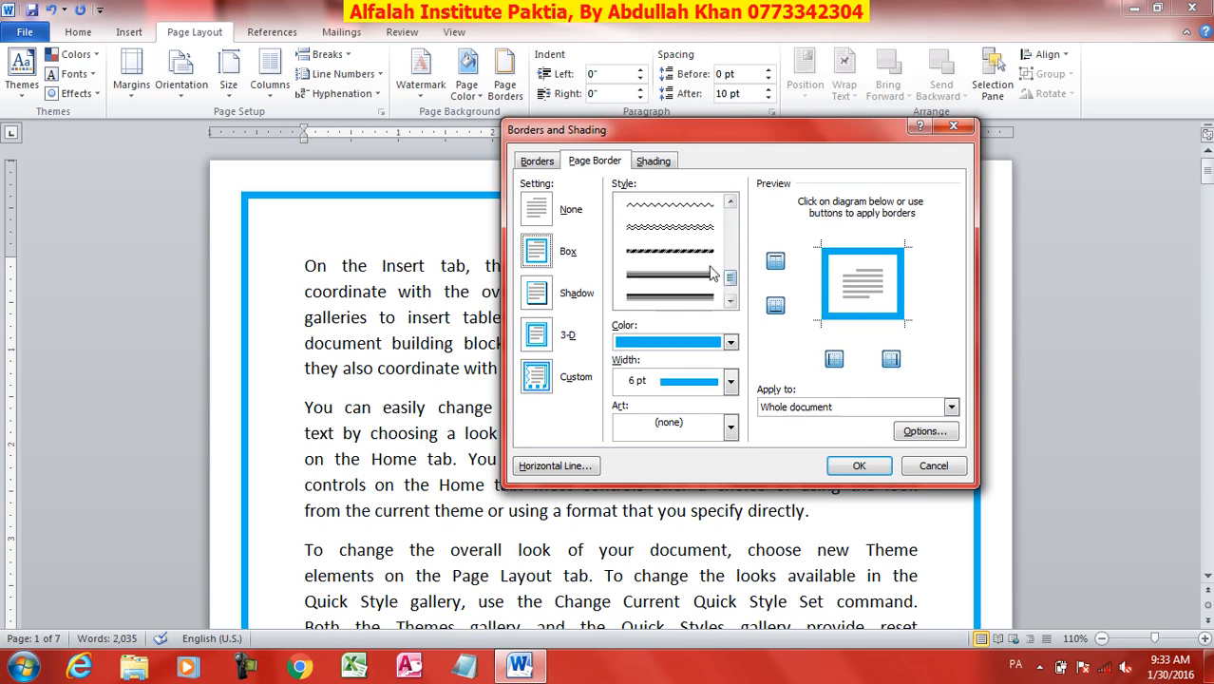
click(668, 228)
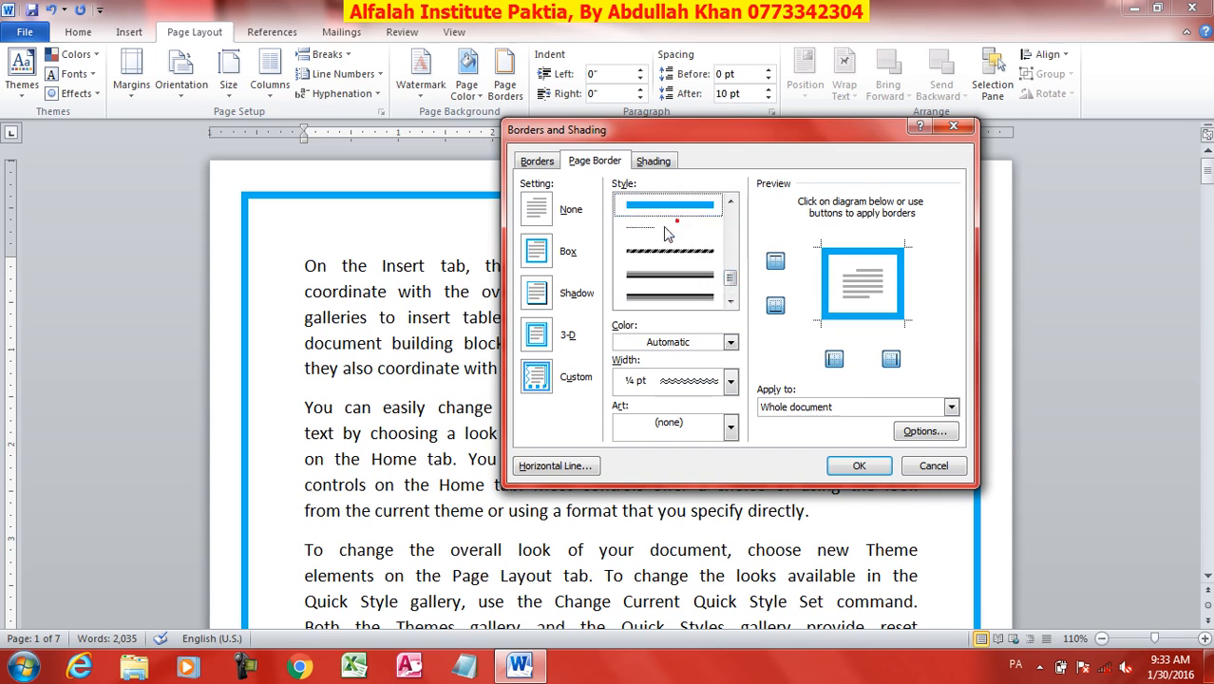
click(730, 342)
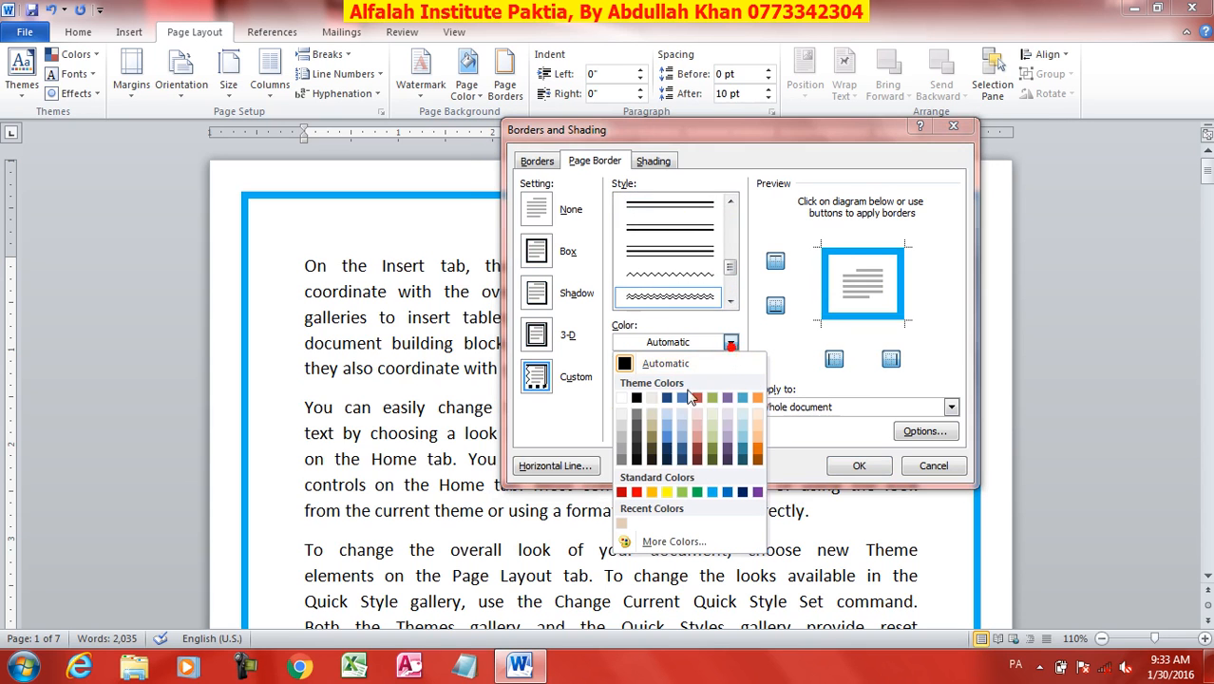
click(636, 491)
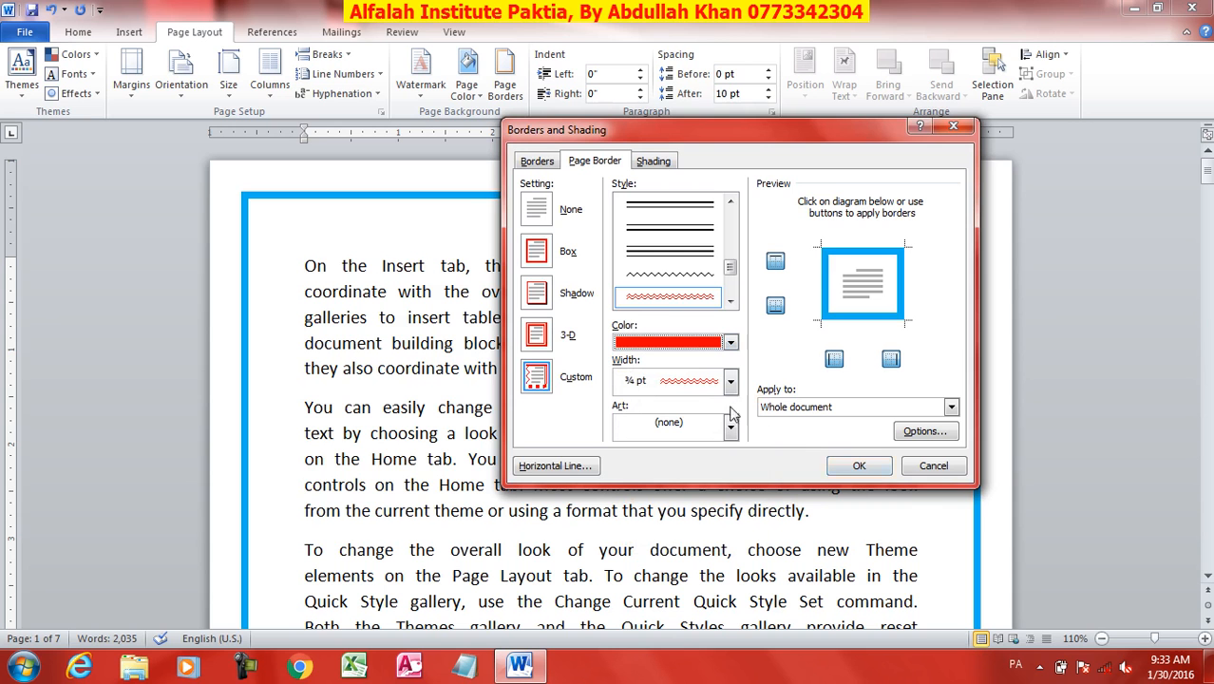
click(537, 251)
click(859, 465)
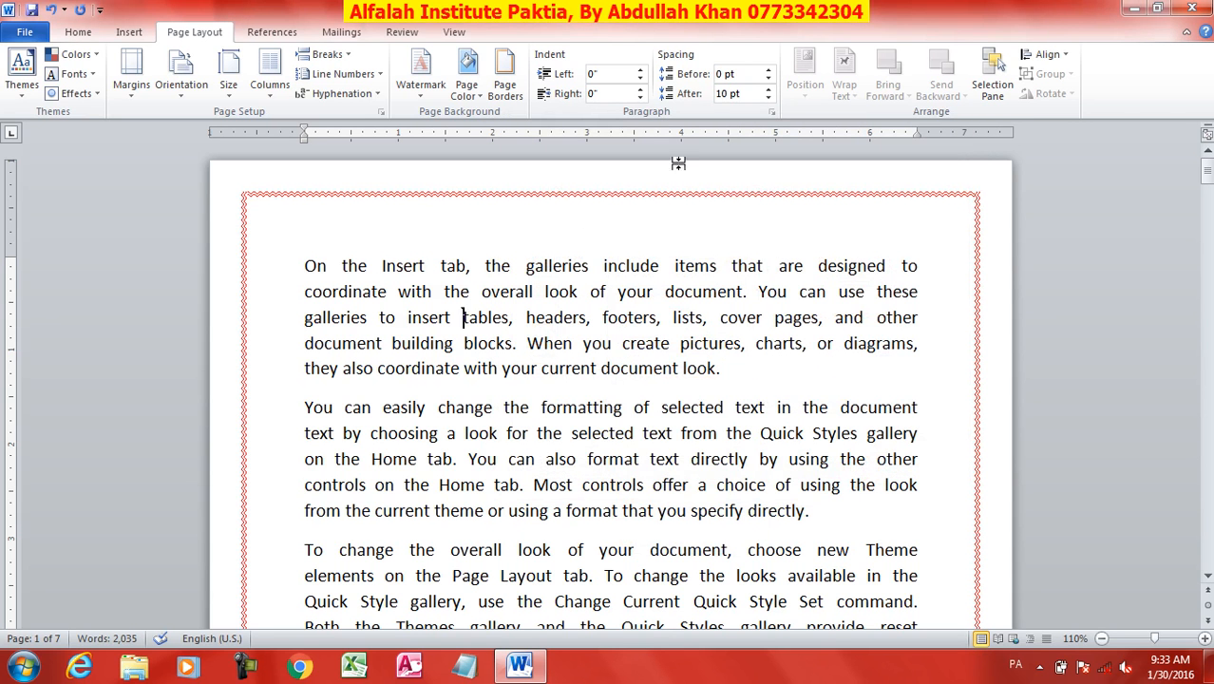
Replace the line border with the red apple art border, reduce its width slightly and apply it.
click(504, 86)
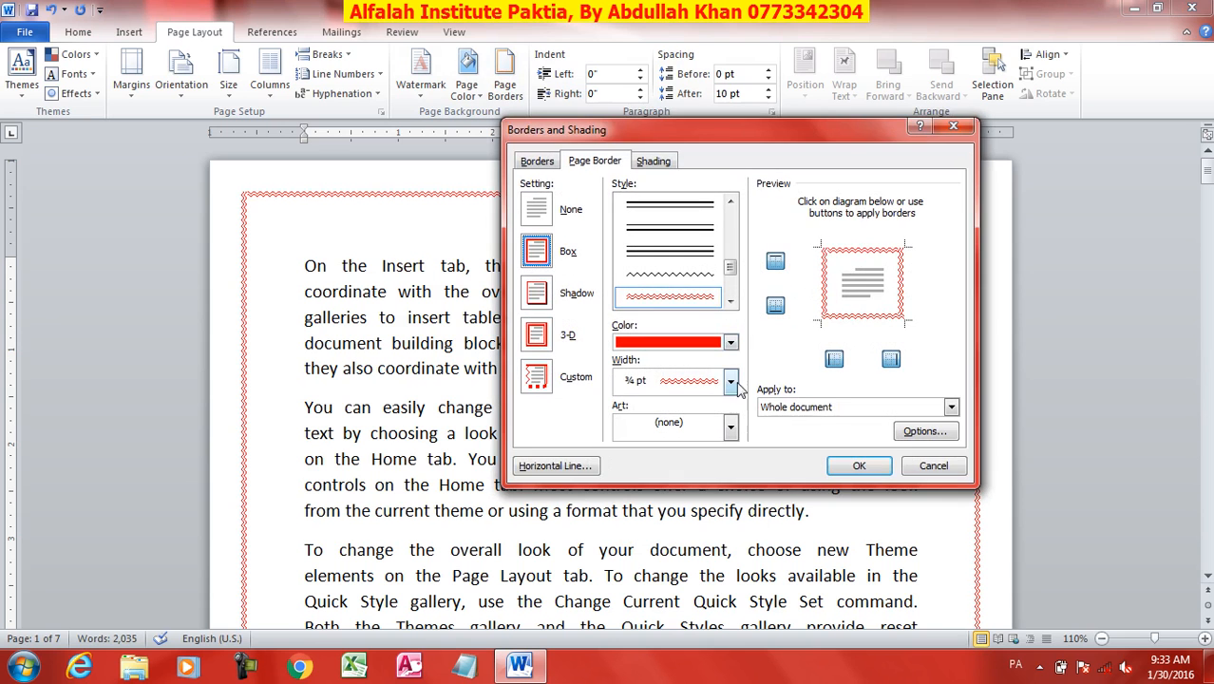
click(731, 381)
click(707, 408)
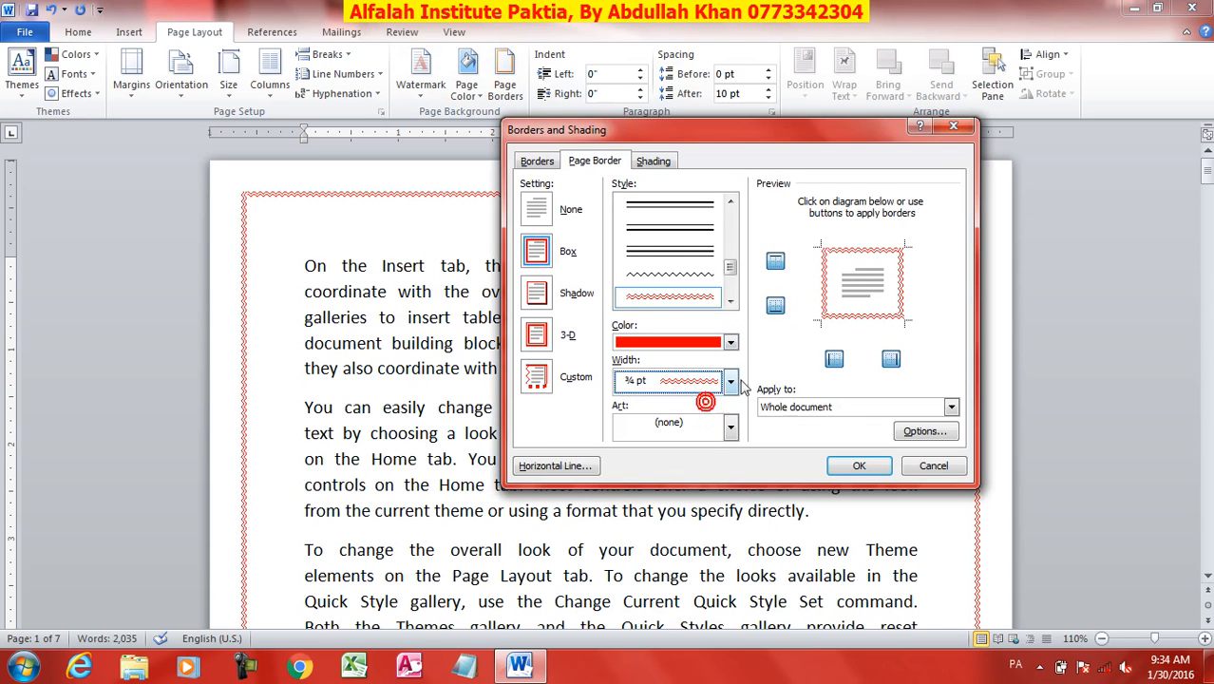
click(729, 430)
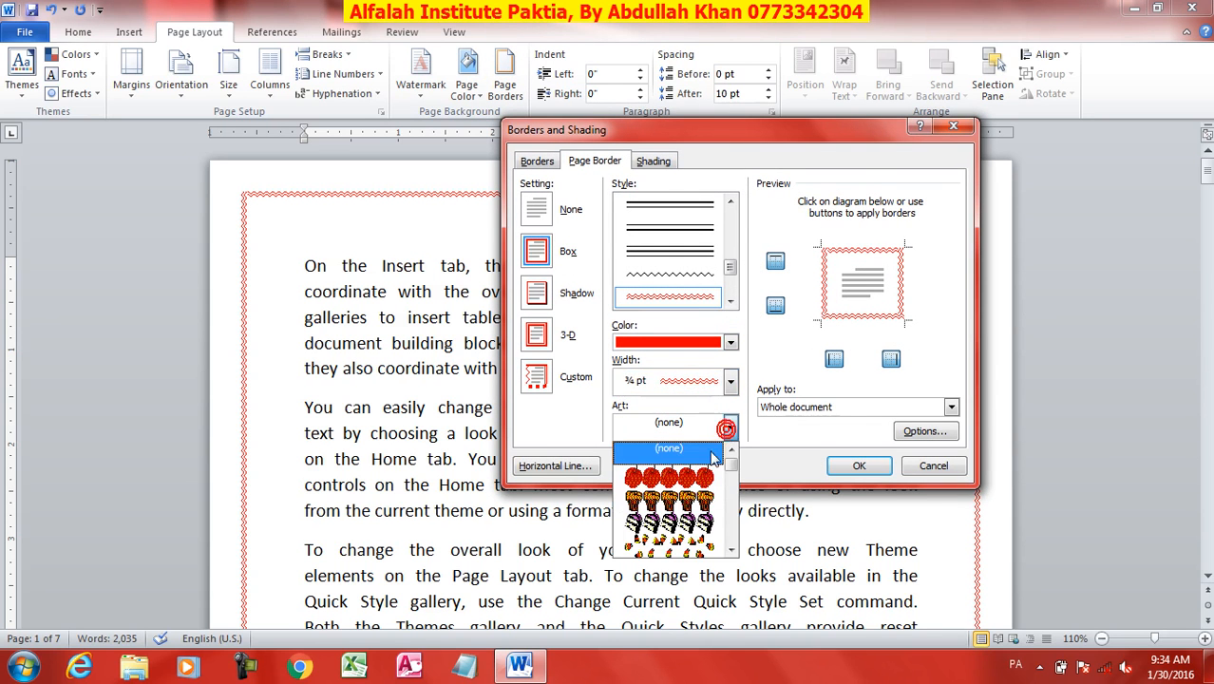
click(677, 472)
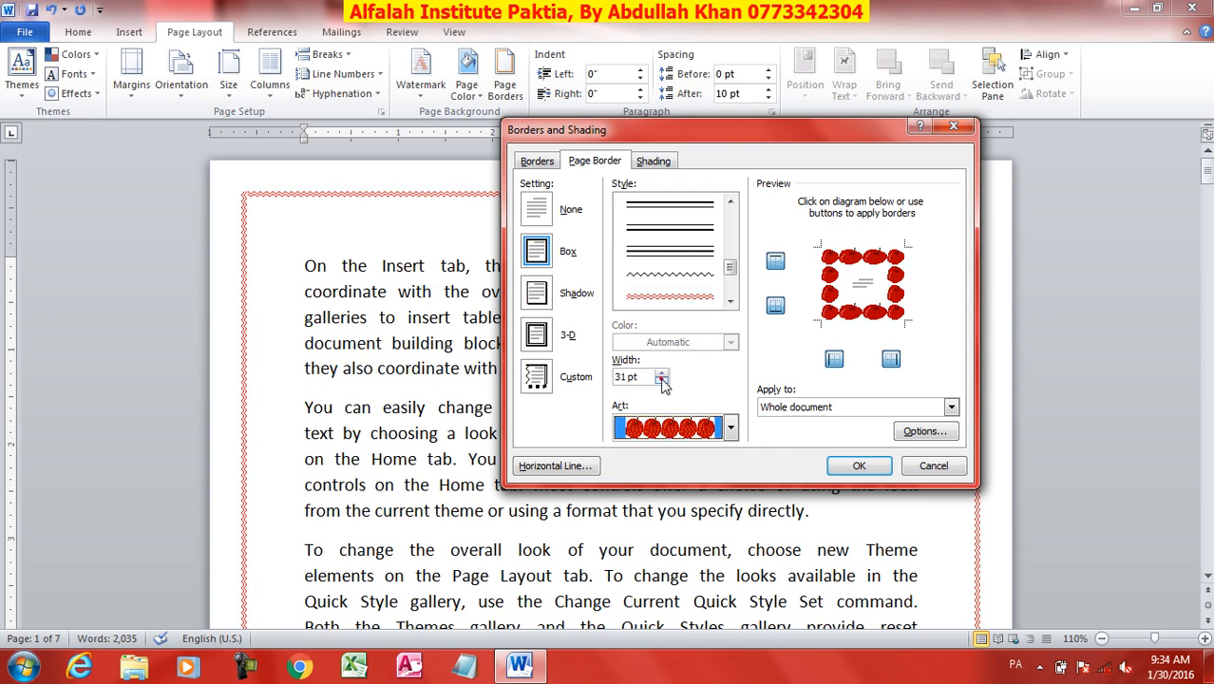
click(662, 380)
click(859, 465)
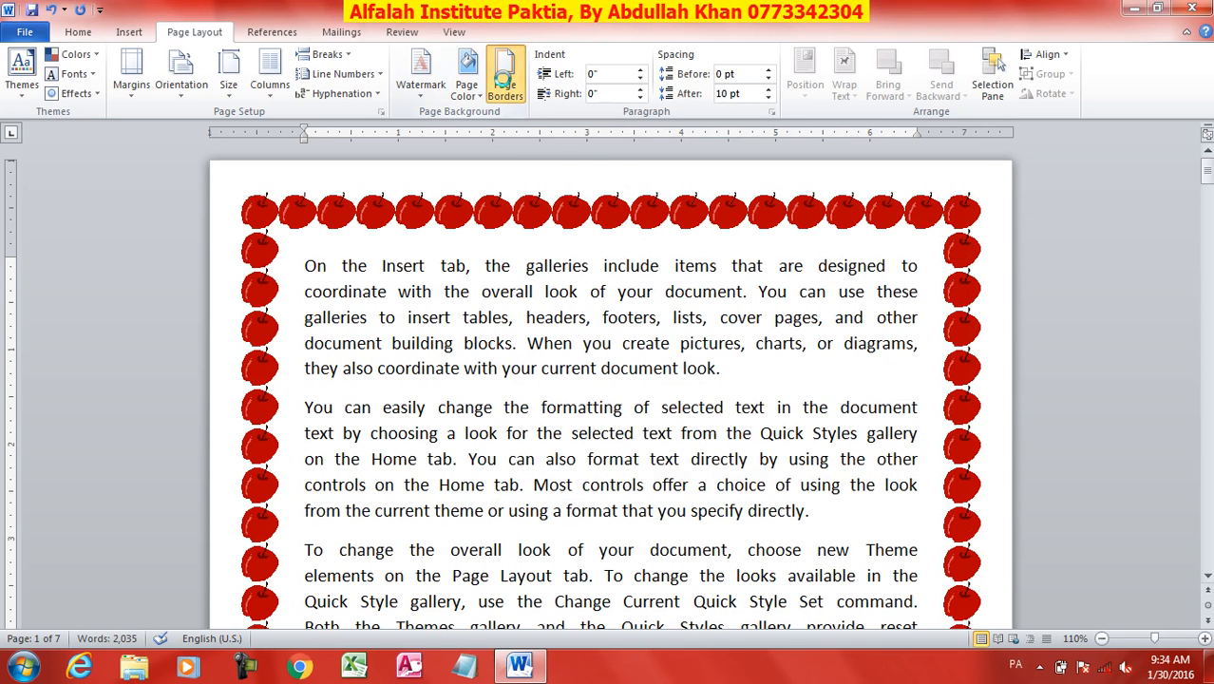
Try the muffin and green fir tree designs as the page's art border.
click(504, 85)
click(730, 429)
click(705, 510)
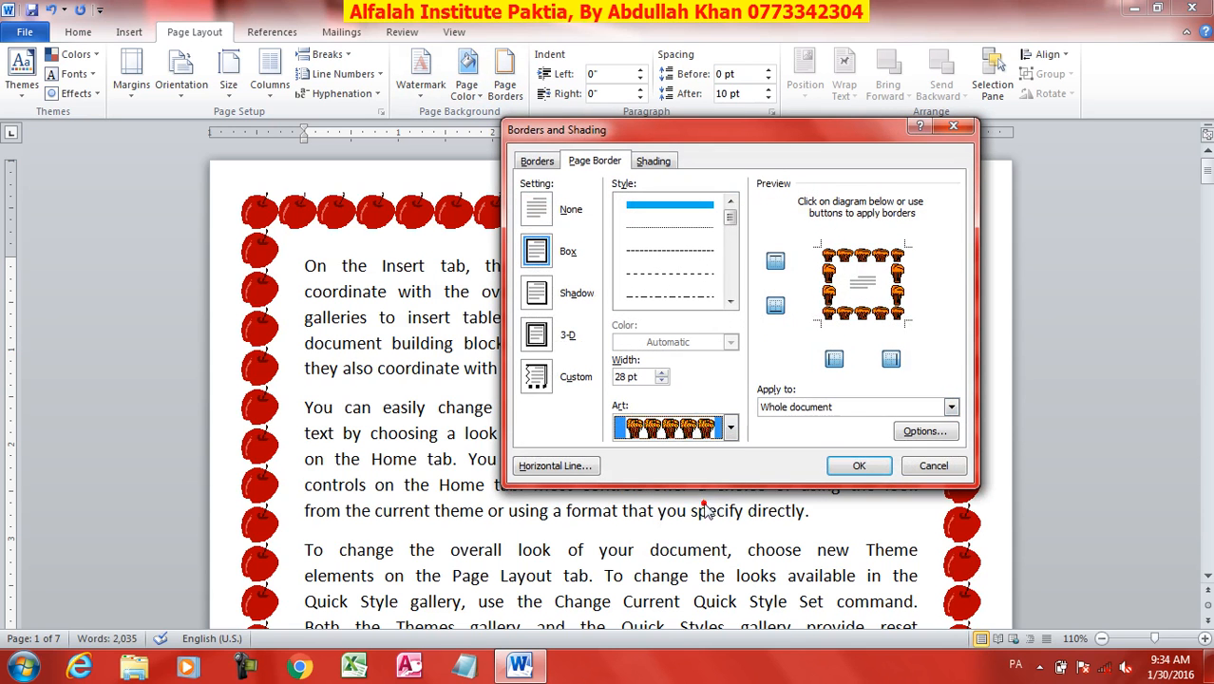
click(730, 429)
scroll(674, 504, down, 3)
click(692, 513)
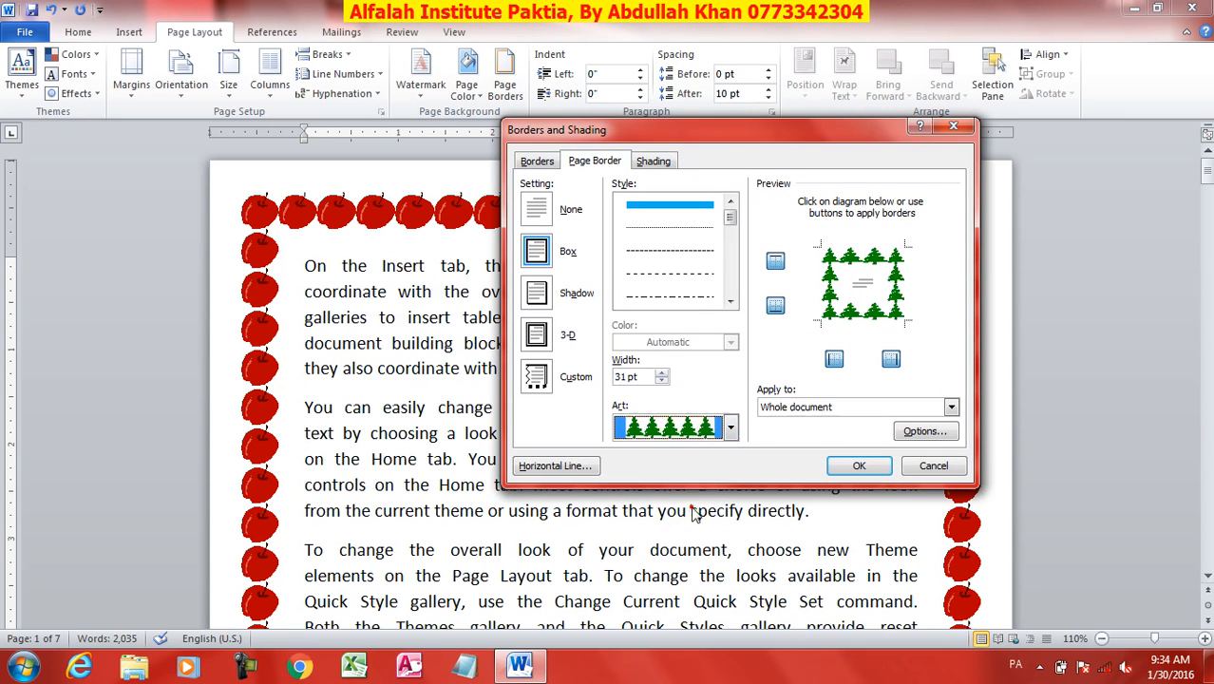
Try the heart balloon and dark blue bird designs as the page's art border.
click(730, 429)
scroll(699, 504, down, 2)
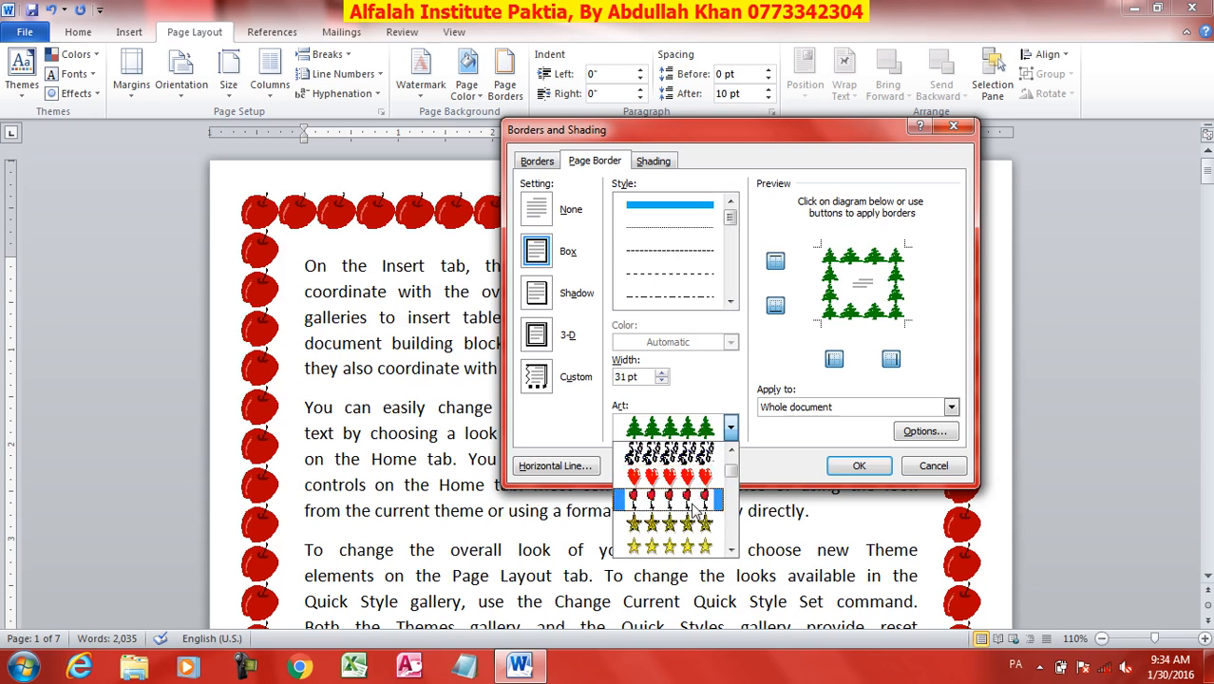
click(699, 506)
click(693, 439)
scroll(691, 513, down, 3)
click(672, 502)
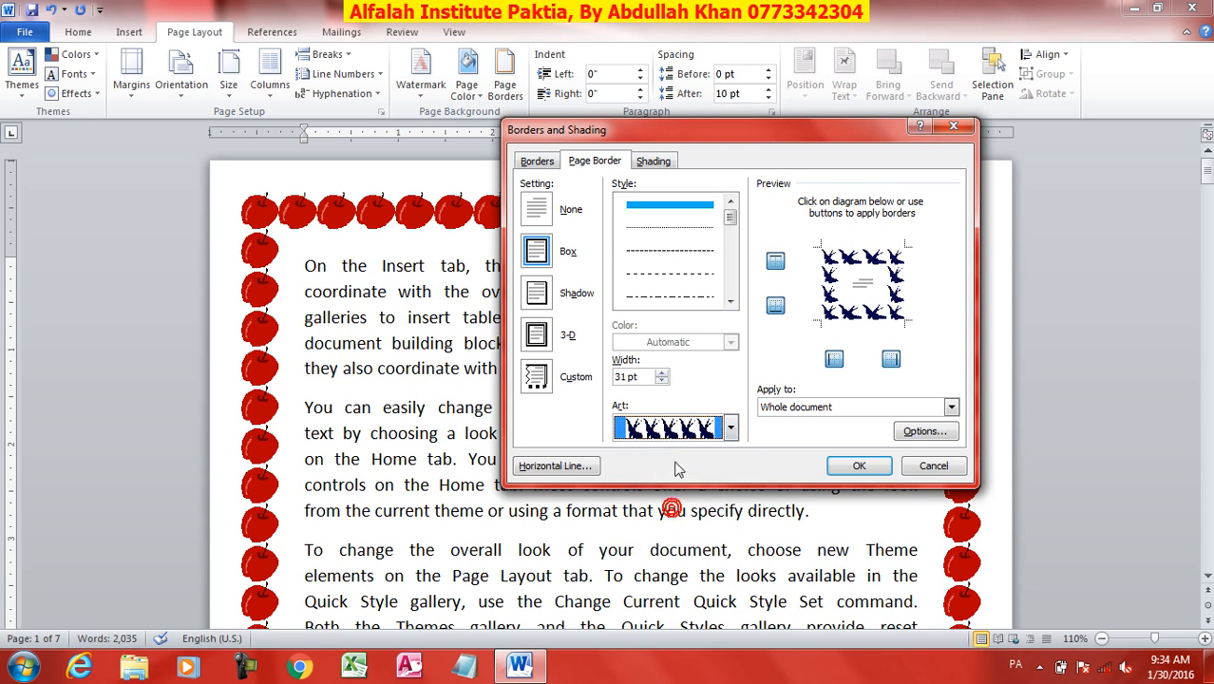
Choose the red flower art border, set its width to 14 pt and apply it.
click(688, 430)
scroll(690, 513, up, 3)
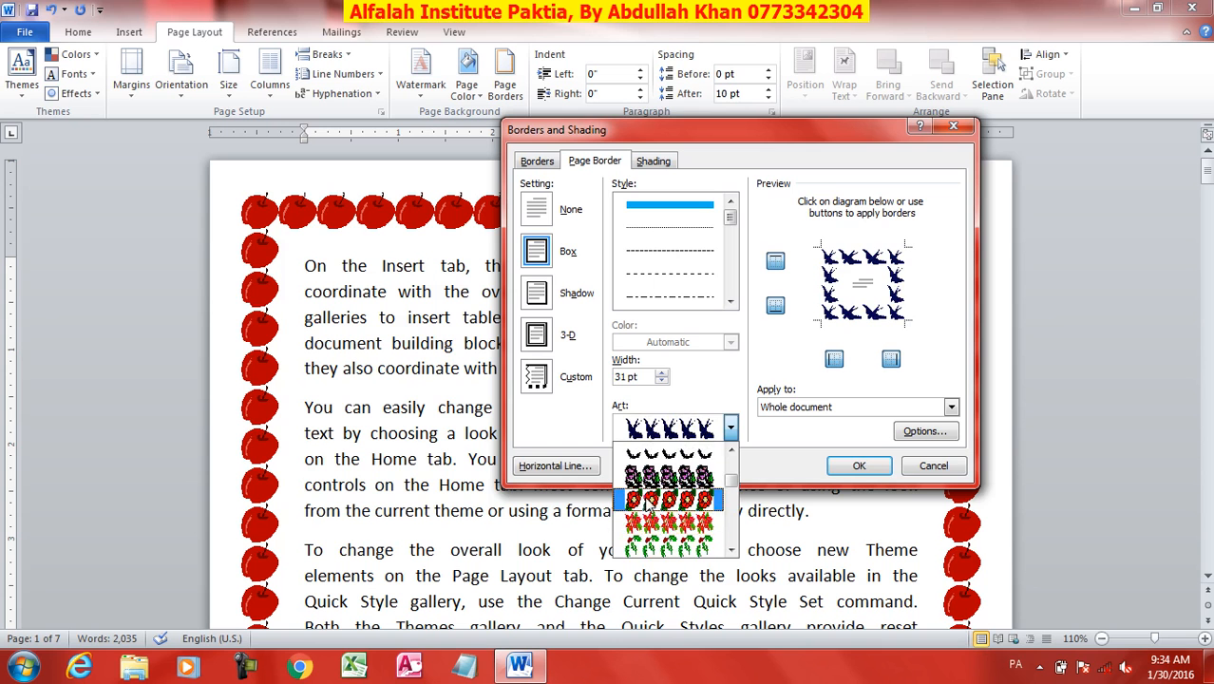
click(651, 505)
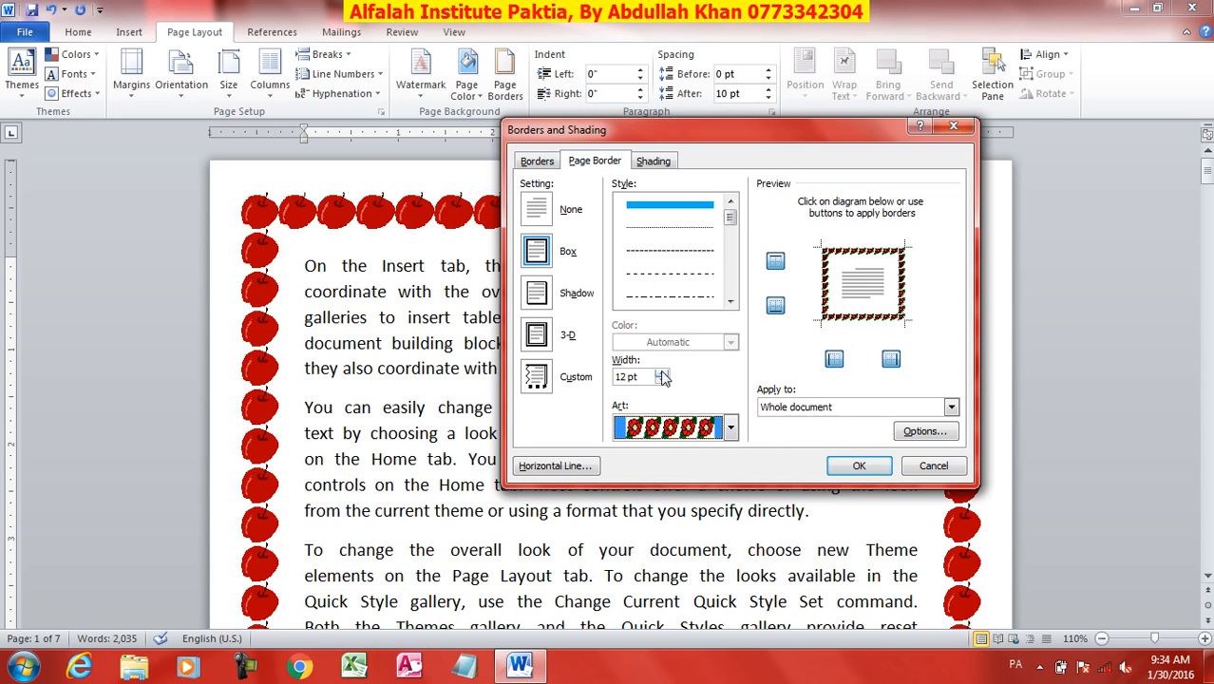
click(861, 469)
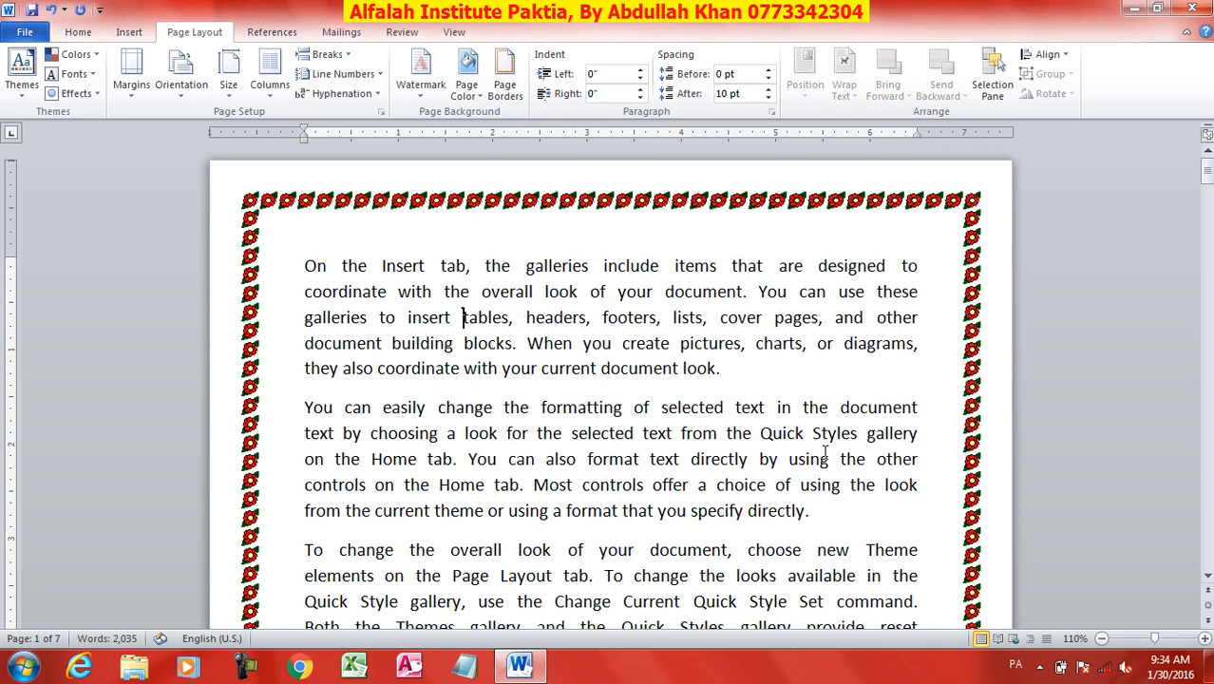
Switch to the floral vine art border that runs along the page's sides, color it green and apply it.
click(504, 86)
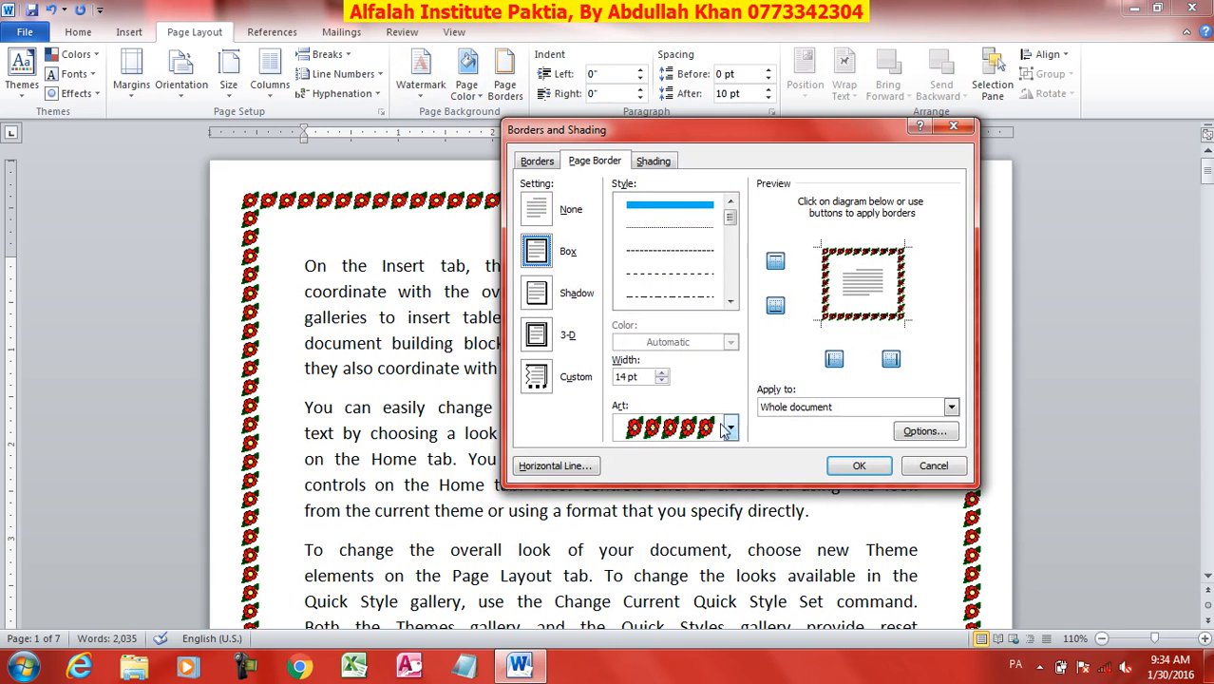
click(728, 429)
scroll(670, 504, down, 3)
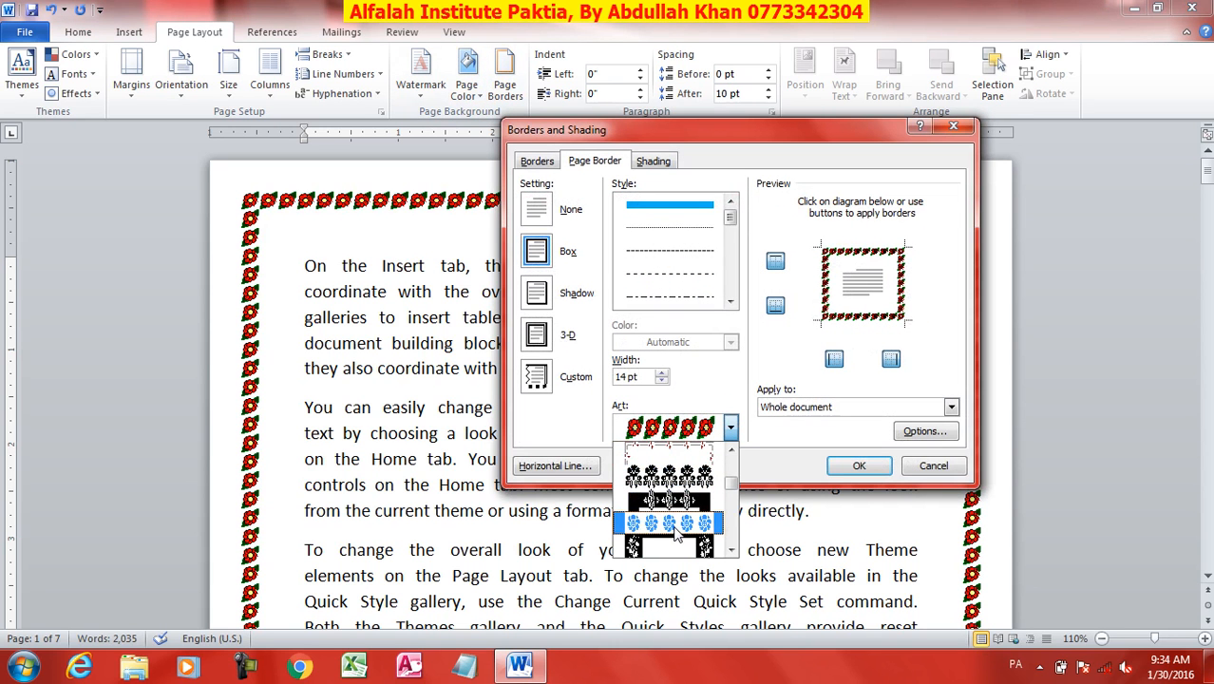
click(676, 546)
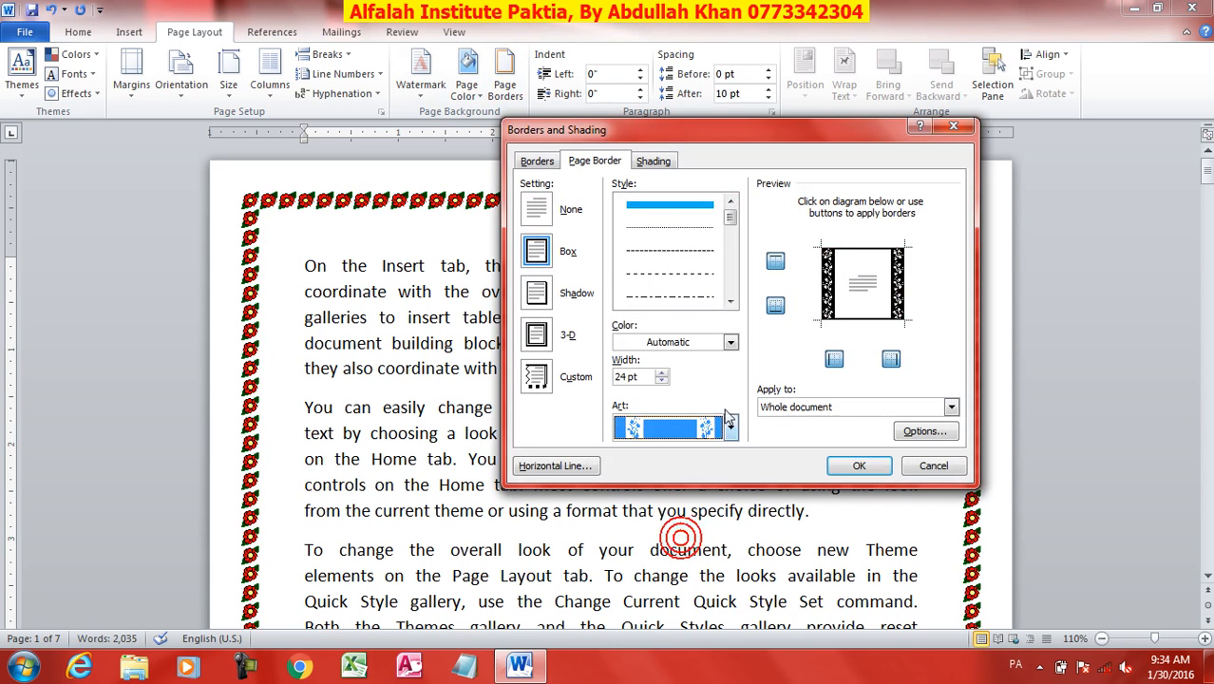
click(730, 343)
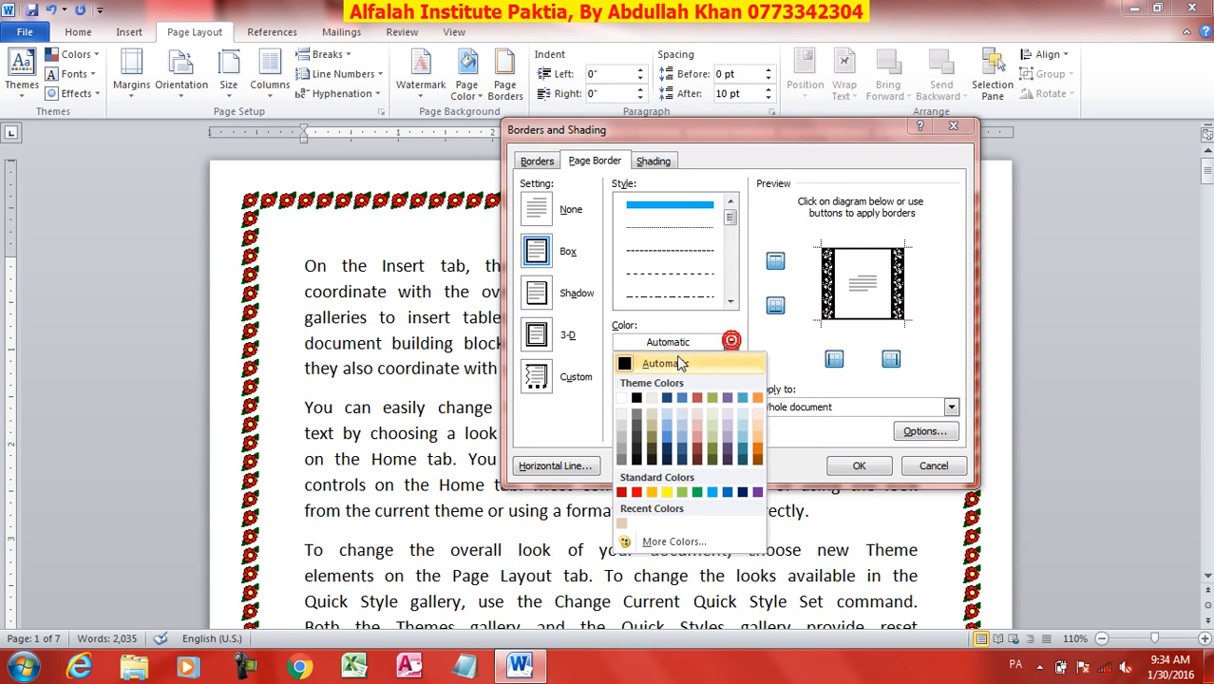
click(698, 492)
click(851, 465)
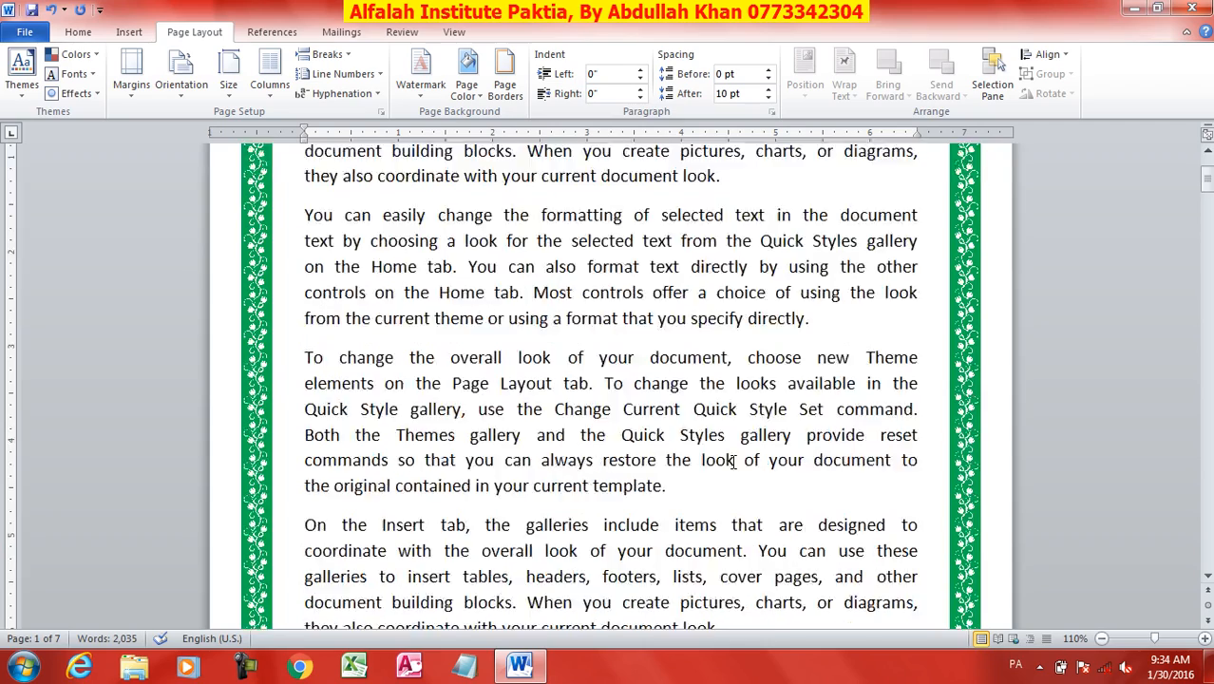
scroll(730, 461, down, 10)
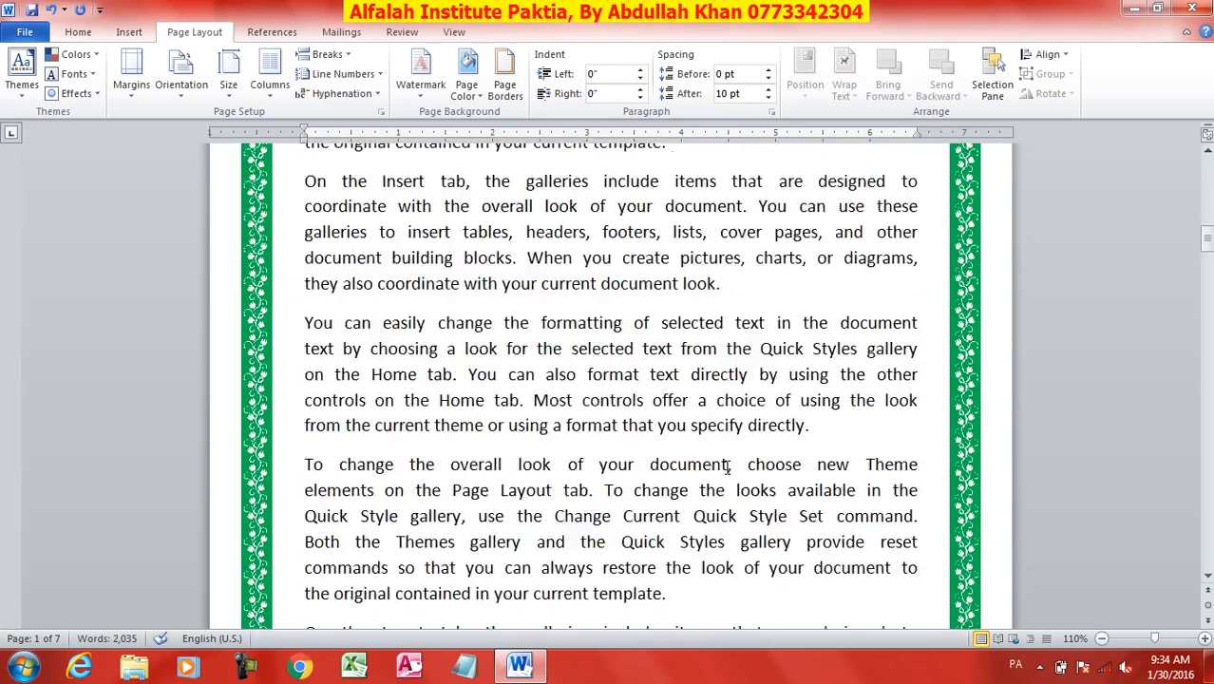
Remove the page border from the whole document.
scroll(720, 459, up, 5)
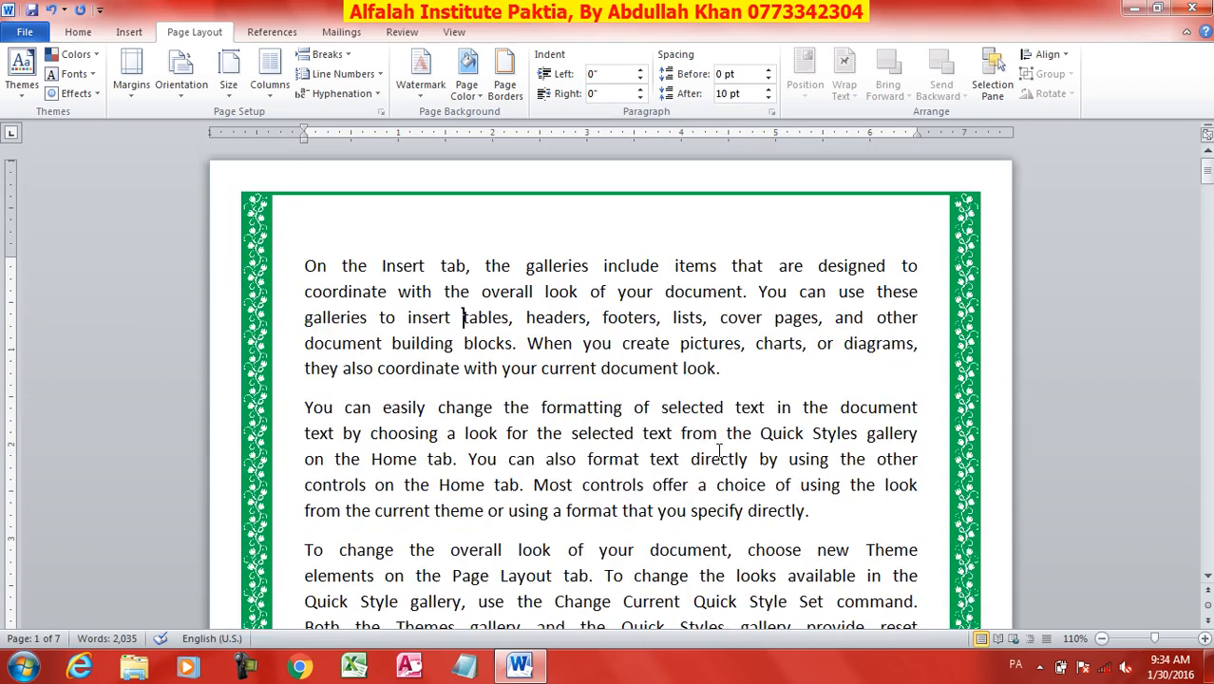
click(505, 88)
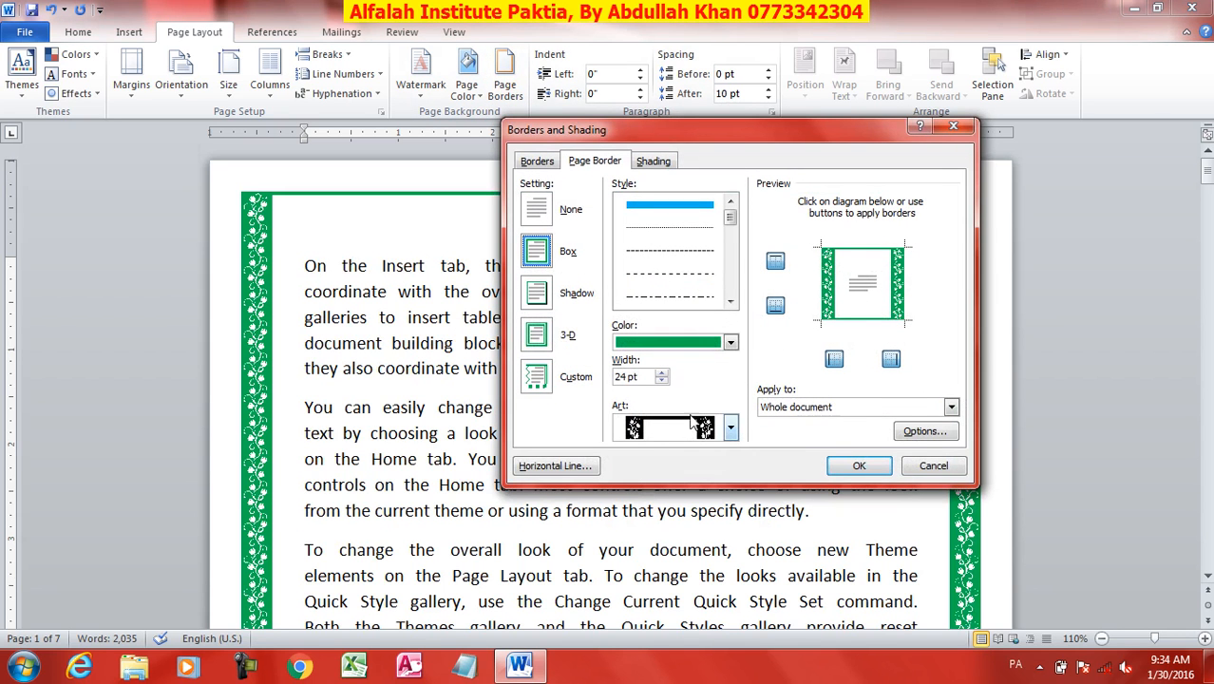
click(536, 209)
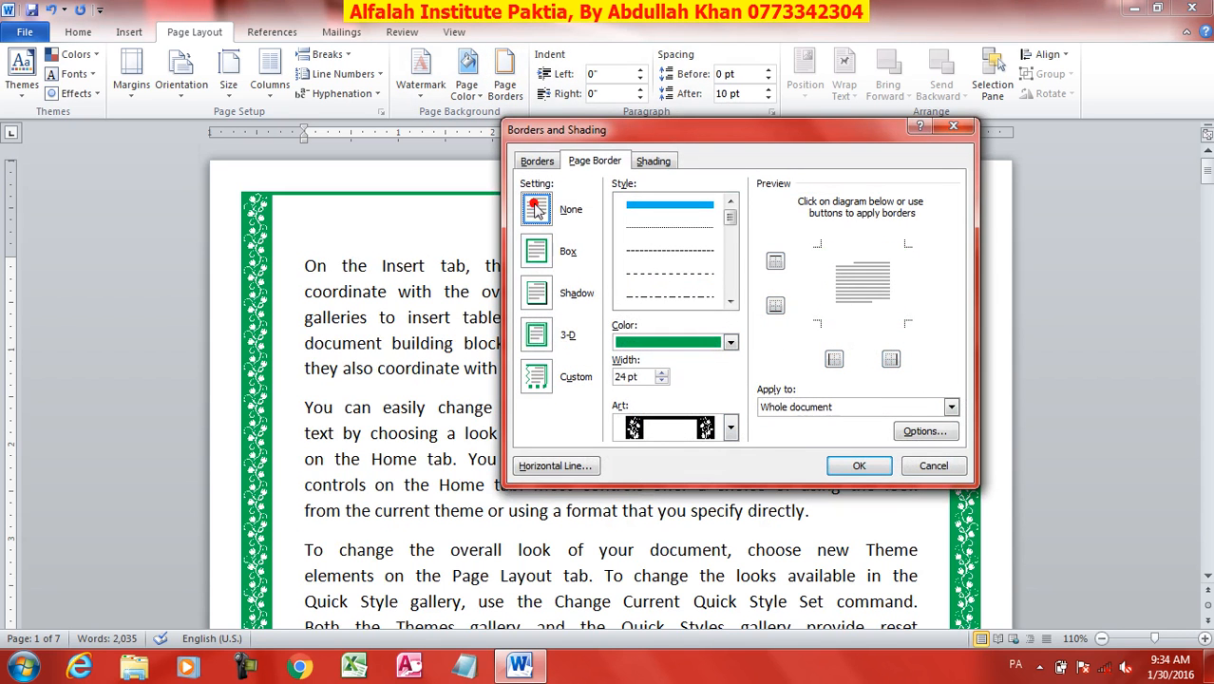
click(858, 467)
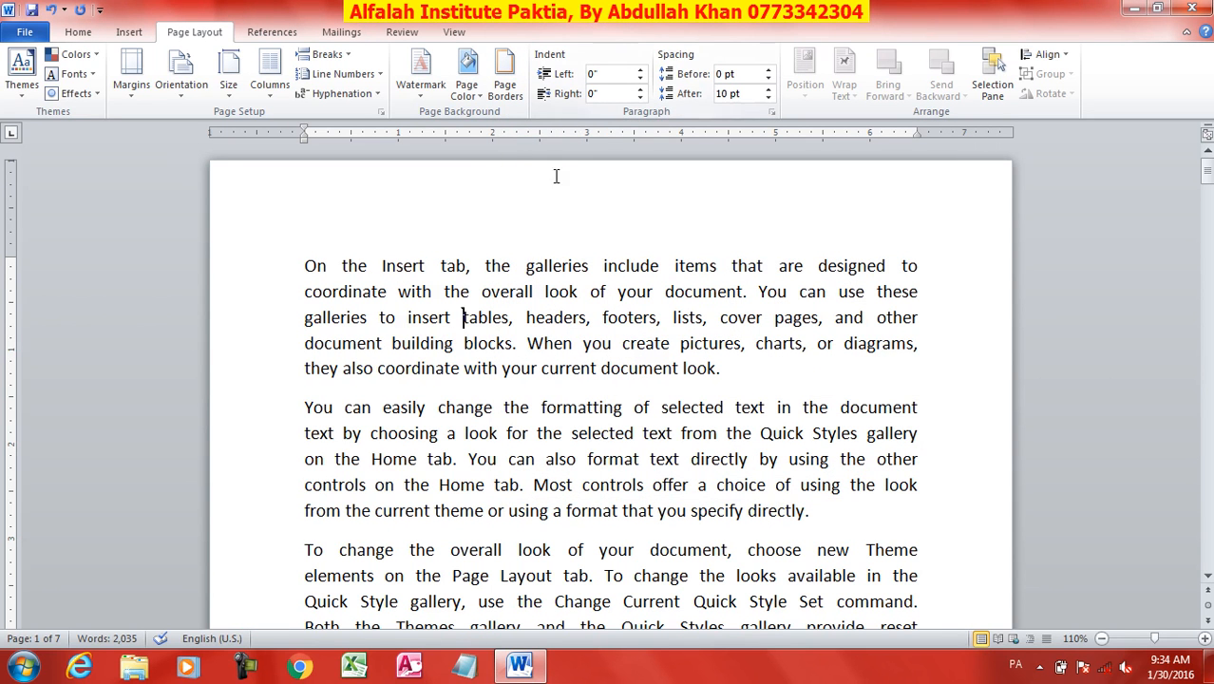
Indent the first paragraph 0.4" from the left.
click(411, 305)
click(640, 73)
click(640, 73)
click(640, 74)
click(640, 73)
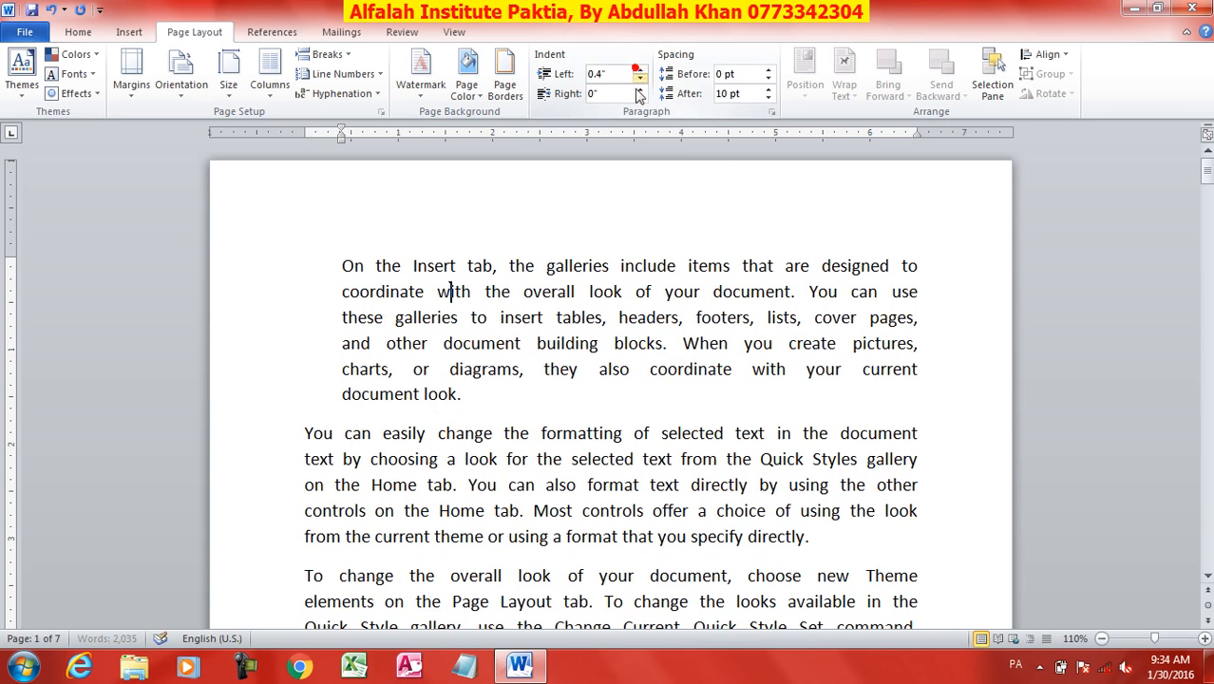
Lower the first paragraph's left indent past -0.1" into the margin, and bring it back to 0".
click(640, 81)
click(640, 81)
click(640, 80)
click(640, 81)
click(640, 81)
click(640, 81)
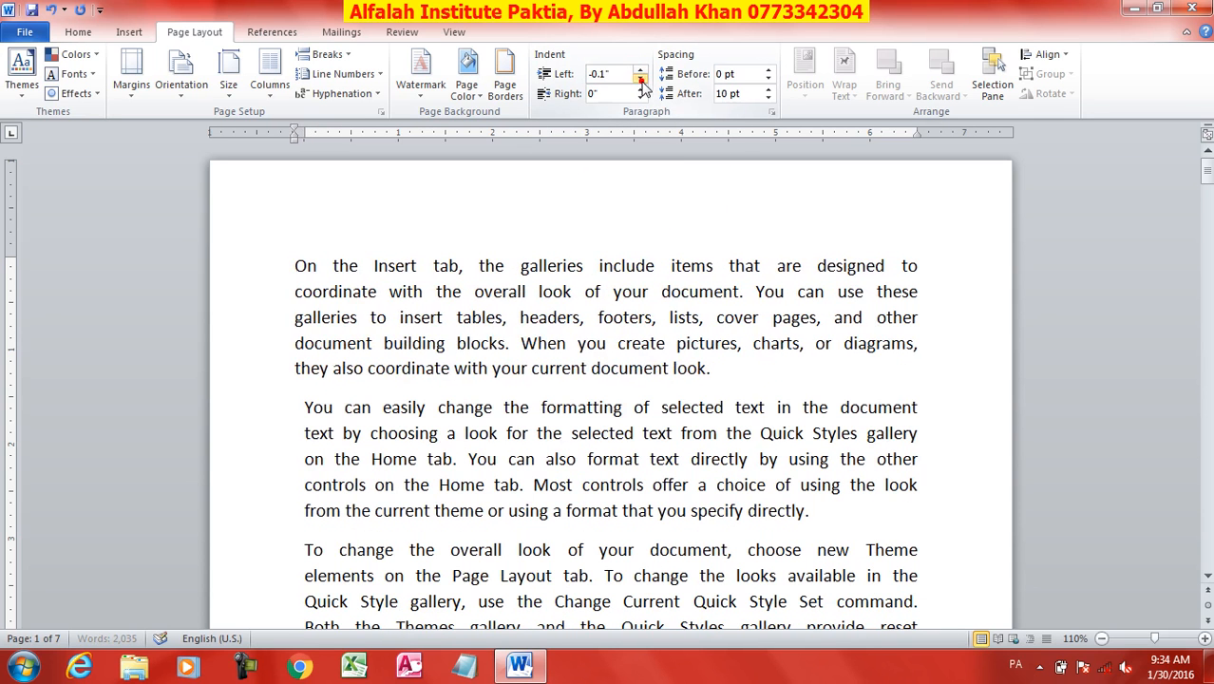
click(640, 81)
click(641, 84)
click(642, 84)
click(641, 74)
click(640, 73)
click(640, 73)
click(640, 74)
click(640, 73)
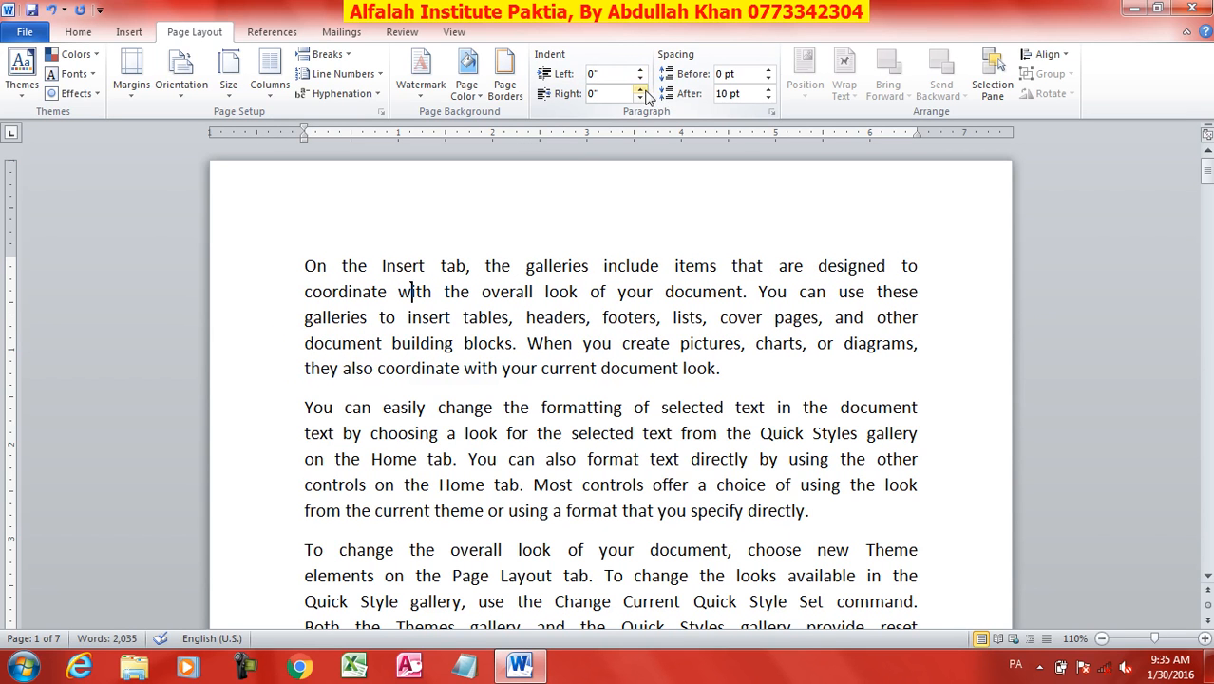
Try increasing the first paragraph's right indent by several increments, and return it to 0".
click(640, 89)
click(641, 89)
click(640, 89)
click(641, 90)
click(641, 89)
click(640, 98)
click(641, 98)
click(640, 98)
click(640, 98)
click(640, 98)
Select the second paragraph, starting "You can easily change", and set its spacing before to 30 pt.
triple_click(742, 370)
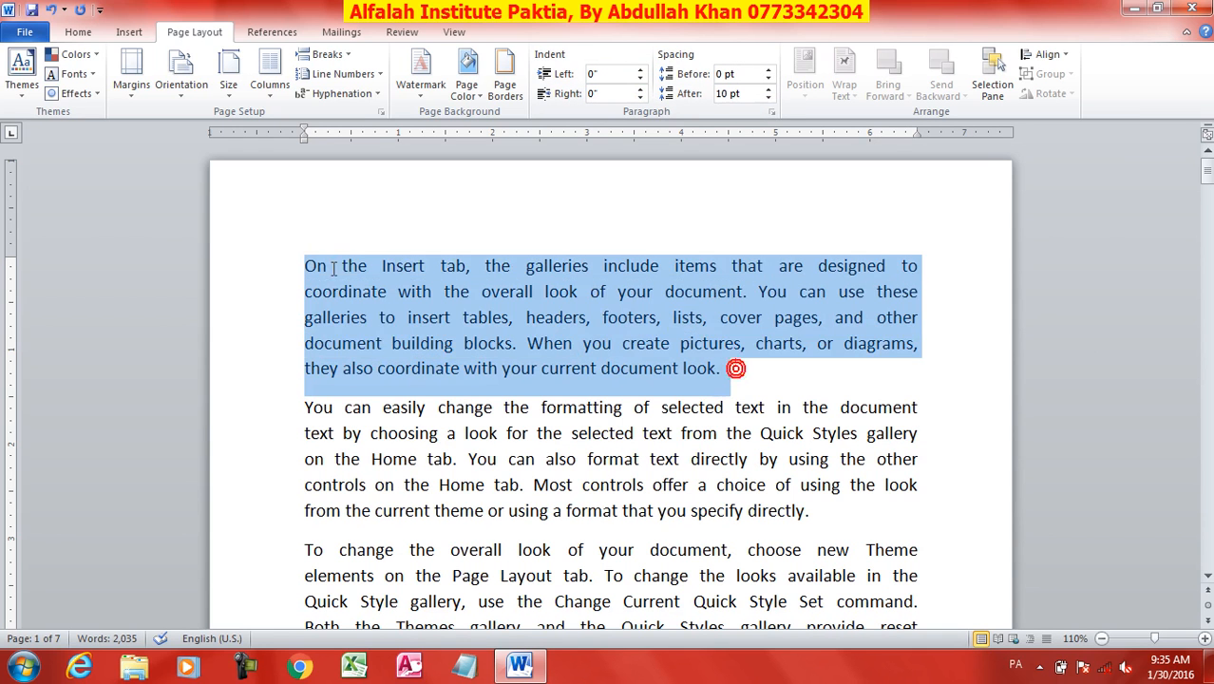
click(613, 455)
click(830, 512)
drag(829, 512, 202, 405)
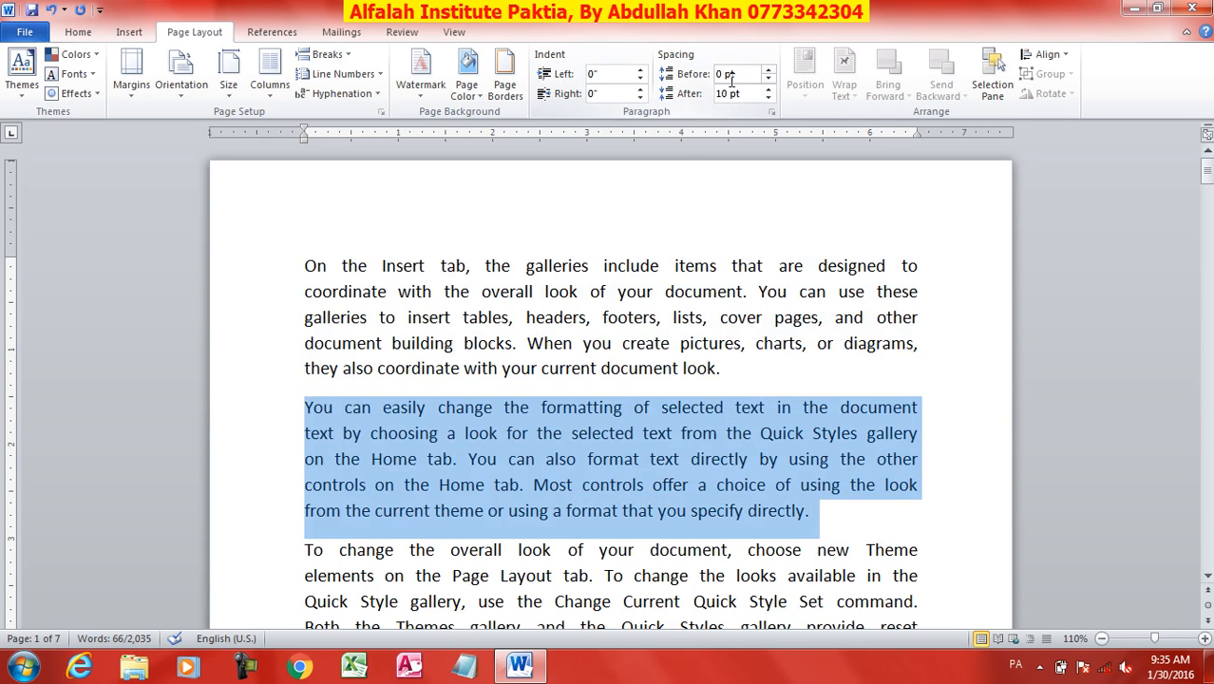
click(770, 70)
click(769, 70)
click(769, 70)
click(770, 70)
click(769, 70)
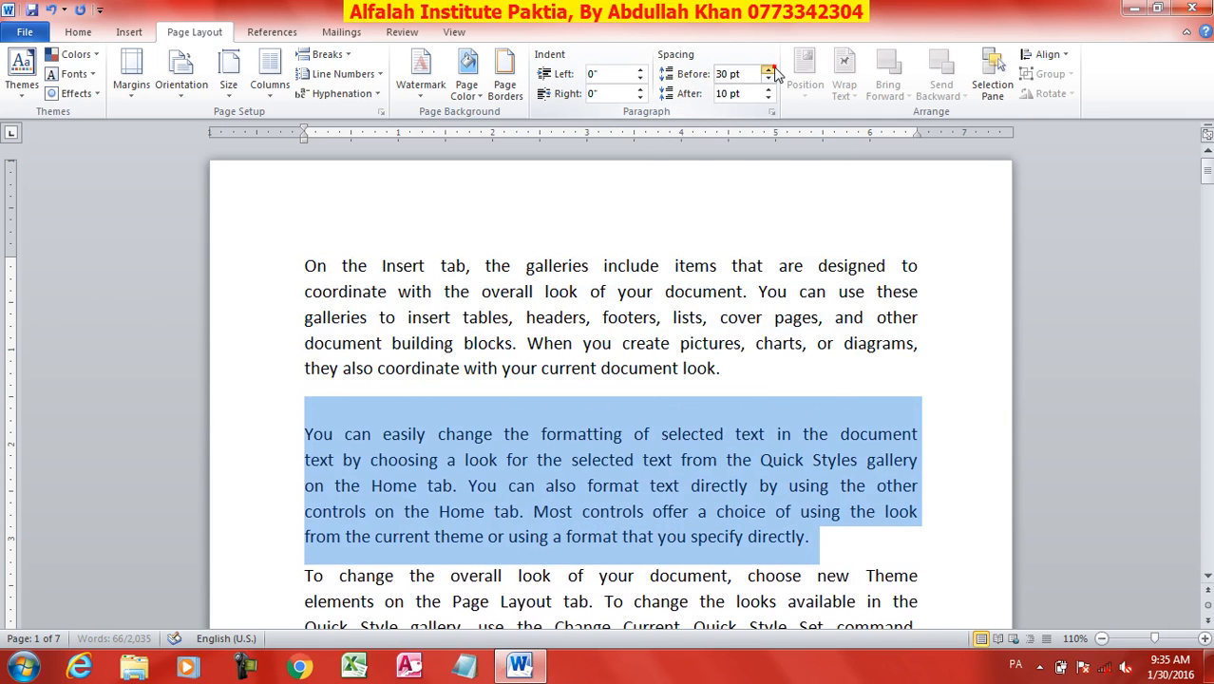
Reduce the spacing before the selected second paragraph to 6 pt.
click(768, 81)
click(768, 81)
click(769, 81)
click(769, 81)
Lower the second paragraph's spacing after to 0 pt, raise it again by two increments, and deselect the text.
click(769, 99)
click(769, 99)
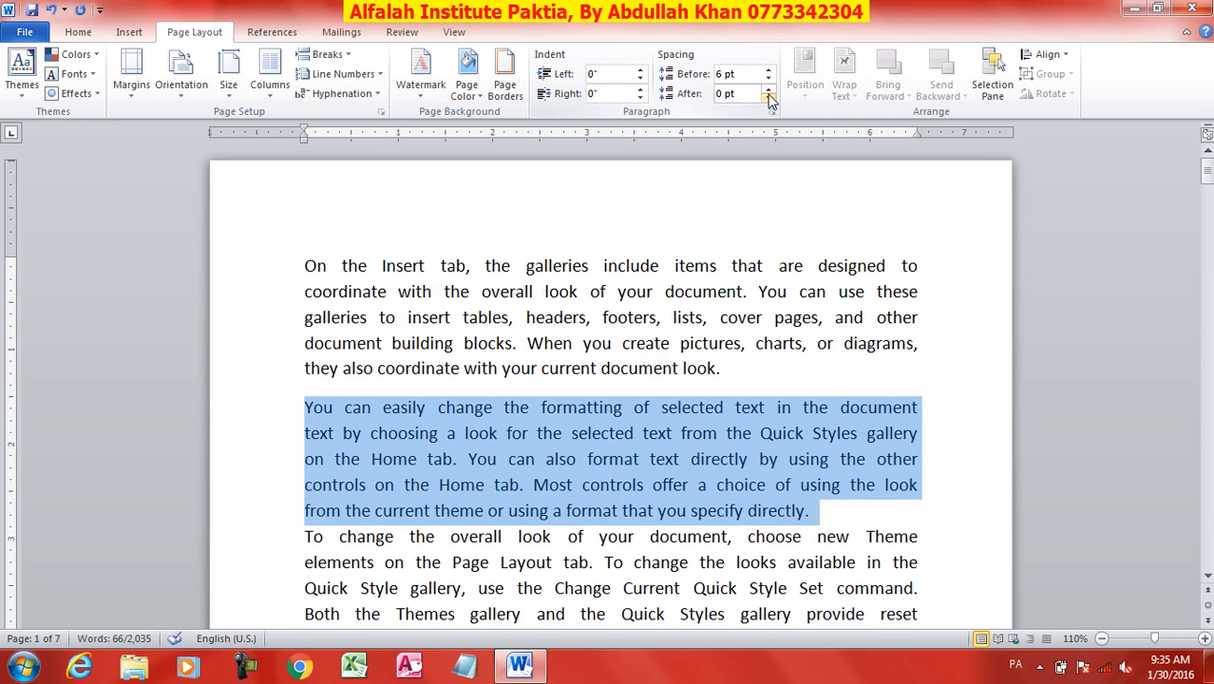
click(765, 88)
click(766, 88)
click(653, 368)
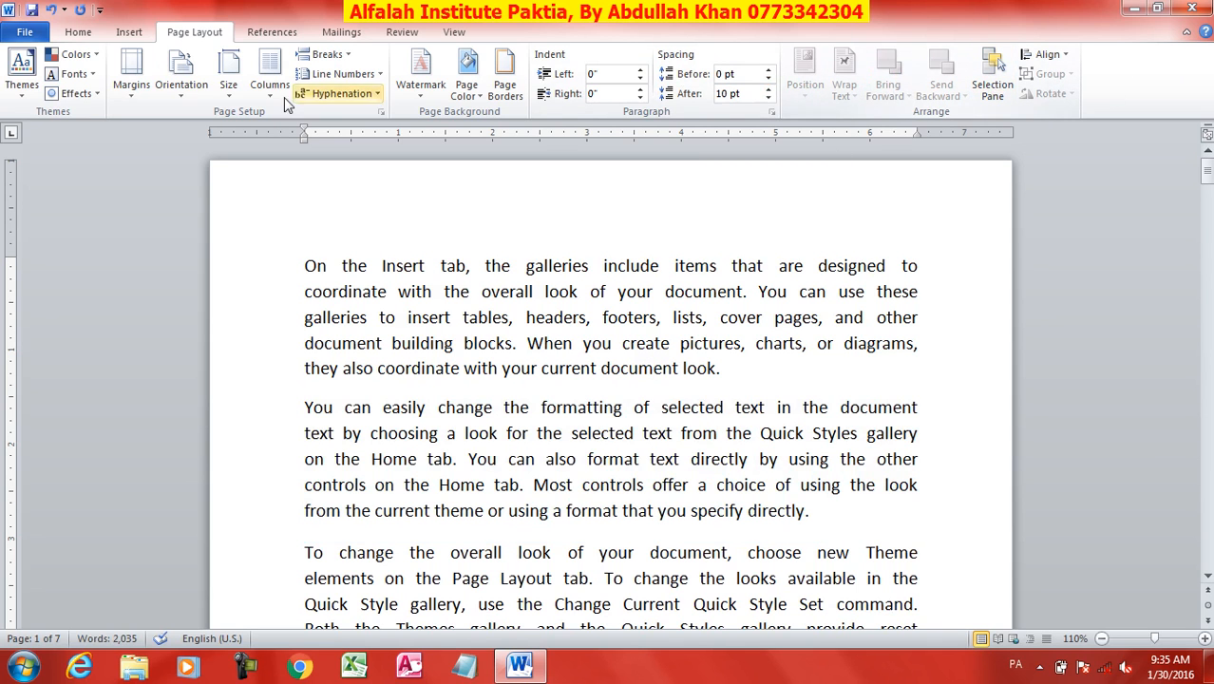
click(129, 32)
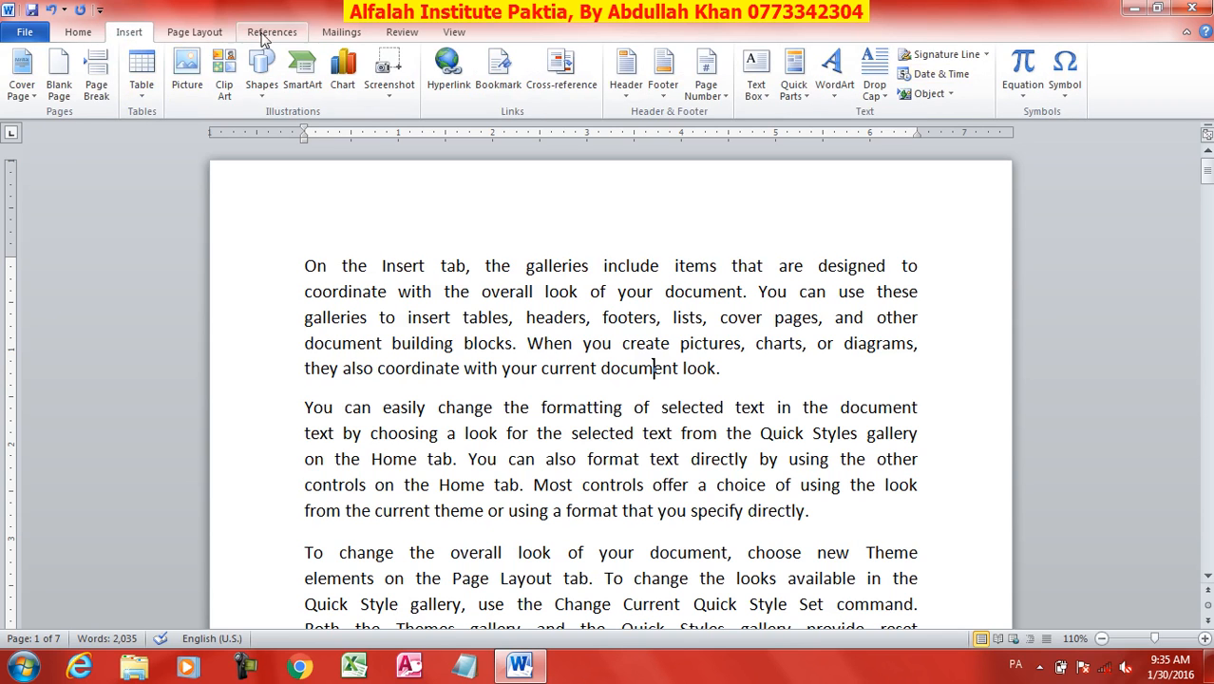
click(194, 32)
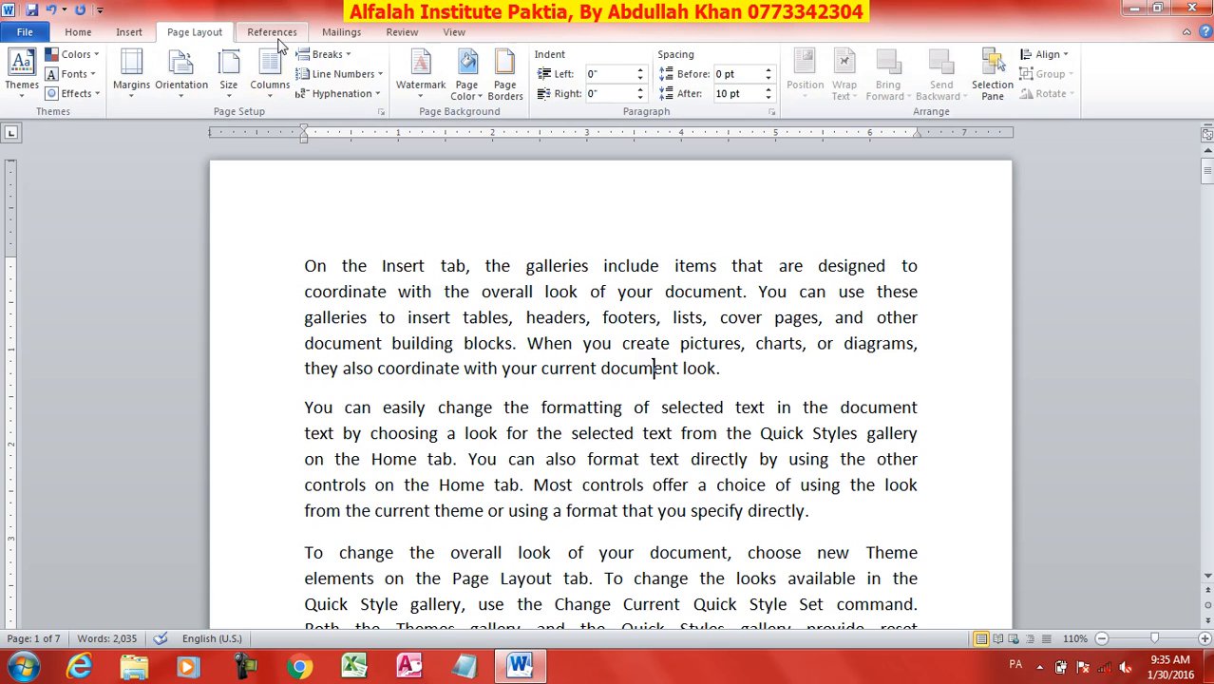
click(276, 34)
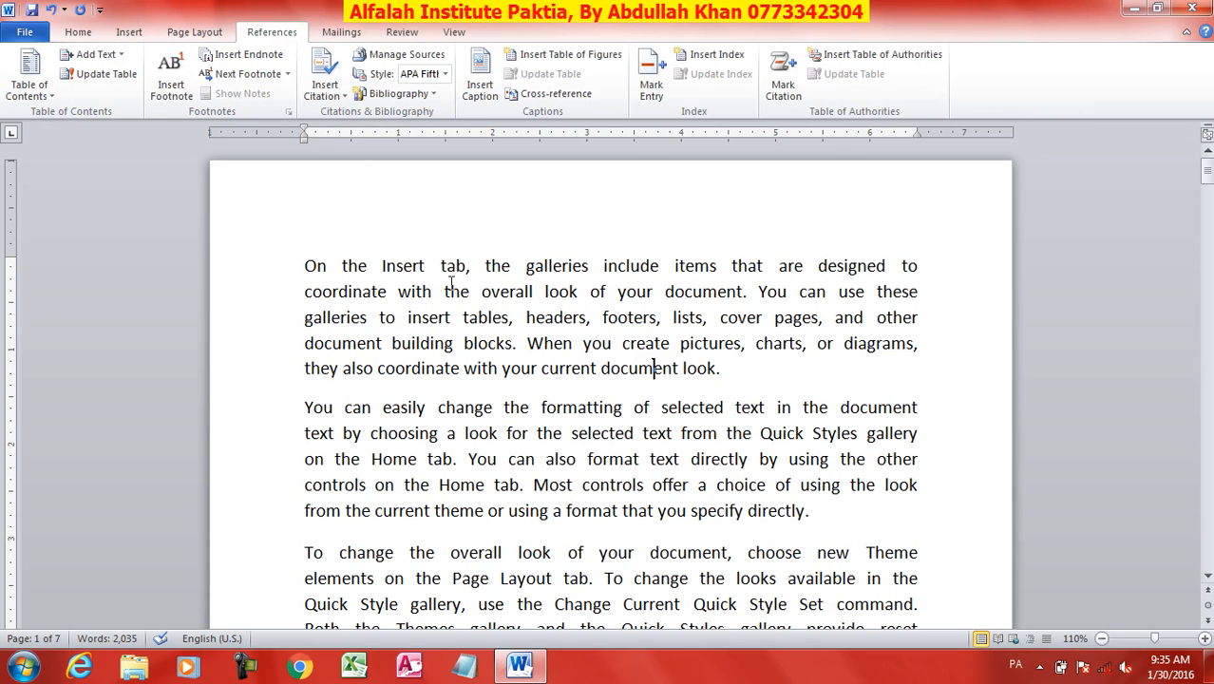
Close the document without saving the changes.
click(1192, 8)
click(606, 367)
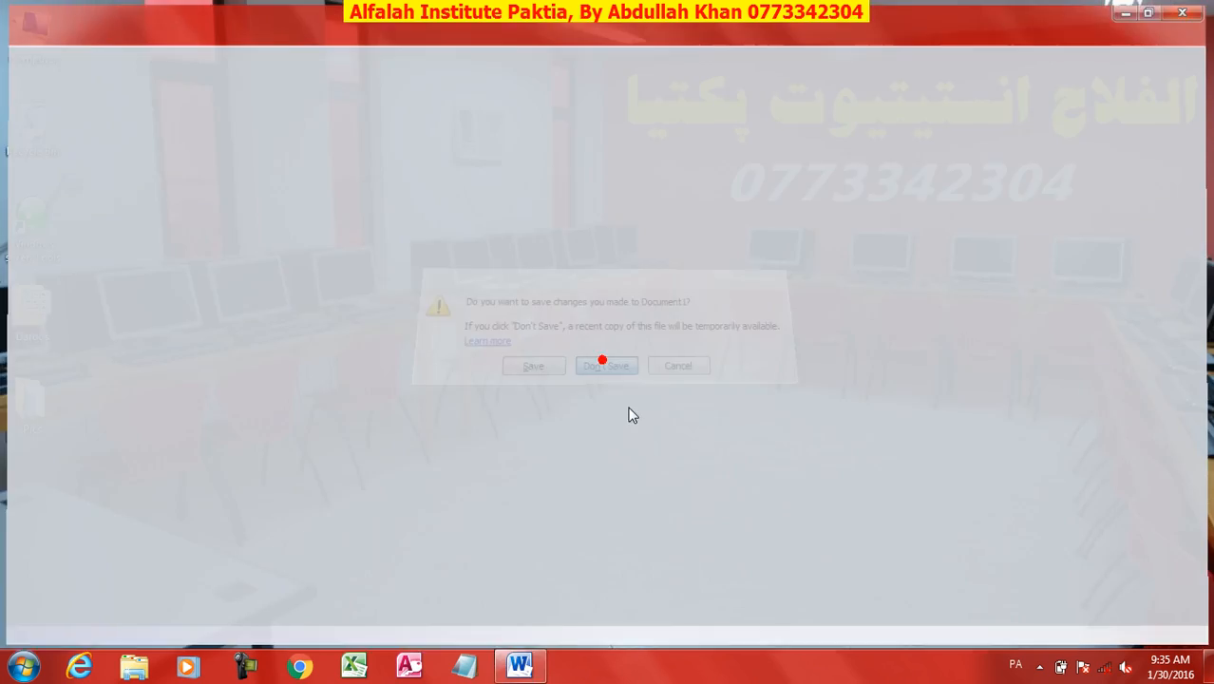